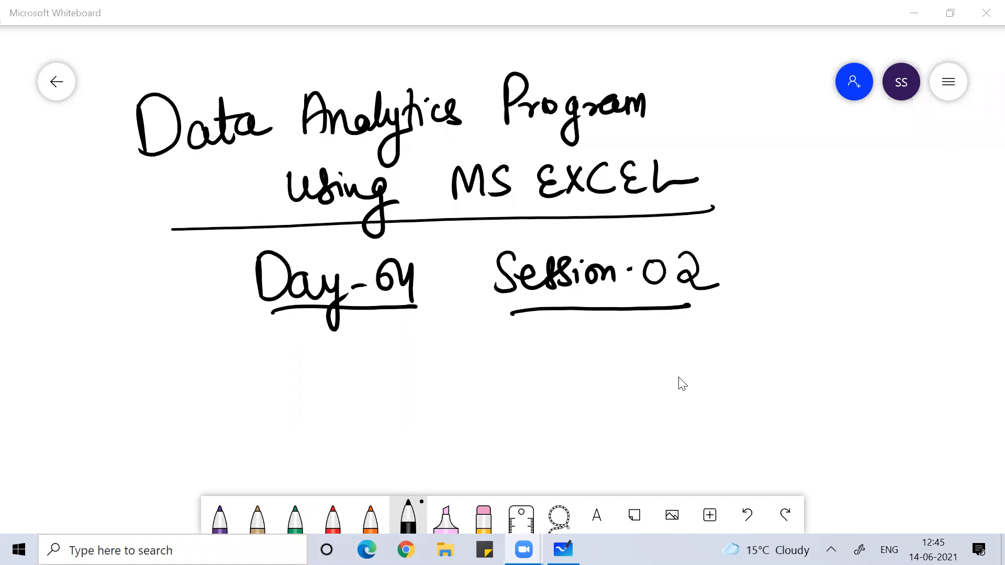
- Minimise the 'Data Analytics Program using MS EXCEL' whiteboard to reveal the Windows desktop
{"action": "key", "text": "super+d"}
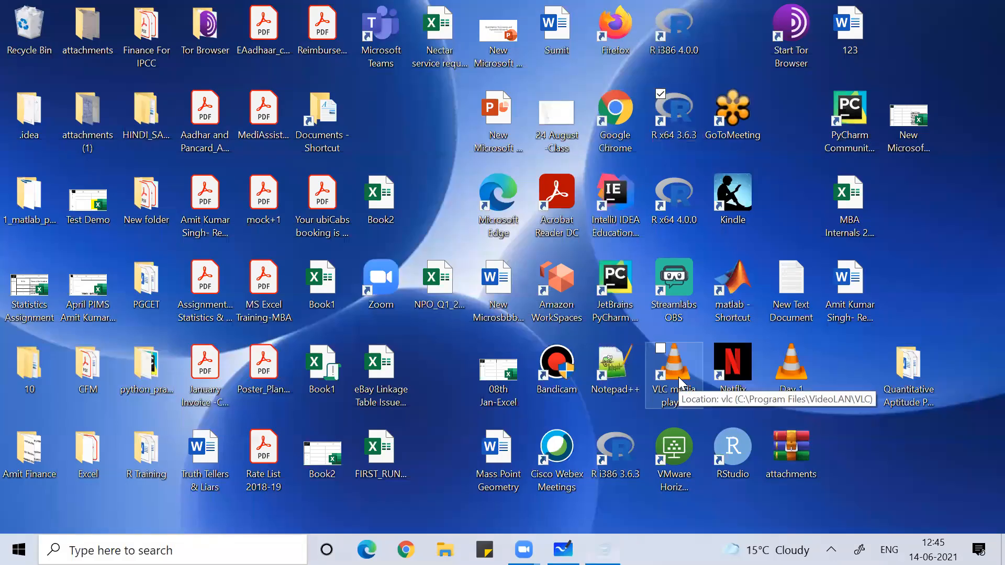
{"action": "key", "text": "super+r"}
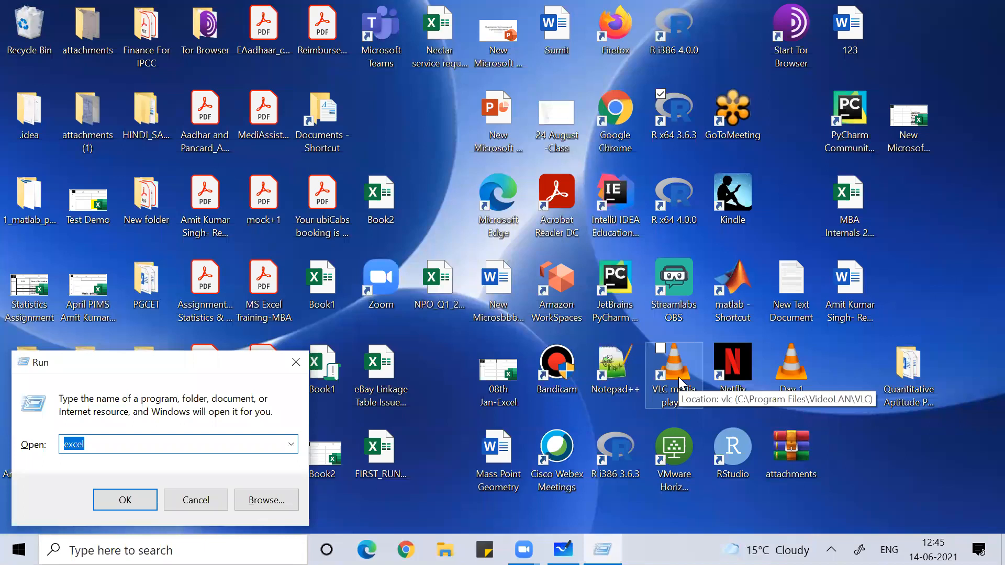
- Launch Excel from the Run prompt and create a new blank workbook, Book1
{"action": "key", "text": "Return"}
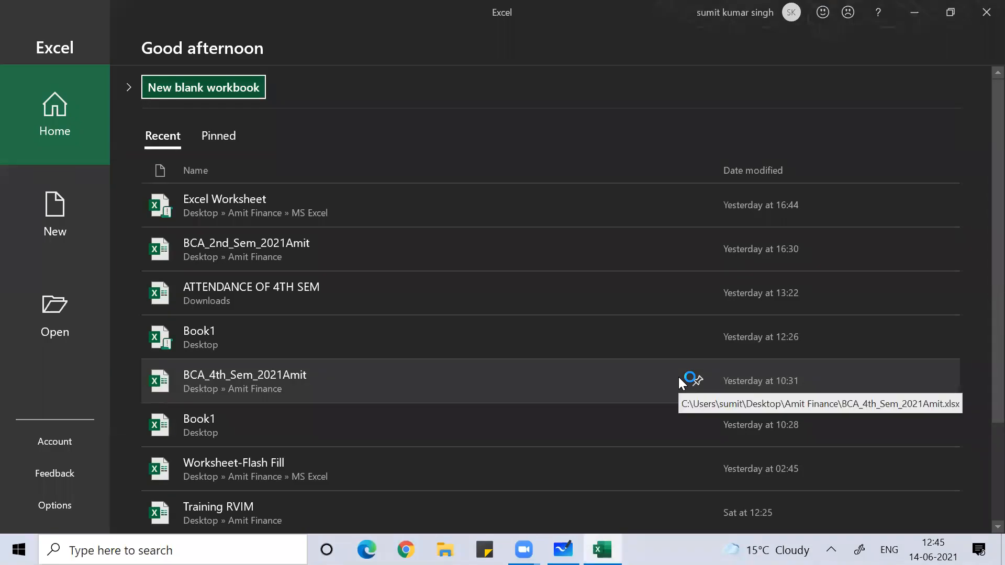
{"action": "key", "text": "Return"}
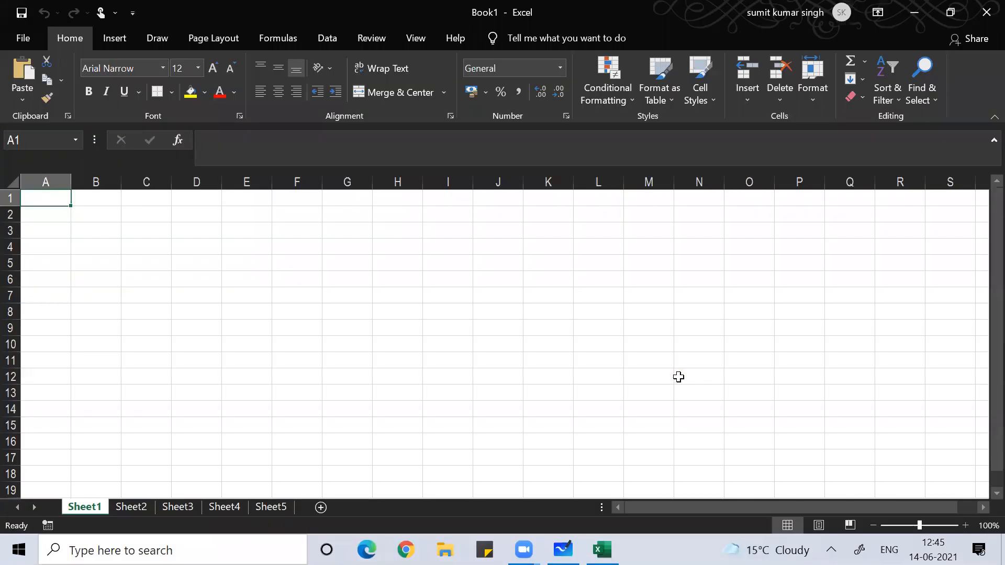
{"action": "key", "text": "Down"}
{"action": "key", "text": "Down"}
- Widen column C, enter the heading 'Name of Student' in C3, and select C4:C16
{"action": "key", "text": "Right"}
{"action": "key", "text": "Right"}
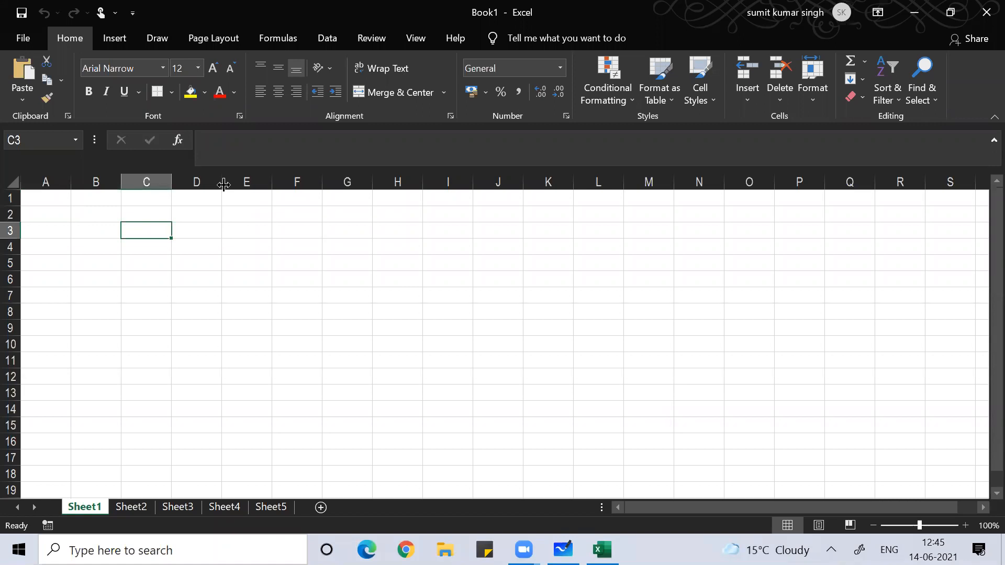
{"action": "left_click_drag", "start_coordinate": [171, 183], "coordinate": [286, 195]}
{"action": "type", "text": "Na"}
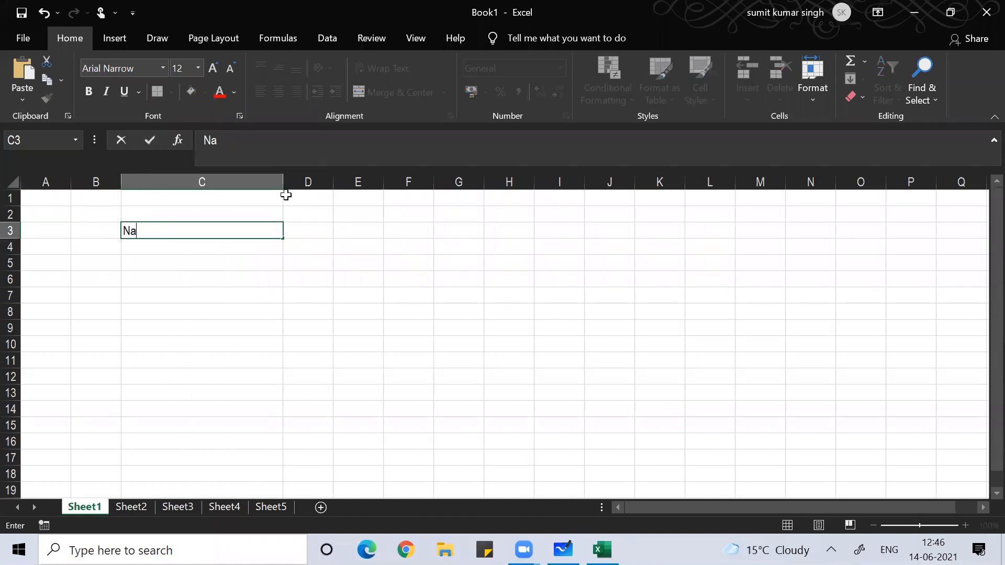
{"action": "type", "text": "me of Student"}
{"action": "key", "text": "Return"}
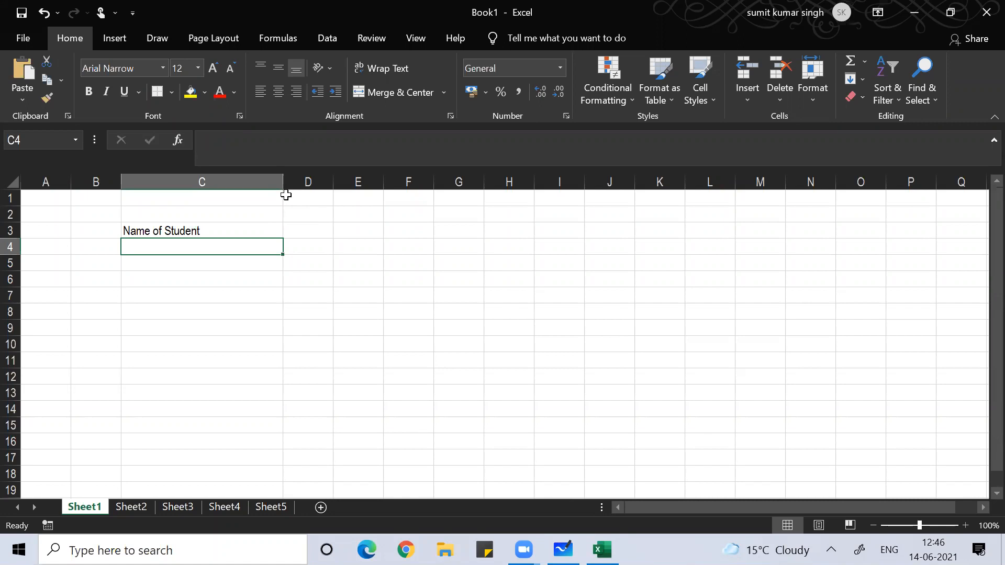
{"action": "key", "text": "shift+Down"}
{"action": "key", "text": "shift+Down"}
{"action": "key", "text": "shift+Down"}
{"action": "key", "text": "shift+Down"}
{"action": "key", "text": "shift+Down"}
{"action": "key", "text": "shift+Down"}
{"action": "key", "text": "shift+Down"}
{"action": "key", "text": "shift+Down"}
{"action": "key", "text": "shift+Down"}
{"action": "key", "text": "shift+Down"}
{"action": "key", "text": "shift+Down"}
{"action": "key", "text": "shift+Down"}
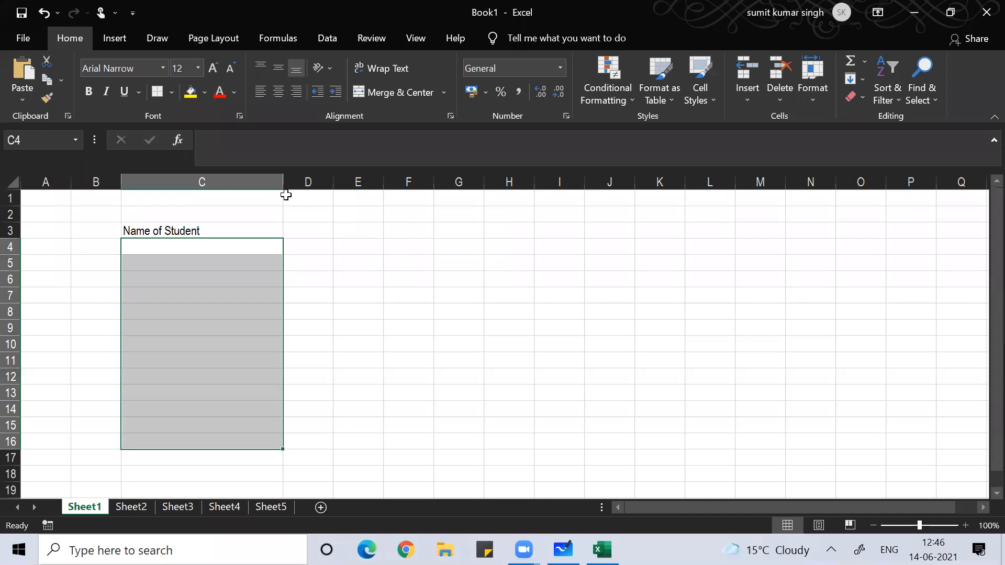
{"action": "key", "text": "alt+d"}
- Apply a Custom validation rule =istext(C4) to C4:C16 so only text is accepted
{"action": "key", "text": "l"}
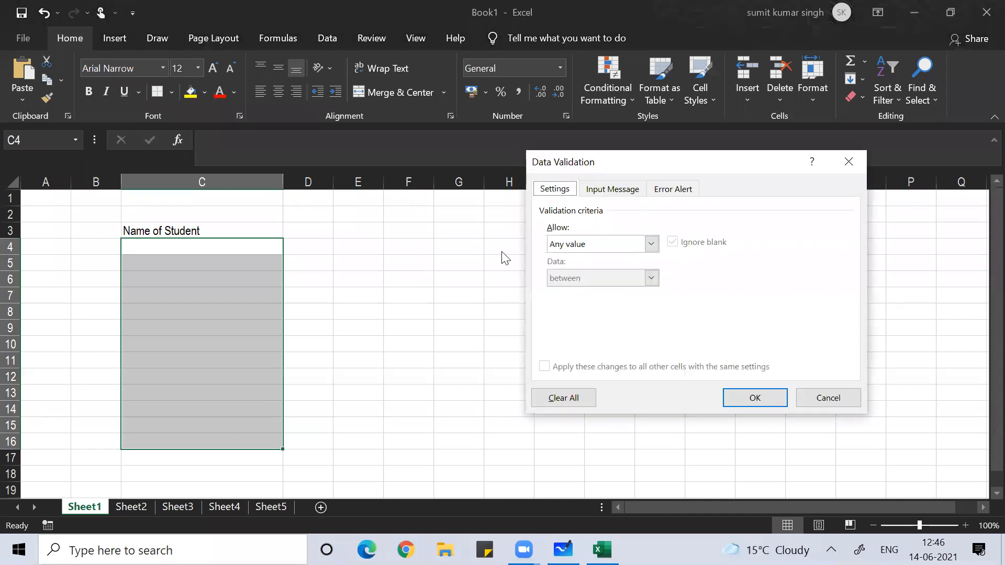
{"action": "left_click", "coordinate": [651, 245]}
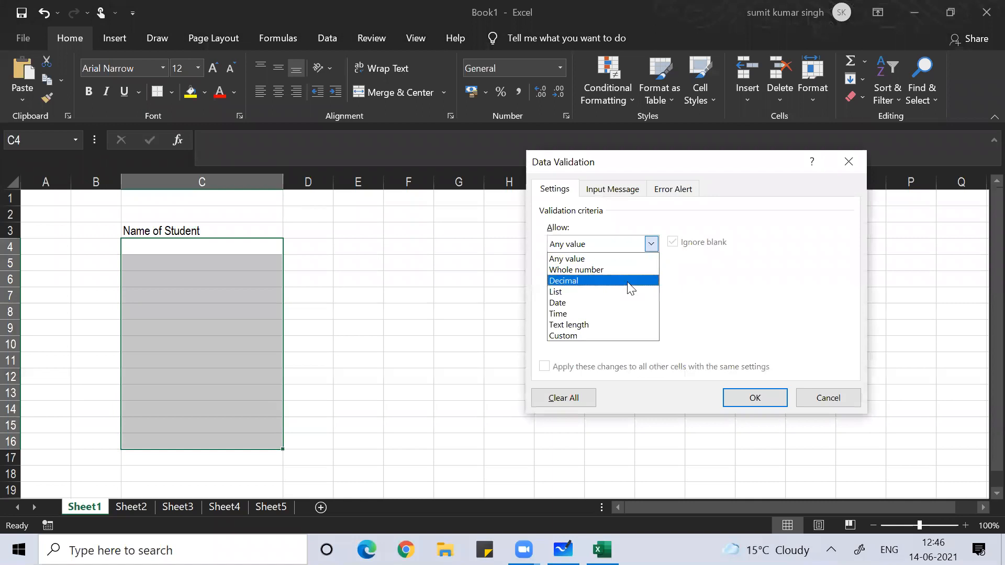
{"action": "left_click", "coordinate": [608, 337]}
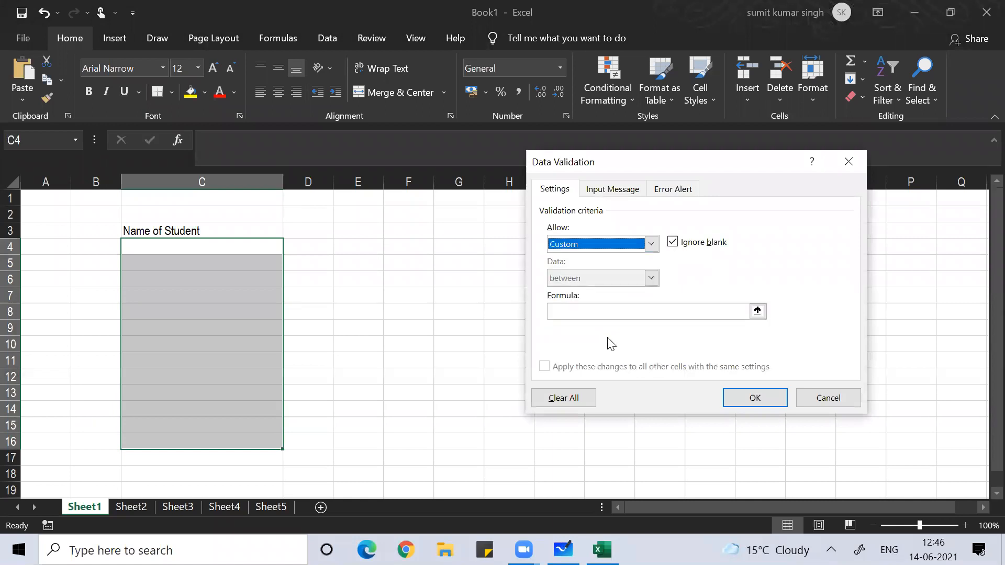
{"action": "left_click", "coordinate": [586, 312]}
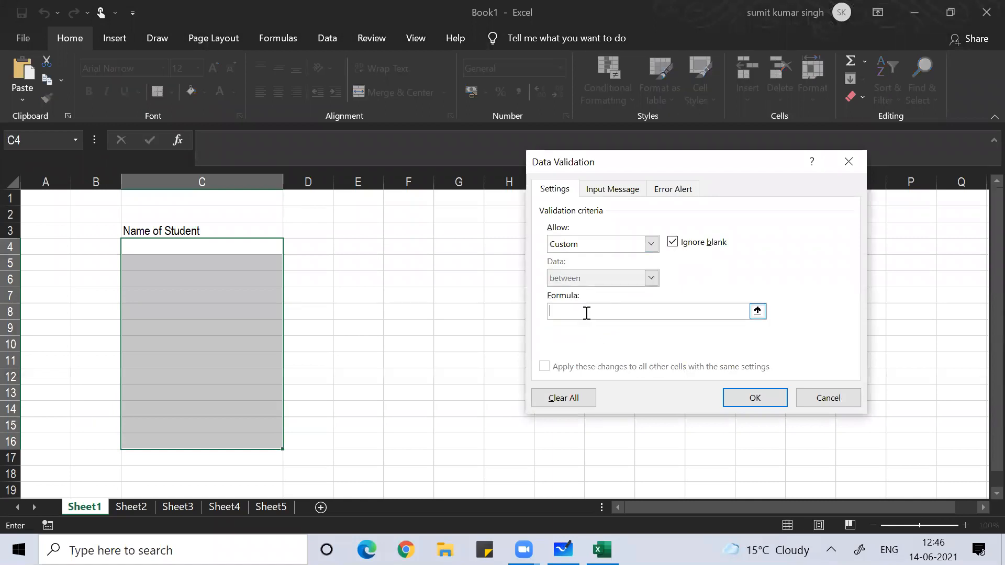
{"action": "type", "text": "=iste"}
{"action": "type", "text": "xt("}
{"action": "left_click", "coordinate": [171, 251]}
{"action": "type", "text": ")"}
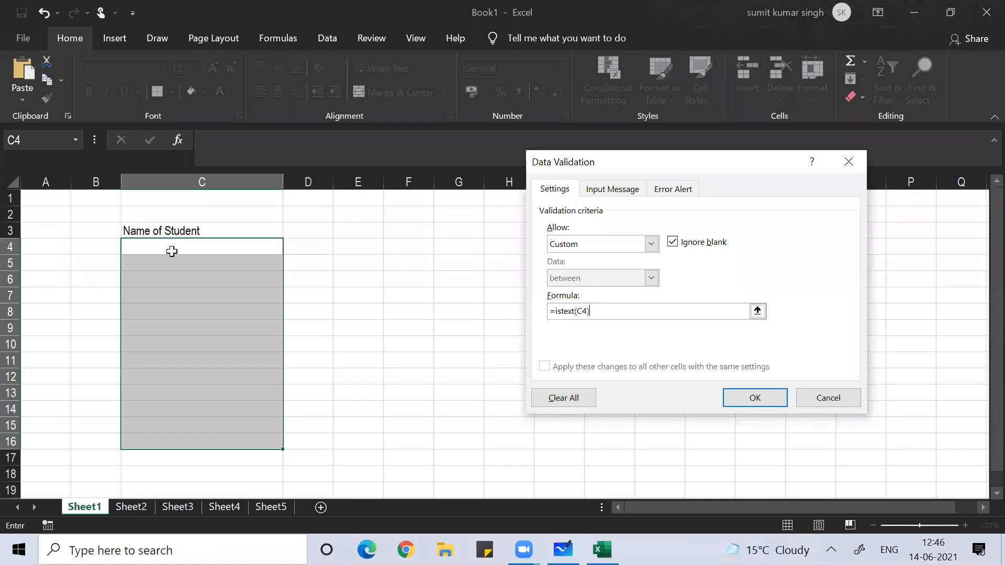
{"action": "left_click", "coordinate": [760, 396]}
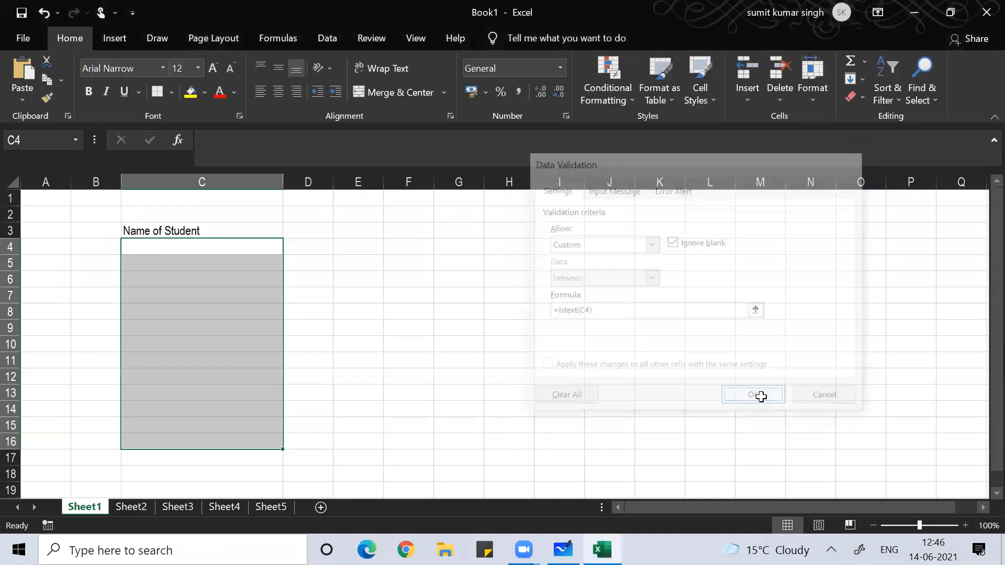
- Enter the name amit in cell C4
{"action": "left_click", "coordinate": [184, 279]}
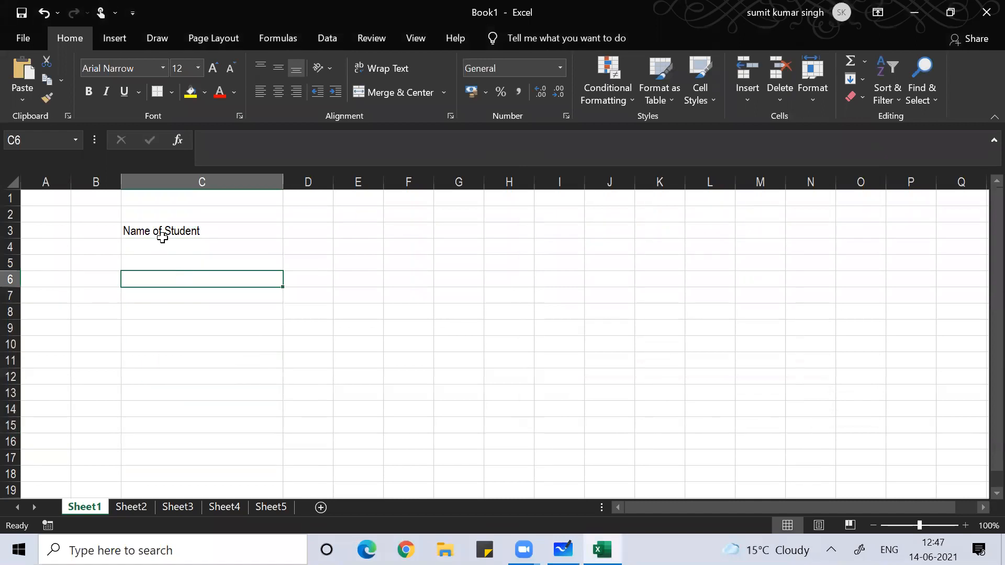
{"action": "left_click", "coordinate": [161, 245]}
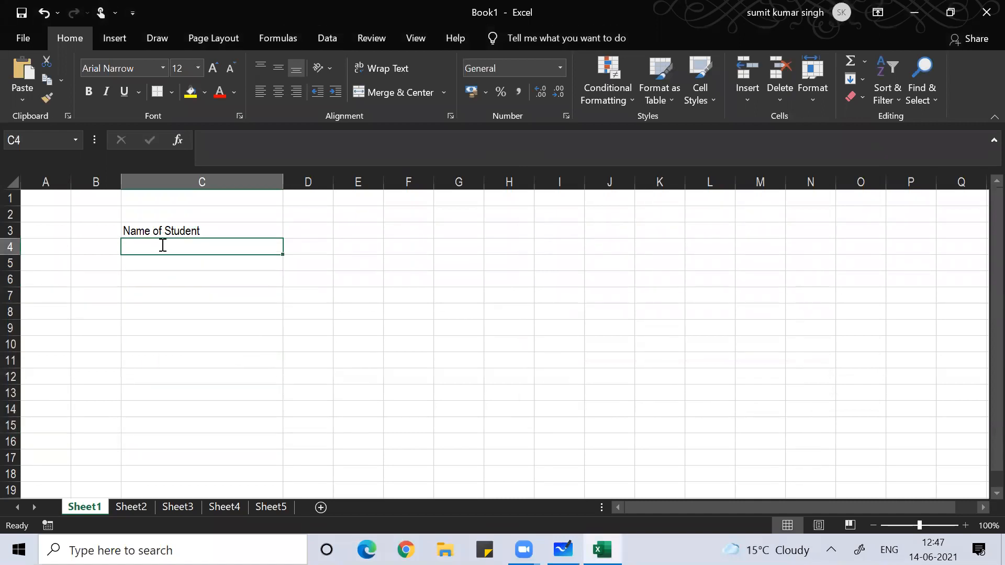
{"action": "type", "text": "amit"}
{"action": "key", "text": "Return"}
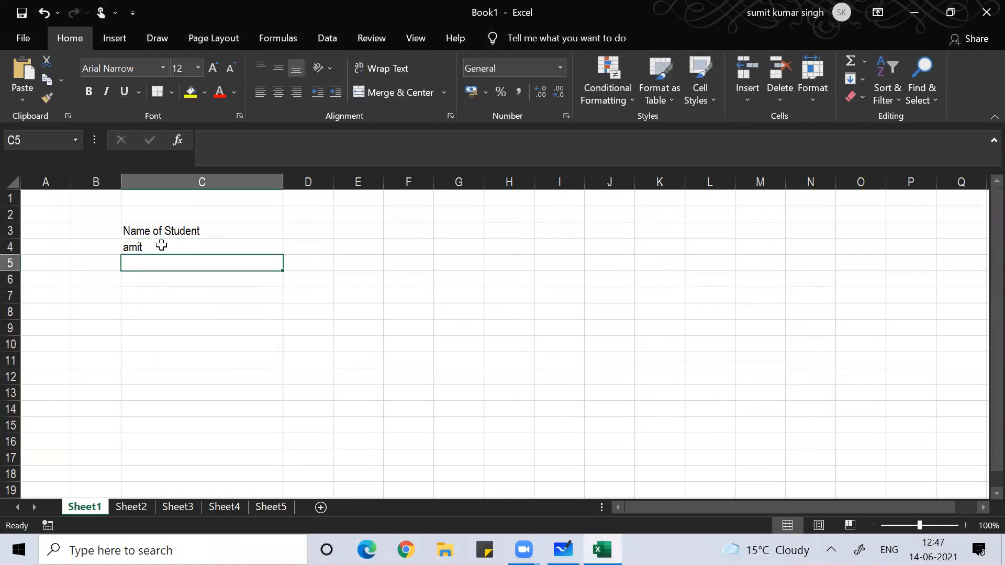
- Confirm 34 is rejected in C5 by cancelling the validation error, then return to C4
{"action": "type", "text": "34"}
{"action": "key", "text": "Return"}
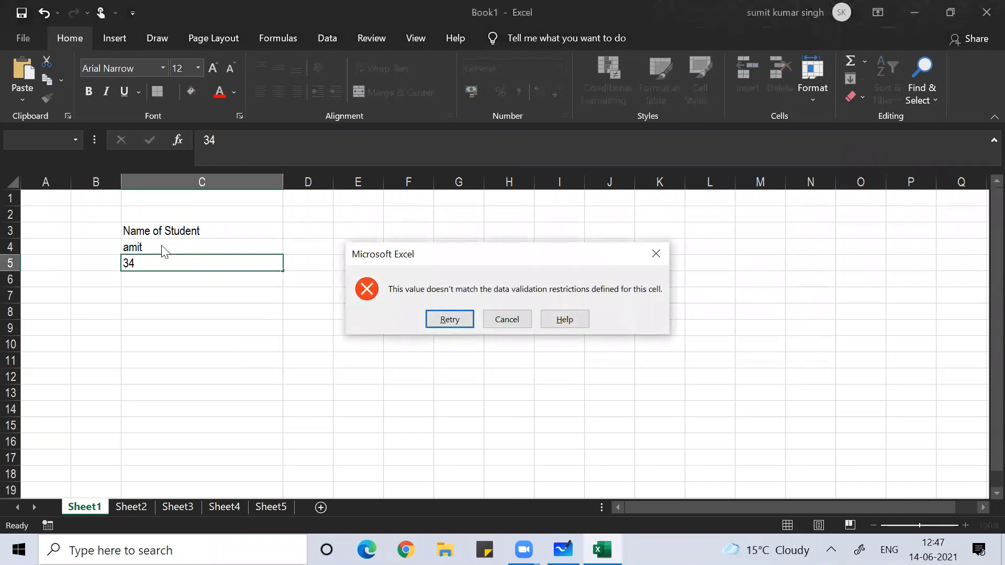
{"action": "left_click", "coordinate": [510, 320]}
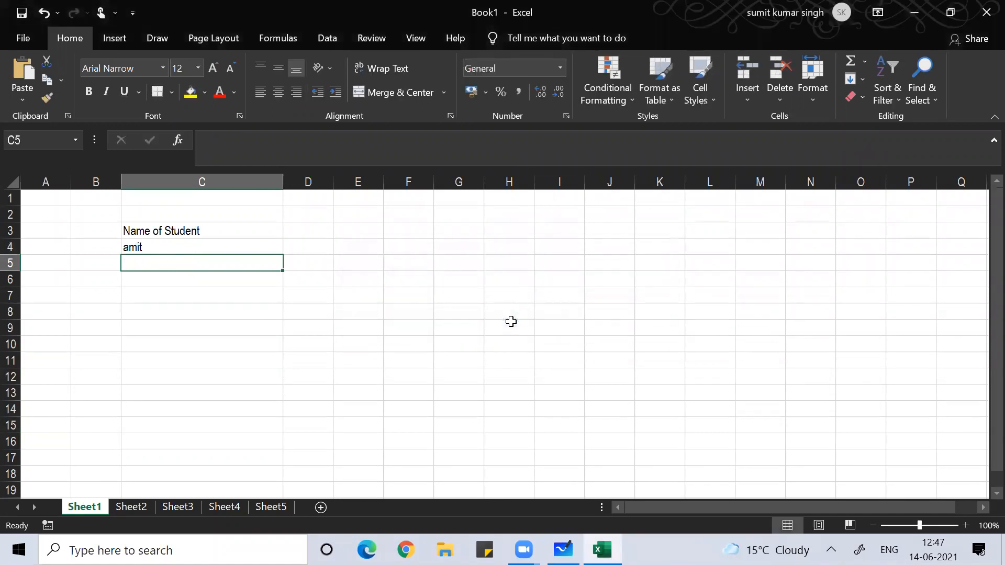
{"action": "left_click", "coordinate": [223, 249]}
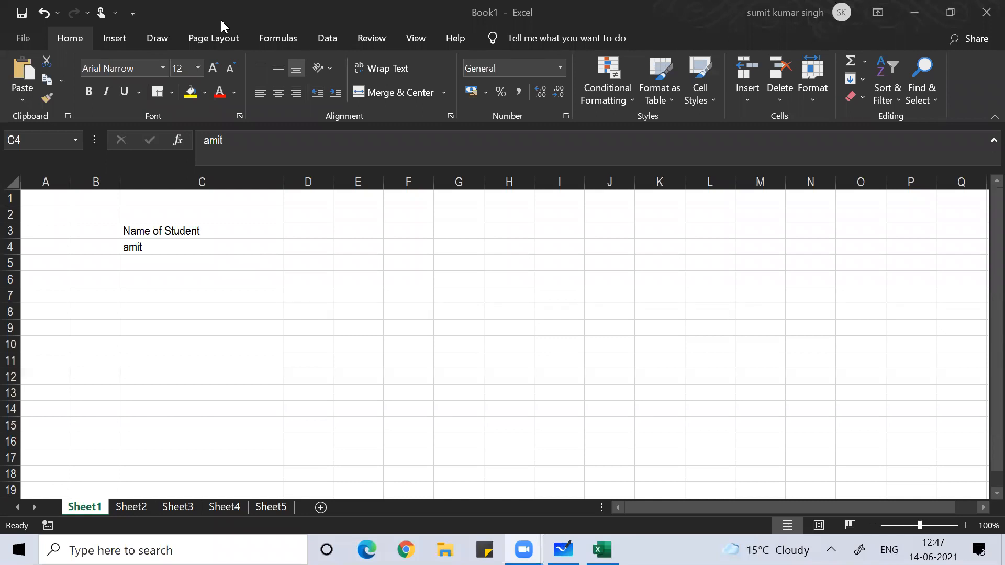
{"action": "left_click", "coordinate": [187, 242]}
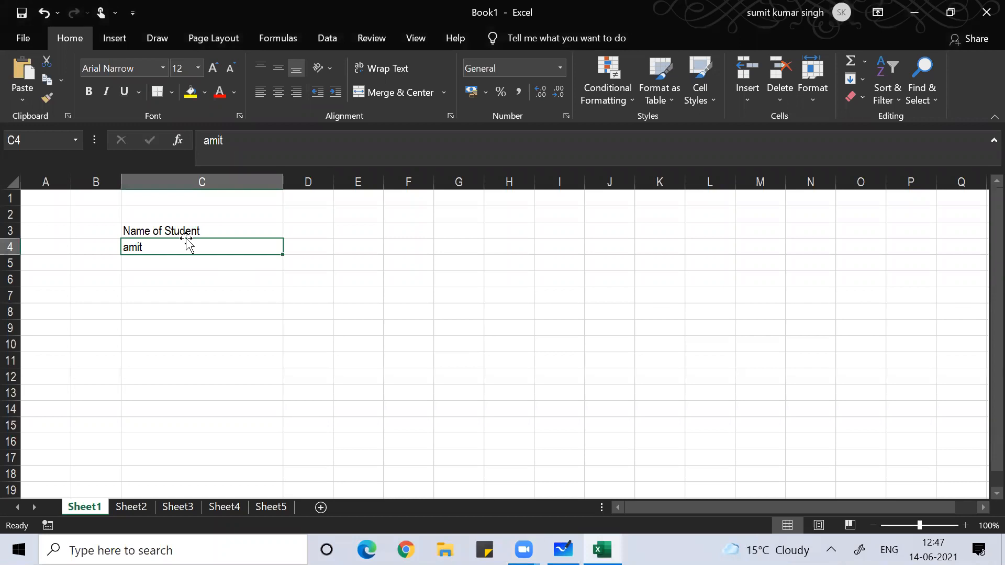
- Handwrite 'Data ⇒ Data validation' in ink beside the names
{"action": "mouse_move", "coordinate": [538, 234]}
{"action": "left_mouse_down"}
{"action": "mouse_move", "coordinate": [542, 265]}
{"action": "mouse_move", "coordinate": [595, 264]}
{"action": "left_mouse_up"}
{"action": "mouse_move", "coordinate": [582, 249]}
{"action": "left_mouse_down"}
{"action": "mouse_move", "coordinate": [616, 244]}
{"action": "mouse_move", "coordinate": [630, 258]}
{"action": "mouse_move", "coordinate": [654, 249]}
{"action": "left_mouse_up"}
{"action": "mouse_move", "coordinate": [639, 260]}
{"action": "left_mouse_down"}
{"action": "mouse_move", "coordinate": [658, 261]}
{"action": "mouse_move", "coordinate": [644, 265]}
{"action": "left_mouse_up"}
{"action": "left_click_drag", "start_coordinate": [686, 238], "coordinate": [688, 267]}
{"action": "mouse_move", "coordinate": [685, 240]}
{"action": "left_mouse_down"}
{"action": "mouse_move", "coordinate": [688, 266]}
{"action": "mouse_move", "coordinate": [732, 265]}
{"action": "mouse_move", "coordinate": [756, 243]}
{"action": "left_mouse_up"}
{"action": "left_click_drag", "start_coordinate": [756, 246], "coordinate": [767, 261]}
{"action": "mouse_move", "coordinate": [790, 248]}
{"action": "left_mouse_down"}
{"action": "mouse_move", "coordinate": [798, 264]}
{"action": "mouse_move", "coordinate": [810, 245]}
{"action": "left_mouse_up"}
{"action": "mouse_move", "coordinate": [825, 249]}
{"action": "left_mouse_down"}
{"action": "mouse_move", "coordinate": [816, 262]}
{"action": "mouse_move", "coordinate": [835, 263]}
{"action": "left_mouse_up"}
{"action": "mouse_move", "coordinate": [840, 233]}
{"action": "left_mouse_down"}
{"action": "mouse_move", "coordinate": [847, 265]}
{"action": "mouse_move", "coordinate": [846, 239]}
{"action": "left_mouse_up"}
{"action": "left_click_drag", "start_coordinate": [873, 249], "coordinate": [861, 263]}
{"action": "mouse_move", "coordinate": [878, 229]}
{"action": "left_mouse_down"}
{"action": "mouse_move", "coordinate": [892, 251]}
{"action": "mouse_move", "coordinate": [885, 260]}
{"action": "left_mouse_up"}
{"action": "mouse_move", "coordinate": [905, 223]}
{"action": "left_mouse_down"}
{"action": "mouse_move", "coordinate": [906, 260]}
{"action": "mouse_move", "coordinate": [916, 243]}
{"action": "mouse_move", "coordinate": [915, 258]}
{"action": "left_mouse_up"}
{"action": "mouse_move", "coordinate": [930, 246]}
{"action": "left_mouse_down"}
{"action": "mouse_move", "coordinate": [926, 256]}
{"action": "mouse_move", "coordinate": [953, 255]}
{"action": "left_mouse_up"}
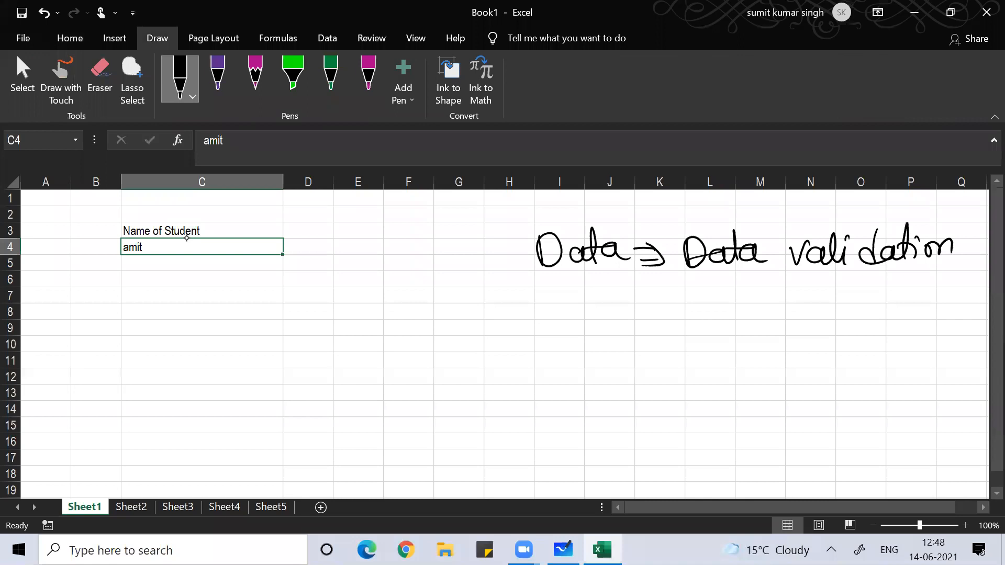
- Handwrite 'custom' and 'istext(C4)' below the first note
{"action": "left_click_drag", "start_coordinate": [606, 301], "coordinate": [611, 324]}
{"action": "left_click_drag", "start_coordinate": [613, 308], "coordinate": [654, 331]}
{"action": "left_click_drag", "start_coordinate": [645, 313], "coordinate": [700, 321]}
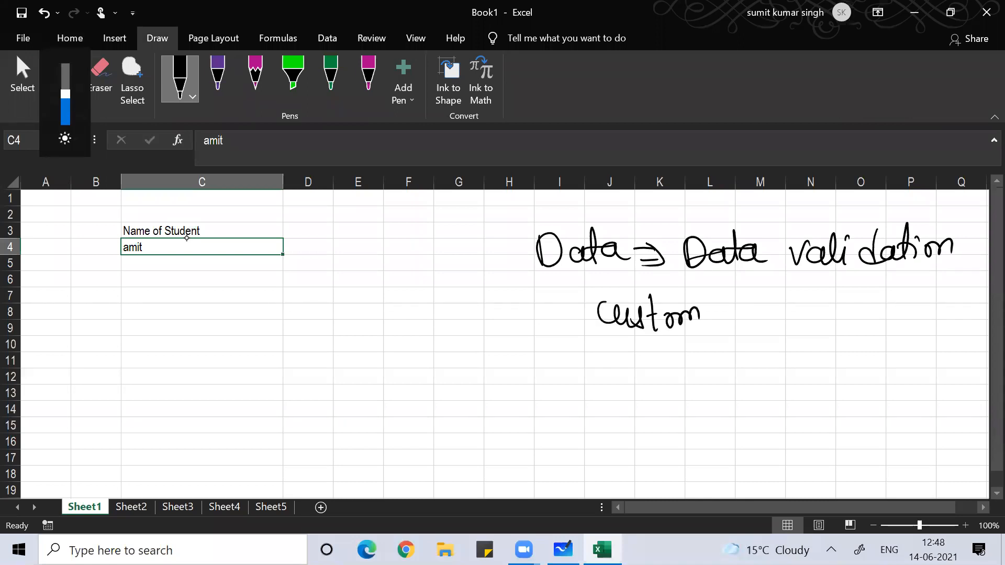
{"action": "key", "text": "XF86MonBrightnessDown"}
{"action": "key", "text": "XF86MonBrightnessDown"}
{"action": "mouse_move", "coordinate": [634, 373]}
{"action": "left_mouse_down"}
{"action": "mouse_move", "coordinate": [636, 396]}
{"action": "mouse_move", "coordinate": [650, 395]}
{"action": "left_mouse_up"}
{"action": "left_click", "coordinate": [632, 363]}
{"action": "mouse_move", "coordinate": [685, 356]}
{"action": "left_mouse_down"}
{"action": "mouse_move", "coordinate": [683, 396]}
{"action": "mouse_move", "coordinate": [684, 373]}
{"action": "left_mouse_up"}
{"action": "mouse_move", "coordinate": [701, 382]}
{"action": "left_mouse_down"}
{"action": "mouse_move", "coordinate": [746, 389]}
{"action": "mouse_move", "coordinate": [727, 396]}
{"action": "left_mouse_up"}
{"action": "mouse_move", "coordinate": [759, 351]}
{"action": "left_mouse_down"}
{"action": "mouse_move", "coordinate": [765, 389]}
{"action": "mouse_move", "coordinate": [774, 365]}
{"action": "mouse_move", "coordinate": [802, 408]}
{"action": "left_mouse_up"}
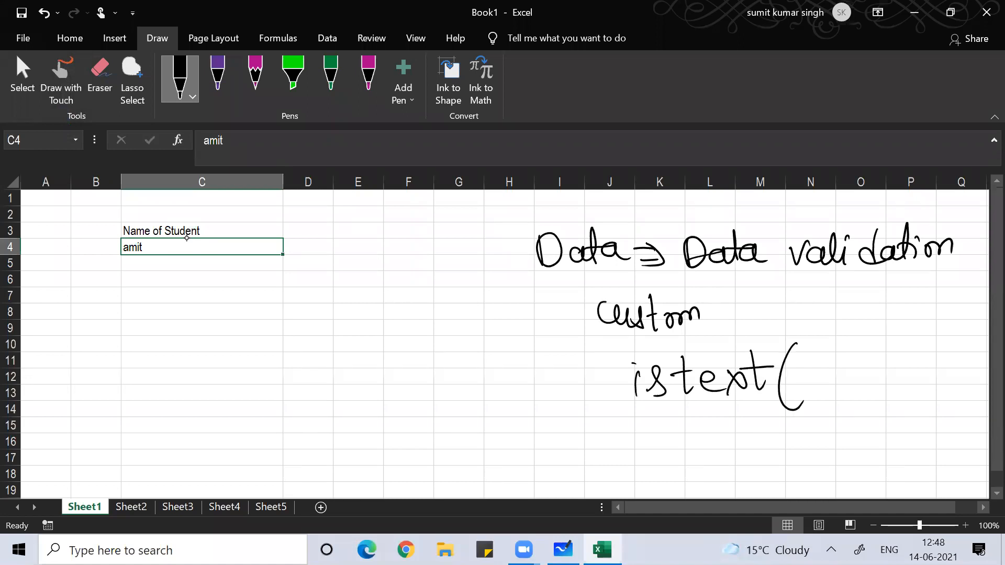
{"action": "left_click_drag", "start_coordinate": [831, 350], "coordinate": [832, 383]}
{"action": "left_click_drag", "start_coordinate": [838, 359], "coordinate": [851, 391]}
{"action": "mouse_move", "coordinate": [847, 340]}
{"action": "left_mouse_down"}
{"action": "mouse_move", "coordinate": [868, 377]}
{"action": "mouse_move", "coordinate": [847, 413]}
{"action": "left_mouse_up"}
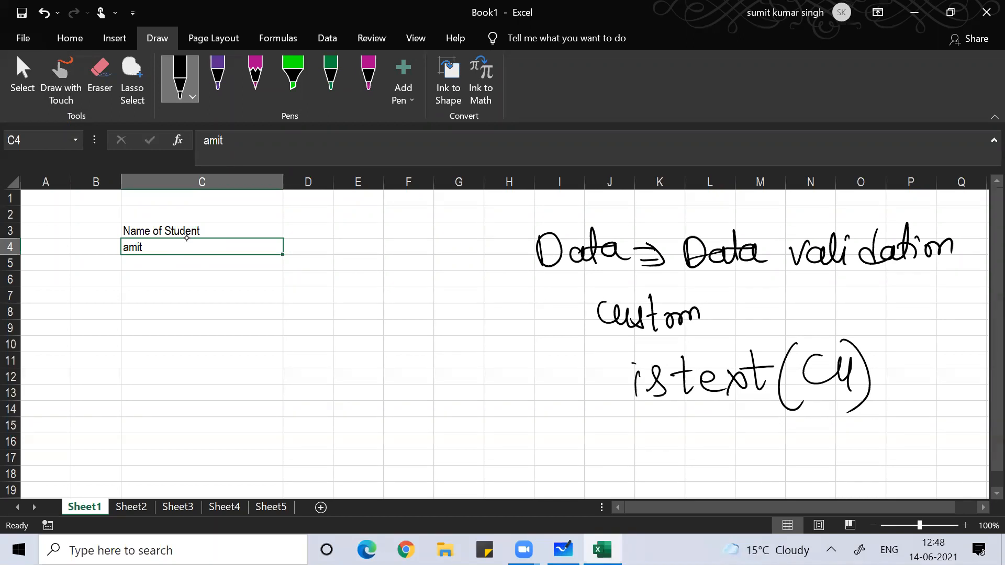
- Enter =ISTEXT(C4) in D4, which returns TRUE
{"action": "key", "text": "Right"}
{"action": "type", "text": "="}
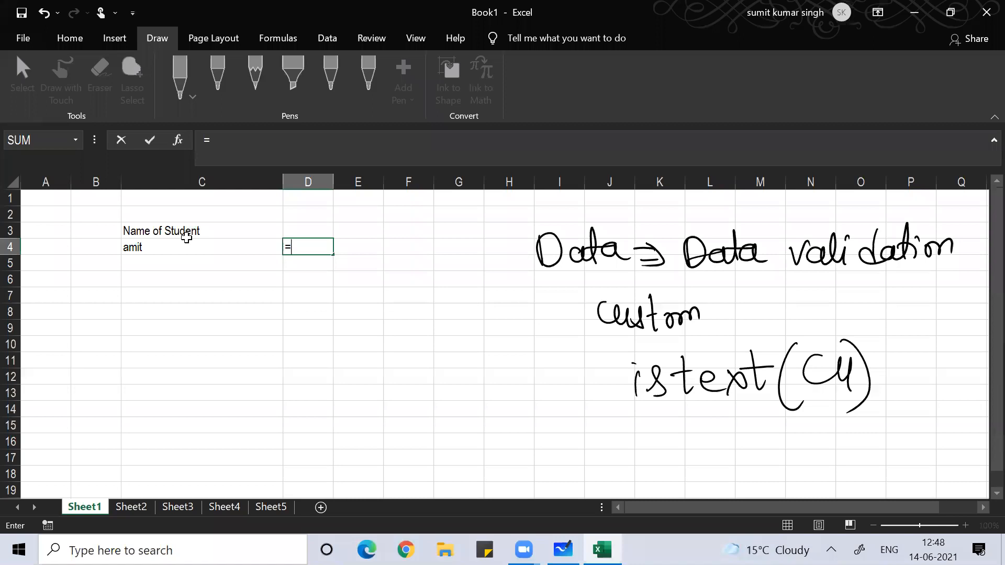
{"action": "type", "text": "istext"}
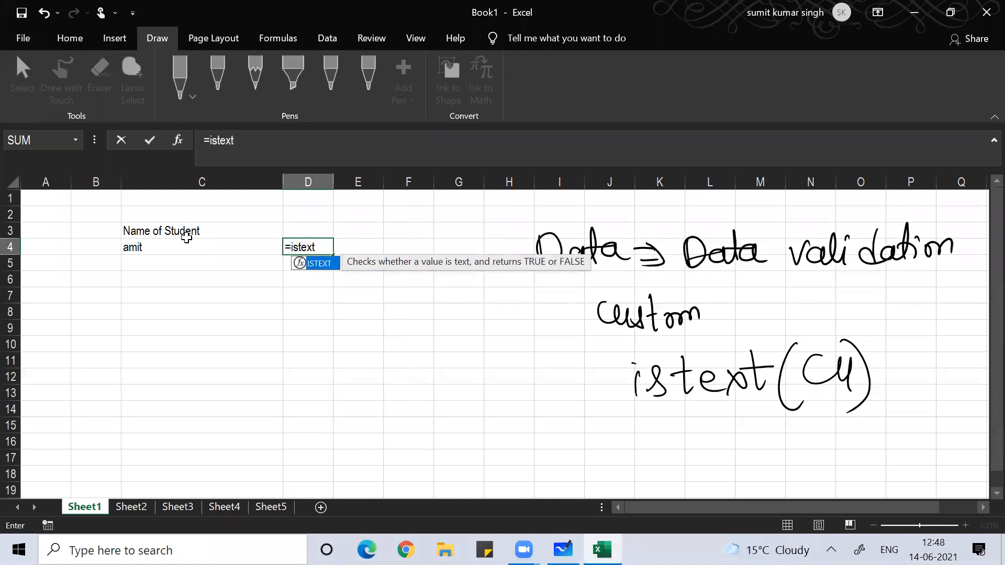
{"action": "key", "text": "BackSpace"}
{"action": "type", "text": "t("}
{"action": "left_click", "coordinate": [186, 242]}
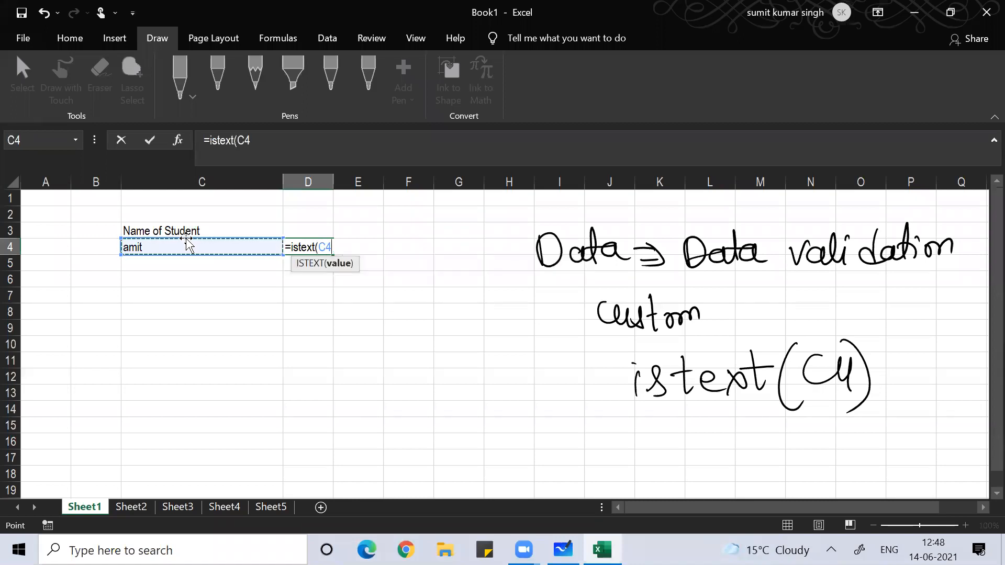
{"action": "type", "text": ")"}
{"action": "key", "text": "Return"}
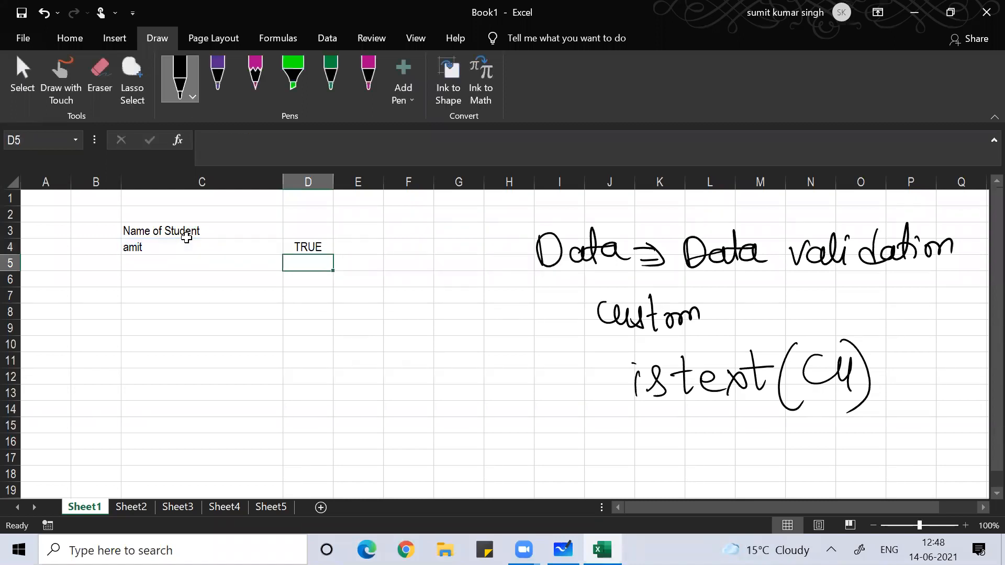
{"action": "key", "text": "Up"}
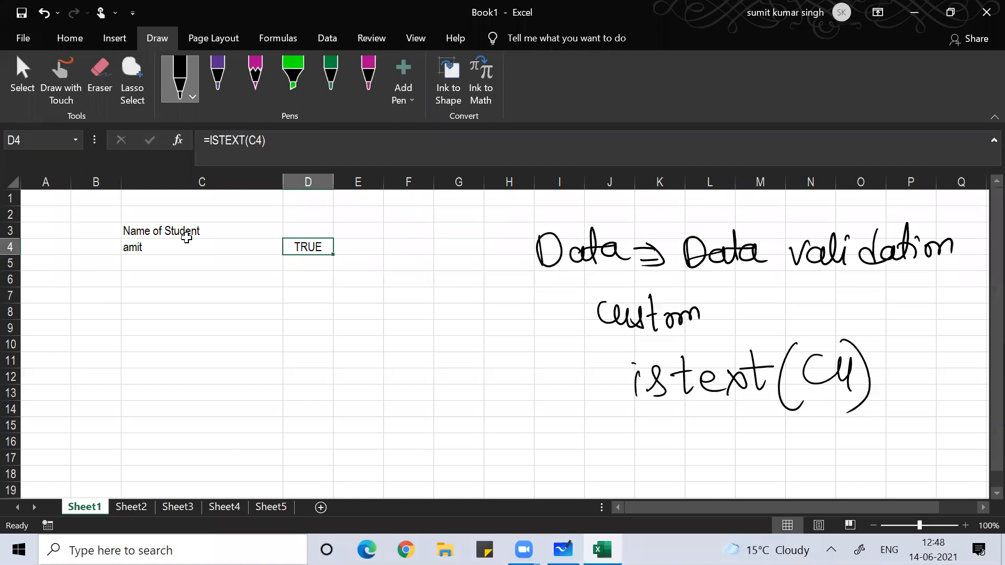
- Put 67 in E5 and =ISTEXT(E5) in F5, which returns FALSE
{"action": "key", "text": "Down"}
{"action": "key", "text": "Right"}
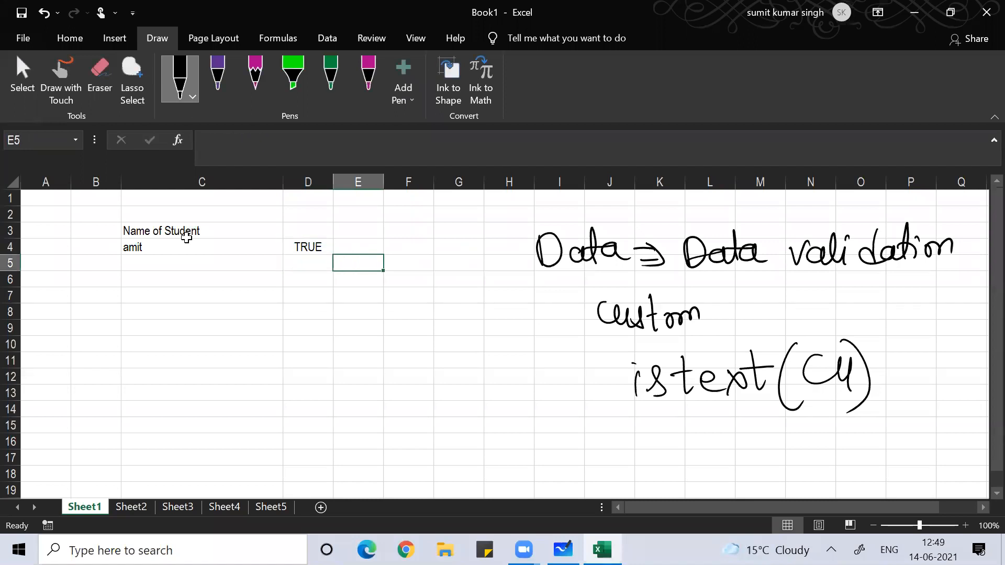
{"action": "type", "text": "67"}
{"action": "key", "text": "Right"}
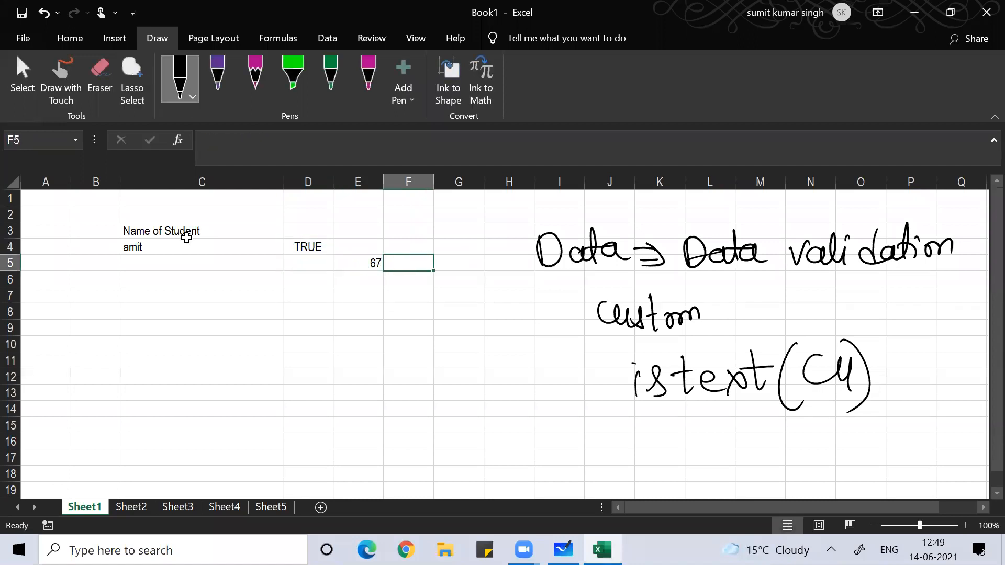
{"action": "type", "text": "=ist"}
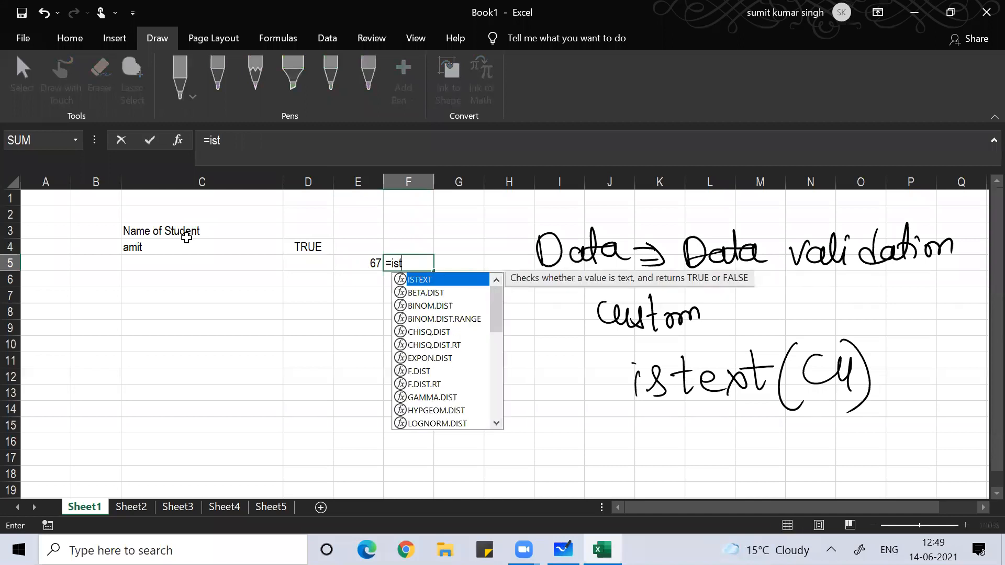
{"action": "type", "text": "ext("}
{"action": "key", "text": "Left"}
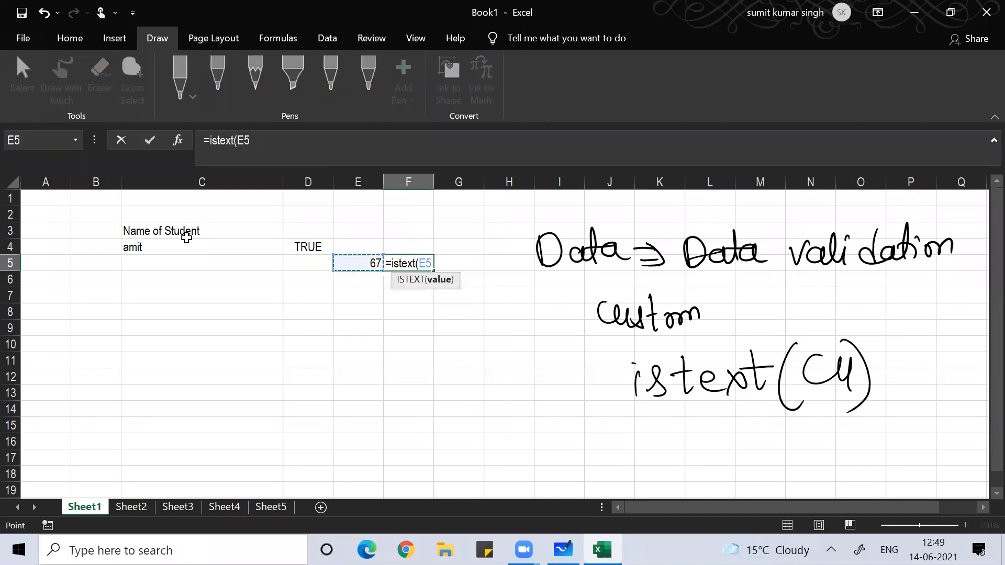
{"action": "type", "text": ")"}
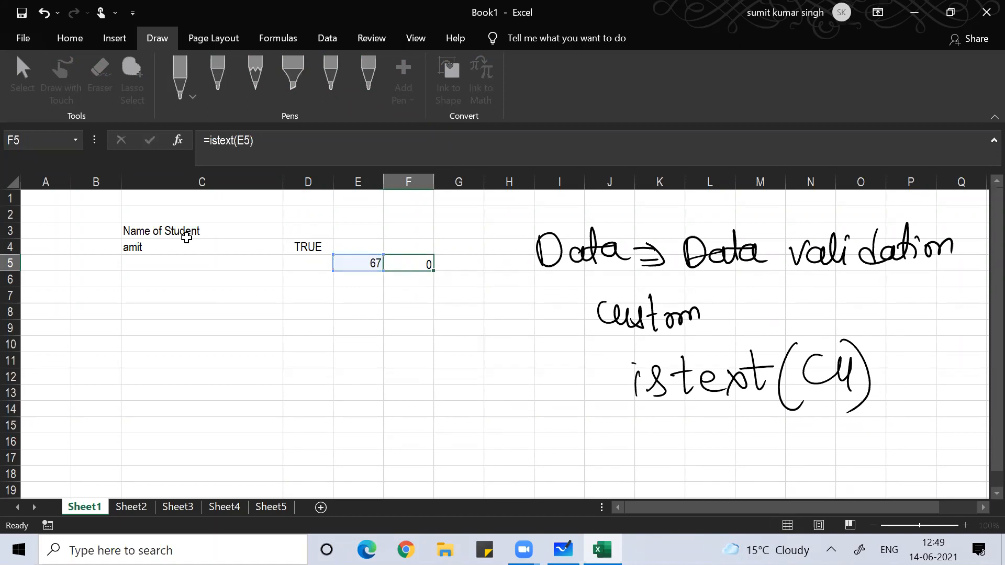
{"action": "key", "text": "Return"}
{"action": "key", "text": "Up"}
- Clear the TRUE, 67 and FALSE test values from D4:F5
{"action": "key", "text": "shift+Left"}
{"action": "key", "text": "shift+Left"}
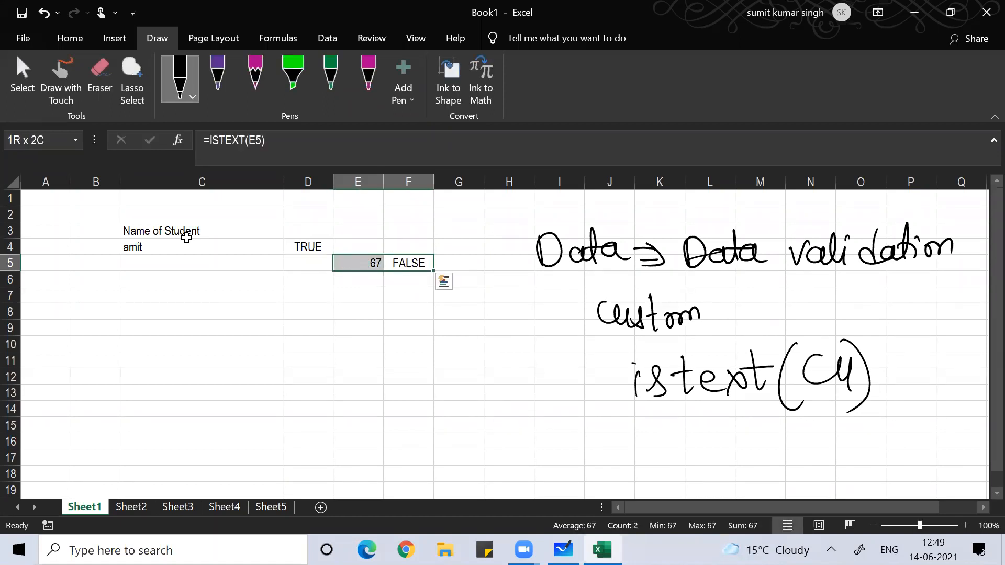
{"action": "key", "text": "shift+Up"}
{"action": "key", "text": "Delete"}
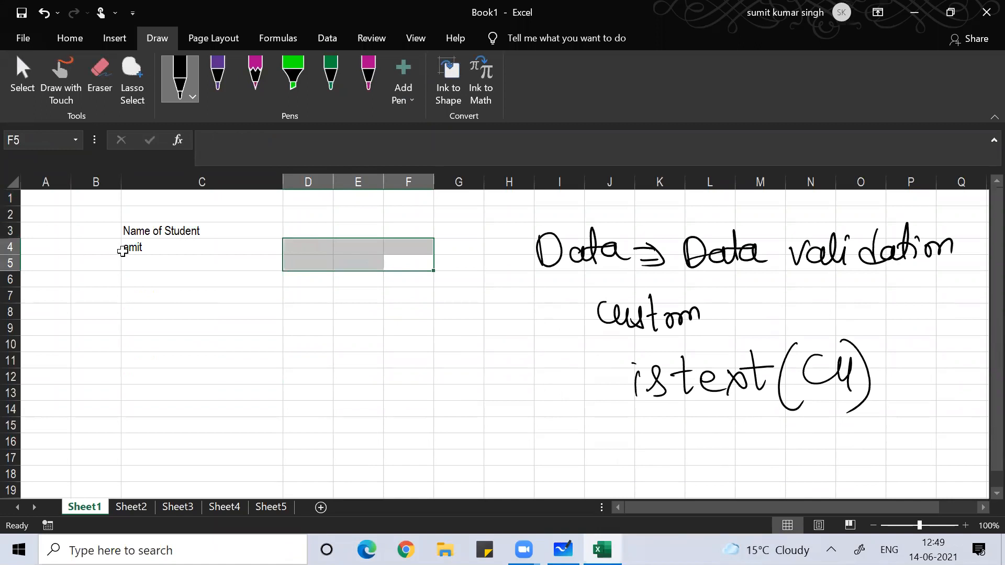
{"action": "left_click", "coordinate": [124, 252]}
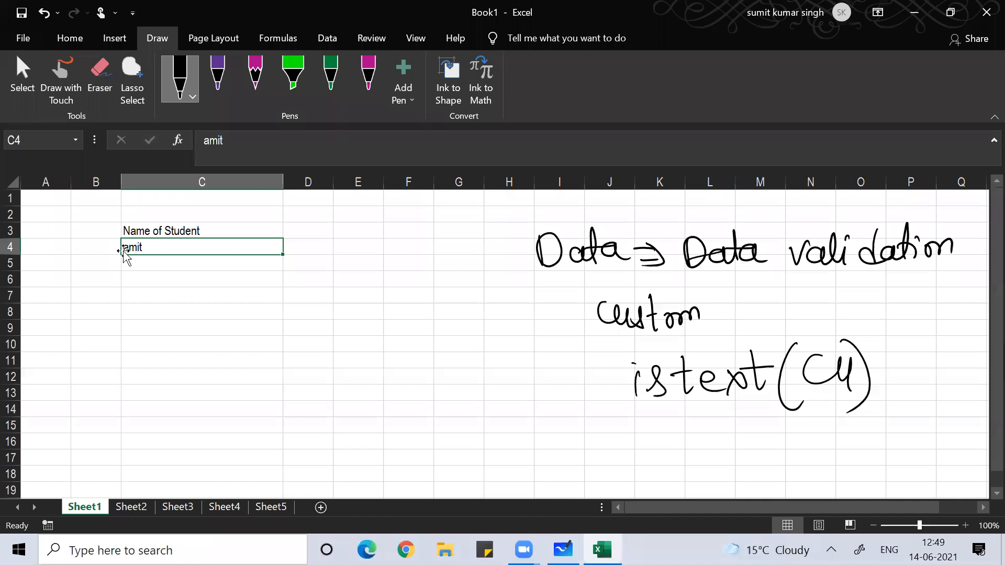
- Erase all the handwritten ink notes from the sheet
{"action": "mouse_move", "coordinate": [649, 381]}
{"action": "left_mouse_down"}
{"action": "mouse_move", "coordinate": [842, 374]}
{"action": "mouse_move", "coordinate": [636, 385]}
{"action": "mouse_move", "coordinate": [748, 254]}
{"action": "mouse_move", "coordinate": [544, 251]}
{"action": "left_mouse_up"}
{"action": "mouse_move", "coordinate": [790, 251]}
{"action": "left_mouse_down"}
{"action": "mouse_move", "coordinate": [952, 246]}
{"action": "mouse_move", "coordinate": [858, 398]}
{"action": "left_mouse_up"}
{"action": "left_click", "coordinate": [846, 238]}
{"action": "left_click", "coordinate": [651, 314]}
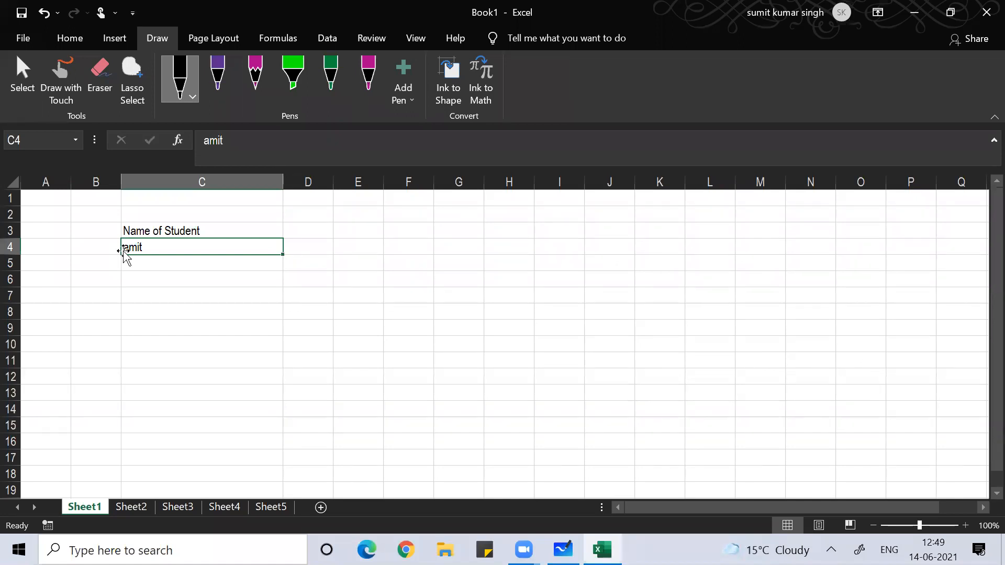
{"action": "key", "text": "Return"}
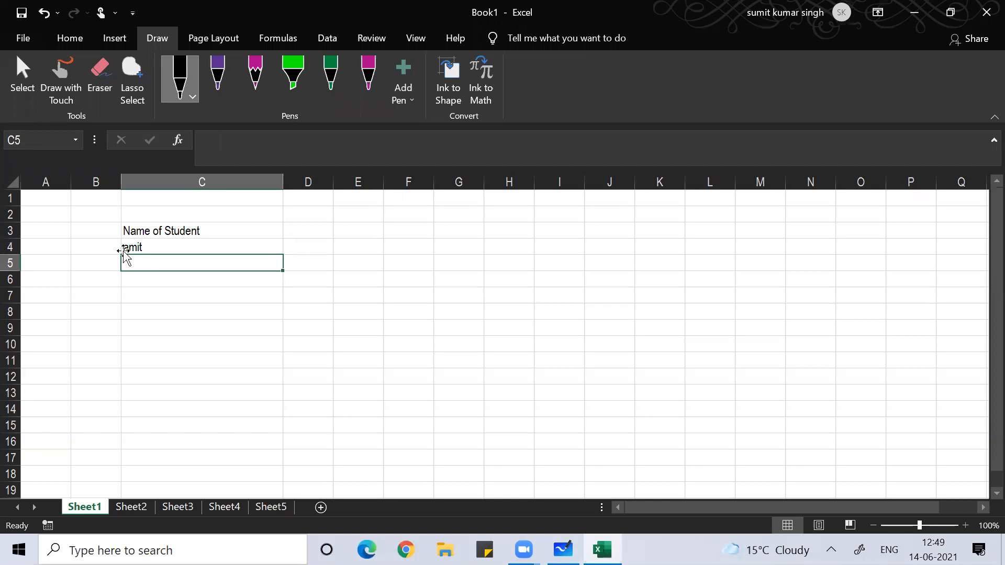
{"action": "key", "text": "Up"}
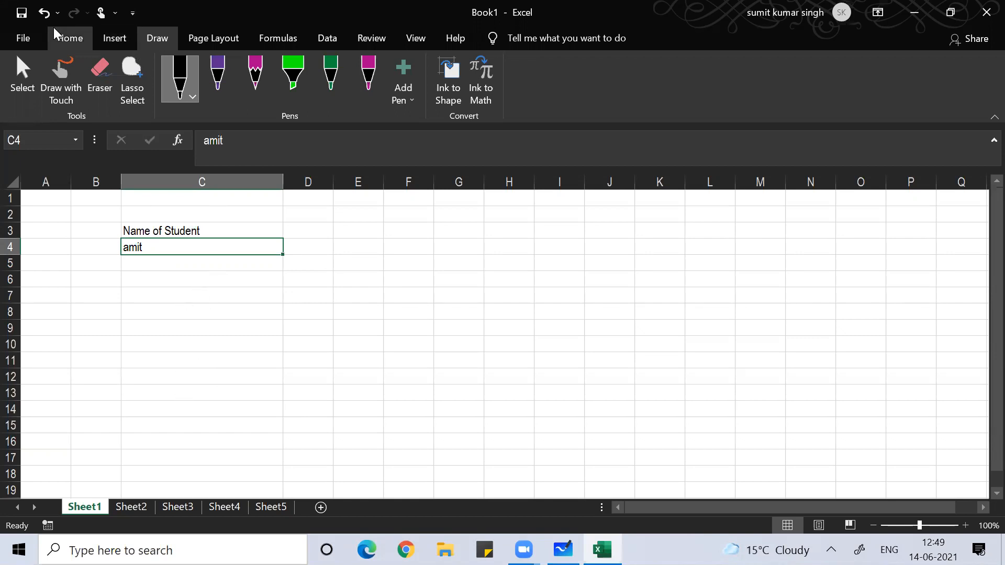
- Select the validated name cells via Find & Select and reopen their Data Validation rule
{"action": "left_click", "coordinate": [63, 43]}
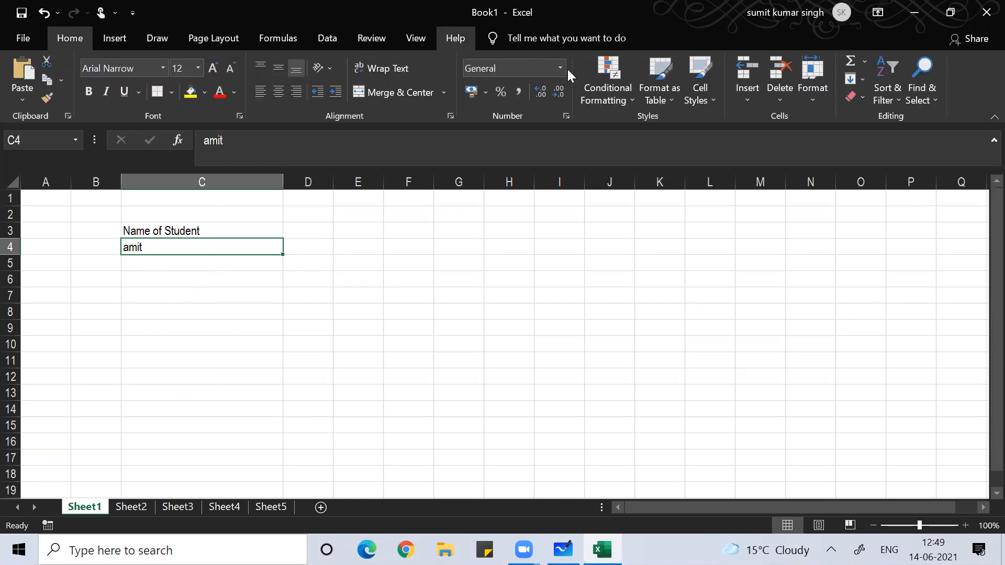
{"action": "left_click", "coordinate": [930, 97]}
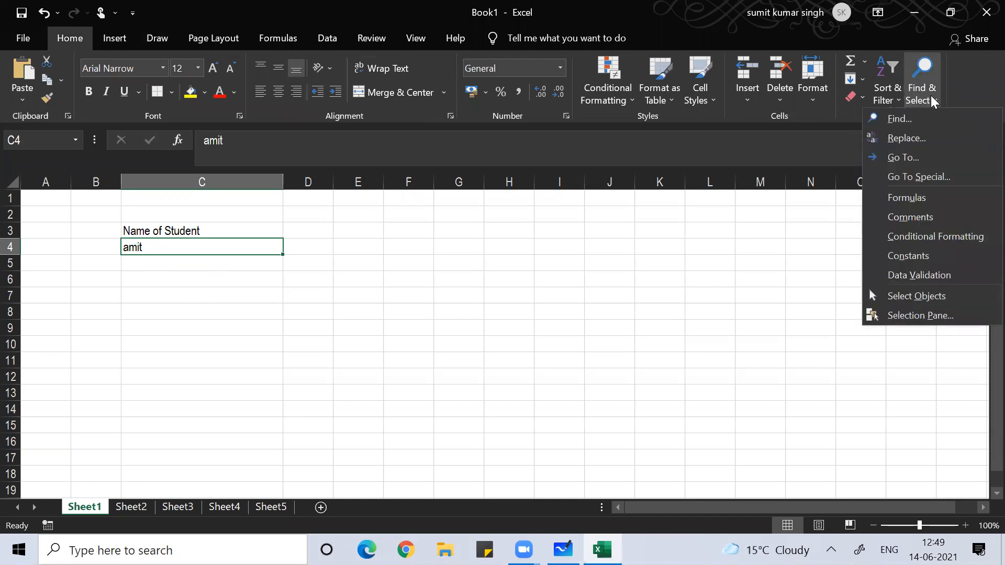
{"action": "left_click", "coordinate": [924, 275]}
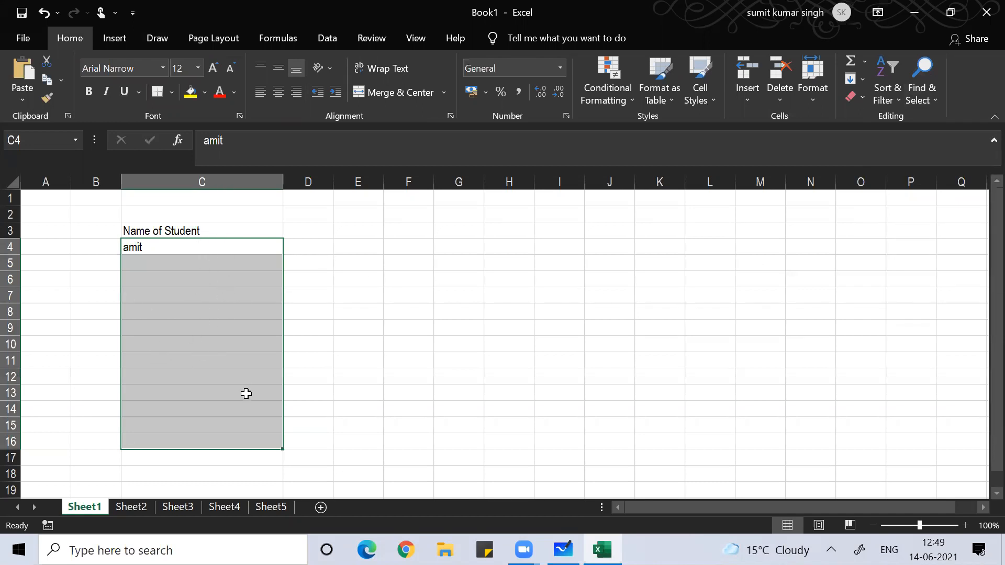
{"action": "key", "text": "alt+d"}
{"action": "key", "text": "l"}
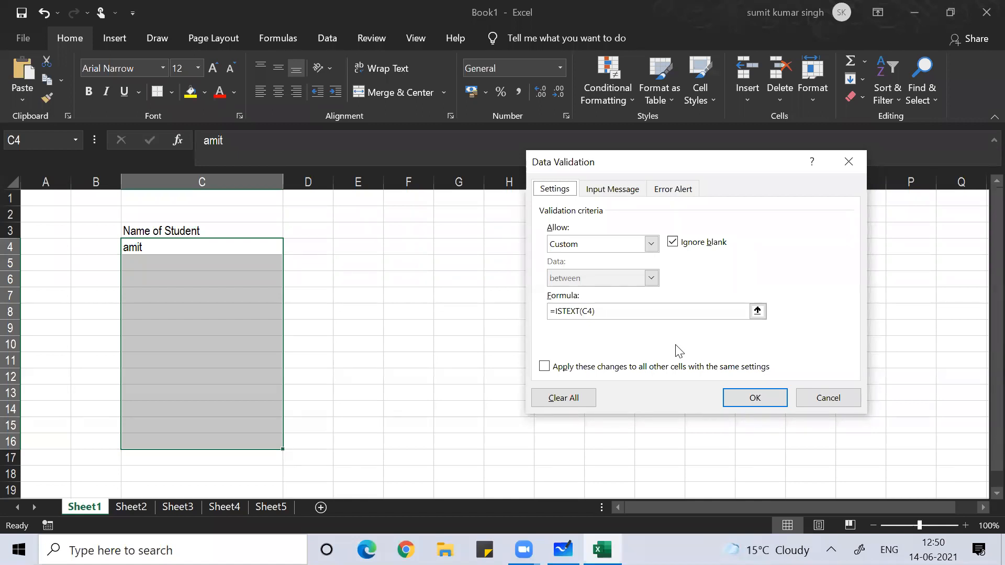
- Change the validation formula to =and(ISTEXT(C4), exact(C4,upper(c4))) and apply it
{"action": "left_click", "coordinate": [556, 310]}
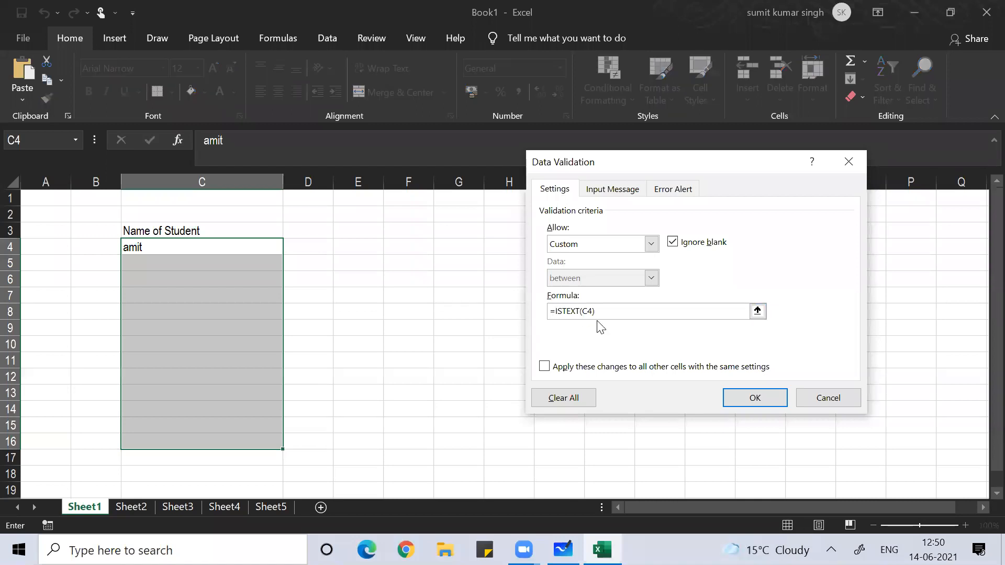
{"action": "type", "text": "and(,"}
{"action": "type", "text": "exact(C4,upper(c4"}
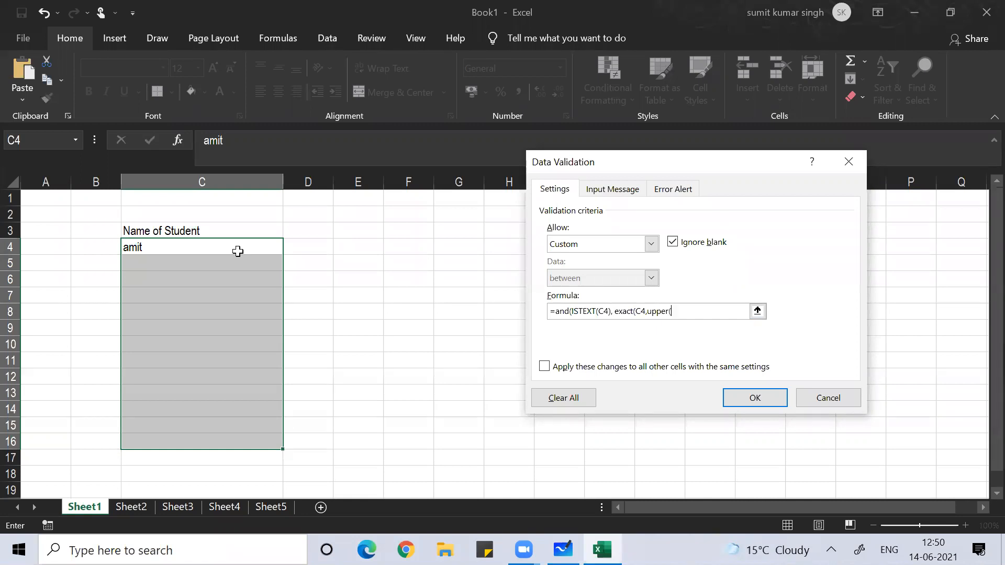
{"action": "type", "text": ")"}
{"action": "type", "text": "))"}
{"action": "left_click", "coordinate": [756, 401]}
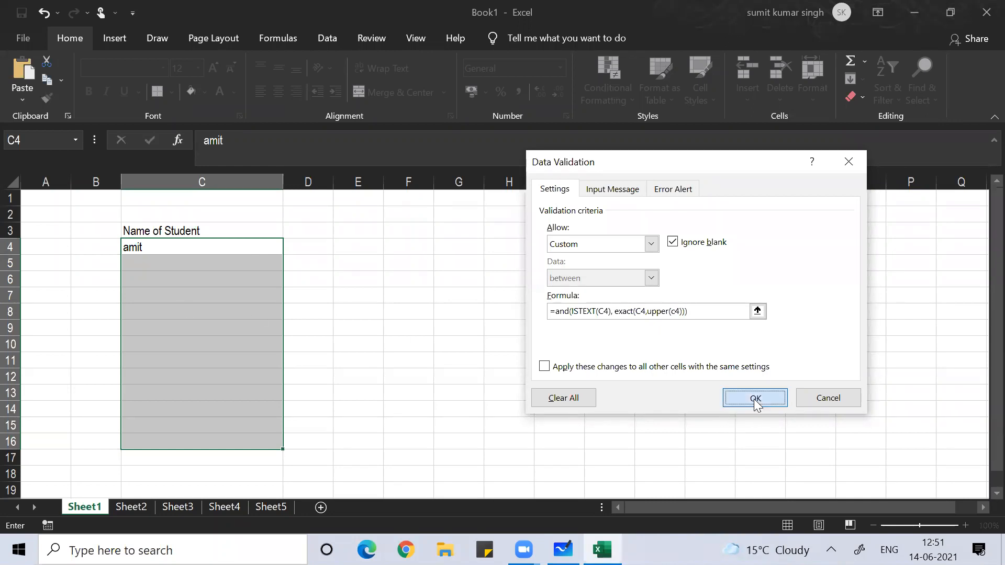
- Enter lowercase amit in C4 and cancel the validation rejection
{"action": "left_click", "coordinate": [195, 281]}
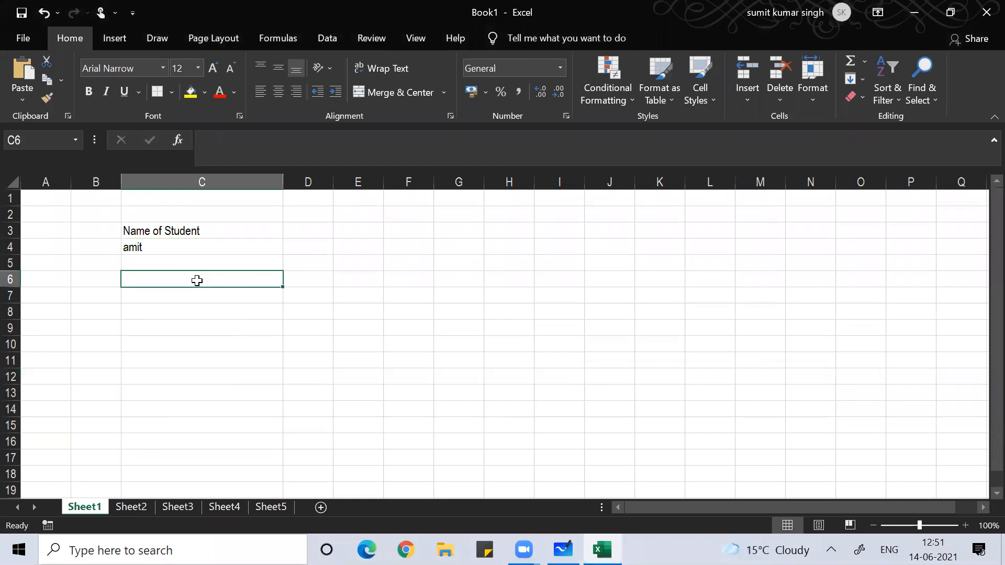
{"action": "left_click", "coordinate": [139, 241]}
{"action": "type", "text": "a"}
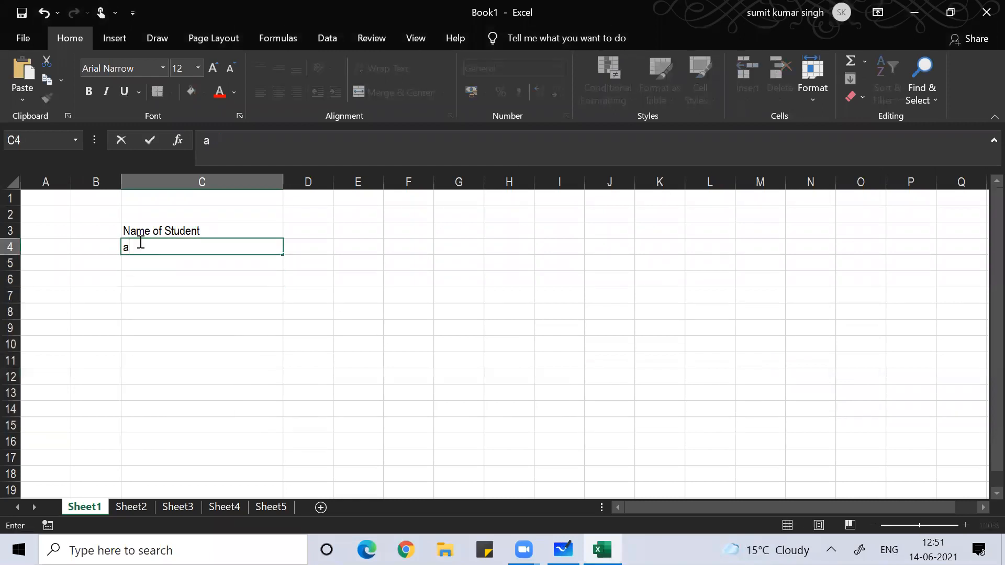
{"action": "type", "text": "mit"}
{"action": "key", "text": "Return"}
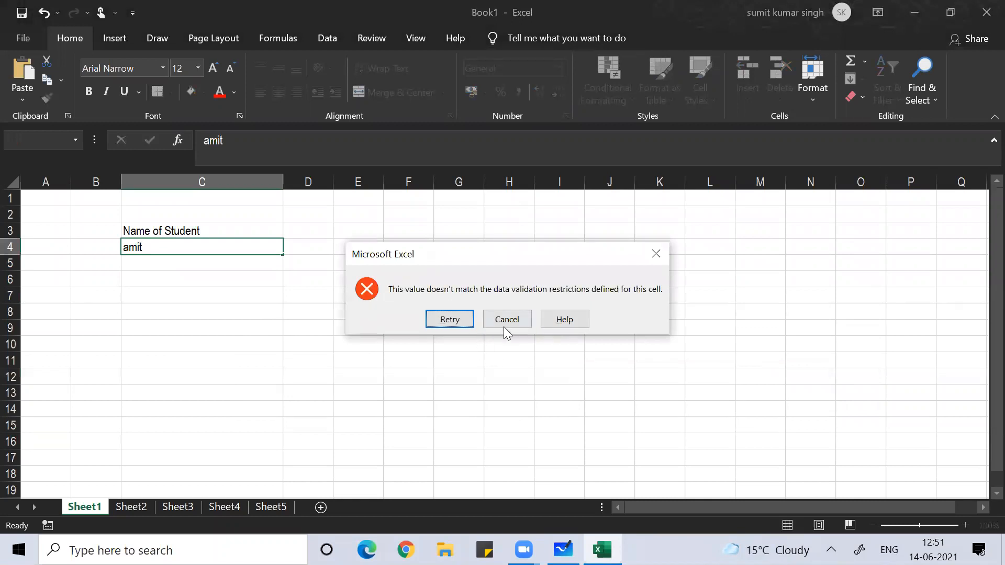
{"action": "left_click", "coordinate": [504, 327]}
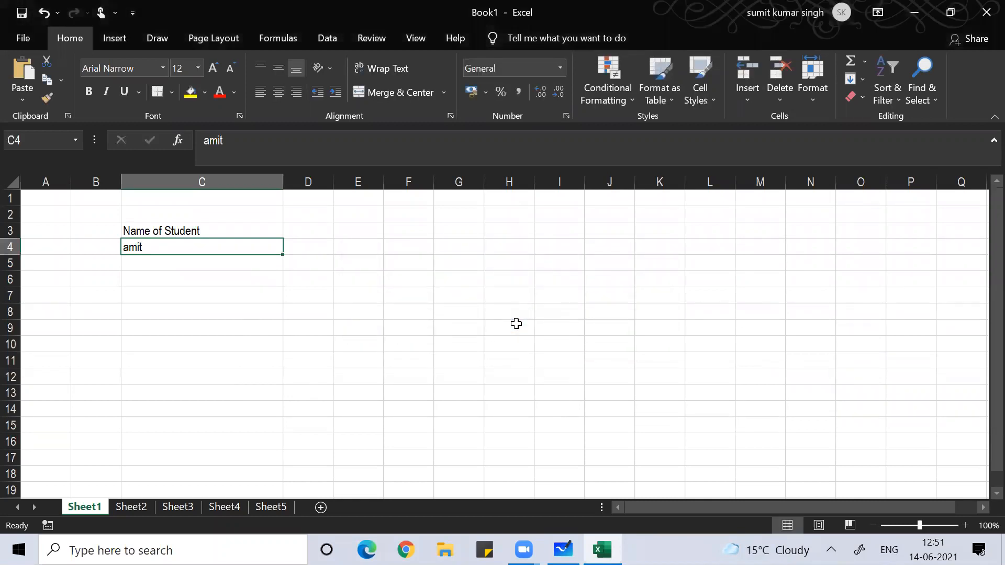
- Enter AMIT in C4 and KUMAR in C5, both accepted by the rule
{"action": "key", "text": "BackSpace"}
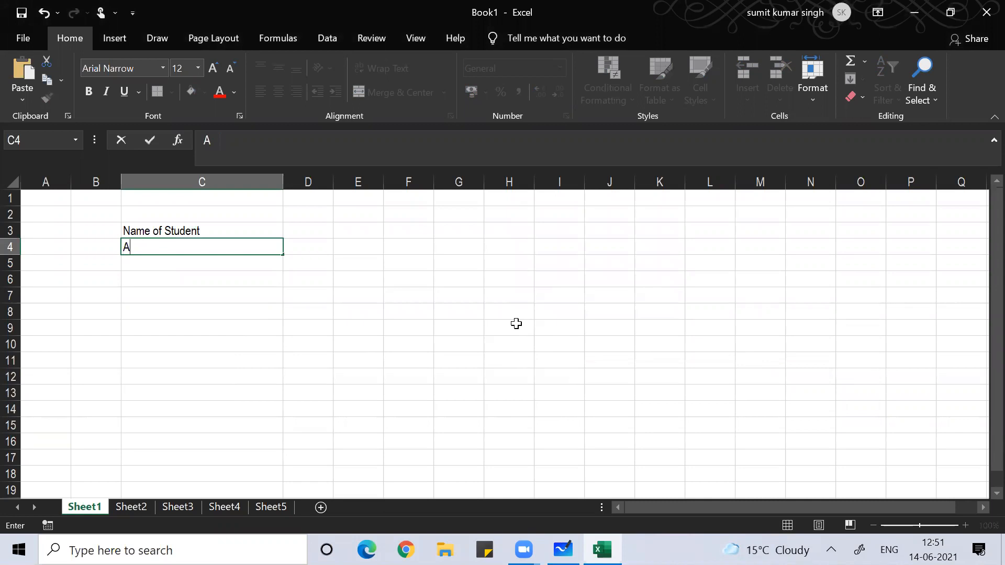
{"action": "key", "text": "Return"}
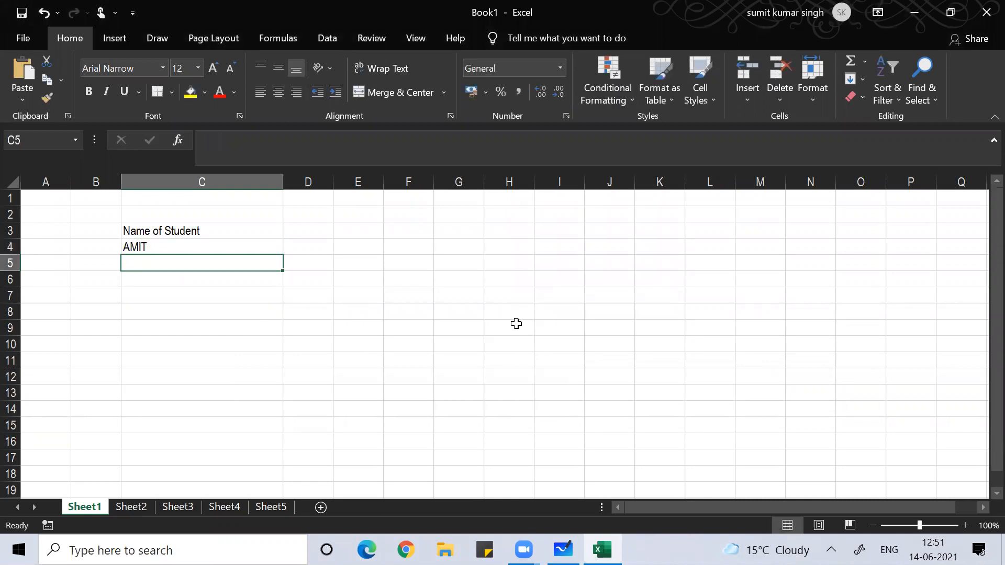
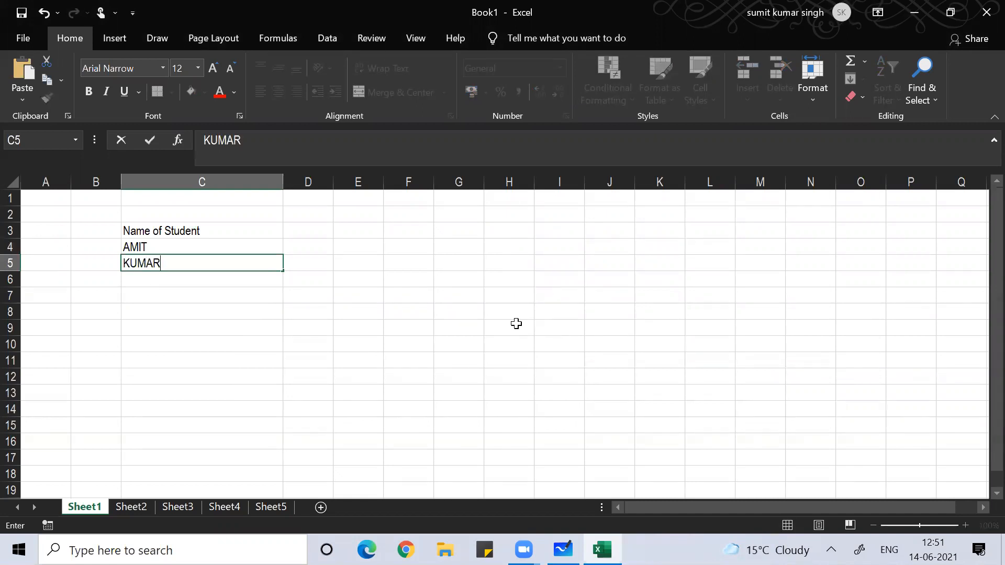
{"action": "key", "text": "Return"}
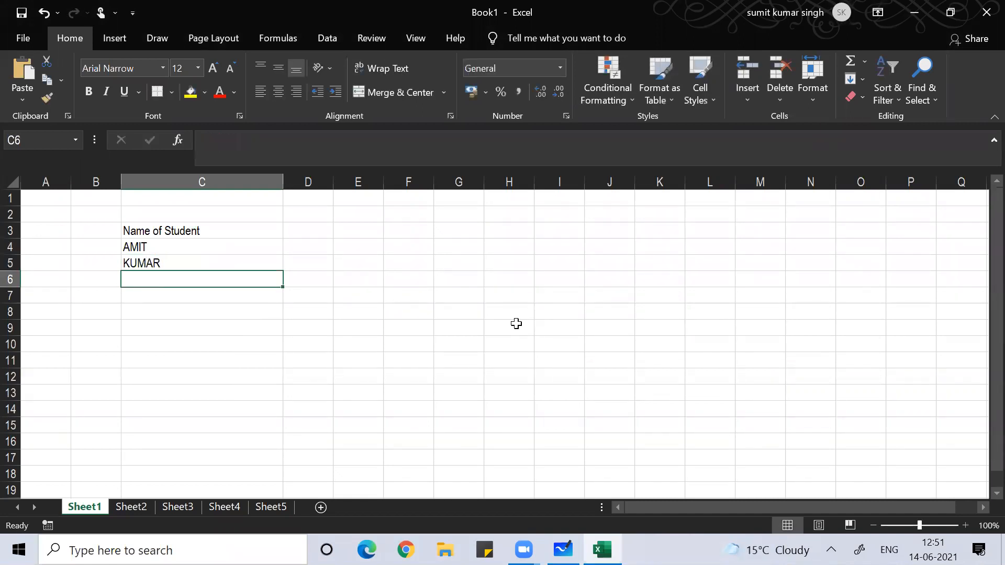
- Try 67 in C6, dismiss its rejection, then submit lowercase yu
{"action": "type", "text": "s"}
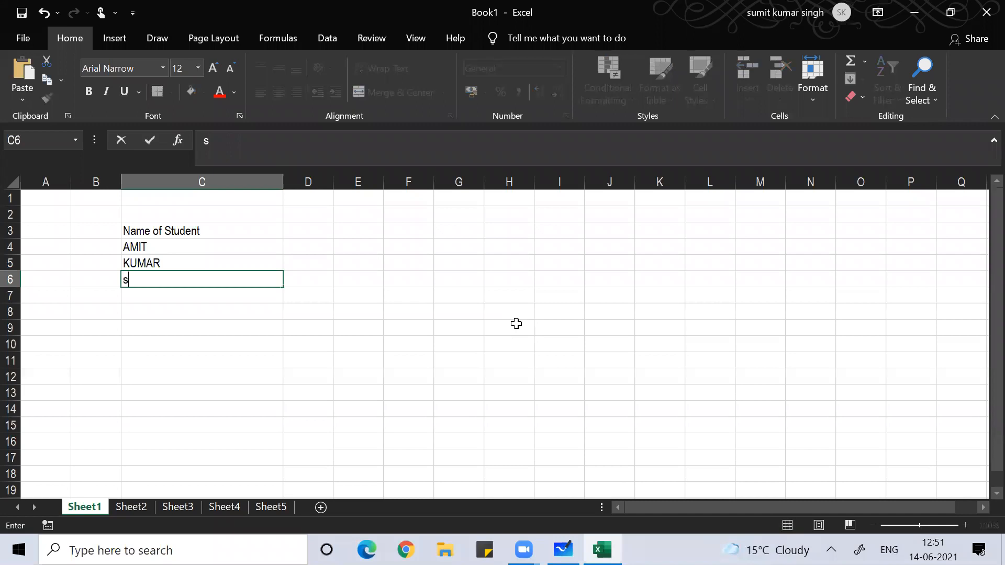
{"action": "key", "text": "BackSpace"}
{"action": "type", "text": "67"}
{"action": "key", "text": "Return"}
{"action": "left_click", "coordinate": [516, 323]}
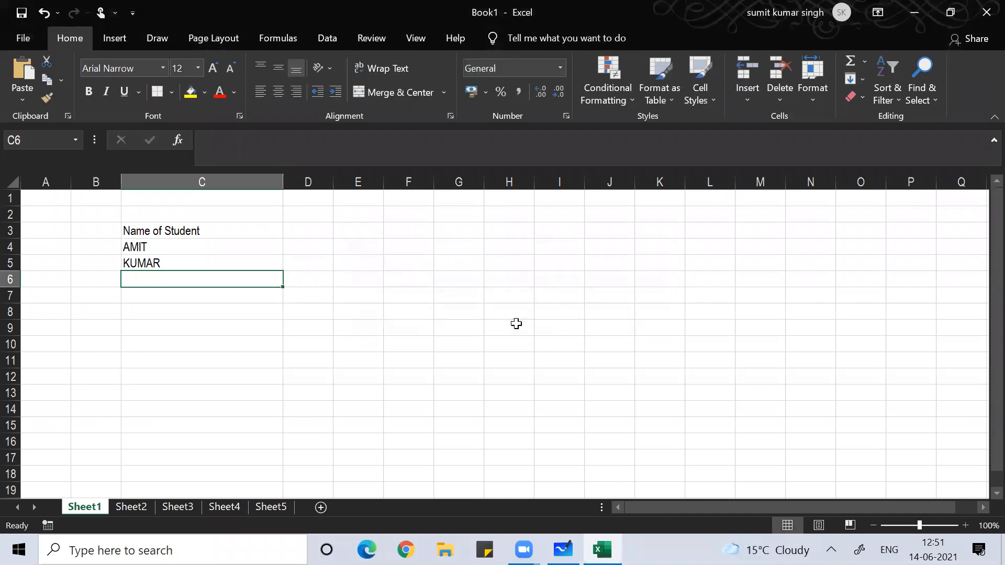
{"action": "type", "text": "yu"}
{"action": "key", "text": "Return"}
{"action": "key", "text": "Return"}
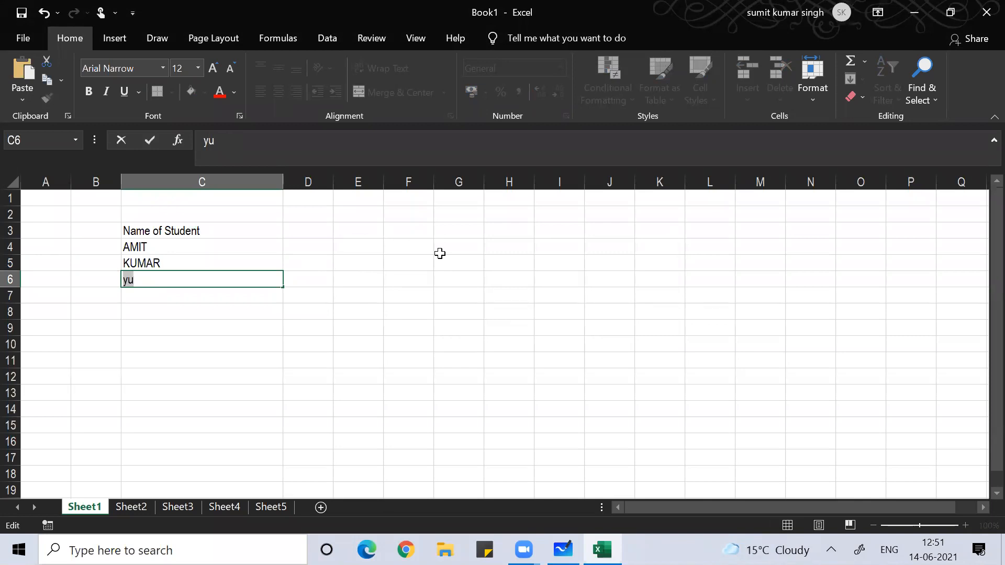
- Handwrite =and(istext(C4), as the opening of the inked formula
{"action": "left_click_drag", "start_coordinate": [402, 308], "coordinate": [424, 307]}
{"action": "mouse_move", "coordinate": [410, 320]}
{"action": "left_mouse_down"}
{"action": "mouse_move", "coordinate": [456, 314]}
{"action": "mouse_move", "coordinate": [492, 324]}
{"action": "left_mouse_up"}
{"action": "left_click_drag", "start_coordinate": [518, 284], "coordinate": [530, 345]}
{"action": "left_click_drag", "start_coordinate": [529, 309], "coordinate": [539, 324]}
{"action": "left_click_drag", "start_coordinate": [563, 293], "coordinate": [568, 327]}
{"action": "mouse_move", "coordinate": [553, 310]}
{"action": "left_mouse_down"}
{"action": "mouse_move", "coordinate": [573, 307]}
{"action": "mouse_move", "coordinate": [600, 329]}
{"action": "left_mouse_up"}
{"action": "mouse_move", "coordinate": [600, 307]}
{"action": "left_mouse_down"}
{"action": "mouse_move", "coordinate": [585, 328]}
{"action": "mouse_move", "coordinate": [622, 326]}
{"action": "left_mouse_up"}
{"action": "mouse_move", "coordinate": [599, 310]}
{"action": "left_mouse_down"}
{"action": "mouse_move", "coordinate": [624, 307]}
{"action": "mouse_move", "coordinate": [657, 335]}
{"action": "left_mouse_up"}
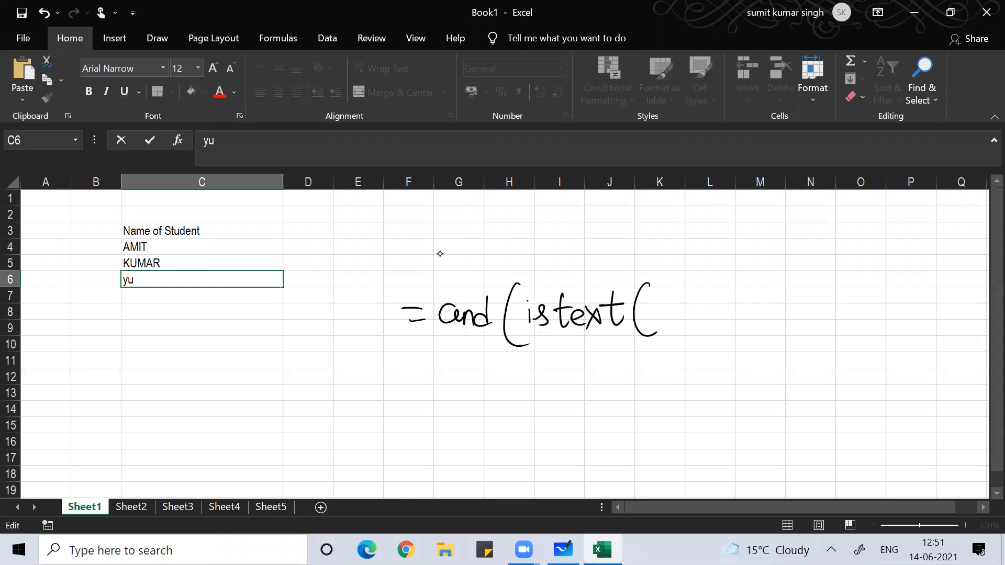
{"action": "mouse_move", "coordinate": [663, 298]}
{"action": "left_mouse_down"}
{"action": "mouse_move", "coordinate": [672, 317]}
{"action": "mouse_move", "coordinate": [684, 316]}
{"action": "left_mouse_up"}
{"action": "left_click_drag", "start_coordinate": [686, 302], "coordinate": [688, 332]}
{"action": "mouse_move", "coordinate": [688, 284]}
{"action": "left_mouse_down"}
{"action": "mouse_move", "coordinate": [690, 343]}
{"action": "mouse_move", "coordinate": [712, 342]}
{"action": "left_mouse_up"}
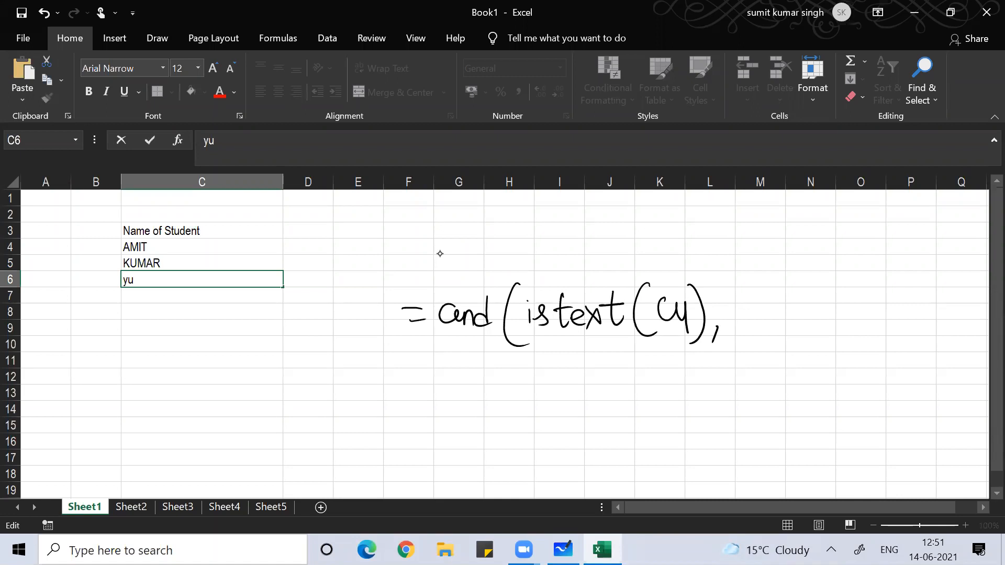
- Ink exact(C4,upper(C4))) to close the AND formula
{"action": "mouse_move", "coordinate": [734, 310]}
{"action": "left_mouse_down"}
{"action": "mouse_move", "coordinate": [768, 327]}
{"action": "mouse_move", "coordinate": [754, 327]}
{"action": "left_mouse_up"}
{"action": "left_click_drag", "start_coordinate": [779, 310], "coordinate": [795, 325]}
{"action": "mouse_move", "coordinate": [799, 325]}
{"action": "left_mouse_down"}
{"action": "mouse_move", "coordinate": [813, 314]}
{"action": "mouse_move", "coordinate": [837, 345]}
{"action": "left_mouse_up"}
{"action": "mouse_move", "coordinate": [853, 306]}
{"action": "left_mouse_down"}
{"action": "mouse_move", "coordinate": [867, 335]}
{"action": "mouse_move", "coordinate": [852, 325]}
{"action": "mouse_move", "coordinate": [903, 314]}
{"action": "mouse_move", "coordinate": [913, 335]}
{"action": "mouse_move", "coordinate": [925, 327]}
{"action": "left_mouse_up"}
{"action": "scroll", "coordinate": [440, 253], "scroll_direction": "right", "scroll_amount": 1}
{"action": "left_click", "coordinate": [929, 305]}
{"action": "left_click_drag", "start_coordinate": [931, 313], "coordinate": [947, 338]}
{"action": "left_click_drag", "start_coordinate": [951, 293], "coordinate": [949, 341]}
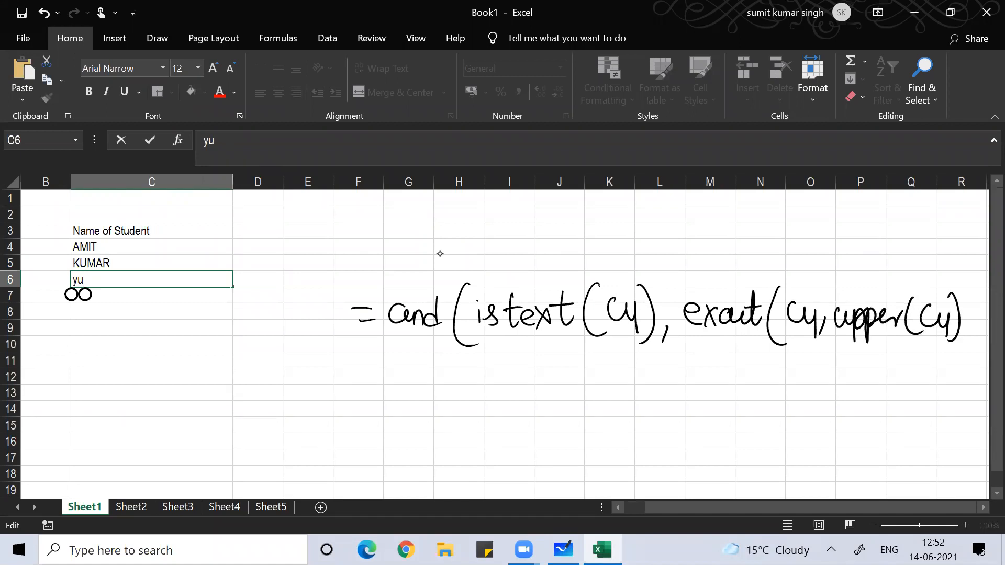
{"action": "left_click_drag", "start_coordinate": [964, 291], "coordinate": [949, 366]}
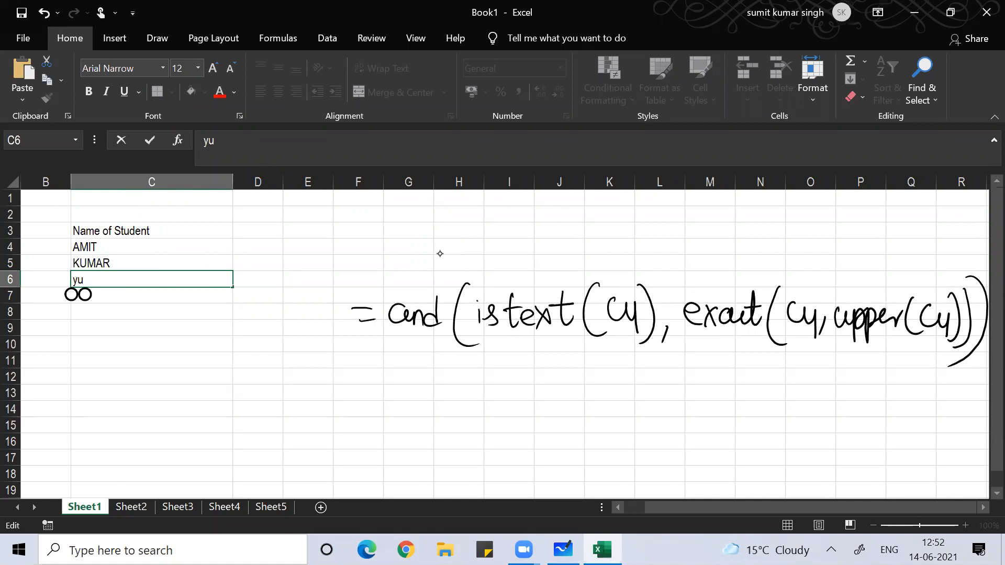
- Handwrite the shorter alternative =exact(C4,upper(C4)) beneath the AND formula
{"action": "left_click_drag", "start_coordinate": [489, 397], "coordinate": [508, 409]}
{"action": "mouse_move", "coordinate": [526, 407]}
{"action": "left_mouse_down"}
{"action": "mouse_move", "coordinate": [517, 419]}
{"action": "mouse_move", "coordinate": [539, 421]}
{"action": "left_mouse_up"}
{"action": "mouse_move", "coordinate": [537, 403]}
{"action": "left_mouse_down"}
{"action": "mouse_move", "coordinate": [544, 414]}
{"action": "mouse_move", "coordinate": [534, 429]}
{"action": "left_mouse_up"}
{"action": "mouse_move", "coordinate": [567, 407]}
{"action": "left_mouse_down"}
{"action": "mouse_move", "coordinate": [565, 423]}
{"action": "mouse_move", "coordinate": [582, 425]}
{"action": "left_mouse_up"}
{"action": "mouse_move", "coordinate": [587, 412]}
{"action": "left_mouse_down"}
{"action": "mouse_move", "coordinate": [603, 429]}
{"action": "mouse_move", "coordinate": [611, 399]}
{"action": "left_mouse_up"}
{"action": "mouse_move", "coordinate": [633, 386]}
{"action": "left_mouse_down"}
{"action": "mouse_move", "coordinate": [624, 406]}
{"action": "mouse_move", "coordinate": [652, 448]}
{"action": "left_mouse_up"}
{"action": "mouse_move", "coordinate": [671, 404]}
{"action": "left_mouse_down"}
{"action": "mouse_move", "coordinate": [660, 426]}
{"action": "mouse_move", "coordinate": [696, 421]}
{"action": "mouse_move", "coordinate": [695, 434]}
{"action": "left_mouse_up"}
{"action": "mouse_move", "coordinate": [702, 424]}
{"action": "left_mouse_down"}
{"action": "mouse_move", "coordinate": [698, 441]}
{"action": "mouse_move", "coordinate": [737, 410]}
{"action": "left_mouse_up"}
{"action": "mouse_move", "coordinate": [738, 412]}
{"action": "left_mouse_down"}
{"action": "mouse_move", "coordinate": [751, 440]}
{"action": "mouse_move", "coordinate": [754, 425]}
{"action": "mouse_move", "coordinate": [774, 443]}
{"action": "left_mouse_up"}
{"action": "mouse_move", "coordinate": [772, 413]}
{"action": "left_mouse_down"}
{"action": "mouse_move", "coordinate": [784, 426]}
{"action": "mouse_move", "coordinate": [796, 415]}
{"action": "left_mouse_up"}
{"action": "left_click_drag", "start_coordinate": [789, 421], "coordinate": [848, 426]}
{"action": "left_click_drag", "start_coordinate": [862, 411], "coordinate": [872, 443]}
{"action": "left_click_drag", "start_coordinate": [878, 395], "coordinate": [880, 442]}
{"action": "left_click_drag", "start_coordinate": [888, 392], "coordinate": [889, 447]}
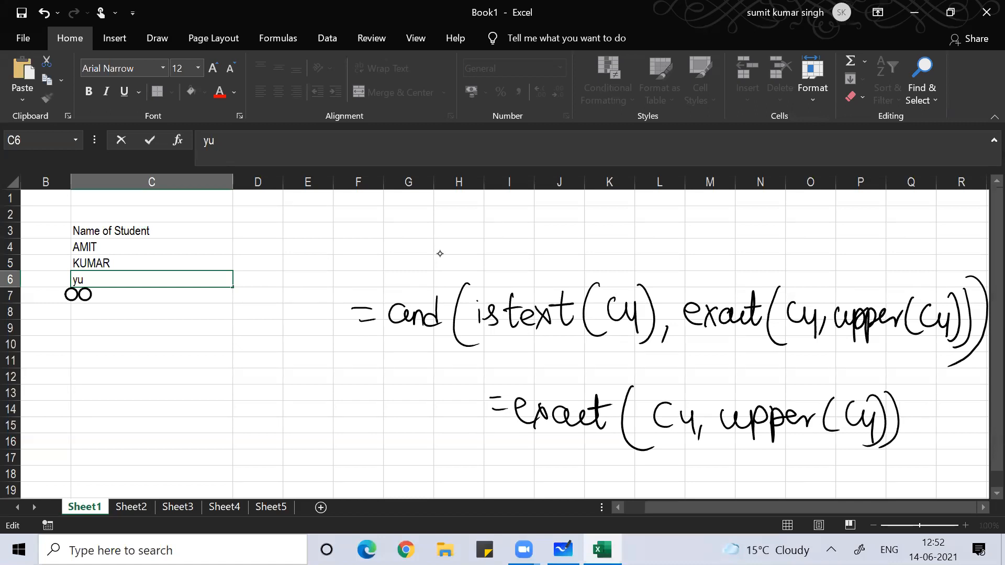
- Submit yu, cancel the rejection, and enter ER in C6 instead
{"action": "key", "text": "Return"}
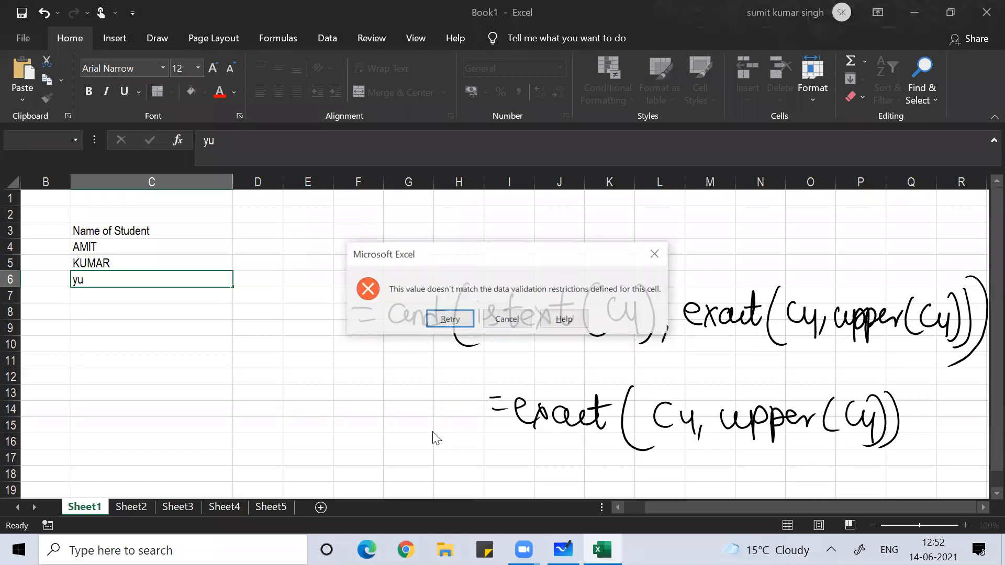
{"action": "left_click", "coordinate": [504, 319]}
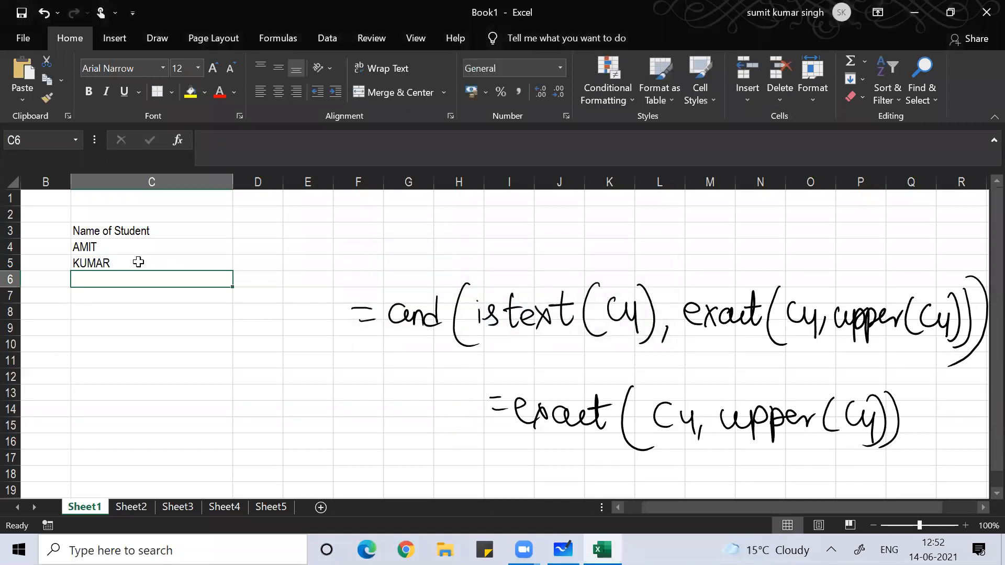
{"action": "type", "text": "ER"}
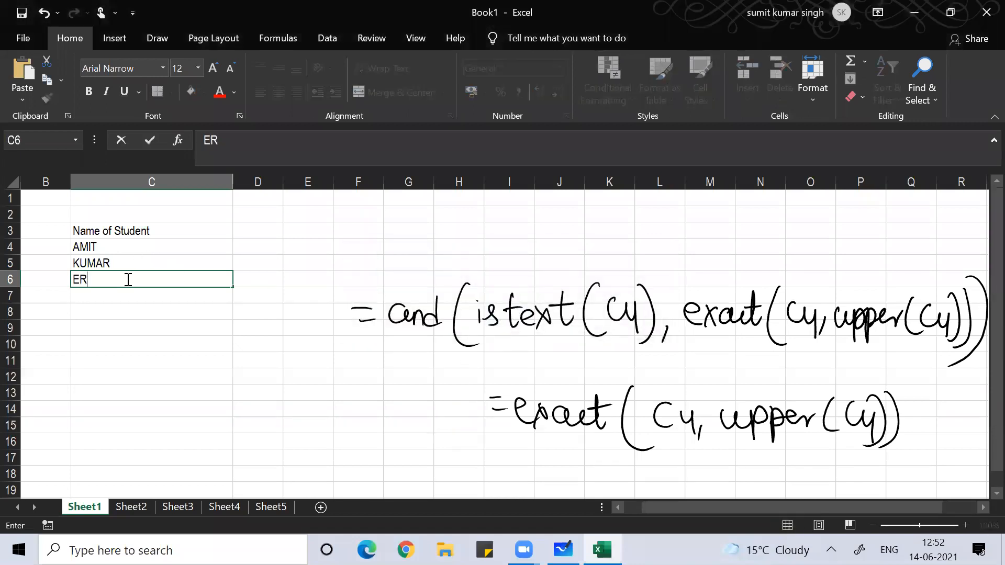
{"action": "key", "text": "Return"}
- Type sample text amit in I3 and AMIT in J3
{"action": "left_click", "coordinate": [538, 234]}
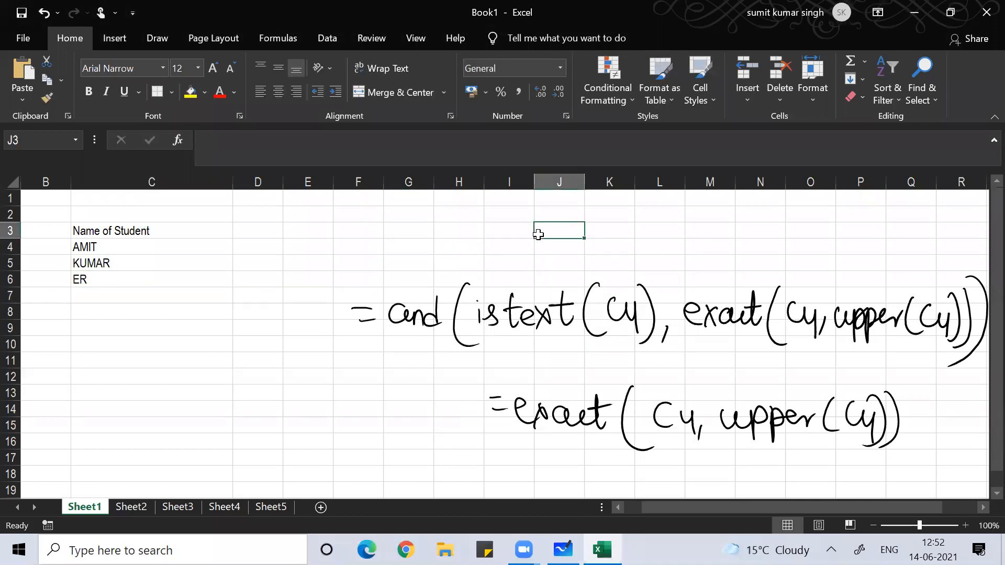
{"action": "left_click", "coordinate": [503, 233]}
{"action": "type", "text": "amit"}
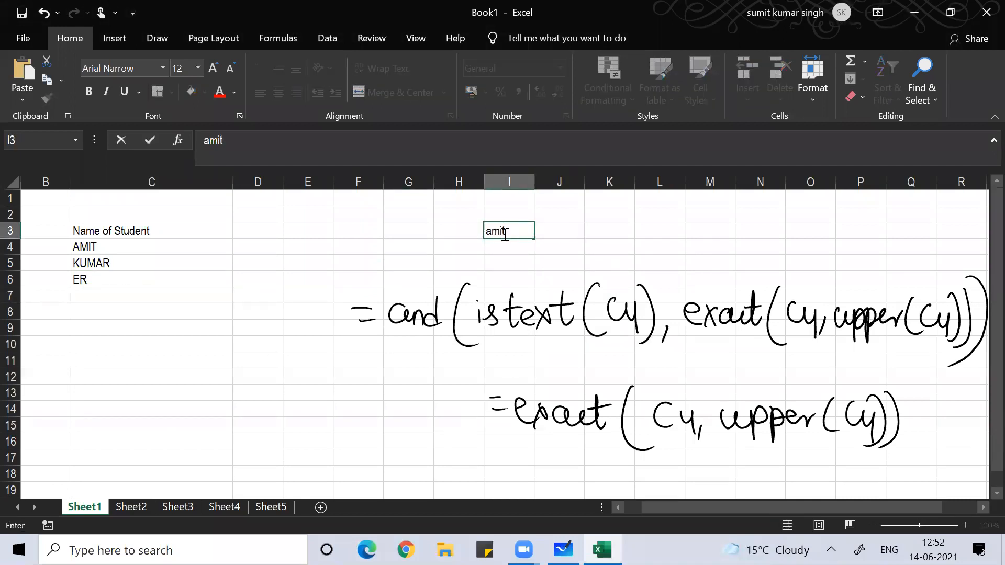
{"action": "key", "text": "Tab"}
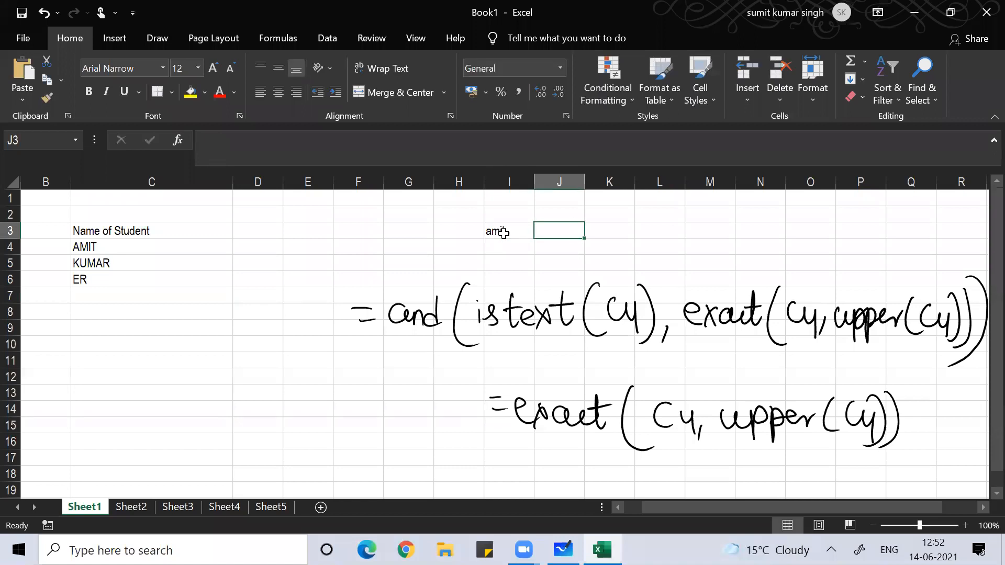
{"action": "type", "text": "AMIT"}
{"action": "key", "text": "Return"}
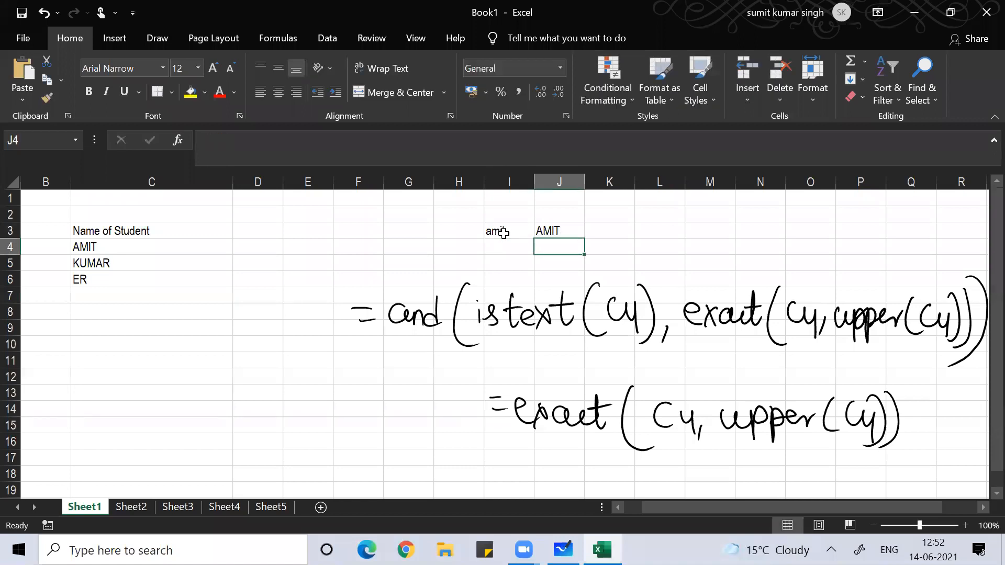
- Enter =EXACT(I3,J3) in L3, which returns FALSE
{"action": "left_click", "coordinate": [656, 231]}
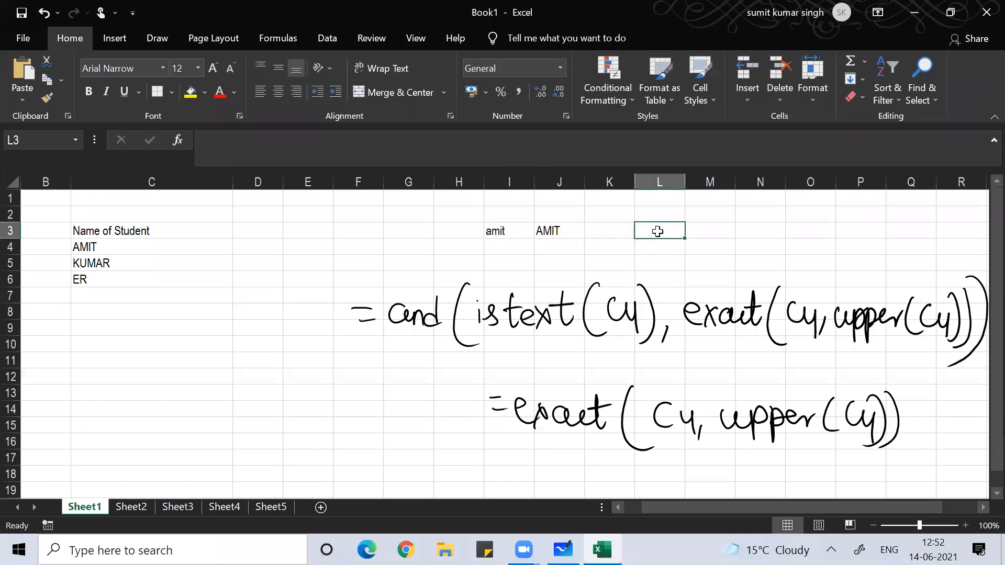
{"action": "type", "text": "=EXA"}
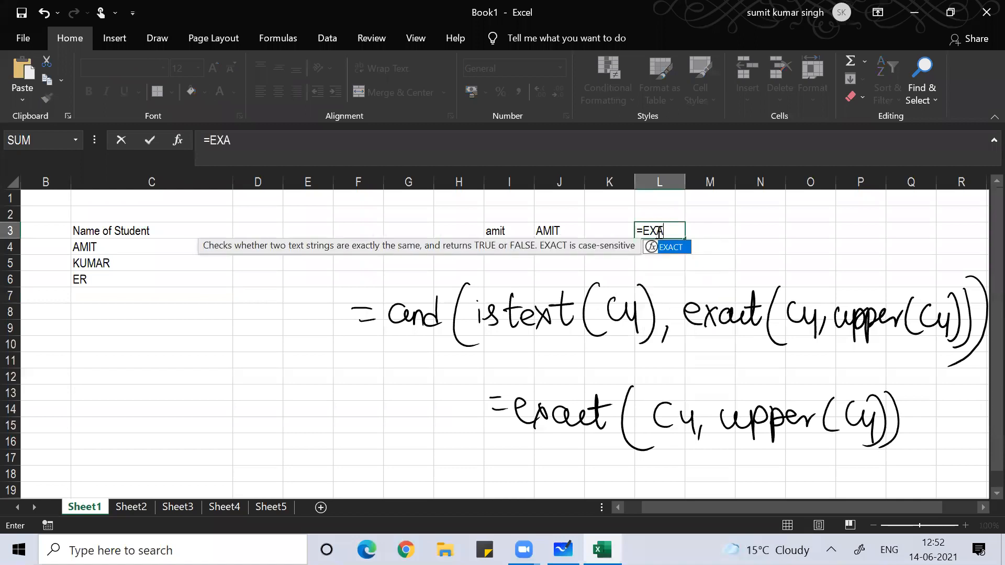
{"action": "key", "text": "BackSpace"}
{"action": "key", "text": "BackSpace"}
{"action": "key", "text": "Escape"}
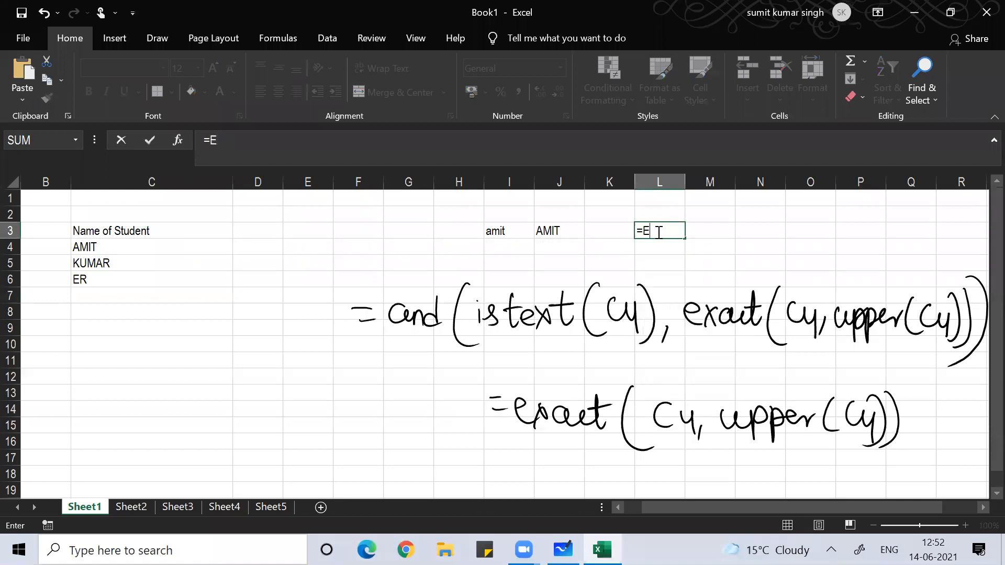
{"action": "type", "text": "xact("}
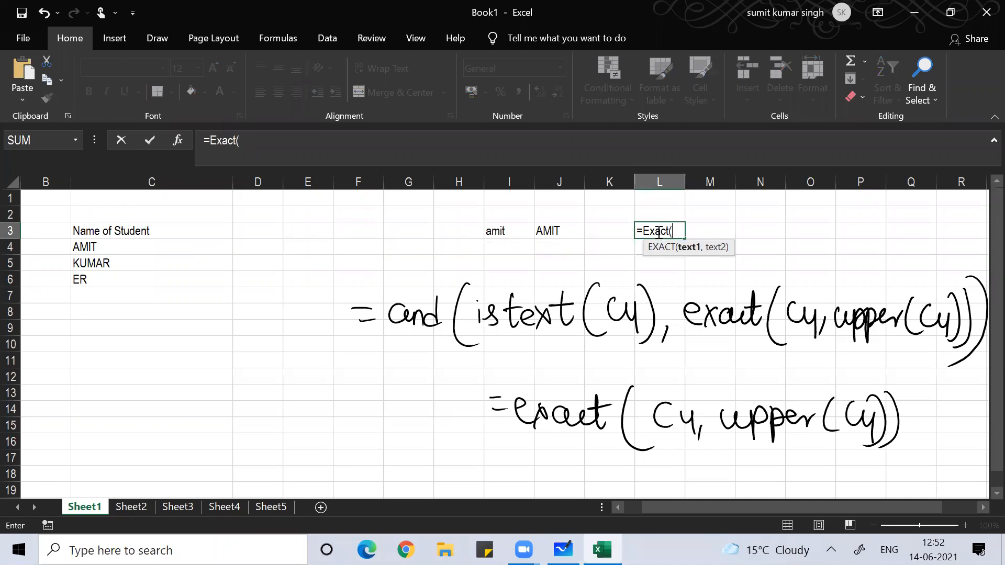
{"action": "left_click", "coordinate": [485, 230]}
{"action": "type", "text": ","}
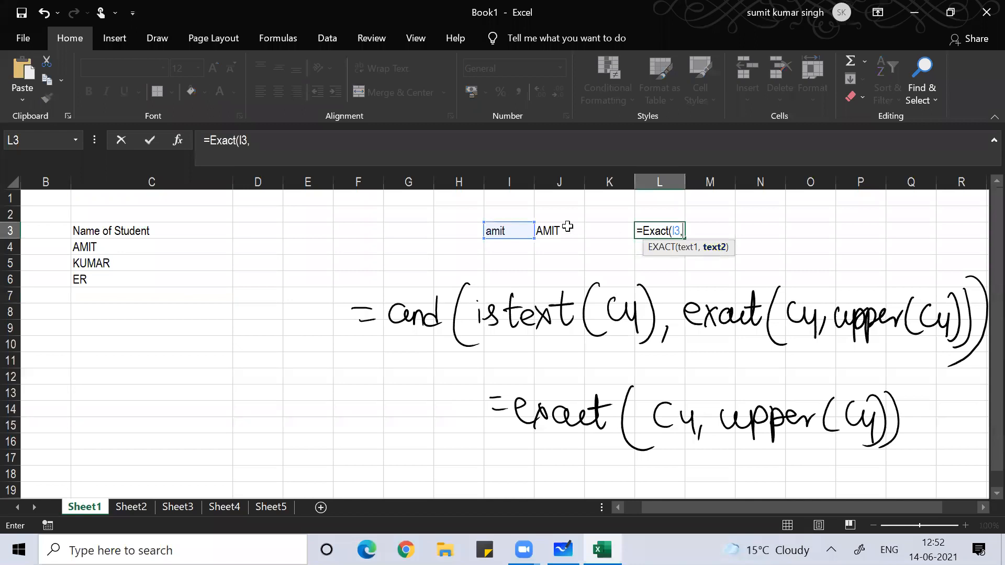
{"action": "left_click", "coordinate": [546, 226]}
{"action": "type", "text": ")"}
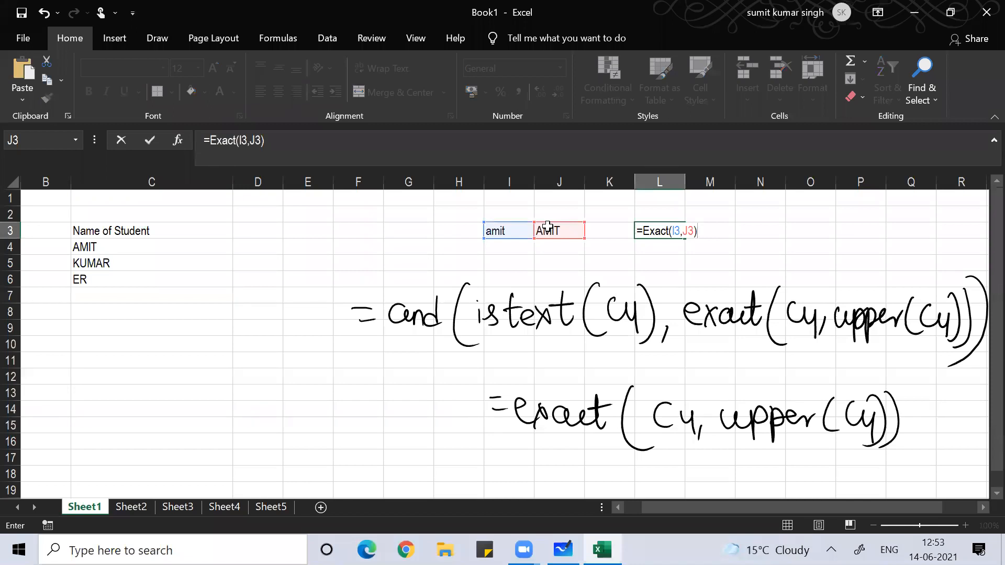
{"action": "key", "text": "Return"}
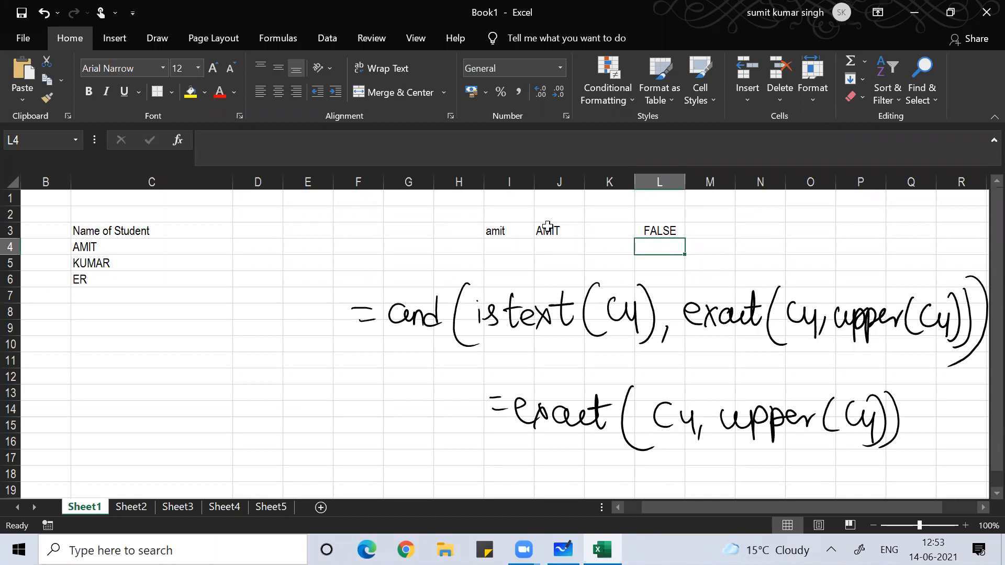
- Erase the lower inked =exact formula and the leftover dash
{"action": "mouse_move", "coordinate": [599, 418]}
{"action": "left_mouse_down"}
{"action": "mouse_move", "coordinate": [500, 408]}
{"action": "mouse_move", "coordinate": [892, 418]}
{"action": "left_mouse_up"}
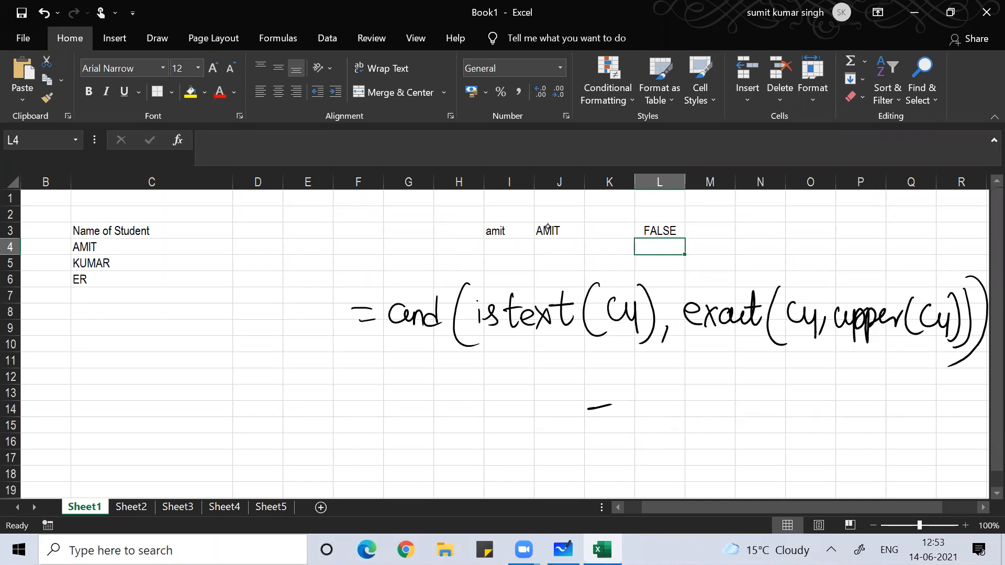
{"action": "left_click_drag", "start_coordinate": [612, 404], "coordinate": [586, 410]}
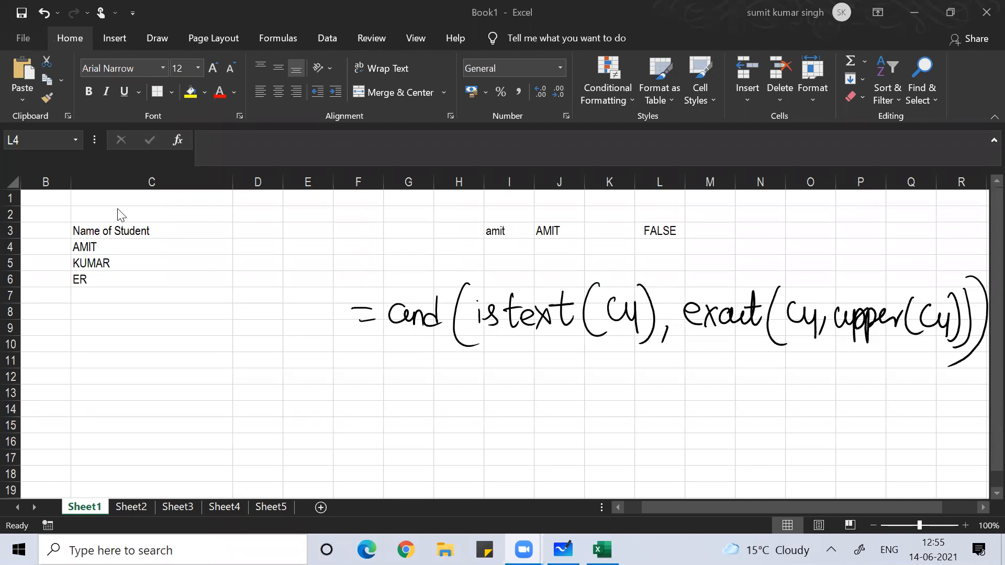
- Select all data-validation cells via Find & Select, then open Data Validation with Alt, D, L
{"action": "left_click", "coordinate": [104, 285]}
{"action": "left_click", "coordinate": [104, 284]}
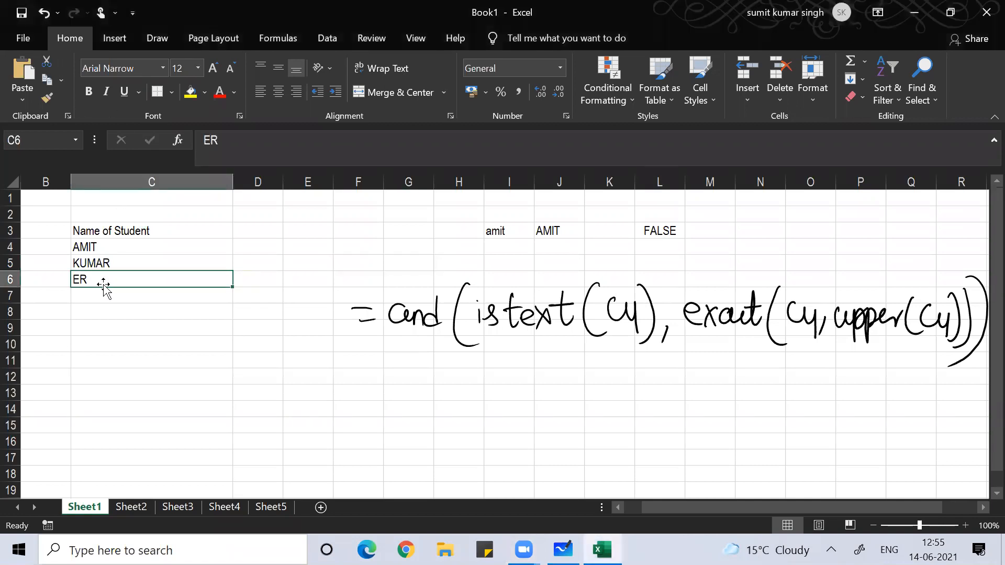
{"action": "left_click", "coordinate": [925, 91]}
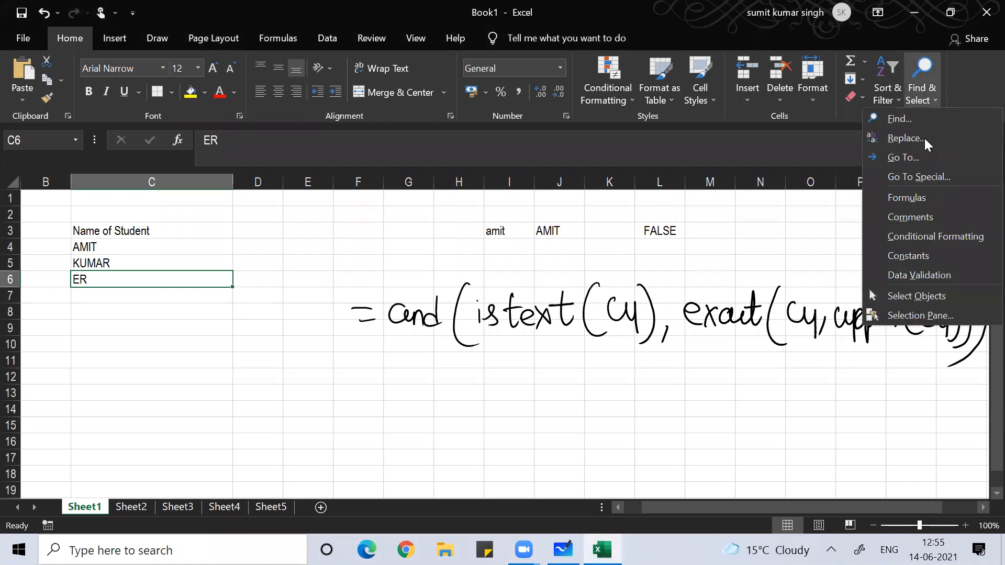
{"action": "left_click", "coordinate": [912, 275]}
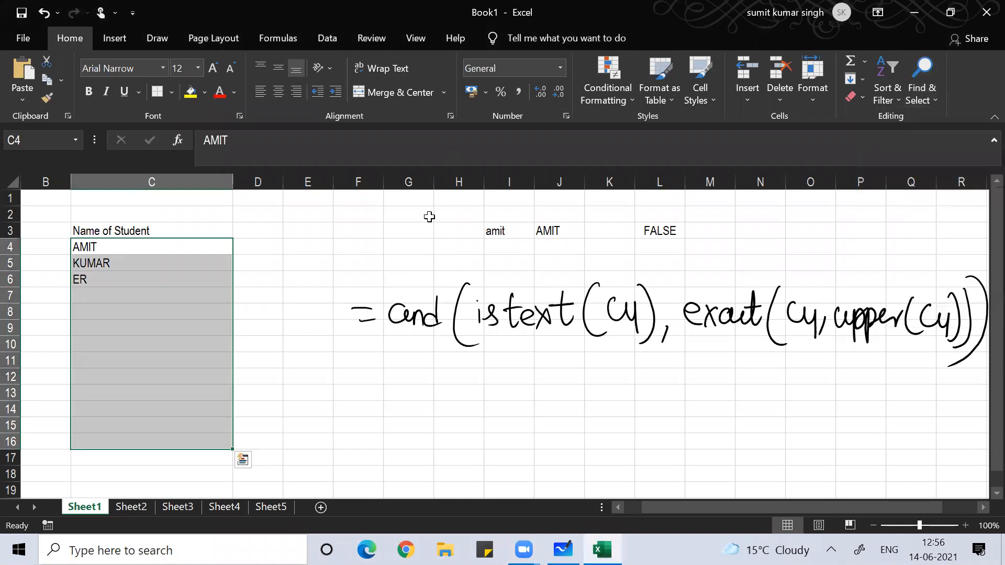
{"action": "key", "text": "alt"}
{"action": "key", "text": "d"}
{"action": "key", "text": "l"}
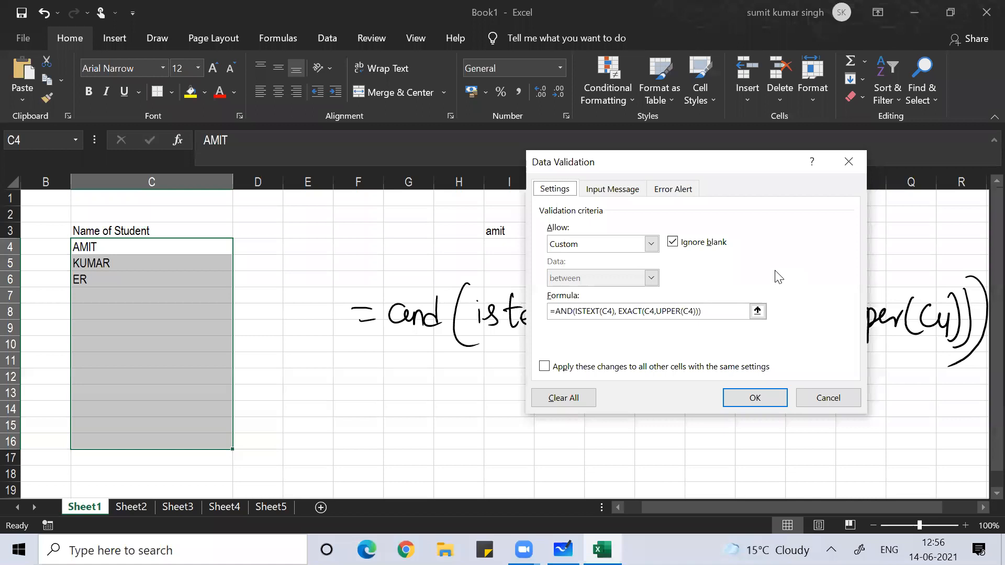
- Edit the custom formula to add len(c4)<14 inside the AND
{"action": "left_click", "coordinate": [618, 27]}
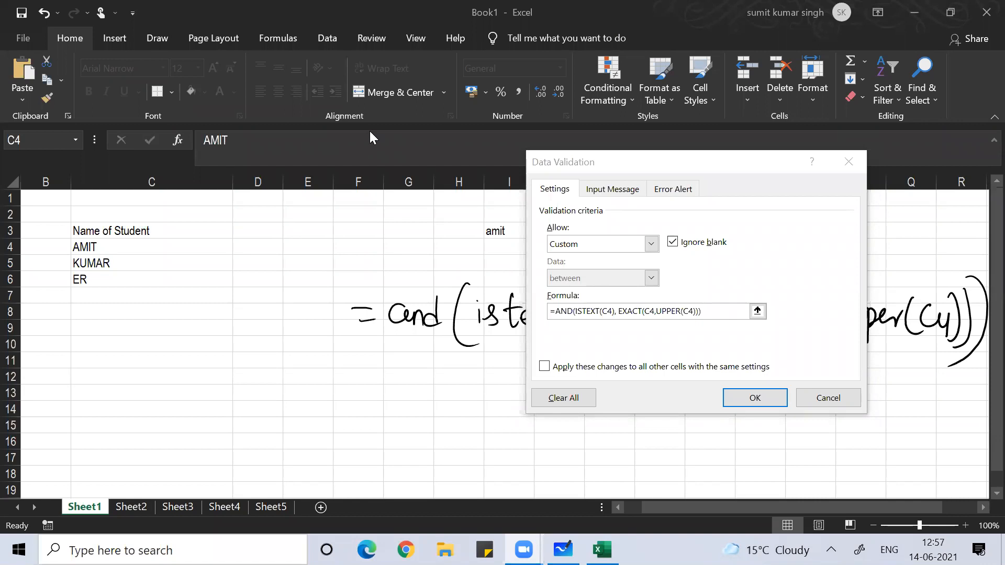
{"action": "left_click", "coordinate": [710, 310]}
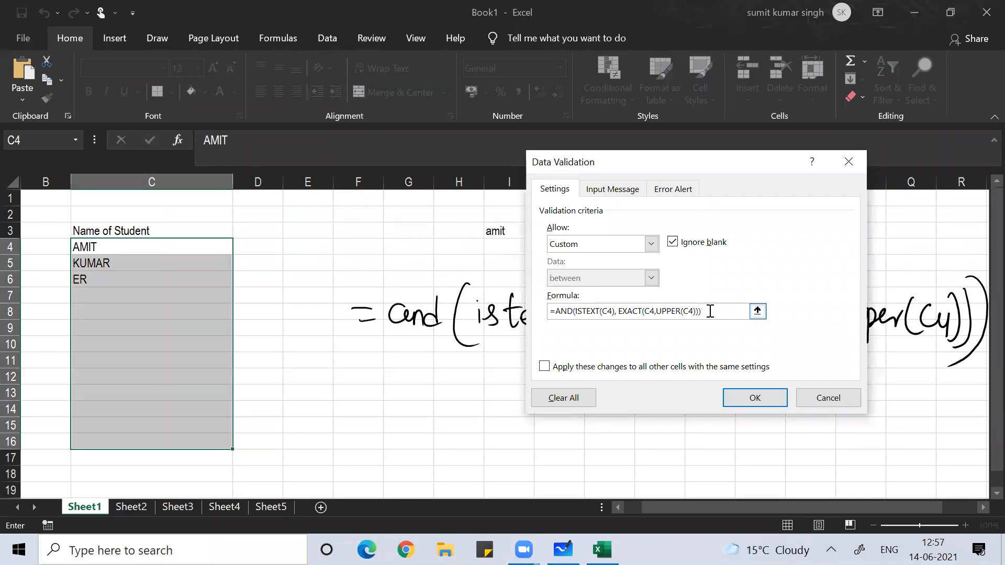
{"action": "key", "text": "BackSpace"}
{"action": "key", "text": "BackSpace"}
{"action": "key", "text": "BackSpace"}
{"action": "type", "text": ")"}
{"action": "type", "text": ")"}
{"action": "type", "text": ",len"}
{"action": "type", "text": "("}
{"action": "type", "text": "c"}
{"action": "type", "text": "4"}
{"action": "type", "text": ")"}
{"action": "type", "text": "<"}
{"action": "type", "text": "1"}
{"action": "type", "text": "0"}
{"action": "type", "text": "4"}
{"action": "type", "text": ")"}
- Submit the formula with stray +A4:C4, dismiss the error, clear the formula, and go to Whiteboard
{"action": "key", "text": "shift+Left"}
{"action": "key", "text": "shift+Left"}
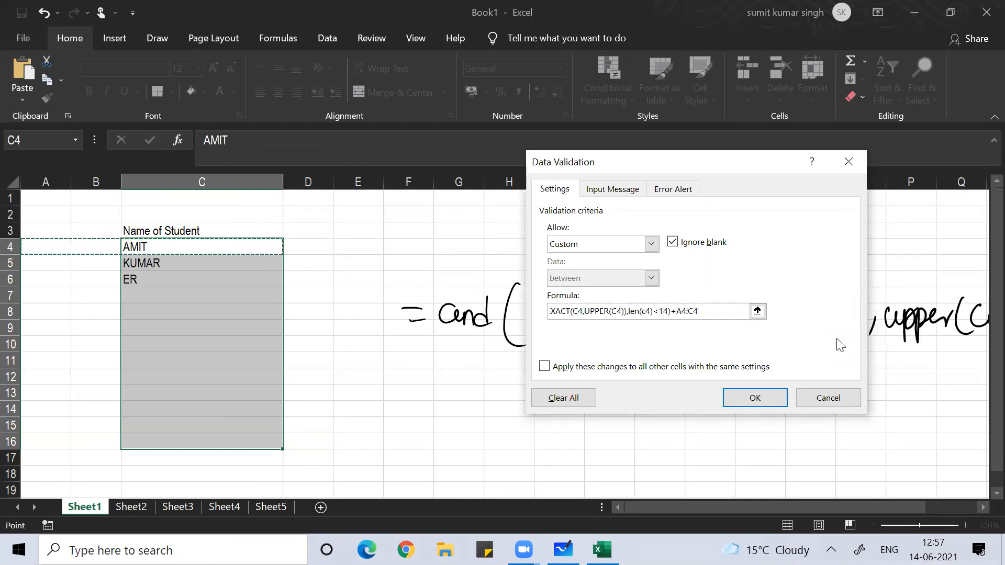
{"action": "type", "text": ")"}
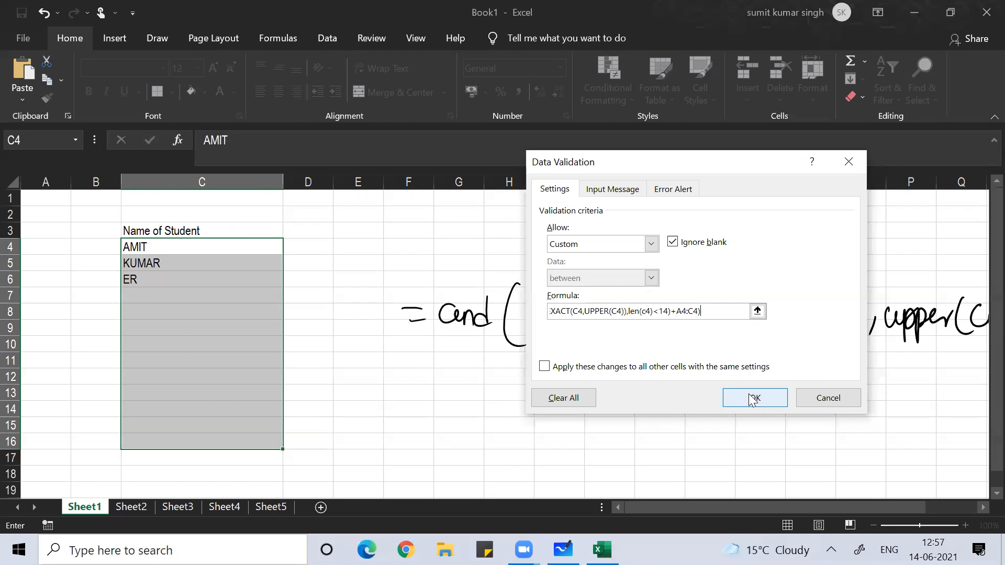
{"action": "left_click", "coordinate": [747, 395]}
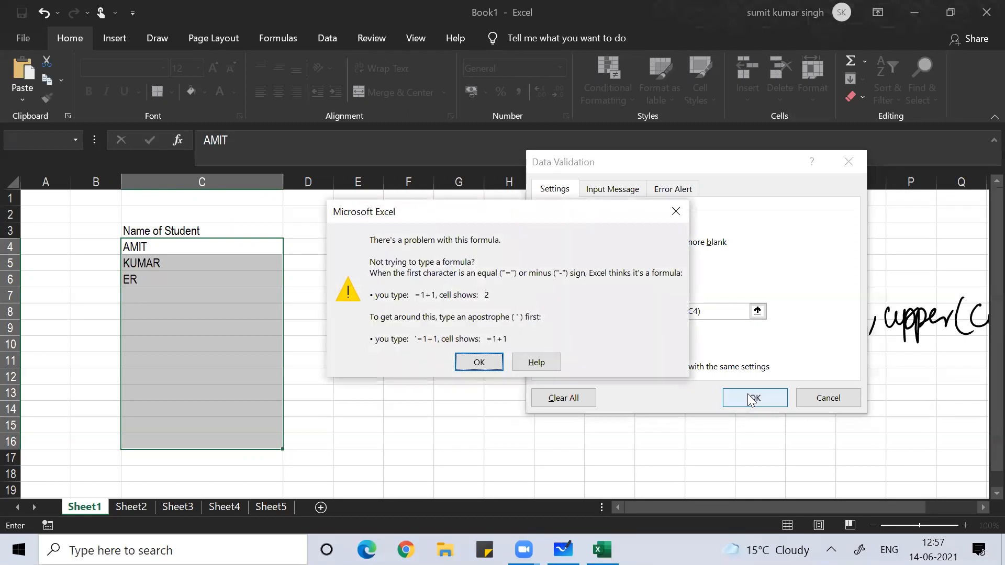
{"action": "left_click", "coordinate": [480, 362]}
{"action": "left_click", "coordinate": [722, 315]}
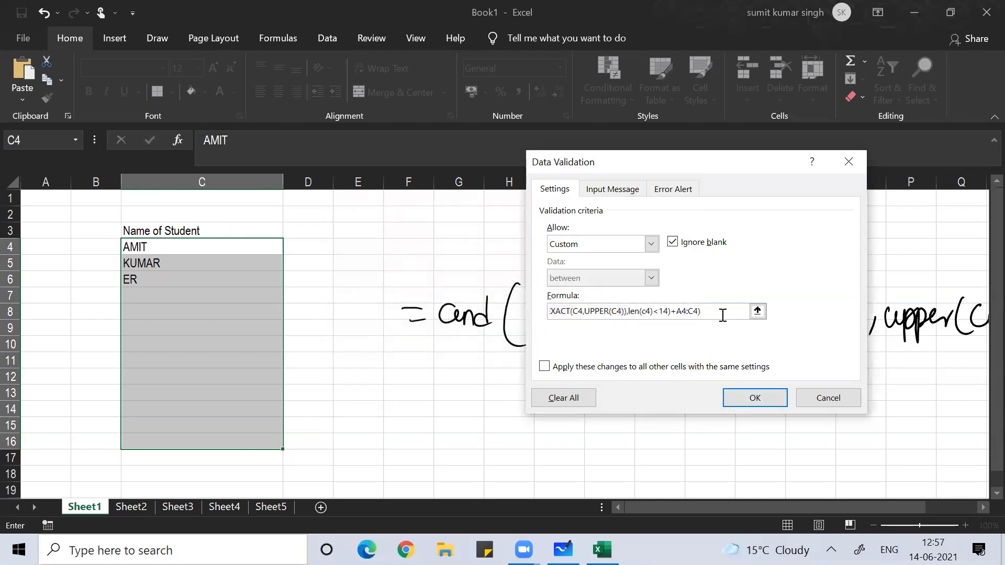
{"action": "key", "text": "BackSpace"}
{"action": "key", "text": "BackSpace"}
{"action": "key", "text": "BackSpace"}
{"action": "key", "text": "BackSpace"}
{"action": "key", "text": "BackSpace"}
{"action": "key", "text": "BackSpace"}
{"action": "key", "text": "BackSpace"}
{"action": "key", "text": "BackSpace"}
{"action": "key", "text": "BackSpace"}
{"action": "key", "text": "BackSpace"}
{"action": "key", "text": "BackSpace"}
{"action": "key", "text": "BackSpace"}
{"action": "key", "text": "BackSpace"}
{"action": "key", "text": "BackSpace"}
{"action": "key", "text": "BackSpace"}
{"action": "key", "text": "BackSpace"}
{"action": "key", "text": "BackSpace"}
{"action": "key", "text": "BackSpace"}
{"action": "key", "text": "BackSpace"}
{"action": "key", "text": "BackSpace"}
{"action": "key", "text": "BackSpace"}
{"action": "key", "text": "BackSpace"}
{"action": "key", "text": "BackSpace"}
{"action": "key", "text": "BackSpace"}
{"action": "key", "text": "BackSpace"}
{"action": "key", "text": "BackSpace"}
{"action": "key", "text": "BackSpace"}
{"action": "key", "text": "BackSpace"}
{"action": "key", "text": "BackSpace"}
{"action": "key", "text": "BackSpace"}
{"action": "key", "text": "BackSpace"}
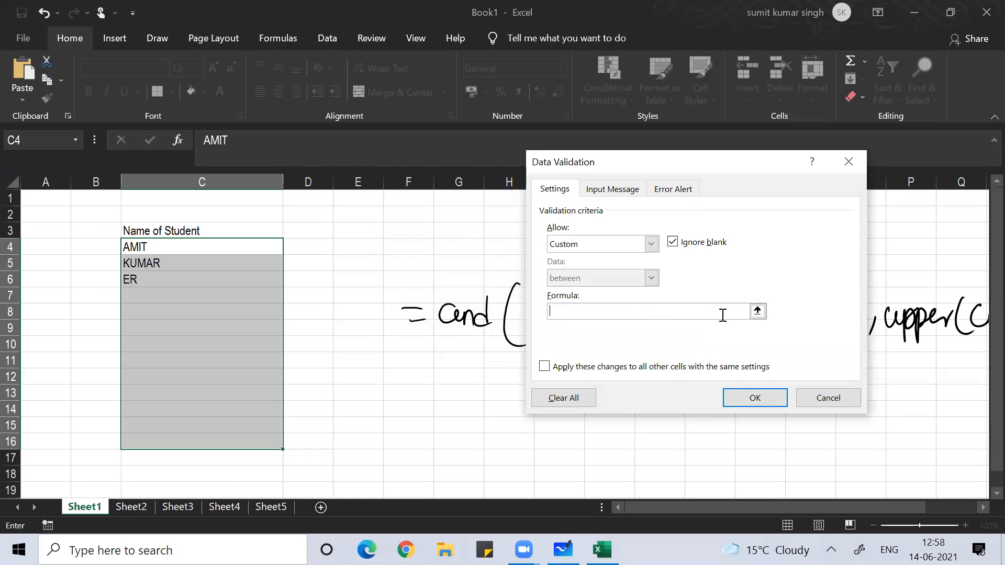
{"action": "key", "text": "alt+Tab"}
{"action": "key", "text": "alt+Tab"}
{"action": "key", "text": "alt+Tab"}
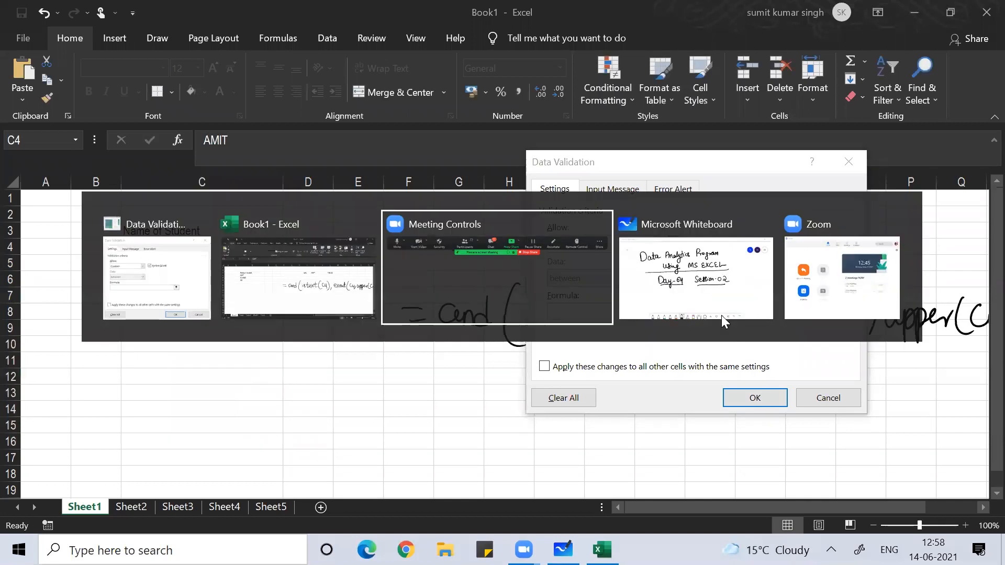
- Erase the old notes and handwrite the heading 'values what can i enter'
{"action": "scroll", "coordinate": [724, 321], "scroll_direction": "down", "scroll_amount": 5}
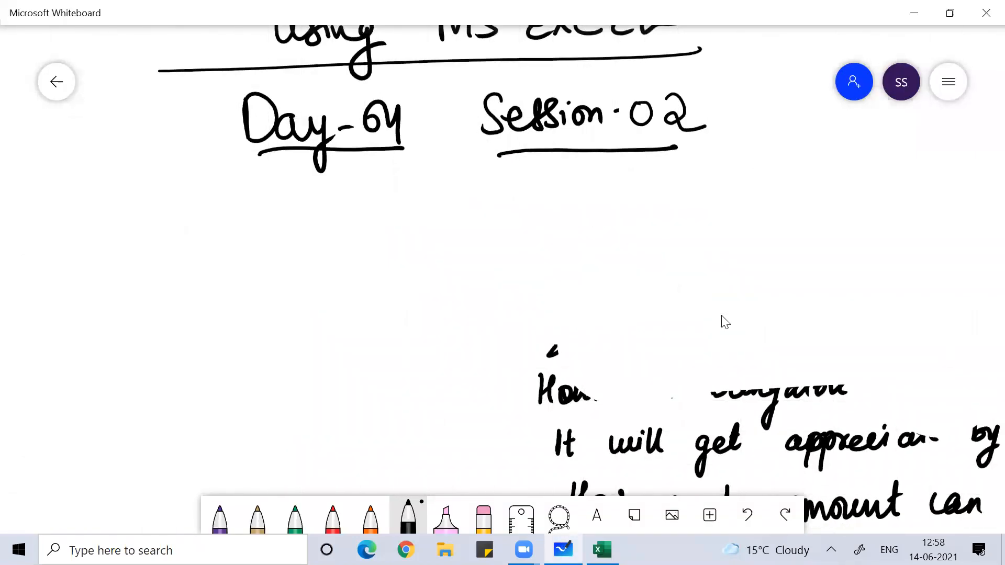
{"action": "mouse_move", "coordinate": [566, 397]}
{"action": "left_mouse_down"}
{"action": "mouse_move", "coordinate": [588, 363]}
{"action": "mouse_move", "coordinate": [846, 476]}
{"action": "mouse_move", "coordinate": [825, 489]}
{"action": "mouse_move", "coordinate": [959, 434]}
{"action": "left_mouse_up"}
{"action": "left_click_drag", "start_coordinate": [438, 218], "coordinate": [482, 238]}
{"action": "mouse_move", "coordinate": [485, 220]}
{"action": "left_mouse_down"}
{"action": "mouse_move", "coordinate": [500, 236]}
{"action": "mouse_move", "coordinate": [532, 241]}
{"action": "mouse_move", "coordinate": [601, 219]}
{"action": "left_mouse_up"}
{"action": "mouse_move", "coordinate": [614, 199]}
{"action": "left_mouse_down"}
{"action": "mouse_move", "coordinate": [606, 236]}
{"action": "mouse_move", "coordinate": [619, 235]}
{"action": "left_mouse_up"}
{"action": "left_click_drag", "start_coordinate": [631, 223], "coordinate": [634, 235]}
{"action": "left_click_drag", "start_coordinate": [647, 200], "coordinate": [651, 234]}
{"action": "left_click_drag", "start_coordinate": [639, 217], "coordinate": [727, 231]}
{"action": "mouse_move", "coordinate": [756, 205]}
{"action": "left_mouse_down"}
{"action": "mouse_move", "coordinate": [752, 222]}
{"action": "mouse_move", "coordinate": [753, 202]}
{"action": "left_mouse_up"}
{"action": "left_click_drag", "start_coordinate": [776, 217], "coordinate": [816, 222]}
{"action": "mouse_move", "coordinate": [821, 186]}
{"action": "left_mouse_down"}
{"action": "mouse_move", "coordinate": [820, 224]}
{"action": "mouse_move", "coordinate": [841, 204]}
{"action": "left_mouse_up"}
{"action": "left_click_drag", "start_coordinate": [826, 214], "coordinate": [852, 222]}
- Write item 1 'text' and the number for item 2, erasing a stray stroke
{"action": "left_click_drag", "start_coordinate": [527, 277], "coordinate": [528, 293]}
{"action": "mouse_move", "coordinate": [529, 263]}
{"action": "left_mouse_down"}
{"action": "mouse_move", "coordinate": [526, 313]}
{"action": "mouse_move", "coordinate": [523, 264]}
{"action": "left_mouse_up"}
{"action": "mouse_move", "coordinate": [571, 261]}
{"action": "left_mouse_down"}
{"action": "mouse_move", "coordinate": [574, 299]}
{"action": "mouse_move", "coordinate": [569, 276]}
{"action": "left_mouse_up"}
{"action": "mouse_move", "coordinate": [578, 285]}
{"action": "left_mouse_down"}
{"action": "mouse_move", "coordinate": [594, 277]}
{"action": "mouse_move", "coordinate": [601, 293]}
{"action": "left_mouse_up"}
{"action": "mouse_move", "coordinate": [602, 283]}
{"action": "left_mouse_down"}
{"action": "mouse_move", "coordinate": [616, 283]}
{"action": "mouse_move", "coordinate": [602, 306]}
{"action": "left_mouse_up"}
{"action": "mouse_move", "coordinate": [631, 258]}
{"action": "left_mouse_down"}
{"action": "mouse_move", "coordinate": [628, 295]}
{"action": "mouse_move", "coordinate": [651, 267]}
{"action": "left_mouse_up"}
{"action": "left_click_drag", "start_coordinate": [540, 332], "coordinate": [537, 354]}
{"action": "mouse_move", "coordinate": [548, 330]}
{"action": "left_mouse_down"}
{"action": "mouse_move", "coordinate": [542, 354]}
{"action": "mouse_move", "coordinate": [547, 319]}
{"action": "left_mouse_up"}
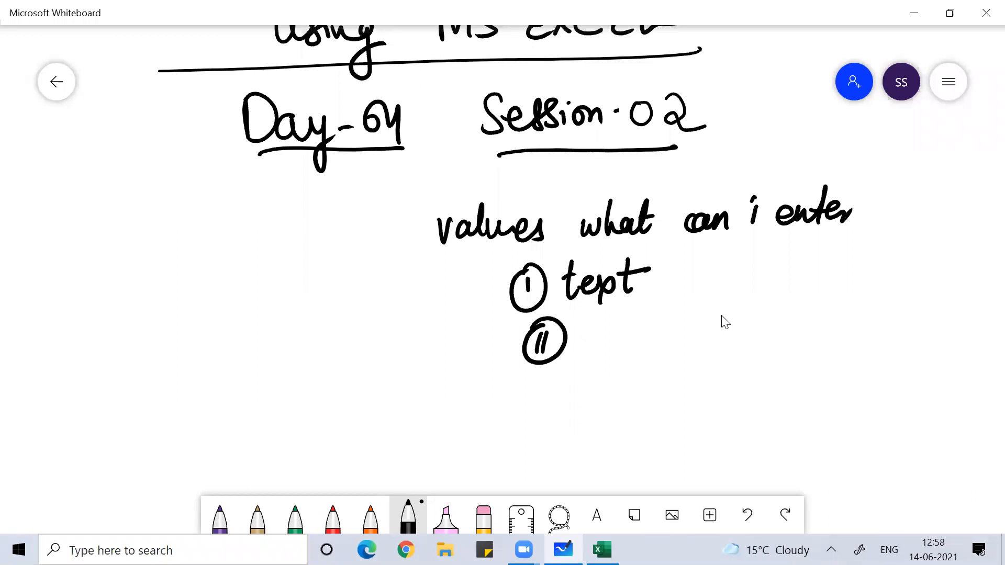
{"action": "scroll", "coordinate": [724, 321], "scroll_direction": "down", "scroll_amount": 5}
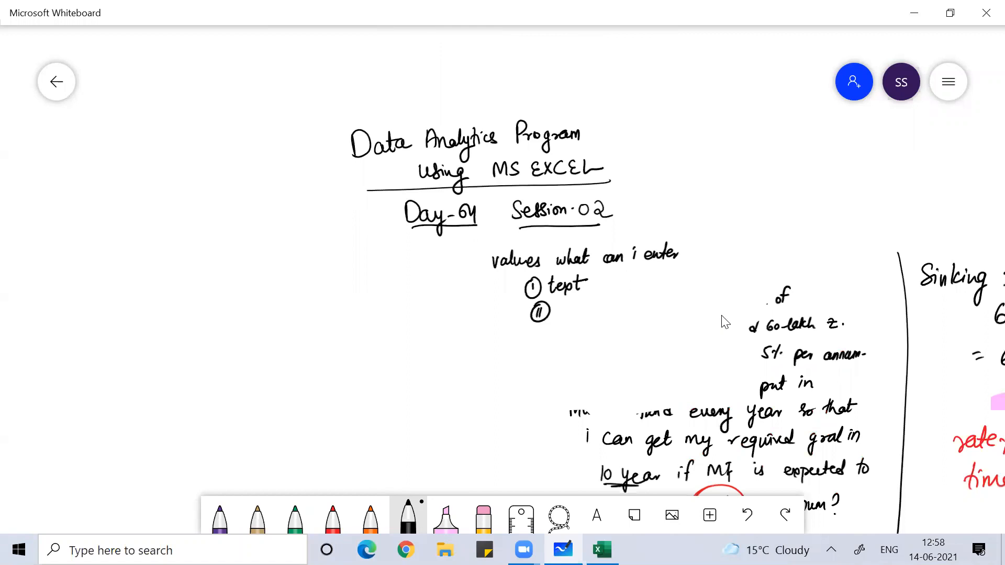
{"action": "scroll", "coordinate": [723, 320], "scroll_direction": "up", "scroll_amount": 5}
{"action": "scroll", "coordinate": [724, 321], "scroll_direction": "down", "scroll_amount": 4}
{"action": "scroll", "coordinate": [724, 321], "scroll_direction": "up", "scroll_amount": 4}
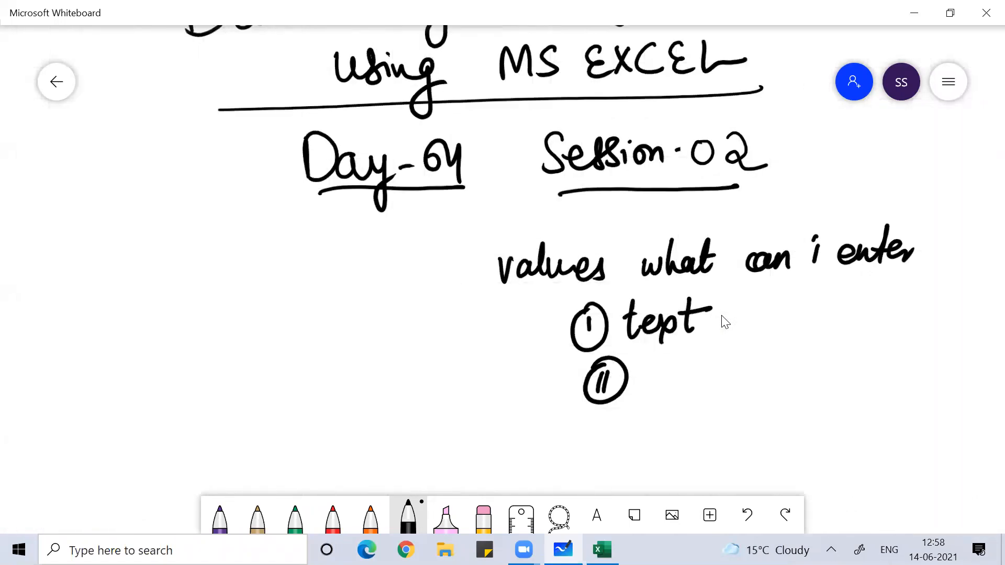
{"action": "right_click", "coordinate": [724, 321]}
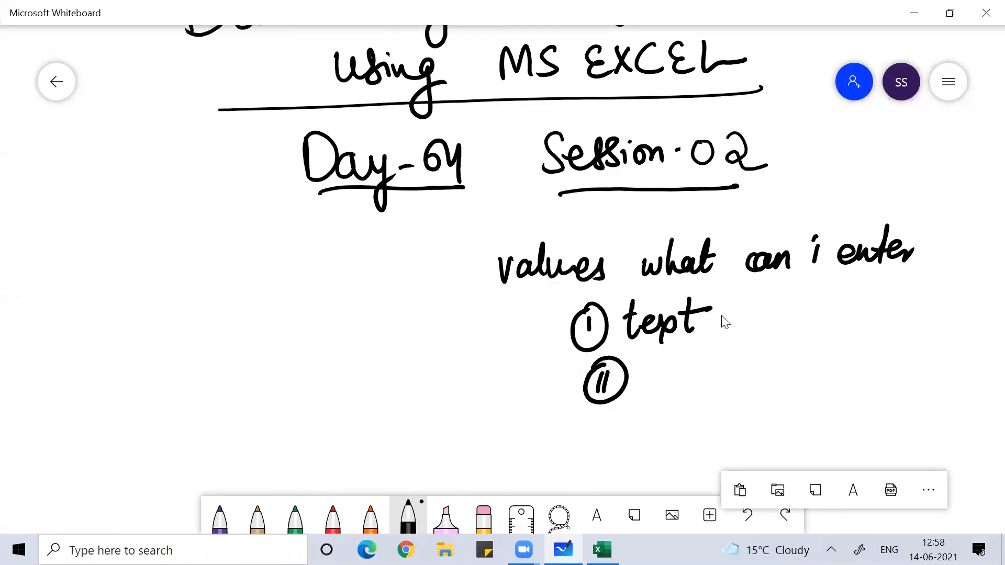
{"action": "left_click_drag", "start_coordinate": [352, 408], "coordinate": [425, 387]}
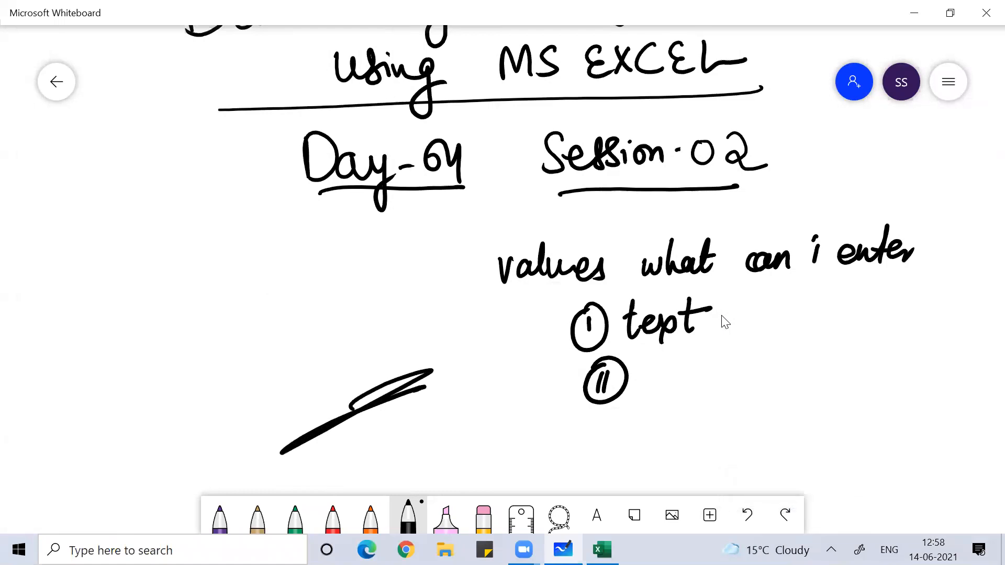
{"action": "mouse_move", "coordinate": [293, 445]}
{"action": "left_mouse_down"}
{"action": "mouse_move", "coordinate": [347, 406]}
{"action": "mouse_move", "coordinate": [264, 442]}
{"action": "left_mouse_up"}
- Write 'Capital letter' as item 2 and 'Name<15' as item 3
{"action": "left_click", "coordinate": [658, 360]}
{"action": "mouse_move", "coordinate": [662, 362]}
{"action": "left_mouse_down"}
{"action": "mouse_move", "coordinate": [683, 388]}
{"action": "mouse_move", "coordinate": [724, 386]}
{"action": "left_mouse_up"}
{"action": "mouse_move", "coordinate": [742, 343]}
{"action": "left_mouse_down"}
{"action": "mouse_move", "coordinate": [763, 357]}
{"action": "mouse_move", "coordinate": [779, 341]}
{"action": "mouse_move", "coordinate": [815, 366]}
{"action": "mouse_move", "coordinate": [842, 335]}
{"action": "left_mouse_up"}
{"action": "mouse_move", "coordinate": [840, 377]}
{"action": "left_mouse_down"}
{"action": "mouse_move", "coordinate": [861, 330]}
{"action": "mouse_move", "coordinate": [886, 361]}
{"action": "mouse_move", "coordinate": [907, 350]}
{"action": "left_mouse_up"}
{"action": "left_click", "coordinate": [598, 456]}
{"action": "mouse_move", "coordinate": [611, 426]}
{"action": "left_mouse_down"}
{"action": "mouse_move", "coordinate": [628, 454]}
{"action": "mouse_move", "coordinate": [598, 457]}
{"action": "mouse_move", "coordinate": [585, 425]}
{"action": "left_mouse_up"}
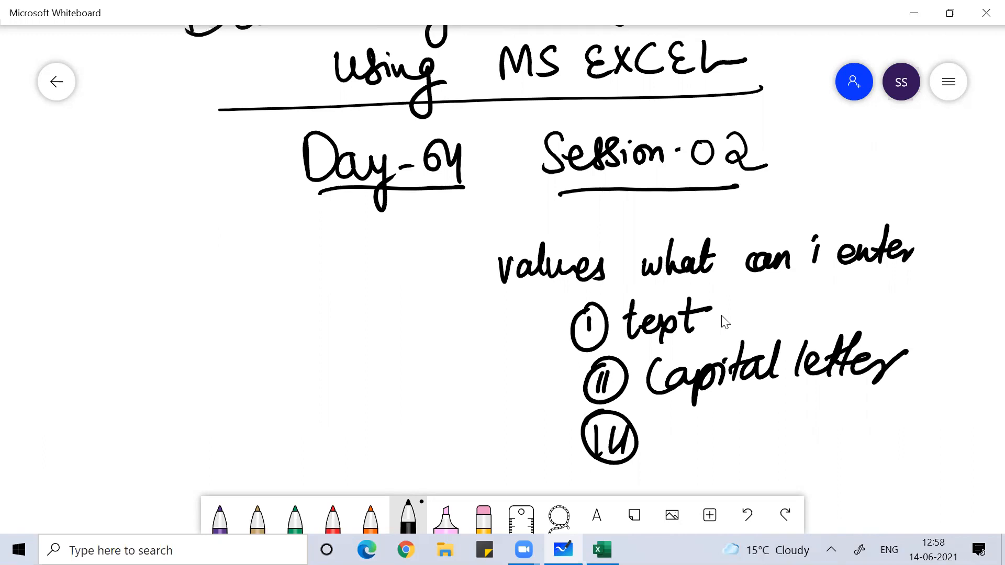
{"action": "mouse_move", "coordinate": [657, 453]}
{"action": "left_mouse_down"}
{"action": "mouse_move", "coordinate": [683, 430]}
{"action": "mouse_move", "coordinate": [707, 456]}
{"action": "mouse_move", "coordinate": [765, 440]}
{"action": "mouse_move", "coordinate": [813, 450]}
{"action": "left_mouse_up"}
{"action": "left_click_drag", "start_coordinate": [829, 420], "coordinate": [822, 449]}
{"action": "left_click_drag", "start_coordinate": [840, 422], "coordinate": [871, 418]}
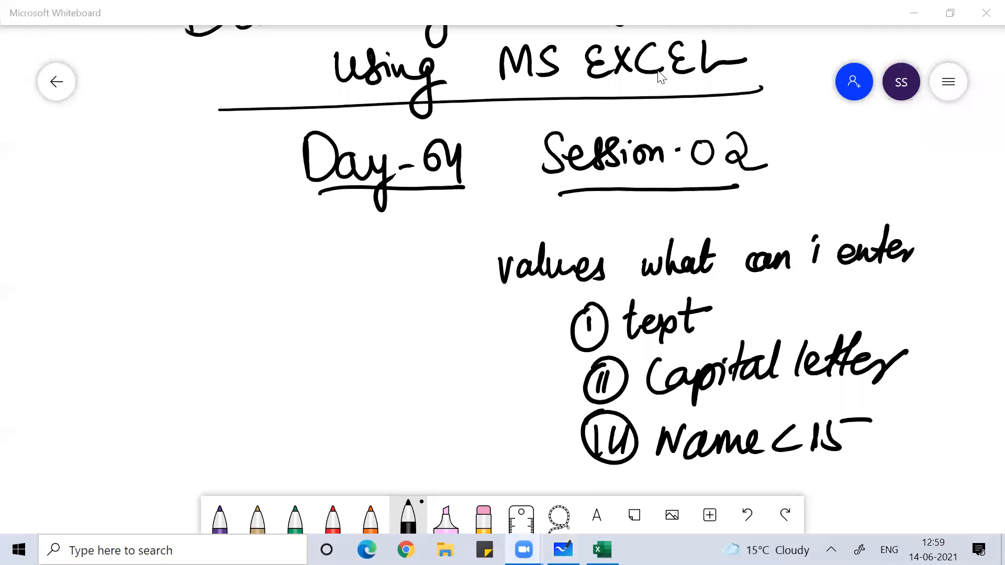
- On blank canvas, draw a tall rectangle representing a spreadsheet column
{"action": "scroll", "coordinate": [661, 77], "scroll_direction": "left", "scroll_amount": 8}
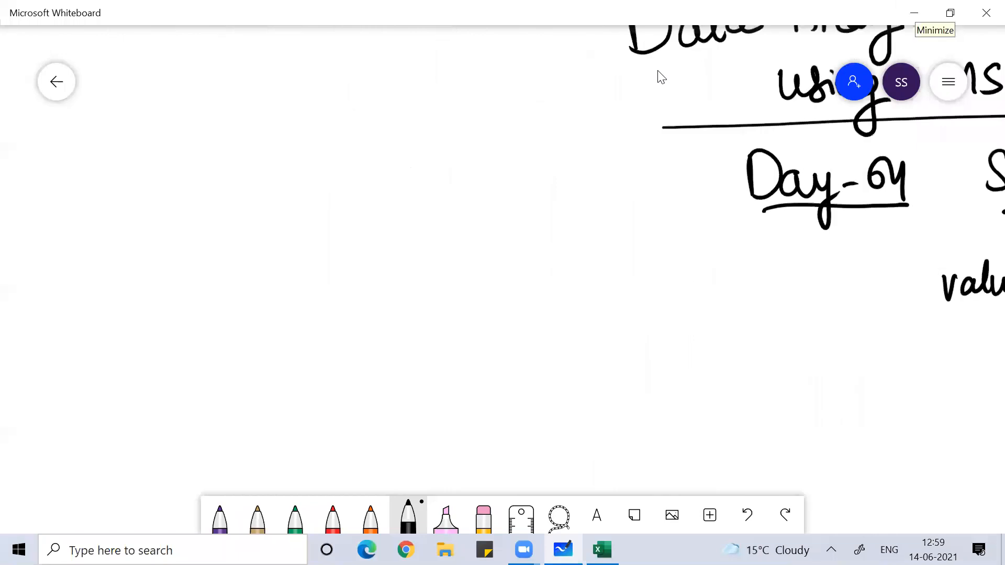
{"action": "mouse_move", "coordinate": [23, 280]}
{"action": "left_mouse_down"}
{"action": "mouse_move", "coordinate": [62, 299]}
{"action": "mouse_move", "coordinate": [81, 289]}
{"action": "mouse_move", "coordinate": [94, 297]}
{"action": "left_mouse_up"}
{"action": "left_click_drag", "start_coordinate": [132, 253], "coordinate": [139, 314]}
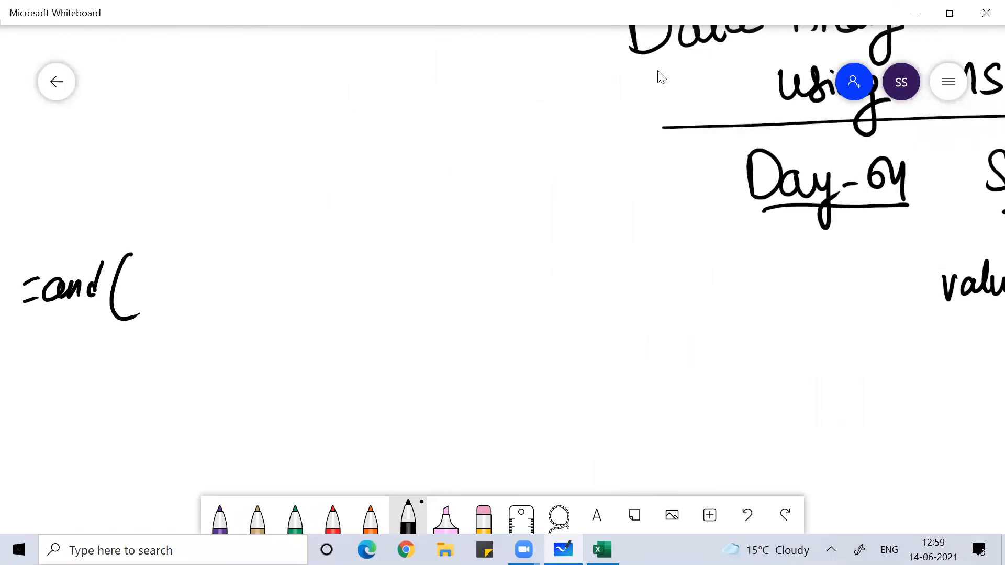
{"action": "mouse_move", "coordinate": [99, 278]}
{"action": "left_mouse_down"}
{"action": "mouse_move", "coordinate": [61, 271]}
{"action": "mouse_move", "coordinate": [119, 294]}
{"action": "mouse_move", "coordinate": [112, 316]}
{"action": "left_mouse_up"}
{"action": "mouse_move", "coordinate": [74, 143]}
{"action": "left_mouse_down"}
{"action": "mouse_move", "coordinate": [79, 359]}
{"action": "mouse_move", "coordinate": [68, 460]}
{"action": "mouse_move", "coordinate": [173, 194]}
{"action": "mouse_move", "coordinate": [139, 471]}
{"action": "mouse_move", "coordinate": [68, 460]}
{"action": "left_mouse_up"}
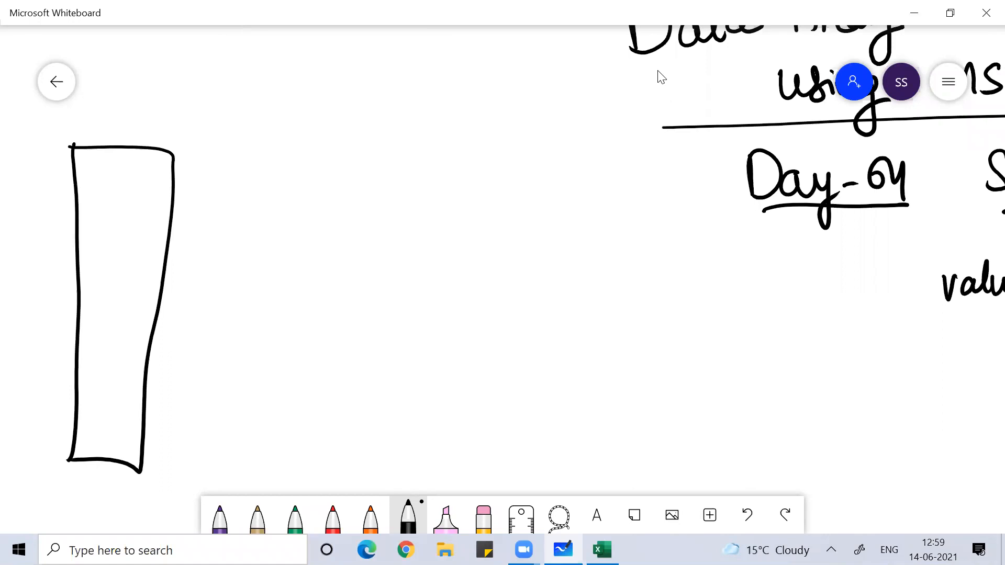
- Write the validation shortcut Alt+D+L beside the column
{"action": "mouse_move", "coordinate": [245, 162]}
{"action": "left_mouse_down"}
{"action": "mouse_move", "coordinate": [262, 161]}
{"action": "mouse_move", "coordinate": [261, 149]}
{"action": "left_mouse_up"}
{"action": "left_click_drag", "start_coordinate": [273, 131], "coordinate": [268, 162]}
{"action": "mouse_move", "coordinate": [287, 131]}
{"action": "left_mouse_down"}
{"action": "mouse_move", "coordinate": [283, 161]}
{"action": "mouse_move", "coordinate": [292, 142]}
{"action": "left_mouse_up"}
{"action": "mouse_move", "coordinate": [297, 149]}
{"action": "left_mouse_down"}
{"action": "mouse_move", "coordinate": [313, 147]}
{"action": "mouse_move", "coordinate": [302, 161]}
{"action": "left_mouse_up"}
{"action": "mouse_move", "coordinate": [335, 132]}
{"action": "left_mouse_down"}
{"action": "mouse_move", "coordinate": [330, 141]}
{"action": "mouse_move", "coordinate": [369, 143]}
{"action": "left_mouse_up"}
{"action": "mouse_move", "coordinate": [363, 133]}
{"action": "left_mouse_down"}
{"action": "mouse_move", "coordinate": [359, 159]}
{"action": "mouse_move", "coordinate": [388, 151]}
{"action": "left_mouse_up"}
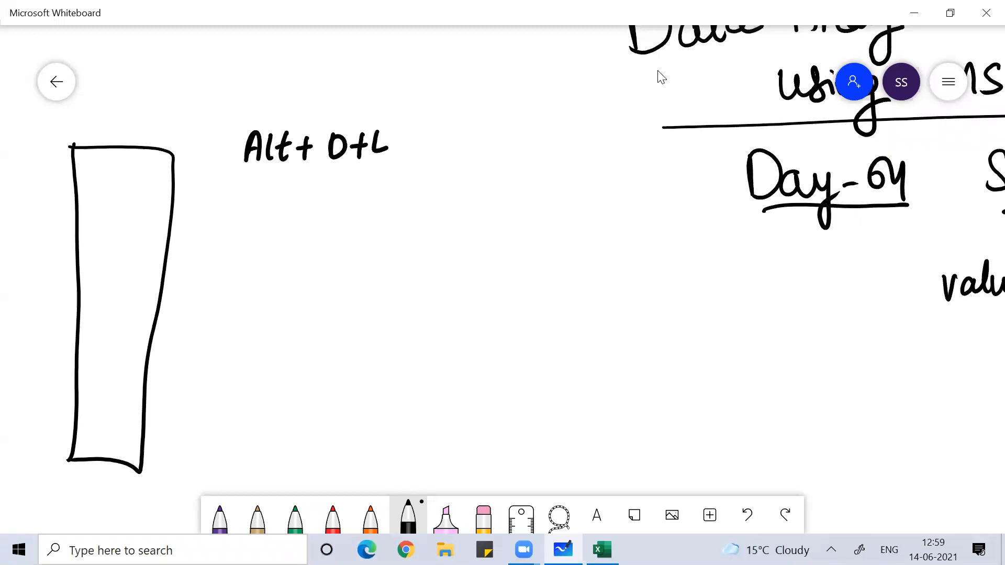
- Begin the formula beside the column with =and(istext
{"action": "left_click_drag", "start_coordinate": [189, 224], "coordinate": [205, 221]}
{"action": "left_click_drag", "start_coordinate": [190, 236], "coordinate": [205, 232]}
{"action": "left_click_drag", "start_coordinate": [226, 222], "coordinate": [246, 240]}
{"action": "left_click_drag", "start_coordinate": [262, 206], "coordinate": [264, 240]}
{"action": "left_click_drag", "start_coordinate": [289, 198], "coordinate": [295, 254]}
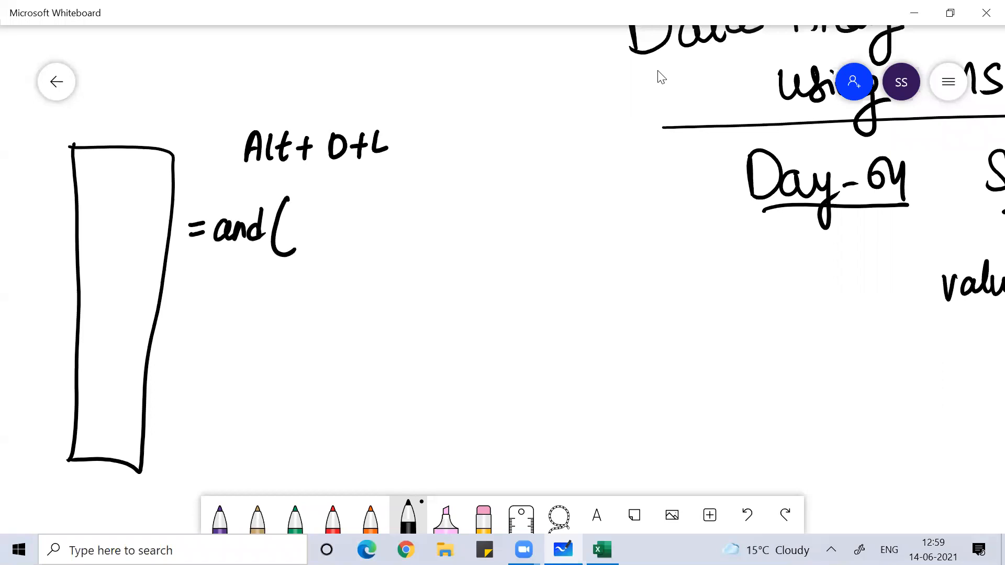
{"action": "mouse_move", "coordinate": [294, 216]}
{"action": "left_mouse_down"}
{"action": "mouse_move", "coordinate": [293, 230]}
{"action": "mouse_move", "coordinate": [307, 230]}
{"action": "left_mouse_up"}
{"action": "mouse_move", "coordinate": [330, 196]}
{"action": "left_mouse_down"}
{"action": "mouse_move", "coordinate": [327, 230]}
{"action": "mouse_move", "coordinate": [335, 208]}
{"action": "left_mouse_up"}
{"action": "mouse_move", "coordinate": [335, 219]}
{"action": "left_mouse_down"}
{"action": "mouse_move", "coordinate": [348, 213]}
{"action": "mouse_move", "coordinate": [348, 226]}
{"action": "left_mouse_up"}
{"action": "left_click_drag", "start_coordinate": [355, 209], "coordinate": [367, 226]}
{"action": "mouse_move", "coordinate": [367, 209]}
{"action": "left_mouse_down"}
{"action": "mouse_move", "coordinate": [355, 226]}
{"action": "mouse_move", "coordinate": [384, 225]}
{"action": "mouse_move", "coordinate": [389, 207]}
{"action": "left_mouse_up"}
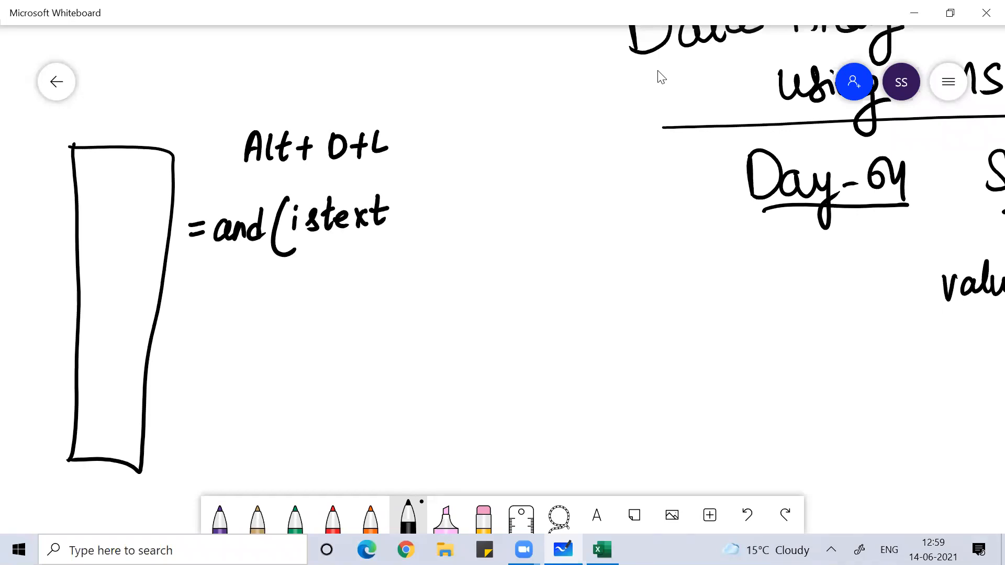
- Mark a header row at the column top and add (C4) after istext
{"action": "left_click_drag", "start_coordinate": [76, 176], "coordinate": [172, 173]}
{"action": "left_click_drag", "start_coordinate": [403, 200], "coordinate": [398, 236]}
{"action": "left_click_drag", "start_coordinate": [415, 208], "coordinate": [413, 233]}
{"action": "left_click_drag", "start_coordinate": [418, 209], "coordinate": [428, 230]}
{"action": "mouse_move", "coordinate": [436, 196]}
{"action": "left_mouse_down"}
{"action": "mouse_move", "coordinate": [432, 243]}
{"action": "mouse_move", "coordinate": [459, 241]}
{"action": "left_mouse_up"}
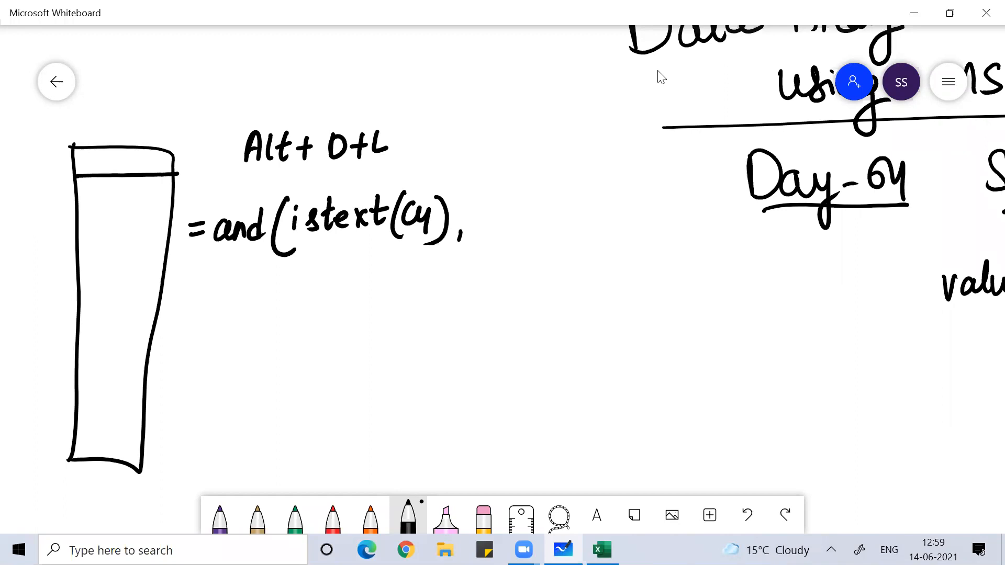
- Add the second condition exact(C4,upper(C4)), erasing the title text on the right
{"action": "left_click_drag", "start_coordinate": [474, 220], "coordinate": [511, 227]}
{"action": "mouse_move", "coordinate": [522, 209]}
{"action": "left_mouse_down"}
{"action": "mouse_move", "coordinate": [493, 236]}
{"action": "mouse_move", "coordinate": [536, 229]}
{"action": "mouse_move", "coordinate": [547, 196]}
{"action": "left_mouse_up"}
{"action": "mouse_move", "coordinate": [547, 198]}
{"action": "left_mouse_down"}
{"action": "mouse_move", "coordinate": [549, 228]}
{"action": "mouse_move", "coordinate": [557, 207]}
{"action": "mouse_move", "coordinate": [568, 247]}
{"action": "left_mouse_up"}
{"action": "mouse_move", "coordinate": [591, 204]}
{"action": "left_mouse_down"}
{"action": "mouse_move", "coordinate": [582, 215]}
{"action": "mouse_move", "coordinate": [591, 224]}
{"action": "left_mouse_up"}
{"action": "left_click_drag", "start_coordinate": [596, 211], "coordinate": [610, 237]}
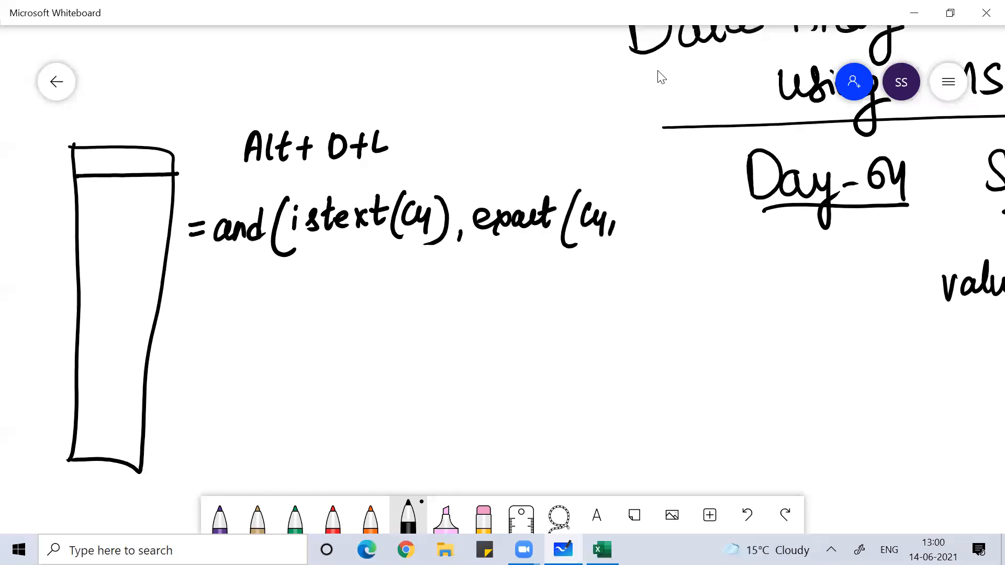
{"action": "mouse_move", "coordinate": [769, 178]}
{"action": "left_mouse_down"}
{"action": "mouse_move", "coordinate": [823, 164]}
{"action": "mouse_move", "coordinate": [896, 191]}
{"action": "mouse_move", "coordinate": [954, 335]}
{"action": "left_mouse_up"}
{"action": "mouse_move", "coordinate": [622, 210]}
{"action": "left_mouse_down"}
{"action": "mouse_move", "coordinate": [635, 225]}
{"action": "mouse_move", "coordinate": [683, 215]}
{"action": "mouse_move", "coordinate": [693, 236]}
{"action": "mouse_move", "coordinate": [712, 225]}
{"action": "left_mouse_up"}
{"action": "left_click_drag", "start_coordinate": [718, 210], "coordinate": [730, 233]}
{"action": "mouse_move", "coordinate": [732, 194]}
{"action": "left_mouse_down"}
{"action": "mouse_move", "coordinate": [740, 250]}
{"action": "mouse_move", "coordinate": [764, 238]}
{"action": "left_mouse_up"}
- Complete the formula with the third condition len(C4)<15
{"action": "mouse_move", "coordinate": [790, 191]}
{"action": "left_mouse_down"}
{"action": "mouse_move", "coordinate": [784, 221]}
{"action": "mouse_move", "coordinate": [811, 209]}
{"action": "mouse_move", "coordinate": [822, 218]}
{"action": "left_mouse_up"}
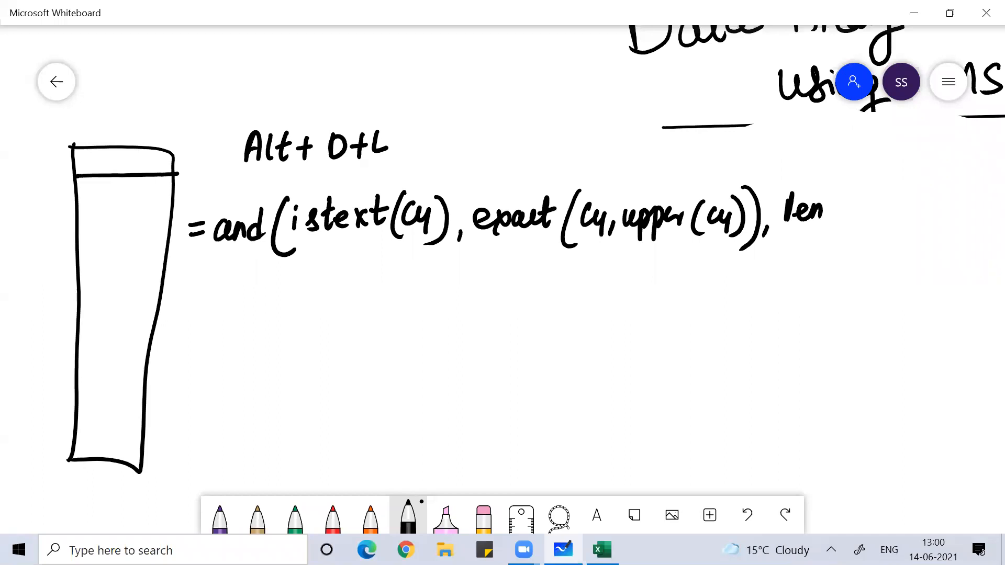
{"action": "mouse_move", "coordinate": [842, 196]}
{"action": "left_mouse_down"}
{"action": "mouse_move", "coordinate": [833, 233]}
{"action": "mouse_move", "coordinate": [850, 219]}
{"action": "left_mouse_up"}
{"action": "left_click_drag", "start_coordinate": [859, 207], "coordinate": [869, 232]}
{"action": "left_click_drag", "start_coordinate": [877, 187], "coordinate": [885, 246]}
{"action": "left_click", "coordinate": [913, 204]}
{"action": "left_click_drag", "start_coordinate": [920, 205], "coordinate": [921, 226]}
{"action": "left_click_drag", "start_coordinate": [932, 201], "coordinate": [925, 225]}
{"action": "left_click_drag", "start_coordinate": [942, 201], "coordinate": [929, 226]}
{"action": "mouse_move", "coordinate": [942, 202]}
{"action": "left_mouse_down"}
{"action": "mouse_move", "coordinate": [953, 201]}
{"action": "mouse_move", "coordinate": [961, 231]}
{"action": "mouse_move", "coordinate": [920, 257]}
{"action": "left_mouse_up"}
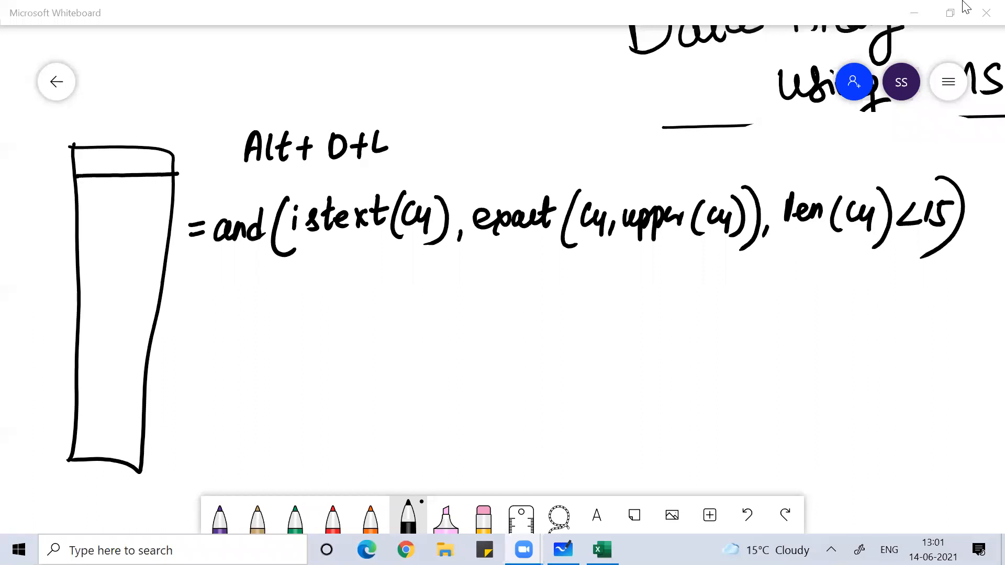
{"action": "mouse_move", "coordinate": [447, 352]}
{"action": "left_mouse_down"}
{"action": "mouse_move", "coordinate": [469, 317]}
{"action": "mouse_move", "coordinate": [475, 346]}
{"action": "left_mouse_up"}
- Write a sample uppercase first name and surname below the formula
{"action": "left_click_drag", "start_coordinate": [454, 335], "coordinate": [472, 334]}
{"action": "mouse_move", "coordinate": [477, 346]}
{"action": "left_mouse_down"}
{"action": "mouse_move", "coordinate": [508, 345]}
{"action": "mouse_move", "coordinate": [545, 315]}
{"action": "left_mouse_up"}
{"action": "left_click_drag", "start_coordinate": [534, 318], "coordinate": [531, 346]}
{"action": "mouse_move", "coordinate": [589, 316]}
{"action": "left_mouse_down"}
{"action": "mouse_move", "coordinate": [571, 343]}
{"action": "mouse_move", "coordinate": [640, 337]}
{"action": "mouse_move", "coordinate": [643, 317]}
{"action": "left_mouse_up"}
{"action": "mouse_move", "coordinate": [655, 317]}
{"action": "left_mouse_down"}
{"action": "mouse_move", "coordinate": [651, 343]}
{"action": "mouse_move", "coordinate": [666, 330]}
{"action": "left_mouse_up"}
{"action": "left_click_drag", "start_coordinate": [669, 317], "coordinate": [662, 353]}
- Write =len(C4)= under the name and label the sample cell with column C and row 4
{"action": "left_click_drag", "start_coordinate": [544, 414], "coordinate": [562, 406]}
{"action": "left_click_drag", "start_coordinate": [554, 424], "coordinate": [561, 419]}
{"action": "mouse_move", "coordinate": [586, 390]}
{"action": "left_mouse_down"}
{"action": "mouse_move", "coordinate": [584, 423]}
{"action": "mouse_move", "coordinate": [610, 405]}
{"action": "mouse_move", "coordinate": [623, 407]}
{"action": "mouse_move", "coordinate": [627, 423]}
{"action": "left_mouse_up"}
{"action": "left_click_drag", "start_coordinate": [646, 386], "coordinate": [648, 428]}
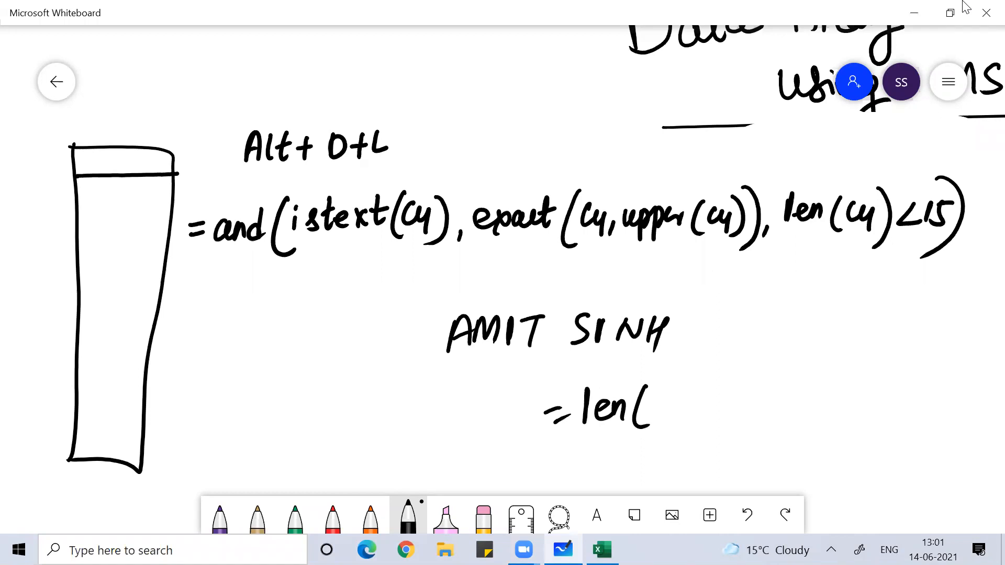
{"action": "left_click_drag", "start_coordinate": [537, 259], "coordinate": [539, 278]}
{"action": "mouse_move", "coordinate": [379, 318]}
{"action": "left_mouse_down"}
{"action": "mouse_move", "coordinate": [391, 329]}
{"action": "mouse_move", "coordinate": [381, 346]}
{"action": "left_mouse_up"}
{"action": "mouse_move", "coordinate": [670, 393]}
{"action": "left_mouse_down"}
{"action": "mouse_move", "coordinate": [665, 414]}
{"action": "mouse_move", "coordinate": [692, 407]}
{"action": "left_mouse_up"}
{"action": "left_click_drag", "start_coordinate": [693, 383], "coordinate": [683, 434]}
{"action": "mouse_move", "coordinate": [709, 402]}
{"action": "left_mouse_down"}
{"action": "mouse_move", "coordinate": [722, 399]}
{"action": "mouse_move", "coordinate": [722, 412]}
{"action": "left_mouse_up"}
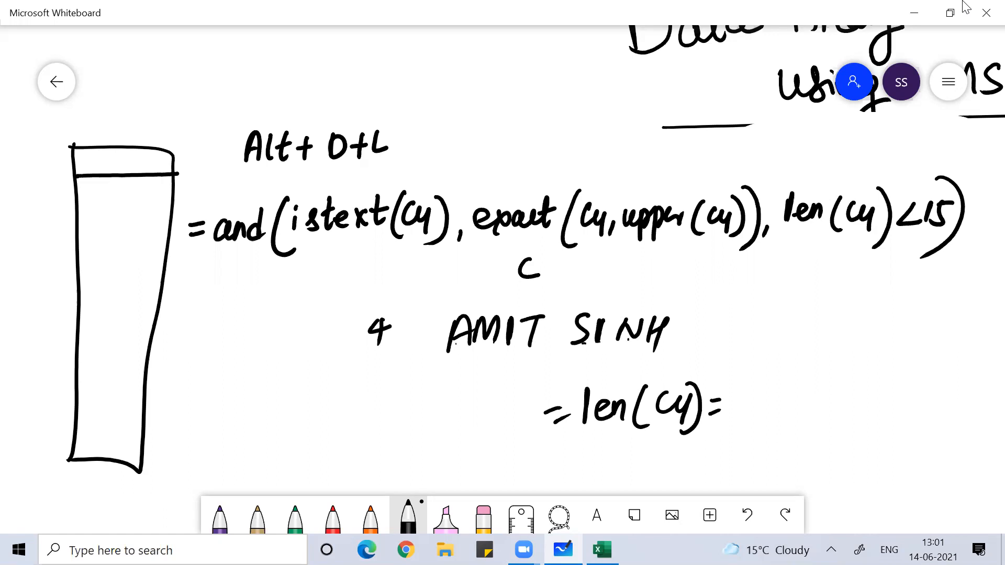
- Correct the surname's spelling, then finish with the result 10, double-underlined
{"action": "mouse_move", "coordinate": [651, 317]}
{"action": "left_mouse_down"}
{"action": "mouse_move", "coordinate": [666, 328]}
{"action": "mouse_move", "coordinate": [658, 343]}
{"action": "mouse_move", "coordinate": [672, 345]}
{"action": "left_mouse_up"}
{"action": "mouse_move", "coordinate": [685, 316]}
{"action": "left_mouse_down"}
{"action": "mouse_move", "coordinate": [681, 341]}
{"action": "mouse_move", "coordinate": [701, 326]}
{"action": "left_mouse_up"}
{"action": "left_click_drag", "start_coordinate": [696, 317], "coordinate": [694, 343]}
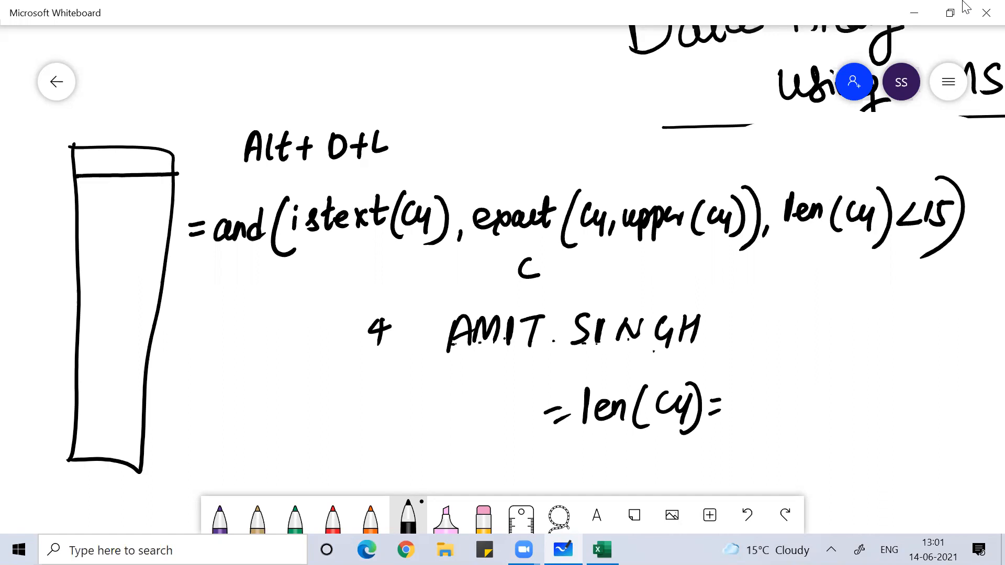
{"action": "mouse_move", "coordinate": [743, 386]}
{"action": "left_mouse_down"}
{"action": "mouse_move", "coordinate": [741, 416]}
{"action": "mouse_move", "coordinate": [764, 392]}
{"action": "left_mouse_up"}
{"action": "left_click_drag", "start_coordinate": [736, 428], "coordinate": [777, 419]}
{"action": "left_click_drag", "start_coordinate": [745, 439], "coordinate": [780, 428]}
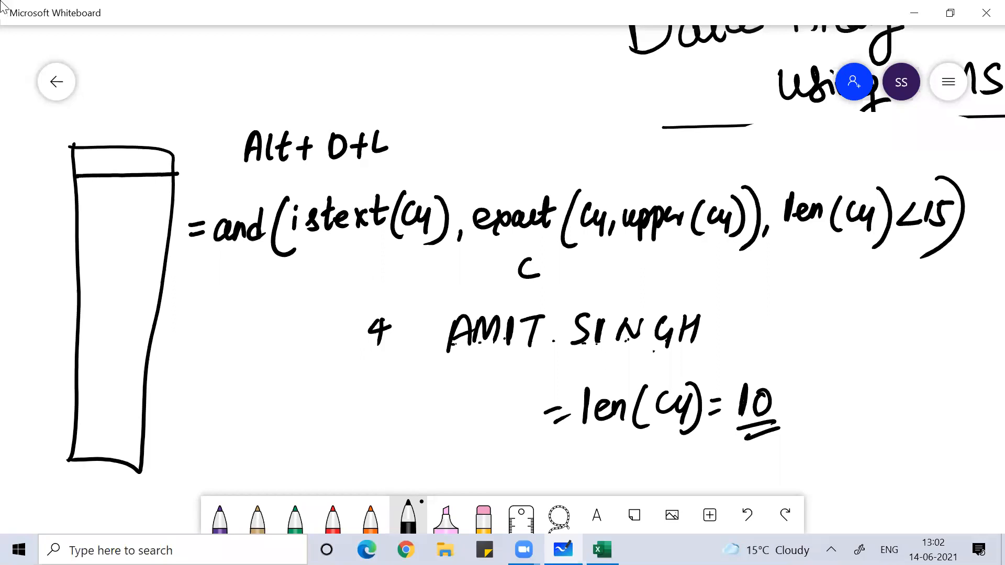
{"action": "left_click", "coordinate": [464, 30]}
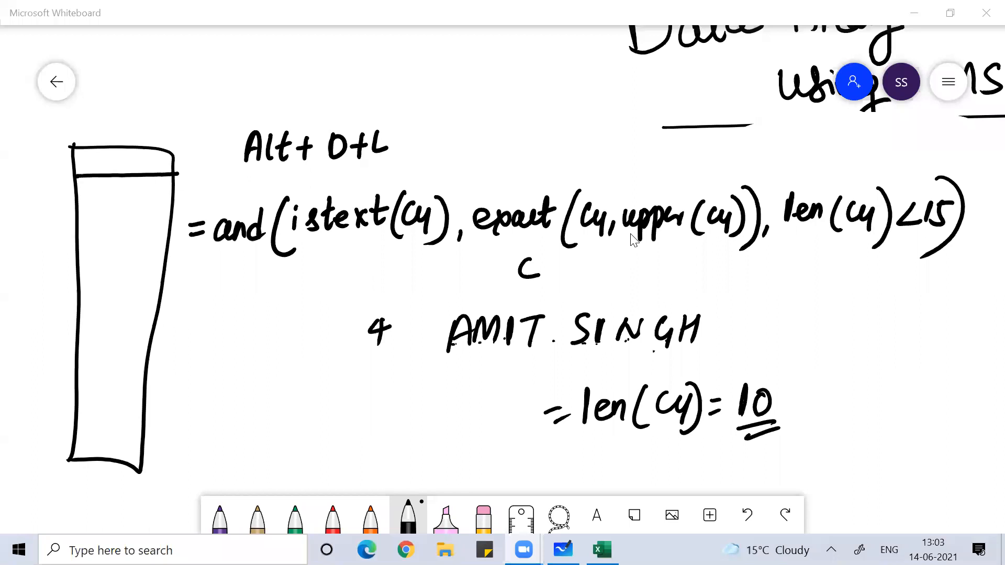
{"action": "scroll", "coordinate": [633, 241], "scroll_direction": "down", "scroll_amount": 3}
- On empty canvas, write the heading 'Pin code' and double-underline it
{"action": "scroll", "coordinate": [633, 240], "scroll_direction": "down", "scroll_amount": 3}
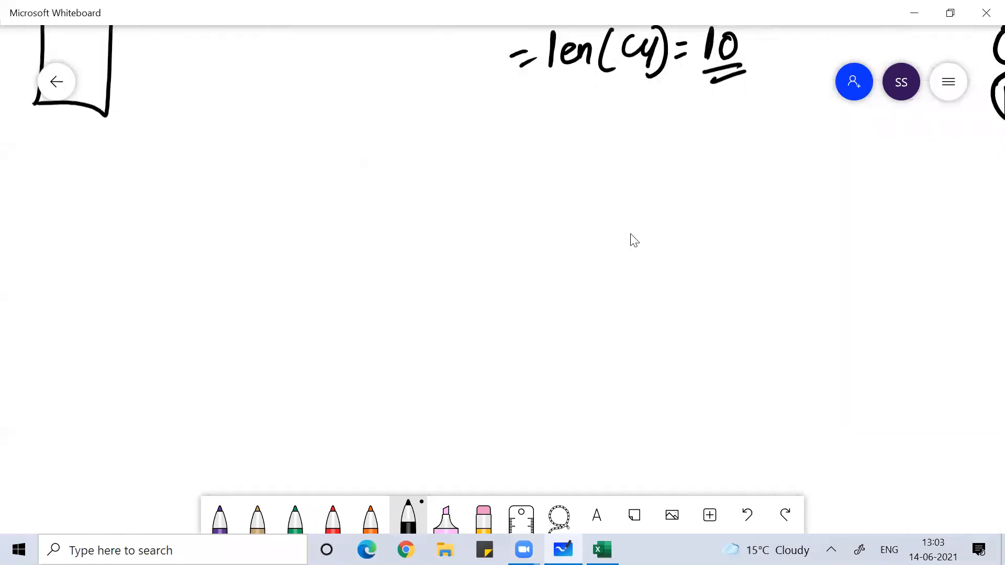
{"action": "left_click_drag", "start_coordinate": [229, 159], "coordinate": [220, 209]}
{"action": "left_click_drag", "start_coordinate": [220, 183], "coordinate": [274, 203]}
{"action": "left_click", "coordinate": [256, 169]}
{"action": "left_click", "coordinate": [307, 175]}
{"action": "mouse_move", "coordinate": [317, 176]}
{"action": "left_mouse_down"}
{"action": "mouse_move", "coordinate": [373, 198]}
{"action": "mouse_move", "coordinate": [391, 184]}
{"action": "left_mouse_up"}
{"action": "left_click_drag", "start_coordinate": [281, 226], "coordinate": [396, 211]}
{"action": "left_click_drag", "start_coordinate": [314, 231], "coordinate": [407, 219]}
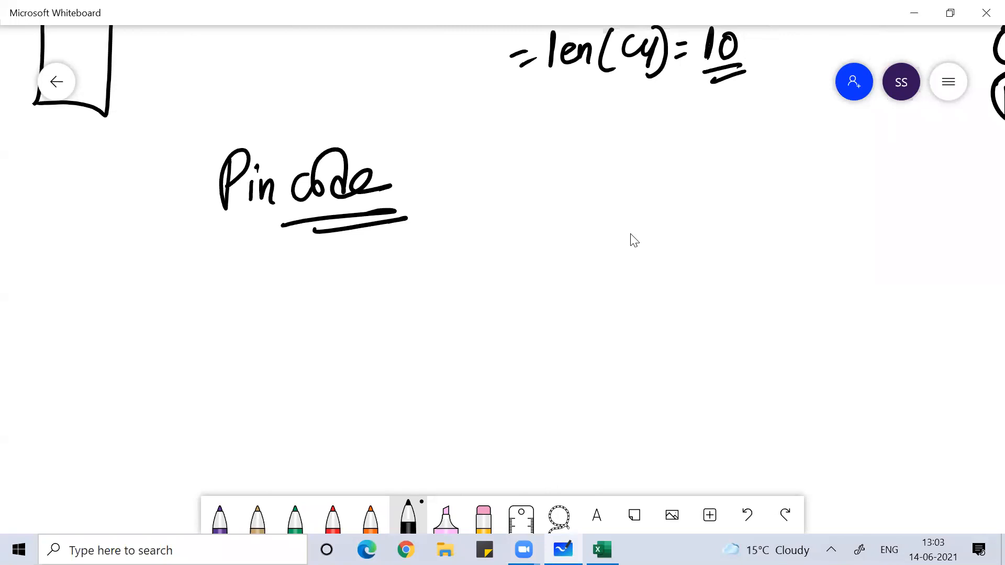
- Write '= 6 digit' beside the Pin code heading
{"action": "mouse_move", "coordinate": [434, 179]}
{"action": "left_mouse_down"}
{"action": "mouse_move", "coordinate": [446, 177]}
{"action": "mouse_move", "coordinate": [446, 187]}
{"action": "left_mouse_up"}
{"action": "left_click_drag", "start_coordinate": [472, 157], "coordinate": [465, 180]}
{"action": "left_click_drag", "start_coordinate": [519, 167], "coordinate": [527, 187]}
{"action": "mouse_move", "coordinate": [545, 166]}
{"action": "left_mouse_down"}
{"action": "mouse_move", "coordinate": [533, 207]}
{"action": "mouse_move", "coordinate": [558, 186]}
{"action": "left_mouse_up"}
{"action": "mouse_move", "coordinate": [564, 151]}
{"action": "left_mouse_down"}
{"action": "mouse_move", "coordinate": [566, 184]}
{"action": "mouse_move", "coordinate": [586, 162]}
{"action": "left_mouse_up"}
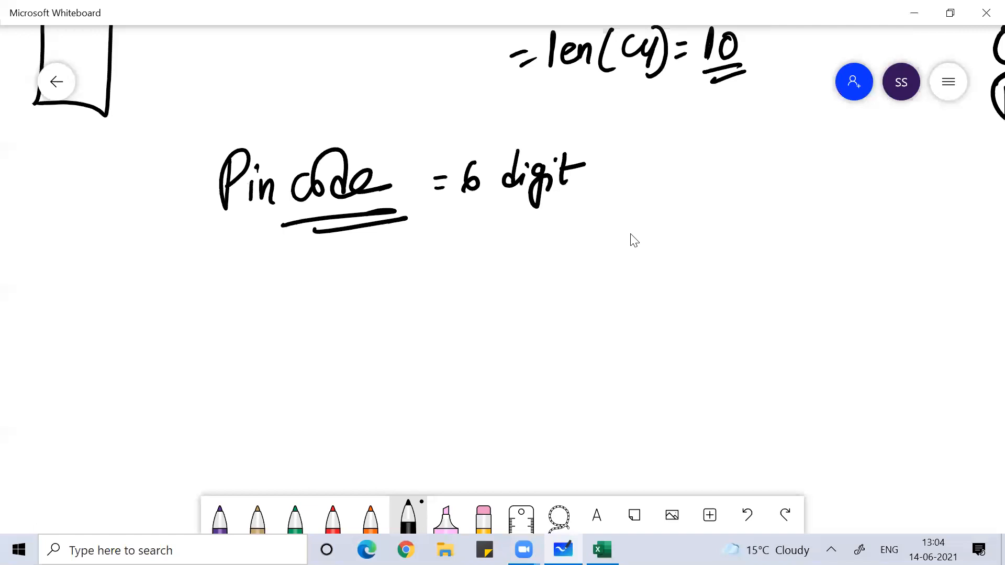
- Sketch a new column with a header line, labelled C and row 4
{"action": "left_click_drag", "start_coordinate": [71, 257], "coordinate": [78, 514]}
{"action": "mouse_move", "coordinate": [62, 273]}
{"action": "left_mouse_down"}
{"action": "mouse_move", "coordinate": [181, 471]}
{"action": "mouse_move", "coordinate": [81, 508]}
{"action": "left_mouse_up"}
{"action": "left_click_drag", "start_coordinate": [74, 316], "coordinate": [167, 298]}
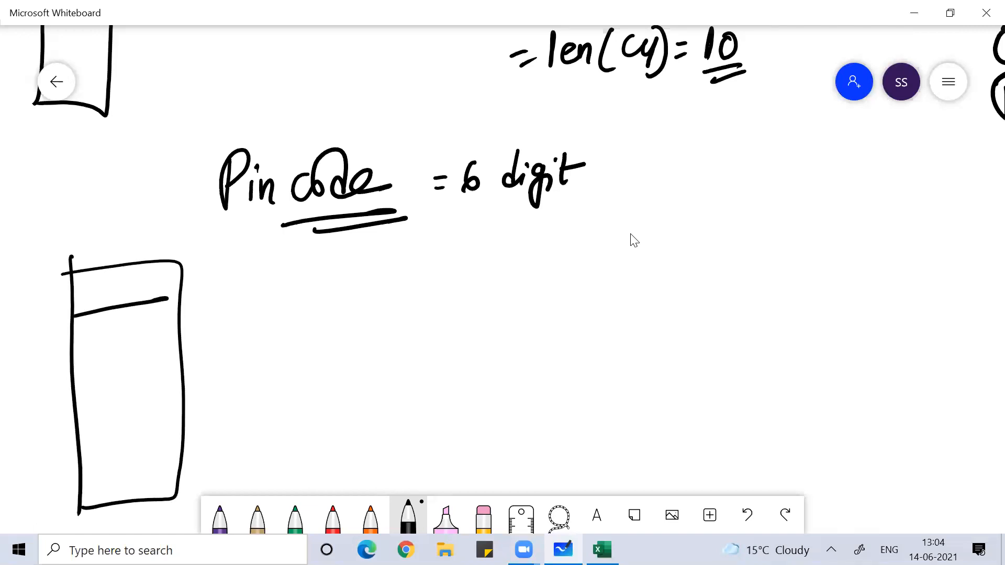
{"action": "left_click_drag", "start_coordinate": [108, 230], "coordinate": [118, 246]}
{"action": "mouse_move", "coordinate": [50, 283]}
{"action": "left_mouse_down"}
{"action": "mouse_move", "coordinate": [60, 295]}
{"action": "mouse_move", "coordinate": [47, 313]}
{"action": "left_mouse_up"}
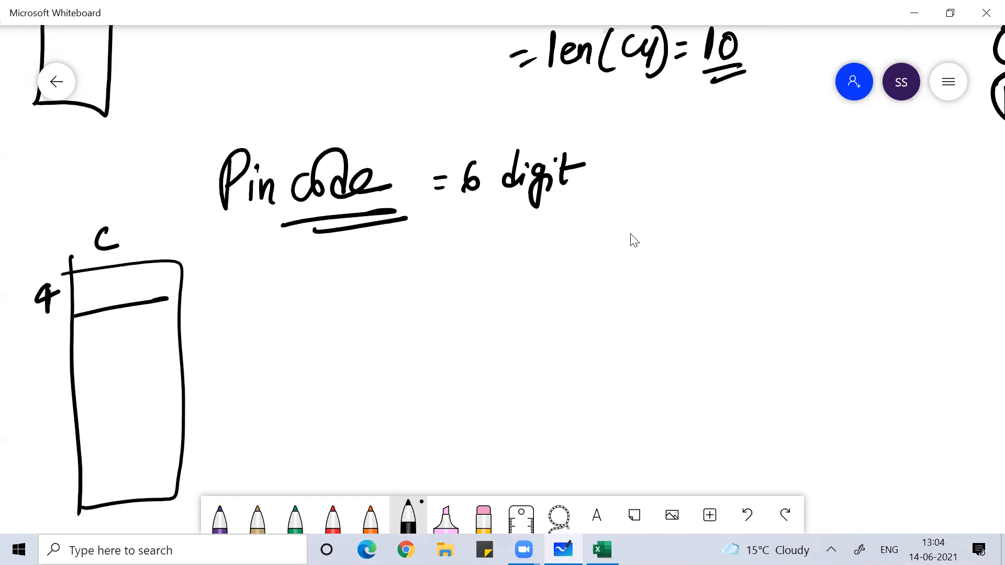
{"action": "mouse_move", "coordinate": [364, 278]}
{"action": "left_mouse_down"}
{"action": "mouse_move", "coordinate": [383, 274]}
{"action": "mouse_move", "coordinate": [385, 287]}
{"action": "mouse_move", "coordinate": [402, 291]}
{"action": "left_mouse_up"}
- Write =and(isnumber(C4), as the start of the pin code formula
{"action": "left_click_drag", "start_coordinate": [402, 264], "coordinate": [402, 265]}
{"action": "mouse_move", "coordinate": [422, 272]}
{"action": "left_mouse_down"}
{"action": "mouse_move", "coordinate": [410, 291]}
{"action": "mouse_move", "coordinate": [422, 285]}
{"action": "mouse_move", "coordinate": [401, 285]}
{"action": "mouse_move", "coordinate": [419, 293]}
{"action": "left_mouse_up"}
{"action": "left_click_drag", "start_coordinate": [422, 277], "coordinate": [434, 293]}
{"action": "mouse_move", "coordinate": [451, 255]}
{"action": "left_mouse_down"}
{"action": "mouse_move", "coordinate": [451, 292]}
{"action": "mouse_move", "coordinate": [440, 292]}
{"action": "left_mouse_up"}
{"action": "left_click_drag", "start_coordinate": [475, 244], "coordinate": [478, 314]}
{"action": "mouse_move", "coordinate": [487, 269]}
{"action": "left_mouse_down"}
{"action": "mouse_move", "coordinate": [489, 288]}
{"action": "mouse_move", "coordinate": [510, 263]}
{"action": "mouse_move", "coordinate": [518, 289]}
{"action": "mouse_move", "coordinate": [563, 282]}
{"action": "left_mouse_up"}
{"action": "mouse_move", "coordinate": [573, 245]}
{"action": "left_mouse_down"}
{"action": "mouse_move", "coordinate": [573, 281]}
{"action": "mouse_move", "coordinate": [583, 282]}
{"action": "left_mouse_up"}
{"action": "mouse_move", "coordinate": [587, 275]}
{"action": "left_mouse_down"}
{"action": "mouse_move", "coordinate": [598, 262]}
{"action": "mouse_move", "coordinate": [643, 287]}
{"action": "left_mouse_up"}
{"action": "left_click_drag", "start_coordinate": [661, 248], "coordinate": [660, 256]}
{"action": "mouse_move", "coordinate": [664, 261]}
{"action": "left_mouse_down"}
{"action": "mouse_move", "coordinate": [673, 253]}
{"action": "mouse_move", "coordinate": [675, 277]}
{"action": "left_mouse_up"}
{"action": "mouse_move", "coordinate": [681, 236]}
{"action": "left_mouse_down"}
{"action": "mouse_move", "coordinate": [676, 286]}
{"action": "mouse_move", "coordinate": [698, 283]}
{"action": "left_mouse_up"}
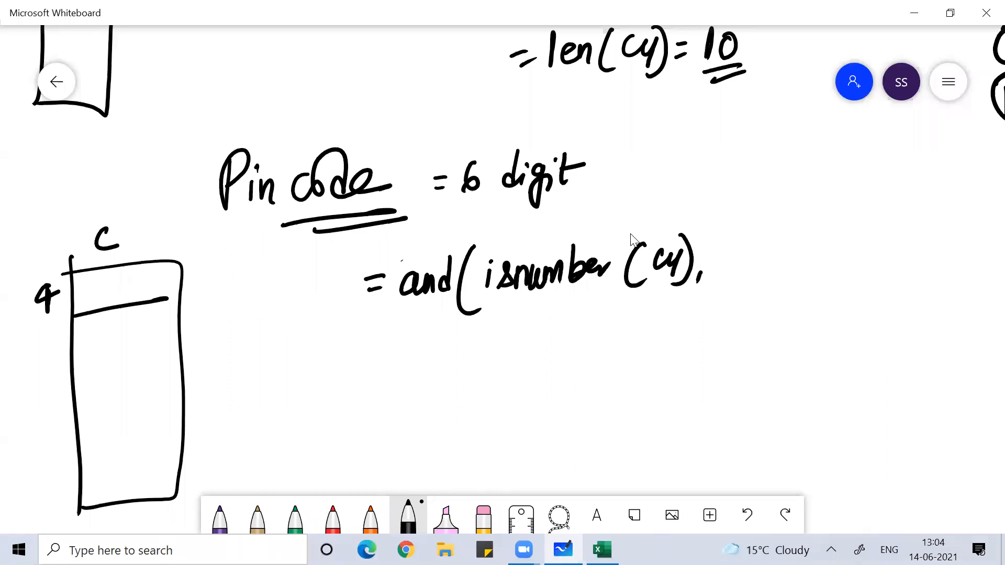
- Add len(C4)=6 and close the AND parenthesis
{"action": "left_click_drag", "start_coordinate": [727, 237], "coordinate": [724, 268]}
{"action": "mouse_move", "coordinate": [731, 256]}
{"action": "left_mouse_down"}
{"action": "mouse_move", "coordinate": [754, 251]}
{"action": "mouse_move", "coordinate": [761, 265]}
{"action": "left_mouse_up"}
{"action": "left_click_drag", "start_coordinate": [784, 230], "coordinate": [775, 276]}
{"action": "mouse_move", "coordinate": [796, 246]}
{"action": "left_mouse_down"}
{"action": "mouse_move", "coordinate": [792, 262]}
{"action": "mouse_move", "coordinate": [811, 269]}
{"action": "left_mouse_up"}
{"action": "left_click_drag", "start_coordinate": [812, 230], "coordinate": [807, 281]}
{"action": "left_click_drag", "start_coordinate": [826, 249], "coordinate": [853, 255]}
{"action": "left_click", "coordinate": [863, 235]}
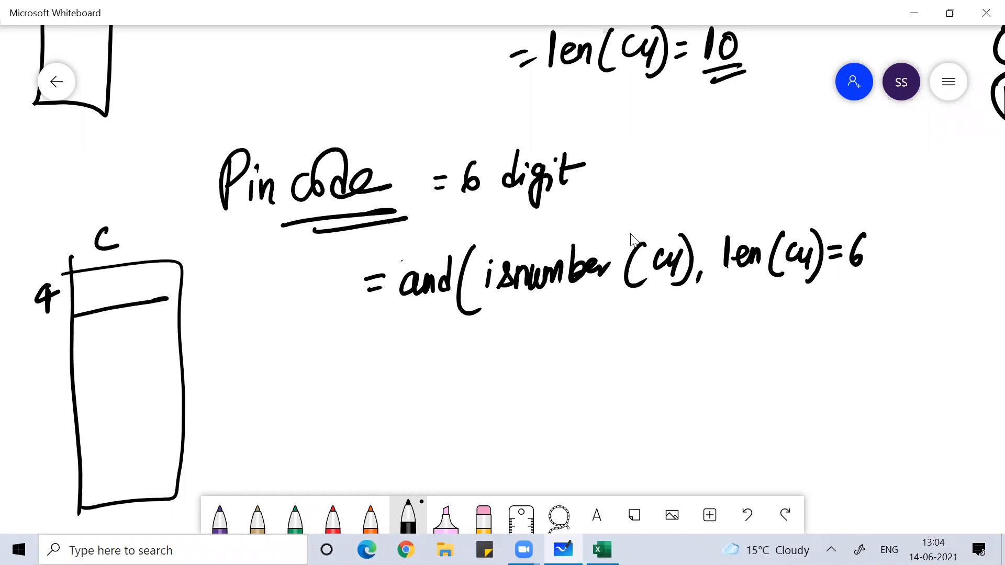
{"action": "left_click_drag", "start_coordinate": [866, 213], "coordinate": [842, 297]}
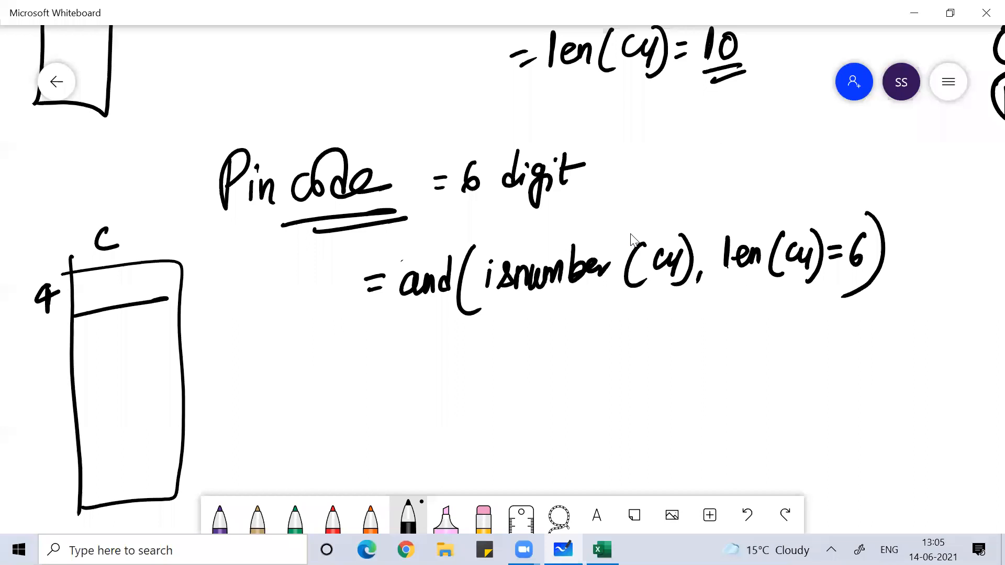
{"action": "left_click", "coordinate": [607, 71]}
- Return to Excel and cancel the Data Validation dialog without changes
{"action": "key", "text": "alt+Tab"}
{"action": "key", "text": "Tab"}
{"action": "key", "text": "alt+Tab"}
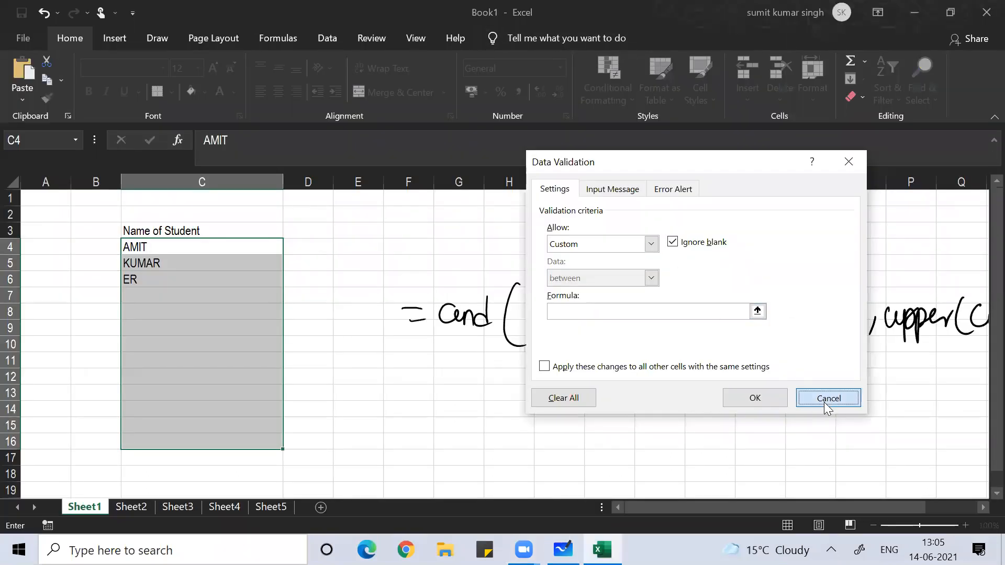
{"action": "left_click", "coordinate": [823, 402]}
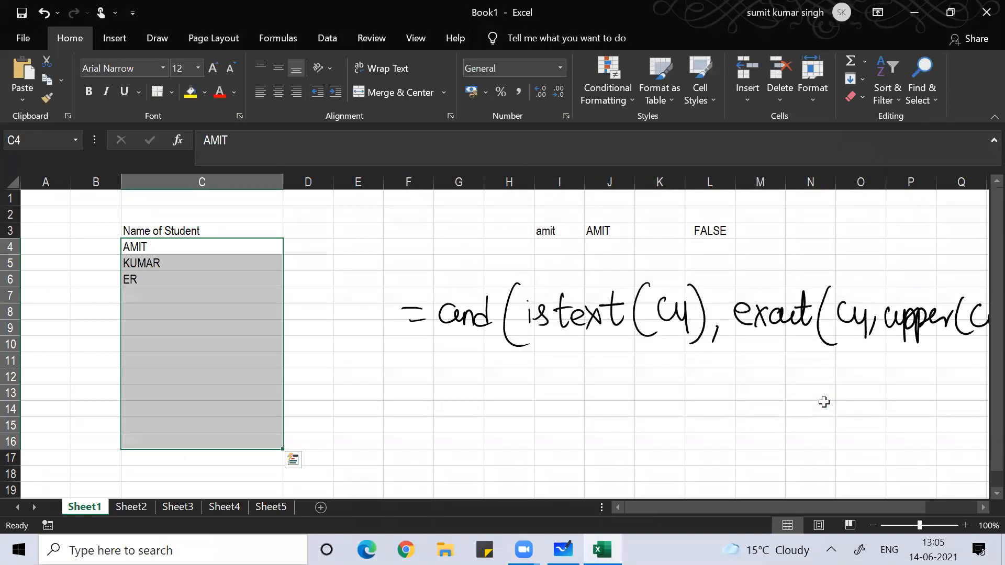
- Remove all the handwritten formula ink strokes from the sheet
{"action": "mouse_move", "coordinate": [486, 340]}
{"action": "left_mouse_down"}
{"action": "mouse_move", "coordinate": [623, 322]}
{"action": "mouse_move", "coordinate": [635, 297]}
{"action": "left_mouse_up"}
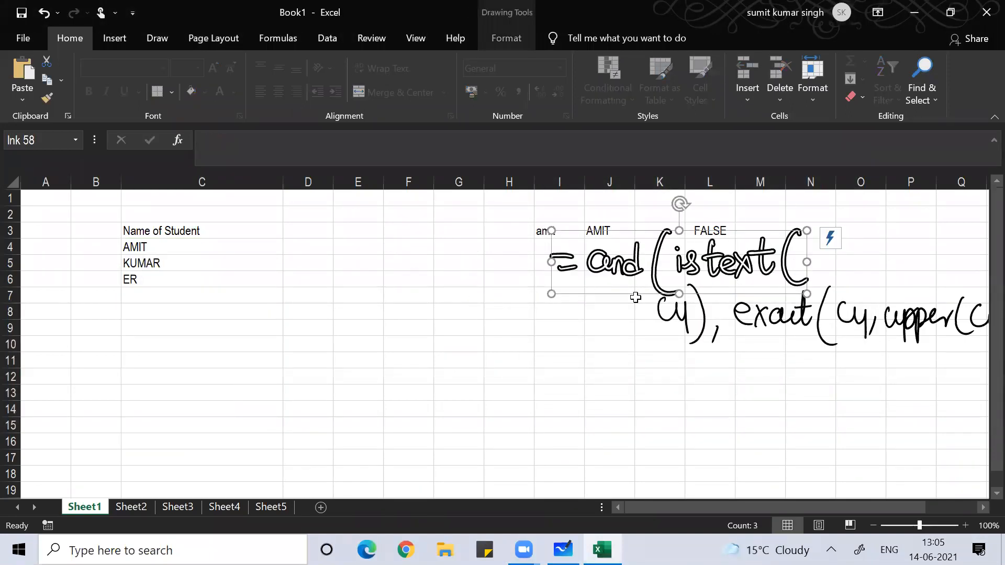
{"action": "key", "text": "Delete"}
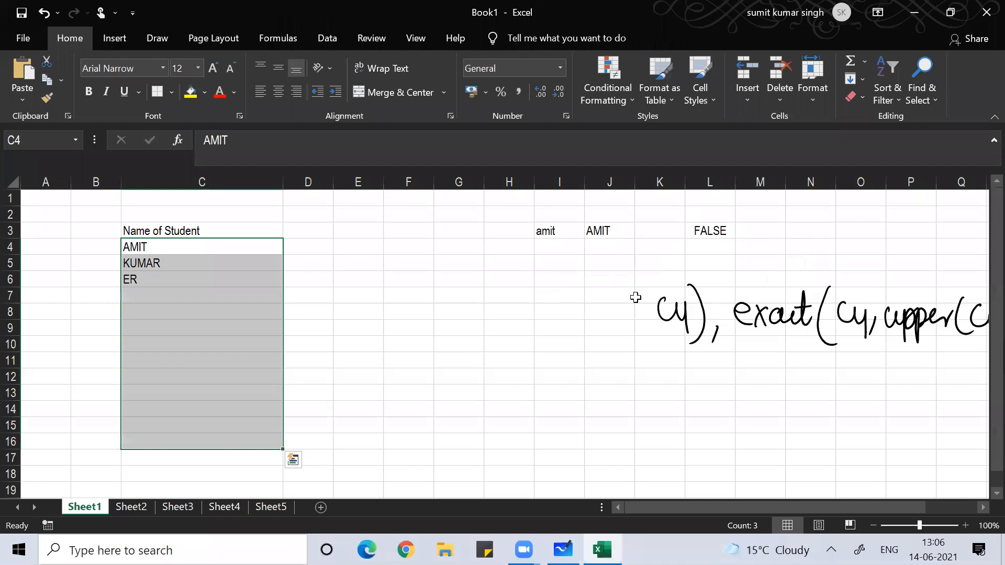
{"action": "left_click_drag", "start_coordinate": [636, 297], "coordinate": [877, 335]}
{"action": "key", "text": "Delete"}
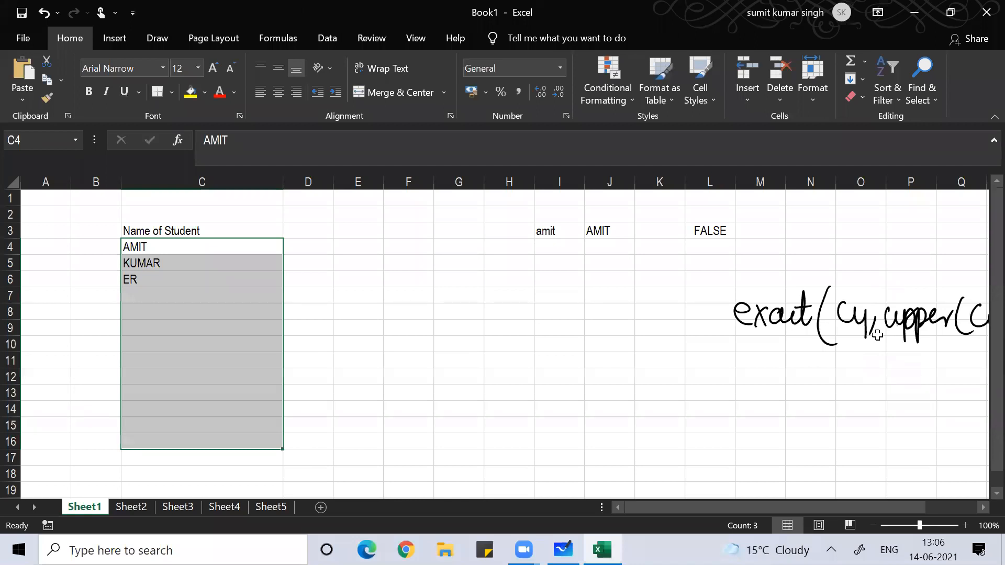
{"action": "left_click", "coordinate": [459, 392]}
{"action": "left_click_drag", "start_coordinate": [764, 314], "coordinate": [950, 317]}
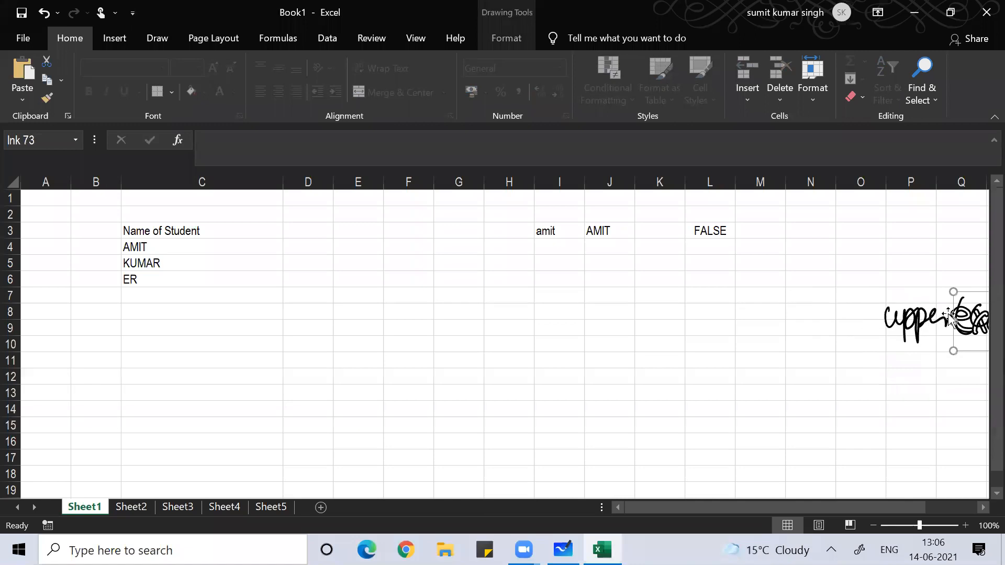
{"action": "key", "text": "ctrl+z"}
{"action": "key", "text": "ctrl+z"}
{"action": "key", "text": "ctrl+z"}
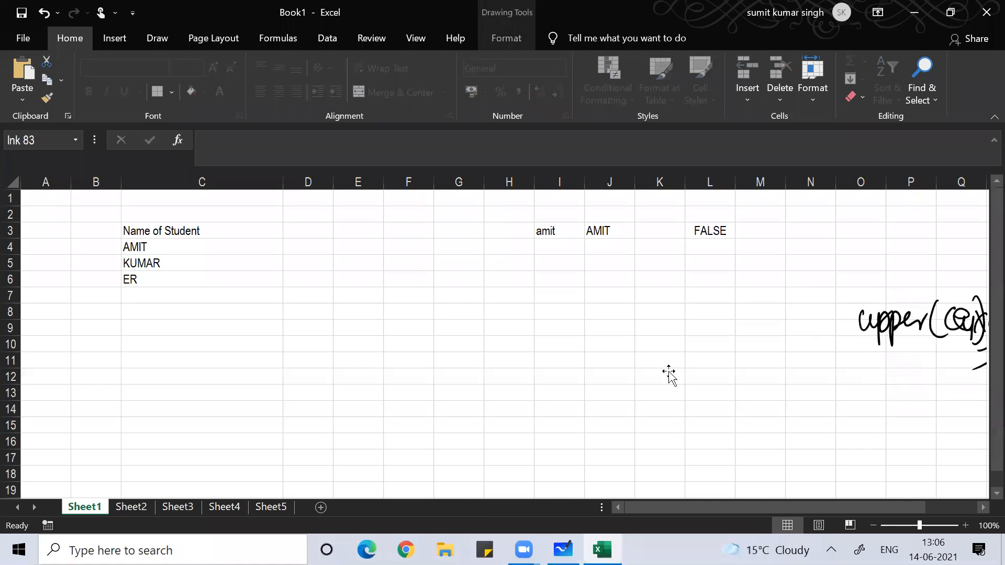
{"action": "key", "text": "ctrl+z"}
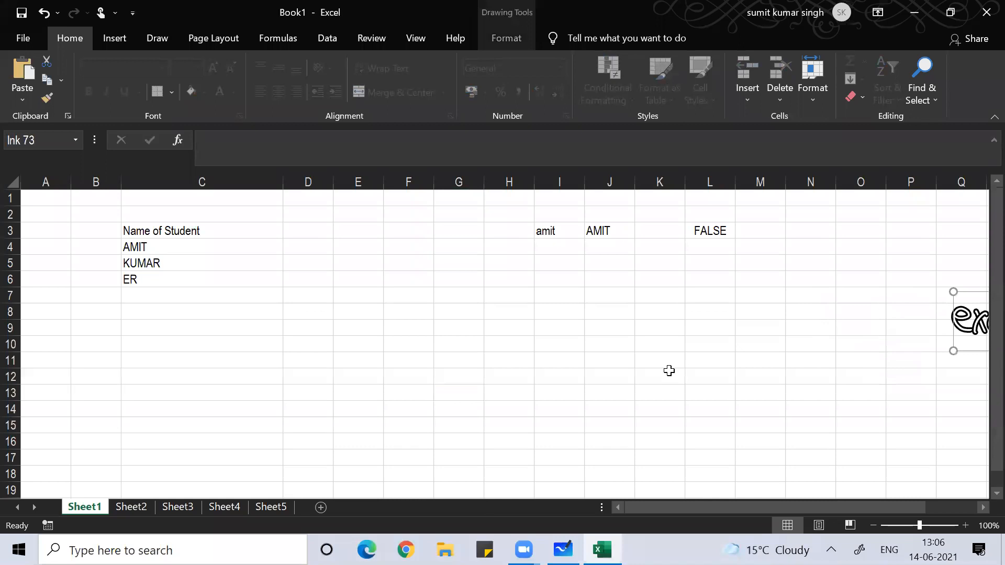
{"action": "key", "text": "ctrl+z"}
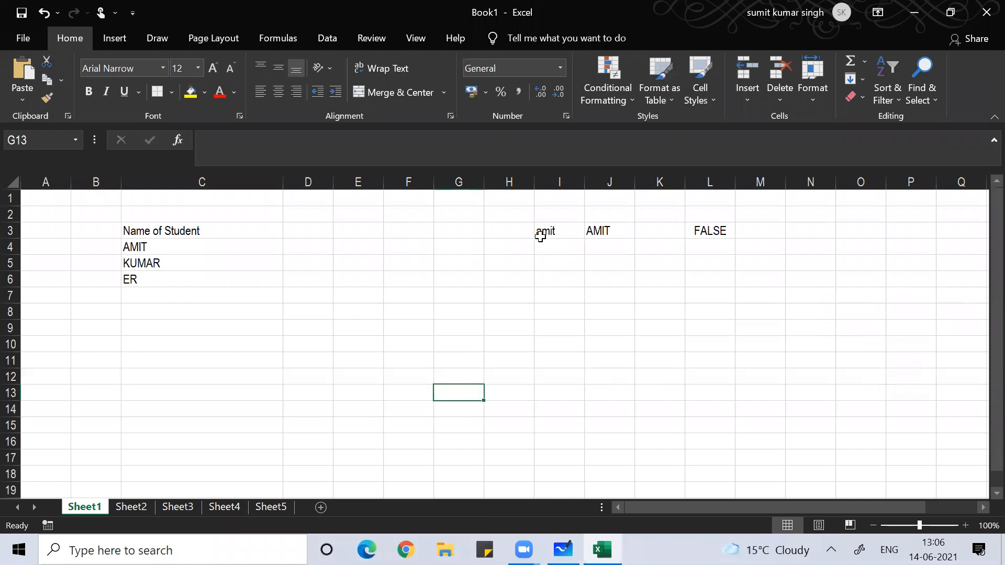
- Delete the amit, AMIT and FALSE helper values in I3:L3
{"action": "left_click", "coordinate": [540, 237]}
{"action": "key", "text": "shift+Right"}
{"action": "key", "text": "shift+Right"}
{"action": "key", "text": "shift+Right"}
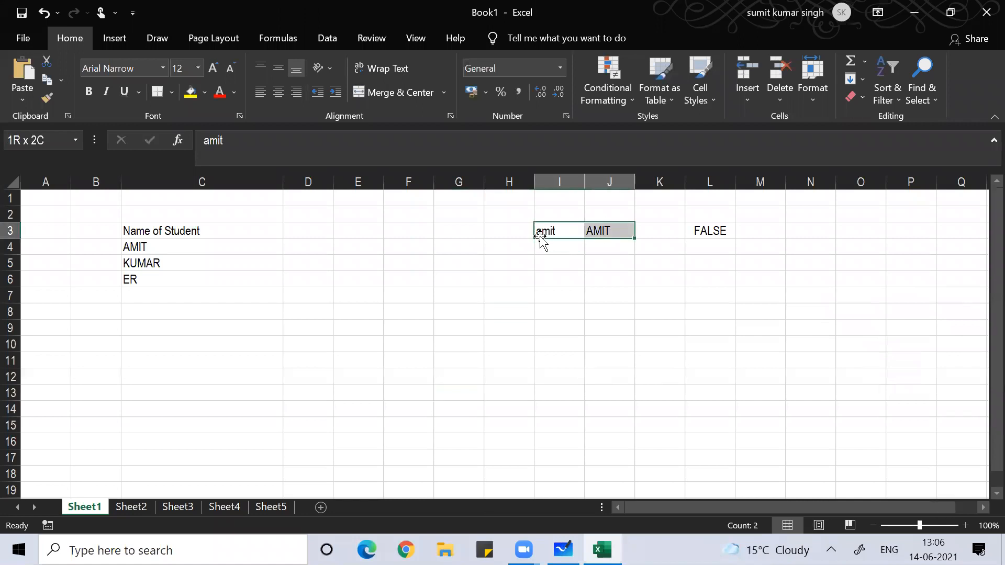
{"action": "key", "text": "Delete"}
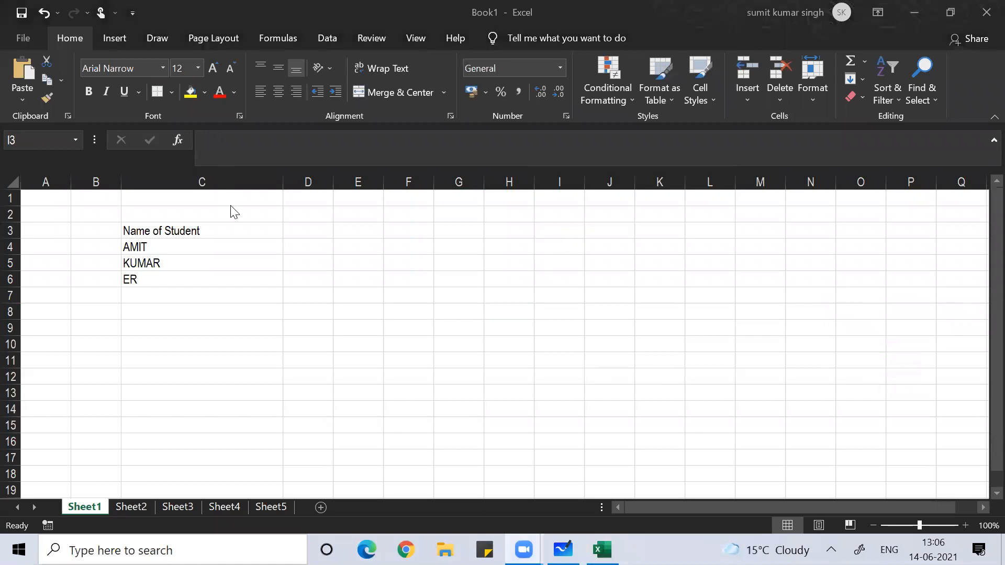
- Widen column D, enter 'Pincode' in D3, and select D4:D14 below it
{"action": "left_click", "coordinate": [303, 233]}
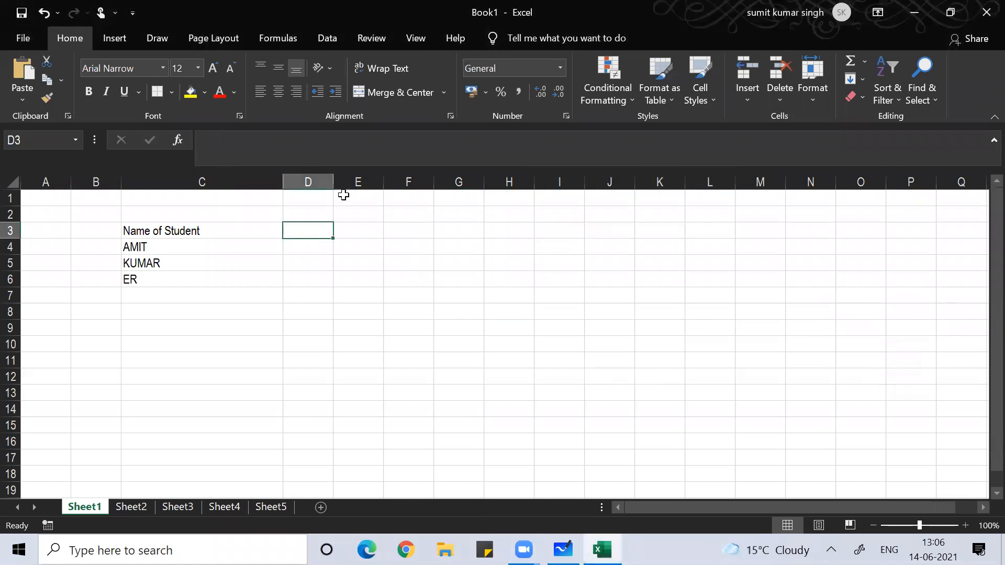
{"action": "left_click_drag", "start_coordinate": [332, 182], "coordinate": [359, 188]}
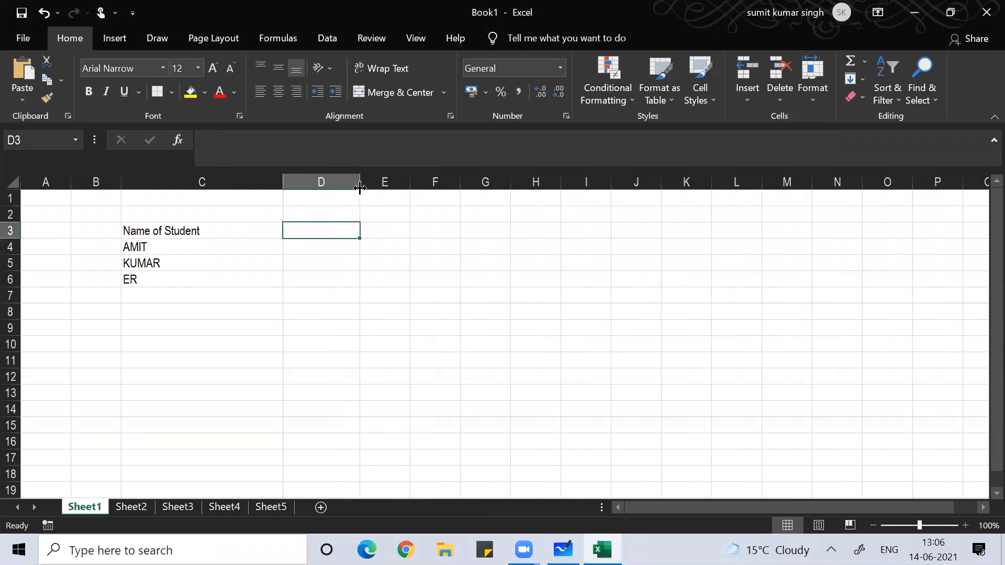
{"action": "type", "text": "PU"}
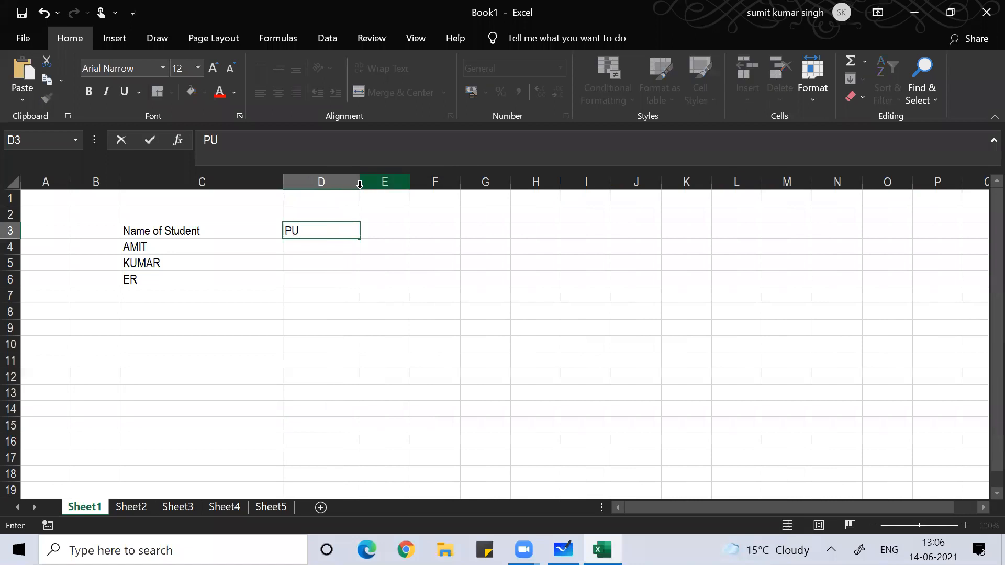
{"action": "key", "text": "BackSpace"}
{"action": "type", "text": "incode"}
{"action": "key", "text": "Return"}
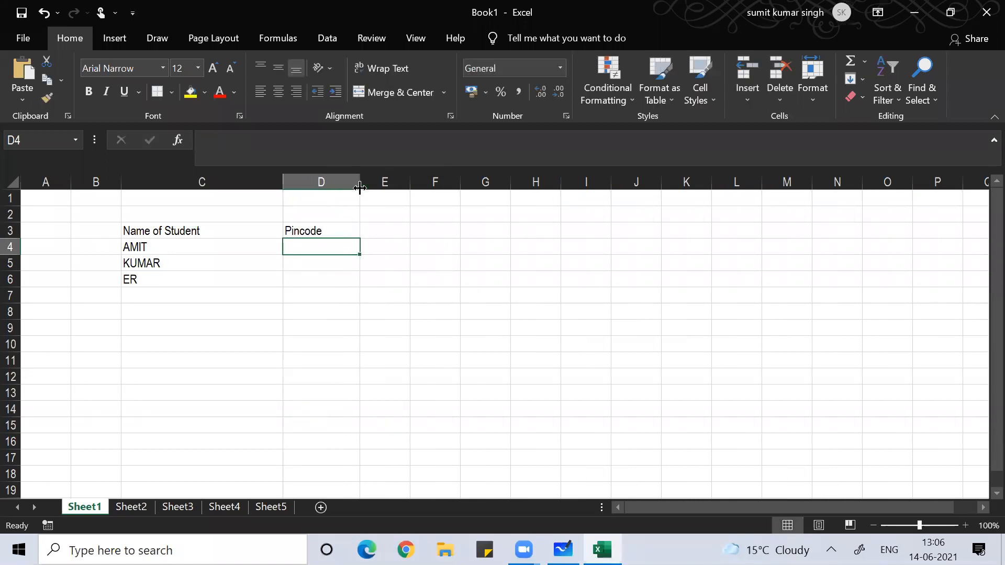
{"action": "key", "text": "shift+Down"}
{"action": "key", "text": "shift+Down"}
{"action": "key", "text": "shift+Down"}
{"action": "key", "text": "shift+Down"}
{"action": "key", "text": "shift+Down"}
{"action": "key", "text": "shift+Down"}
{"action": "key", "text": "shift+Down"}
{"action": "key", "text": "shift+Down"}
{"action": "key", "text": "shift+Down"}
{"action": "key", "text": "shift+Down"}
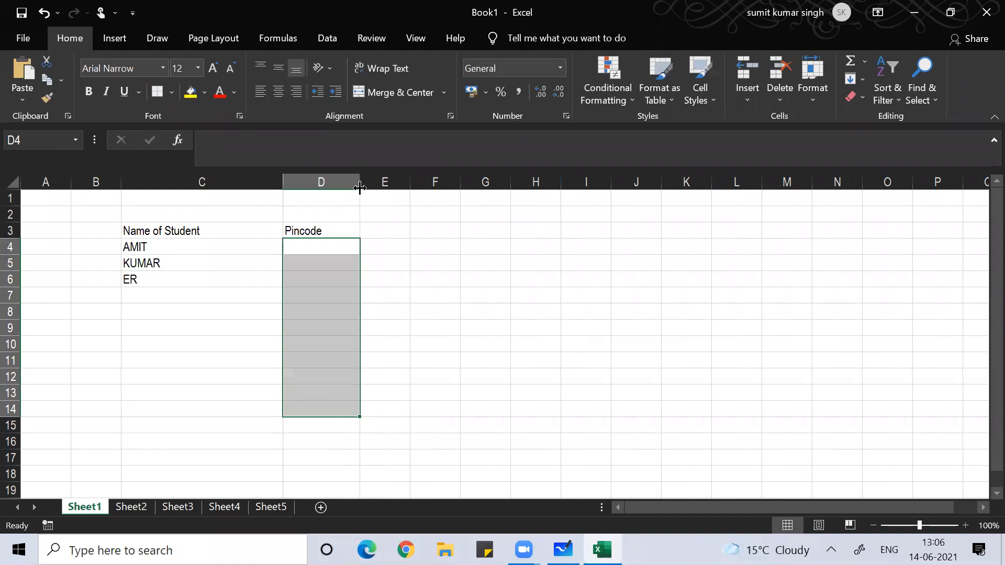
- Open Data Validation for the Pincode cells and set Allow to Custom
{"action": "key", "text": "alt"}
{"action": "key", "text": "l"}
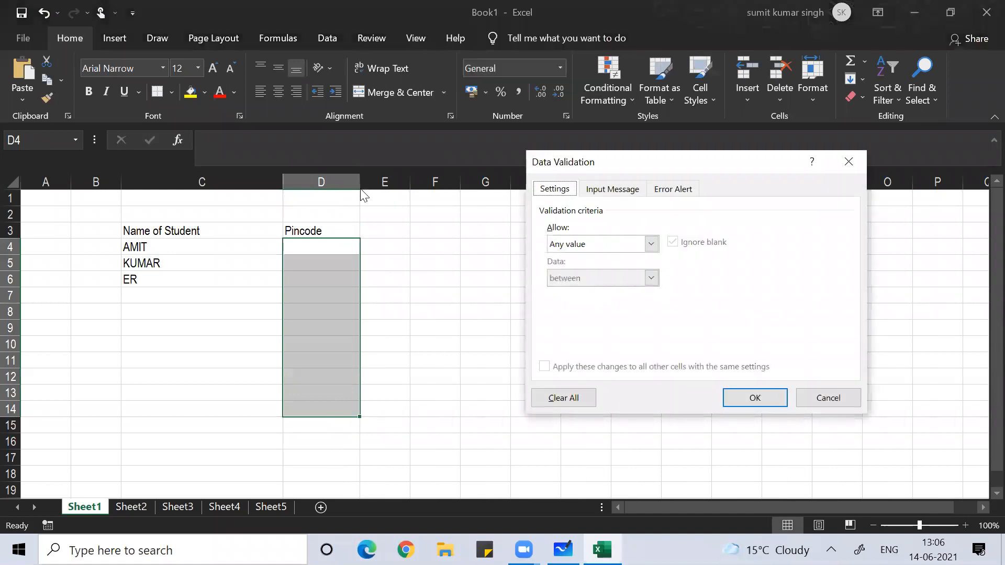
{"action": "left_click", "coordinate": [652, 245]}
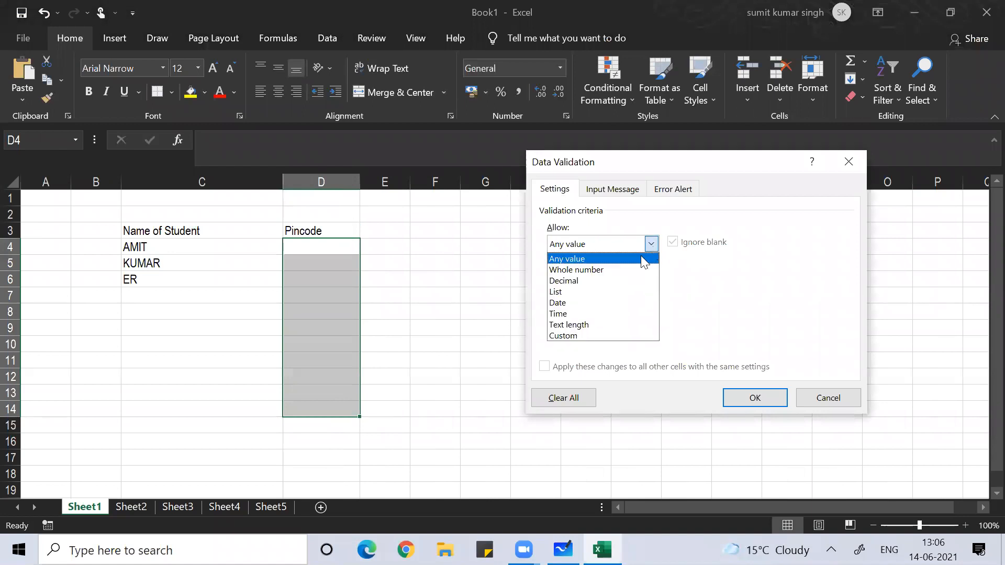
{"action": "left_click", "coordinate": [601, 336]}
{"action": "left_click", "coordinate": [577, 310]}
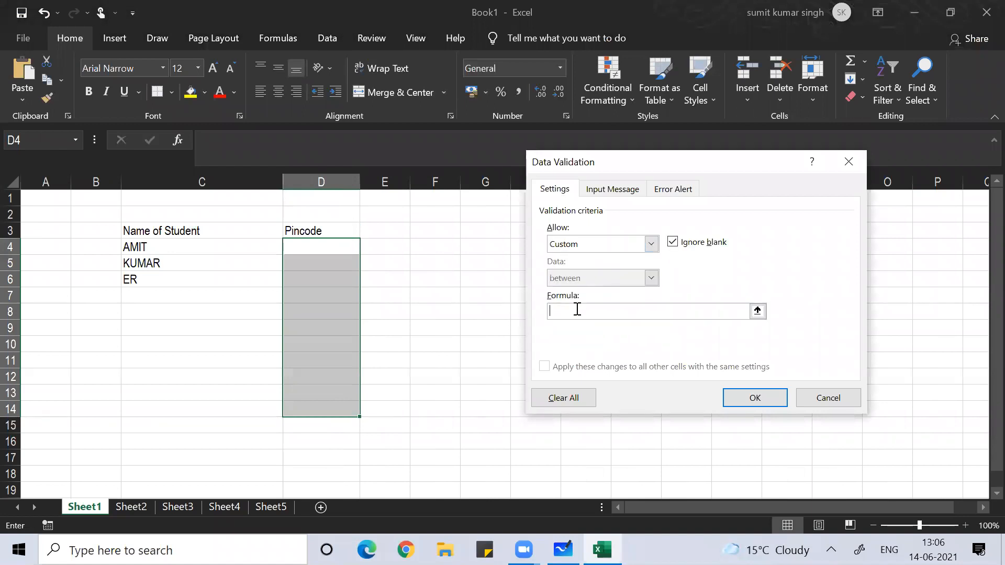
- Enter the formula =and(isnumber(D4),len(D4)=6) and try to apply it
{"action": "type", "text": "=and(isnumber("}
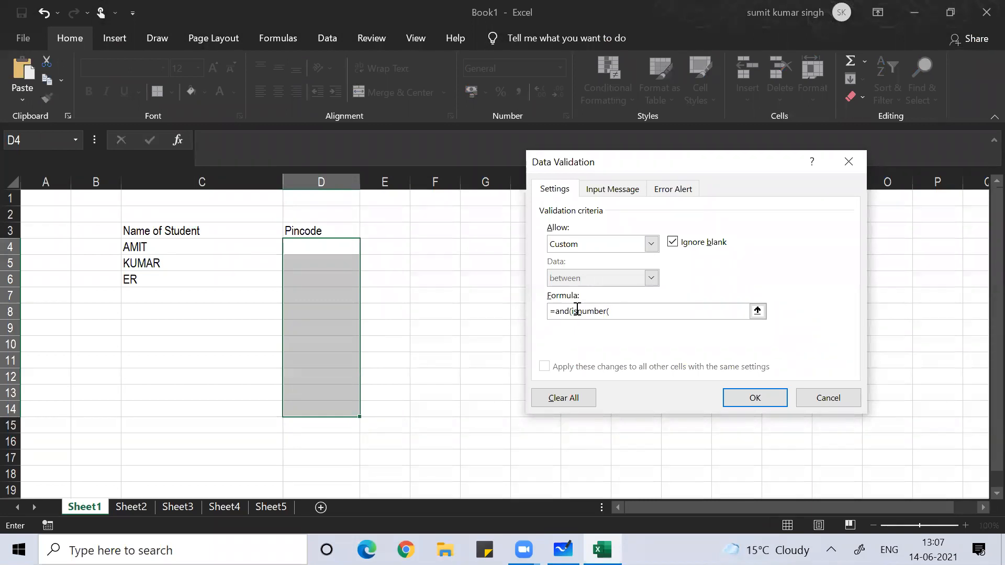
{"action": "left_click", "coordinate": [334, 245]}
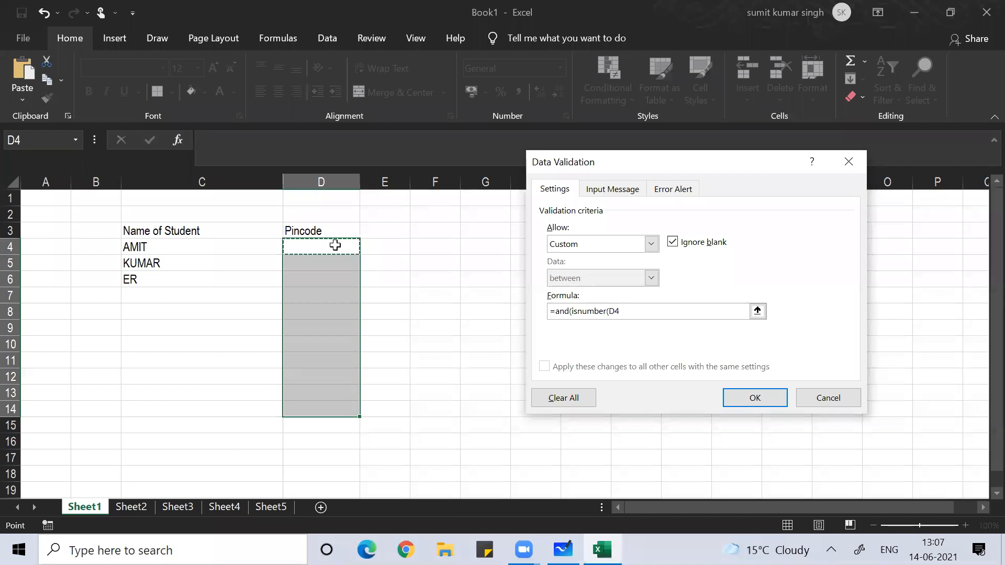
{"action": "type", "text": "),len("}
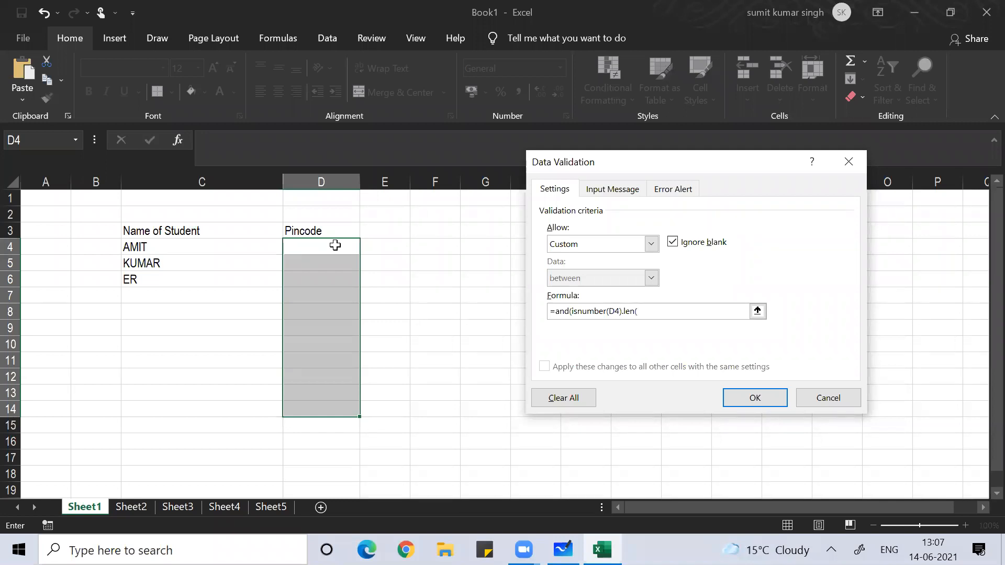
{"action": "left_click", "coordinate": [335, 245]}
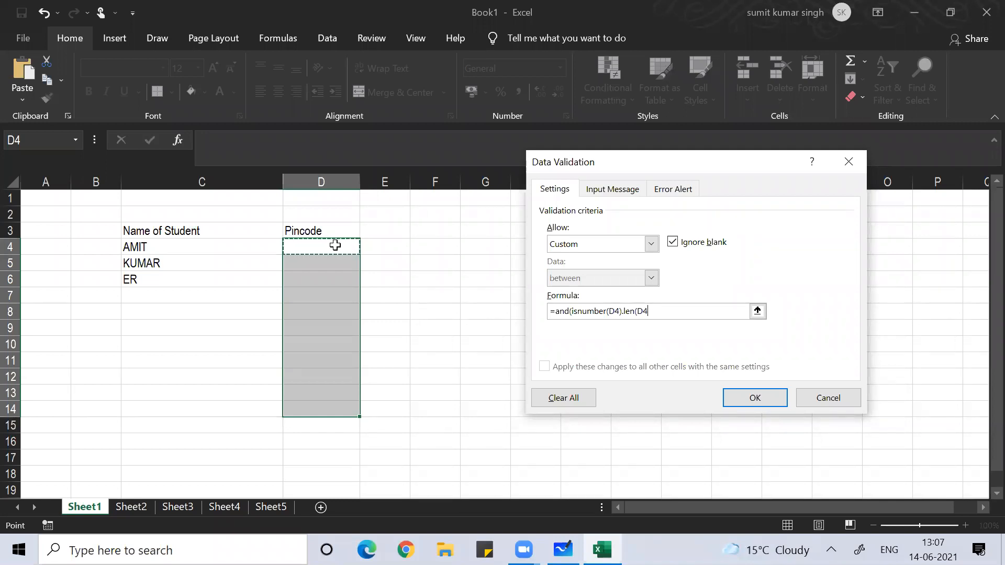
{"action": "type", "text": ")=6"}
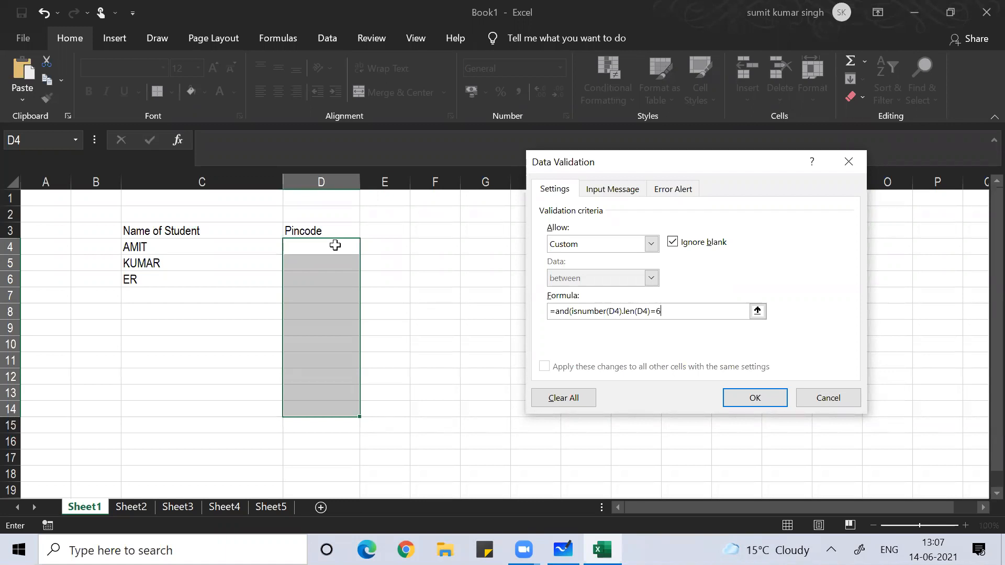
{"action": "type", "text": ")"}
{"action": "left_click", "coordinate": [754, 399]}
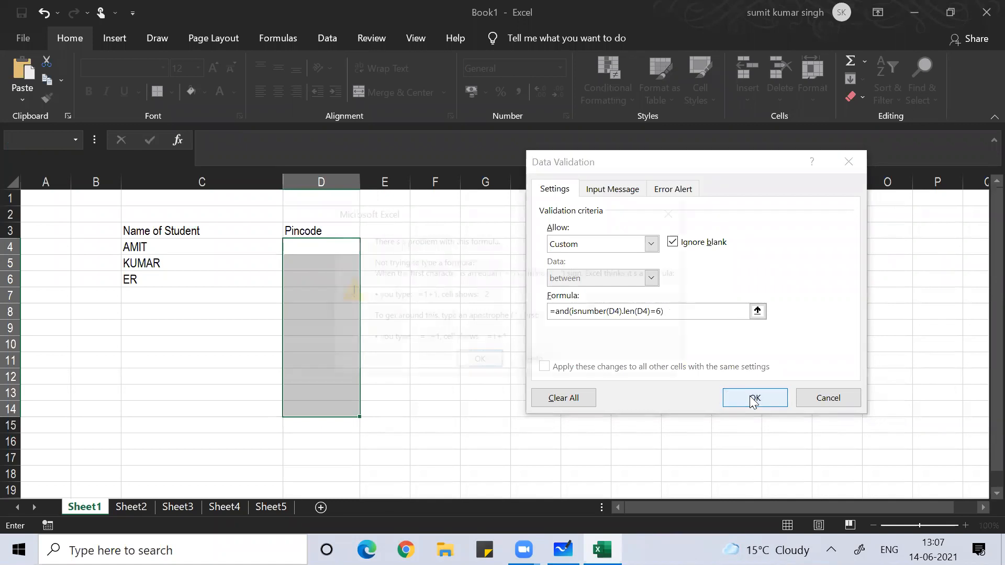
- Fix the formula error by re-entering the len(D4)=6 part, and apply the corrected rule
{"action": "left_click", "coordinate": [469, 365]}
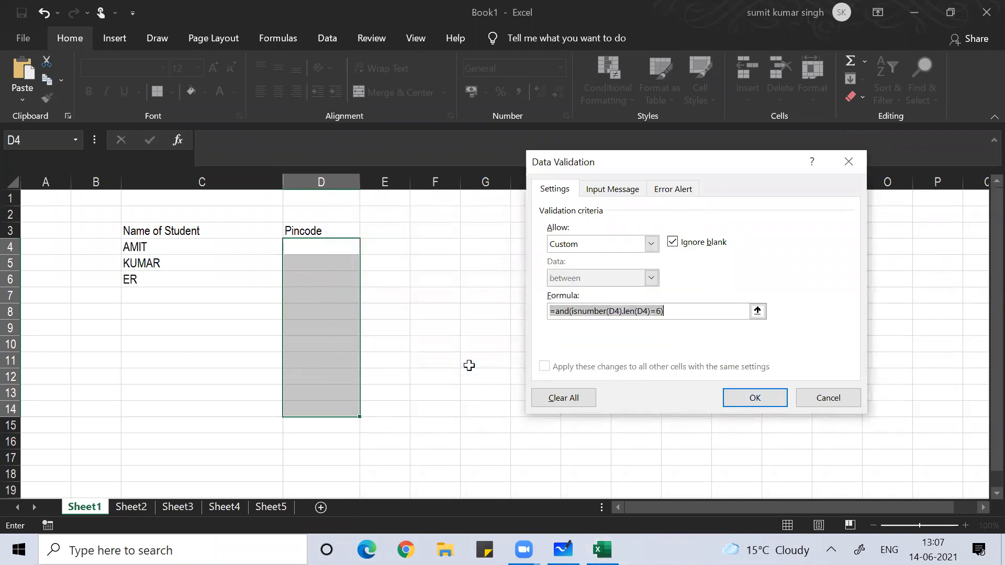
{"action": "left_click", "coordinate": [670, 314]}
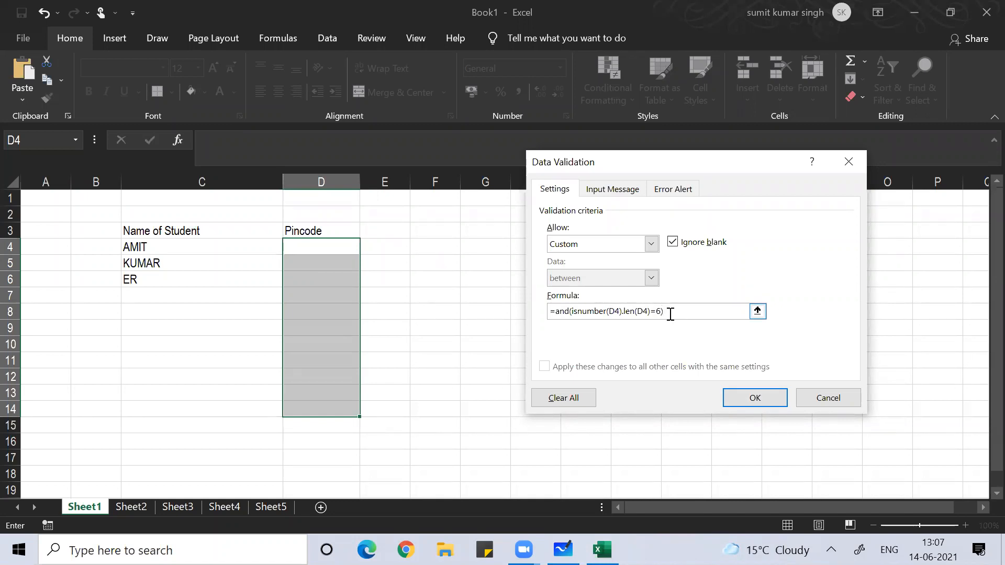
{"action": "key", "text": "BackSpace"}
{"action": "key", "text": "BackSpace"}
{"action": "key", "text": "BackSpace"}
{"action": "key", "text": "BackSpace"}
{"action": "key", "text": "BackSpace"}
{"action": "key", "text": "BackSpace"}
{"action": "key", "text": "BackSpace"}
{"action": "key", "text": "BackSpace"}
{"action": "key", "text": "BackSpace"}
{"action": "key", "text": "BackSpace"}
{"action": "key", "text": "BackSpace"}
{"action": "type", "text": ", len(d4)="}
{"action": "key", "text": "BackSpace"}
{"action": "key", "text": "BackSpace"}
{"action": "key", "text": "BackSpace"}
{"action": "key", "text": "BackSpace"}
{"action": "left_click", "coordinate": [311, 244]}
{"action": "type", "text": ")=6"}
{"action": "left_click", "coordinate": [762, 397]}
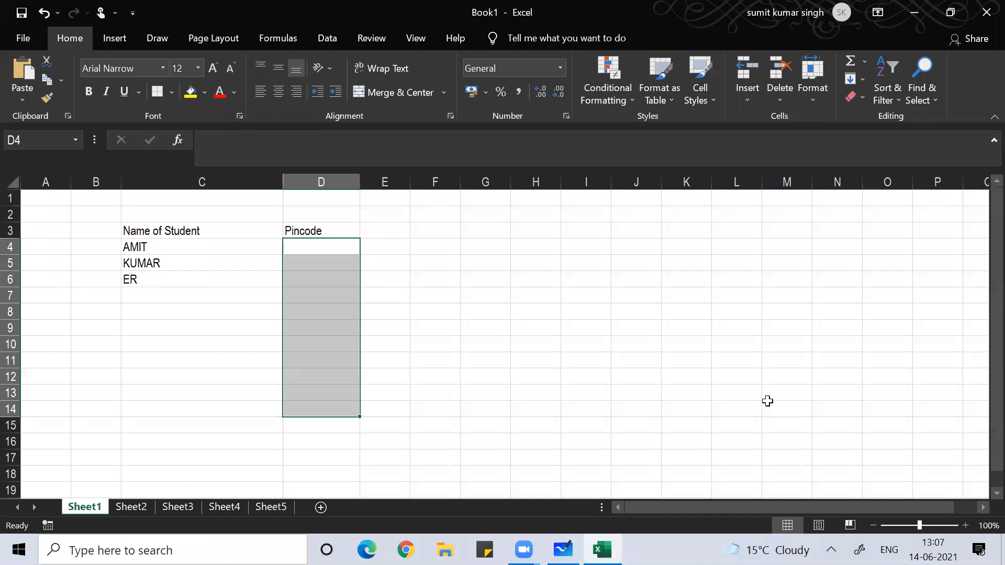
{"action": "type", "text": "t"}
{"action": "key", "text": "Return"}
{"action": "key", "text": "Return"}
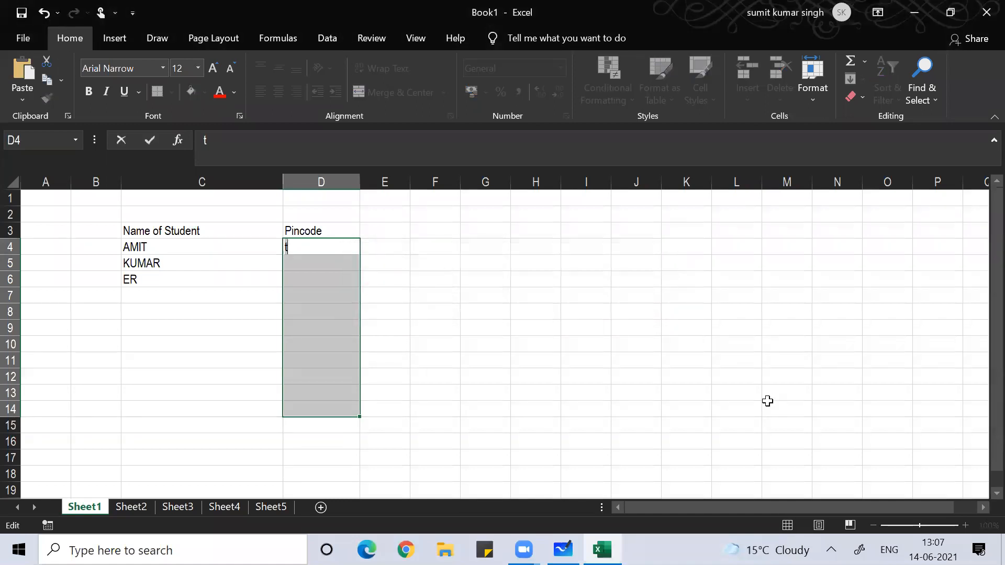
{"action": "type", "text": "88888"}
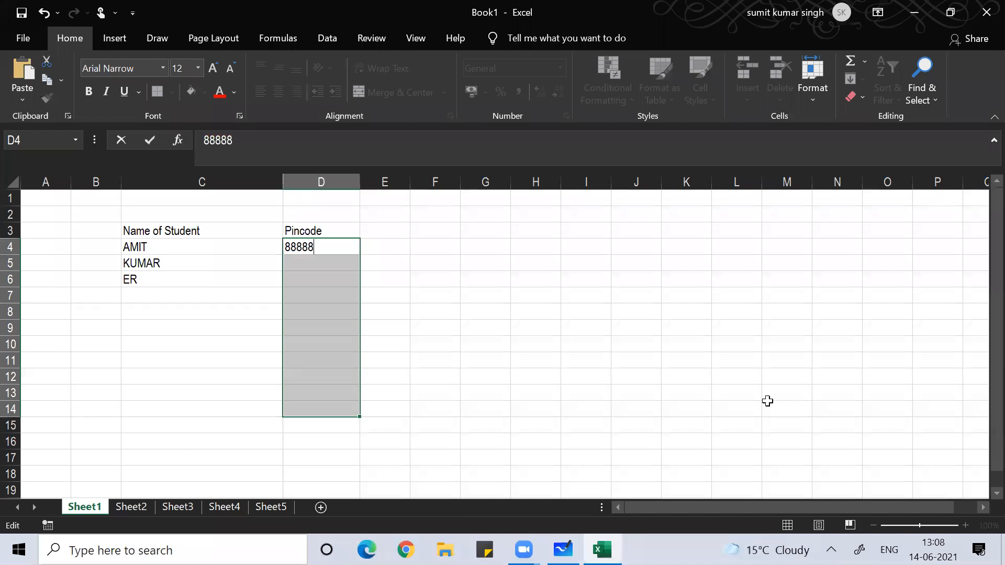
{"action": "key", "text": "Return"}
{"action": "key", "text": "Return"}
{"action": "type", "text": "560072"}
{"action": "key", "text": "Return"}
{"action": "key", "text": "Down"}
{"action": "key", "text": "Down"}
{"action": "key", "text": "Down"}
{"action": "key", "text": "Down"}
{"action": "key", "text": "Down"}
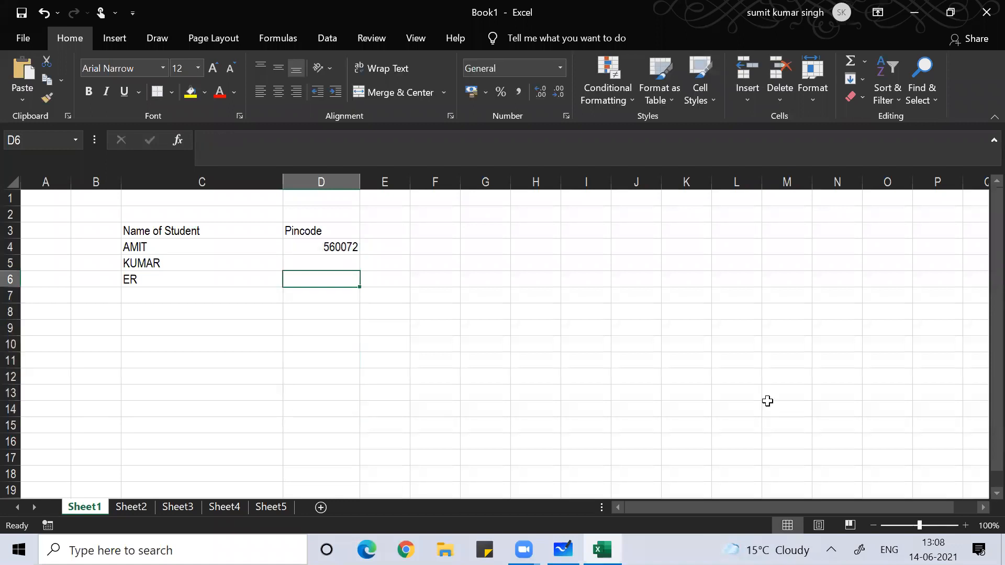
{"action": "key", "text": "Up"}
{"action": "key", "text": "Up"}
{"action": "key", "text": "Up"}
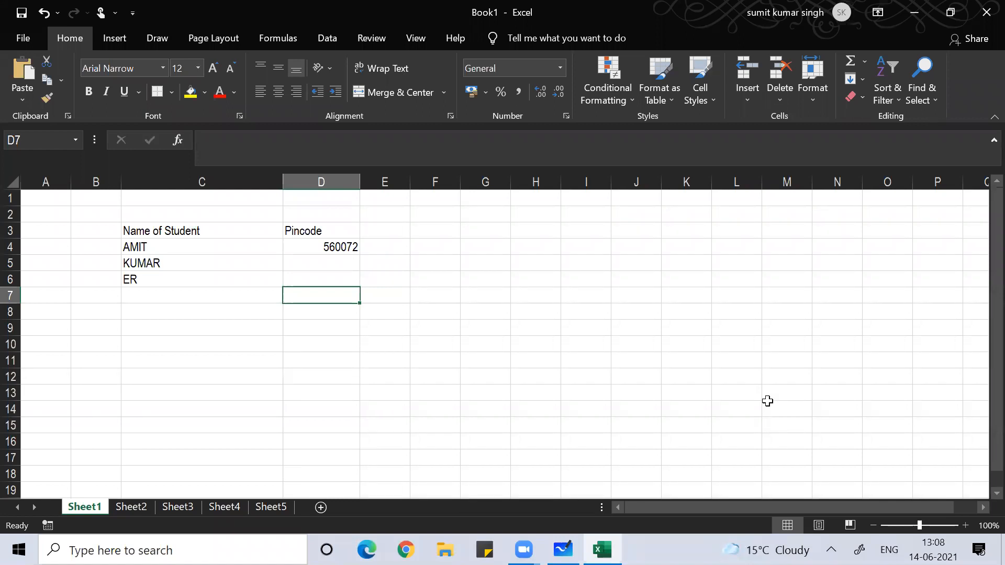
{"action": "key", "text": "Up"}
{"action": "key", "text": "Up"}
{"action": "key", "text": "Up"}
{"action": "key", "text": "Up"}
- Widen column E, enter the heading 'Phone Number' in E3, then switch to Whiteboard
{"action": "key", "text": "Right"}
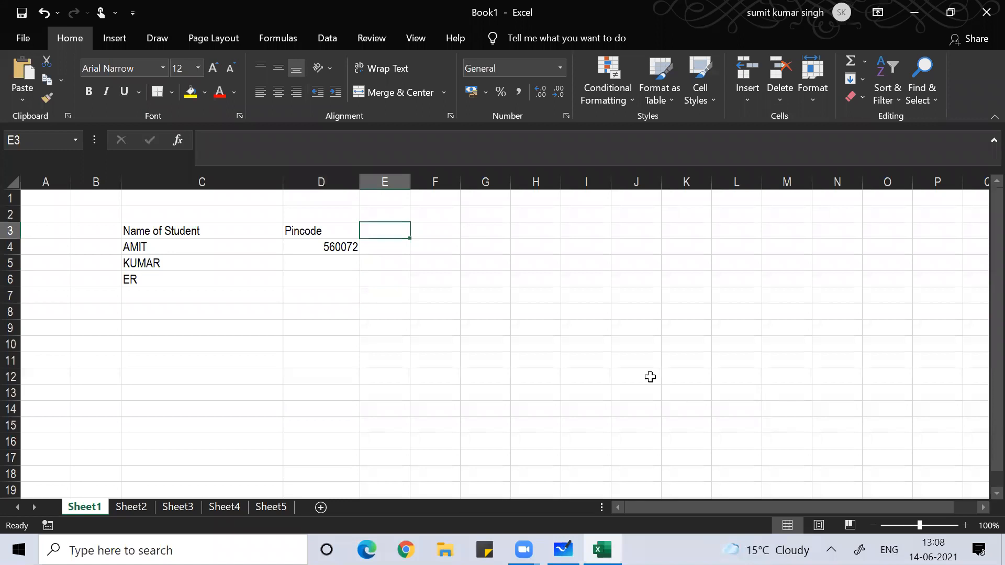
{"action": "left_click_drag", "start_coordinate": [412, 177], "coordinate": [455, 180]}
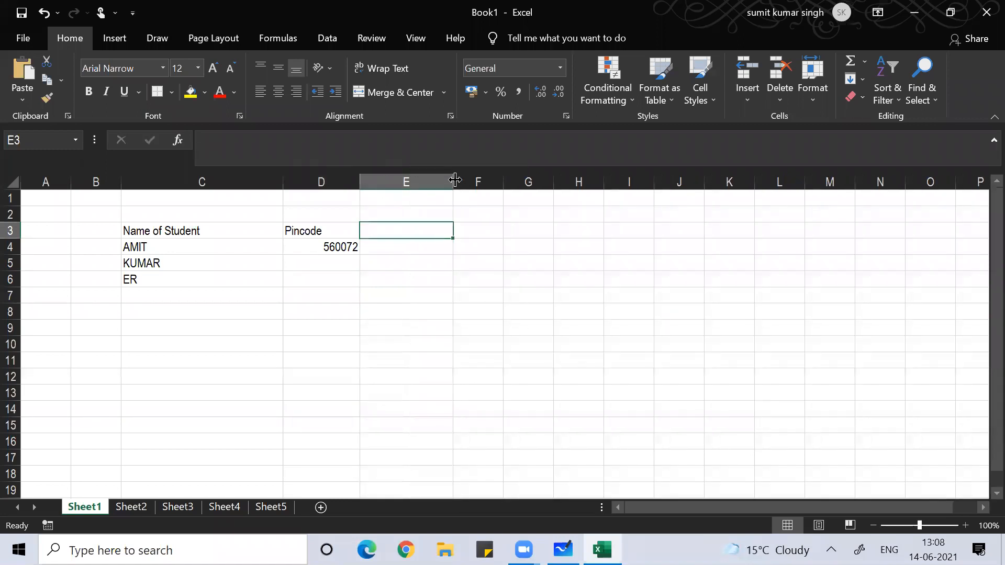
{"action": "type", "text": "Phon"}
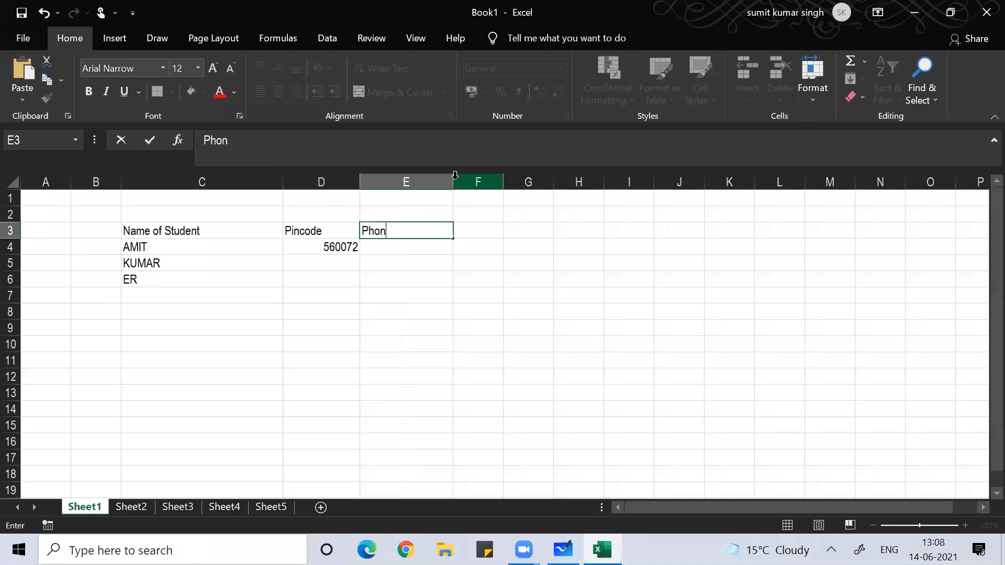
{"action": "type", "text": "e Number"}
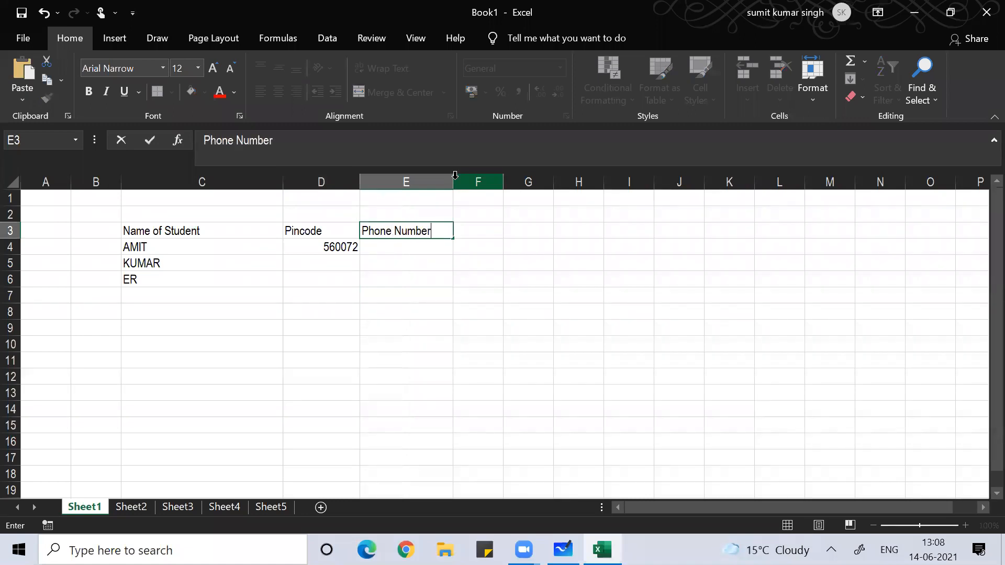
{"action": "key", "text": "Return"}
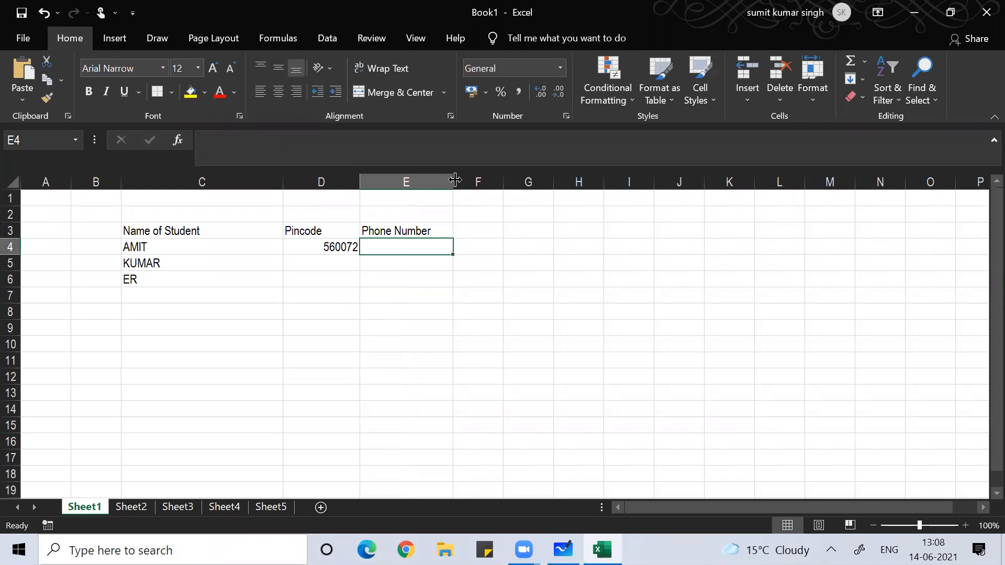
{"action": "key", "text": "alt+Tab"}
{"action": "key", "text": "alt+Tab"}
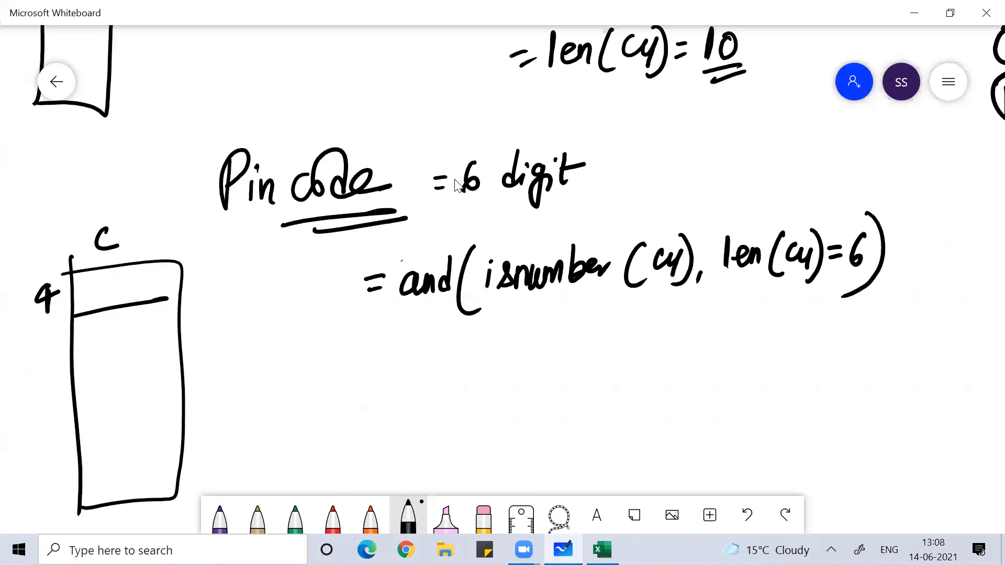
- Handwrite the heading 'Phone No' and underline it
{"action": "scroll", "coordinate": [455, 183], "scroll_direction": "down", "scroll_amount": 5}
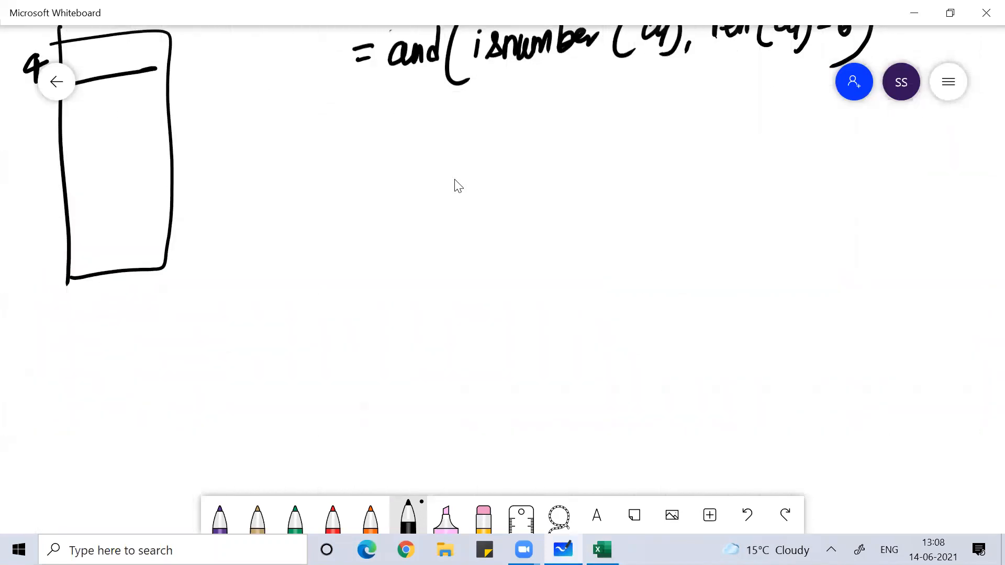
{"action": "mouse_move", "coordinate": [382, 157]}
{"action": "left_mouse_down"}
{"action": "mouse_move", "coordinate": [387, 191]}
{"action": "mouse_move", "coordinate": [477, 189]}
{"action": "left_mouse_up"}
{"action": "mouse_move", "coordinate": [510, 157]}
{"action": "left_mouse_down"}
{"action": "mouse_move", "coordinate": [523, 183]}
{"action": "mouse_move", "coordinate": [555, 168]}
{"action": "left_mouse_up"}
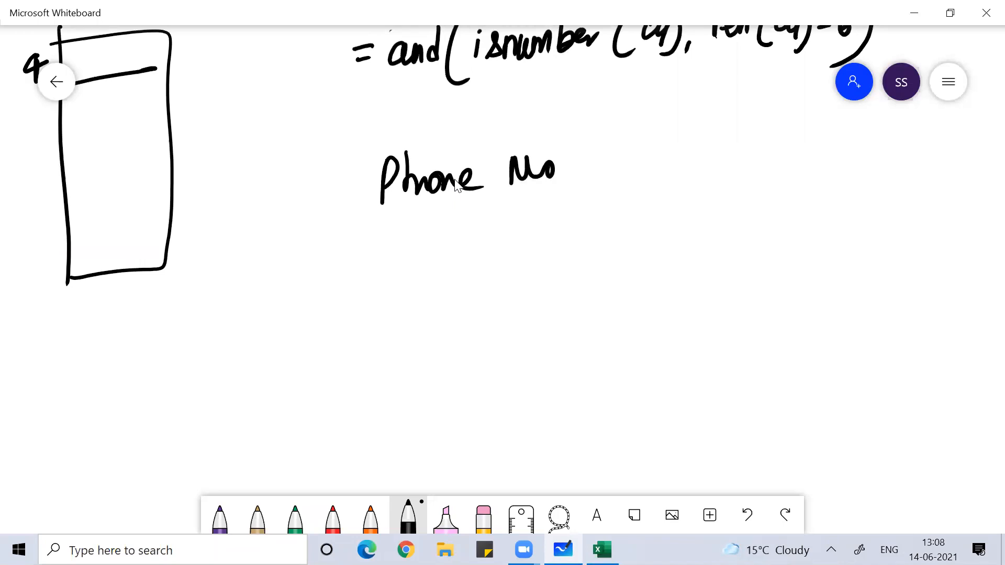
{"action": "left_click_drag", "start_coordinate": [401, 217], "coordinate": [609, 190]}
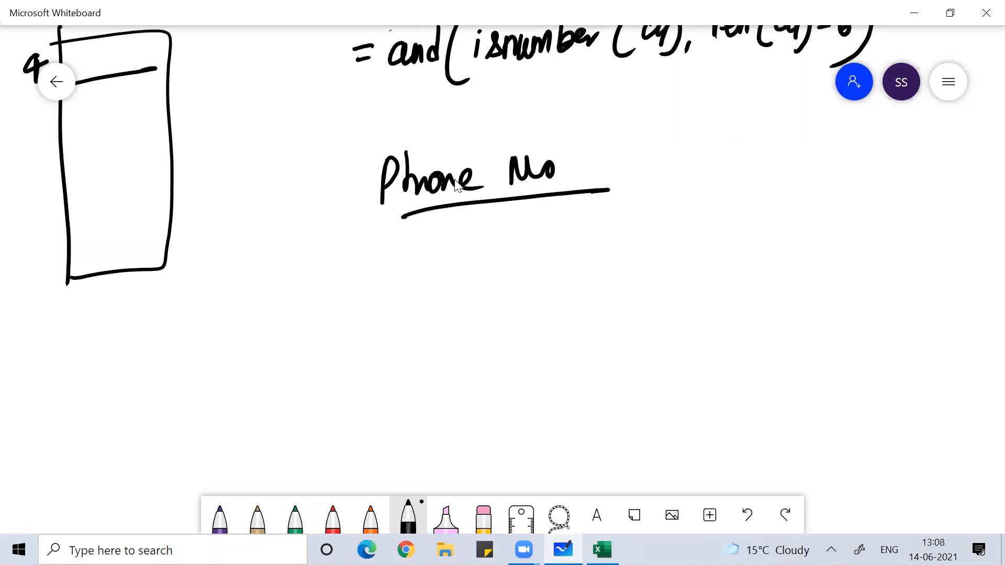
- Write rule 1) 'start with +91', then return to Excel and extend the selection to E15
{"action": "mouse_move", "coordinate": [492, 231]}
{"action": "left_mouse_down"}
{"action": "mouse_move", "coordinate": [502, 262]}
{"action": "mouse_move", "coordinate": [491, 225]}
{"action": "left_mouse_up"}
{"action": "mouse_move", "coordinate": [534, 225]}
{"action": "left_mouse_down"}
{"action": "mouse_move", "coordinate": [524, 248]}
{"action": "mouse_move", "coordinate": [542, 250]}
{"action": "mouse_move", "coordinate": [567, 222]}
{"action": "left_mouse_up"}
{"action": "mouse_move", "coordinate": [552, 241]}
{"action": "left_mouse_down"}
{"action": "mouse_move", "coordinate": [594, 209]}
{"action": "mouse_move", "coordinate": [601, 220]}
{"action": "left_mouse_up"}
{"action": "mouse_move", "coordinate": [622, 220]}
{"action": "left_mouse_down"}
{"action": "mouse_move", "coordinate": [634, 235]}
{"action": "mouse_move", "coordinate": [654, 219]}
{"action": "left_mouse_up"}
{"action": "mouse_move", "coordinate": [672, 197]}
{"action": "left_mouse_down"}
{"action": "mouse_move", "coordinate": [667, 228]}
{"action": "mouse_move", "coordinate": [675, 216]}
{"action": "left_mouse_up"}
{"action": "mouse_move", "coordinate": [683, 197]}
{"action": "left_mouse_down"}
{"action": "mouse_move", "coordinate": [693, 222]}
{"action": "mouse_move", "coordinate": [754, 207]}
{"action": "mouse_move", "coordinate": [740, 226]}
{"action": "left_mouse_up"}
{"action": "left_click_drag", "start_coordinate": [772, 201], "coordinate": [759, 226]}
{"action": "left_click_drag", "start_coordinate": [782, 202], "coordinate": [784, 221]}
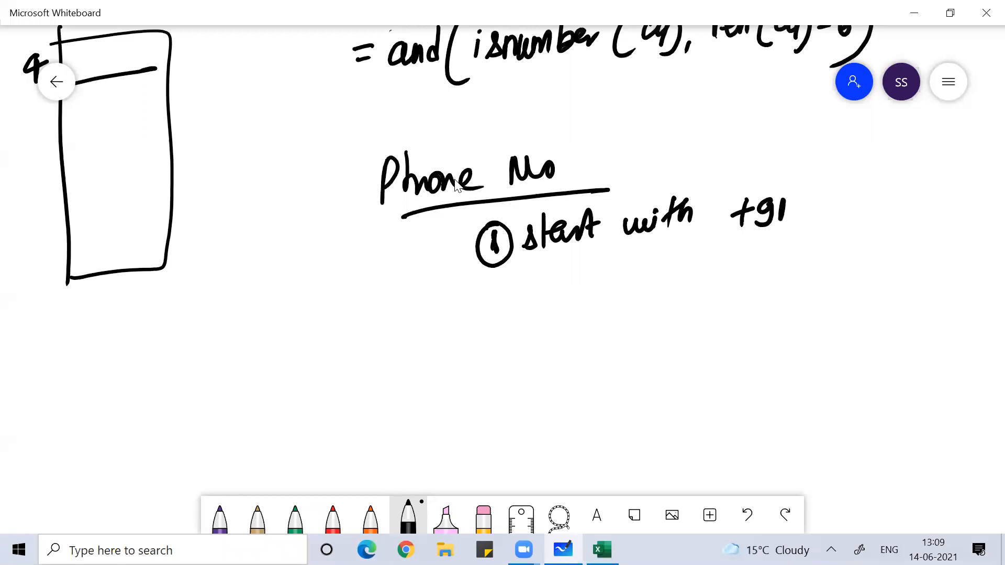
{"action": "key", "text": "alt+Tab"}
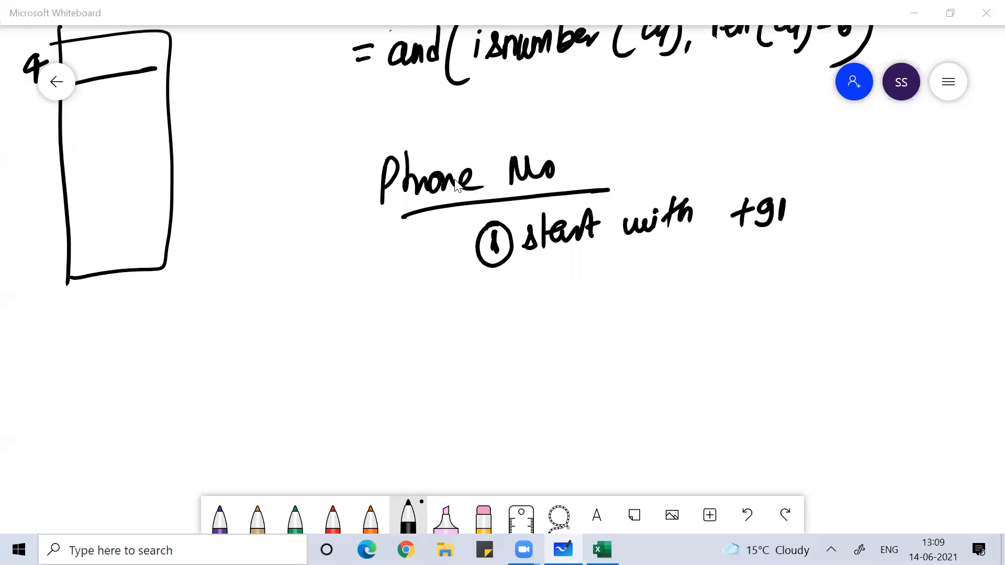
{"action": "key", "text": "shift+Down"}
{"action": "key", "text": "shift+Down"}
{"action": "key", "text": "shift+Down"}
{"action": "key", "text": "shift+Down"}
{"action": "key", "text": "shift+Down"}
{"action": "key", "text": "shift+Down"}
{"action": "key", "text": "shift+Down"}
{"action": "key", "text": "shift+Down"}
{"action": "key", "text": "shift+Down"}
{"action": "key", "text": "shift+Down"}
{"action": "key", "text": "shift+Down"}
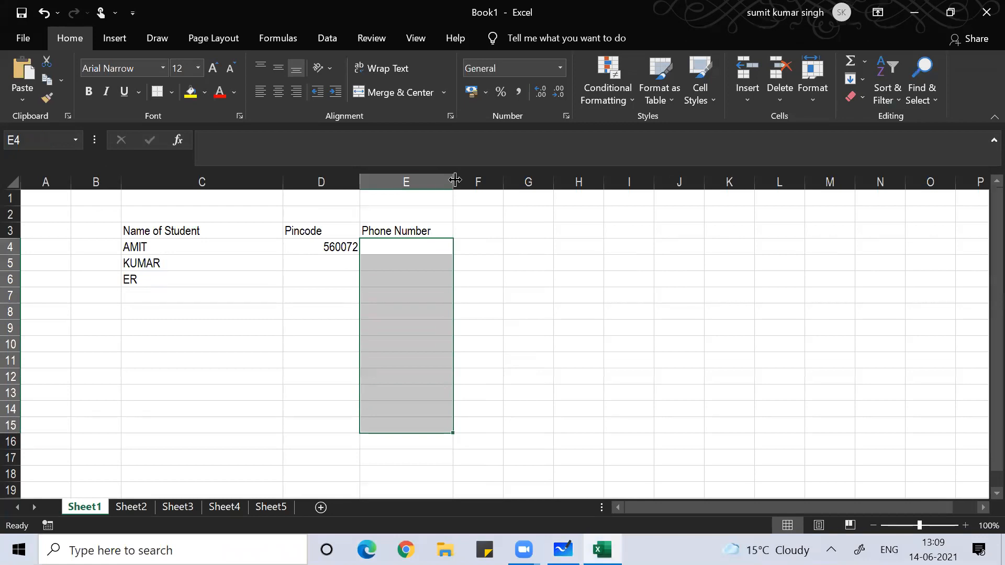
{"action": "key", "text": "ctrl+1"}
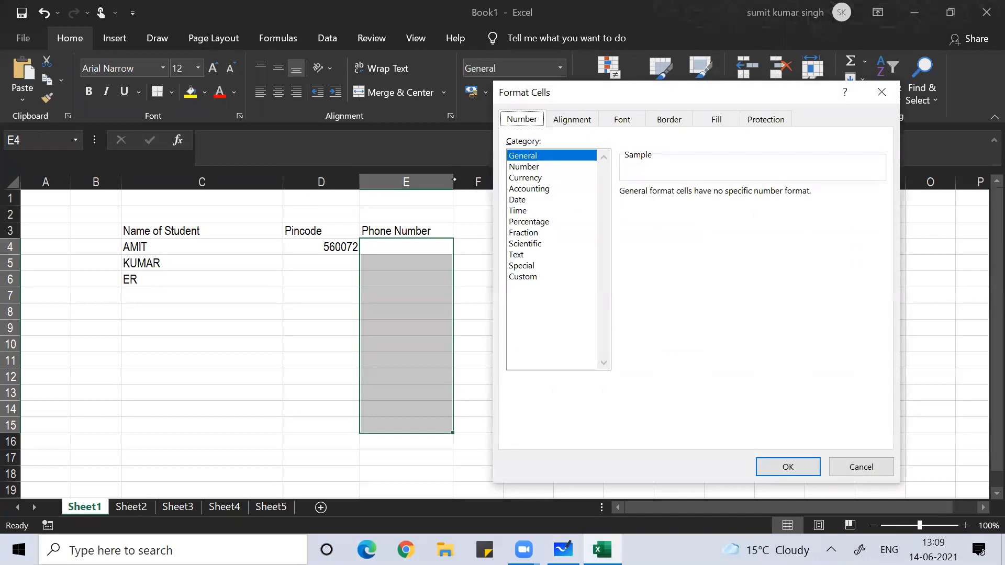
{"action": "left_click", "coordinate": [520, 276]}
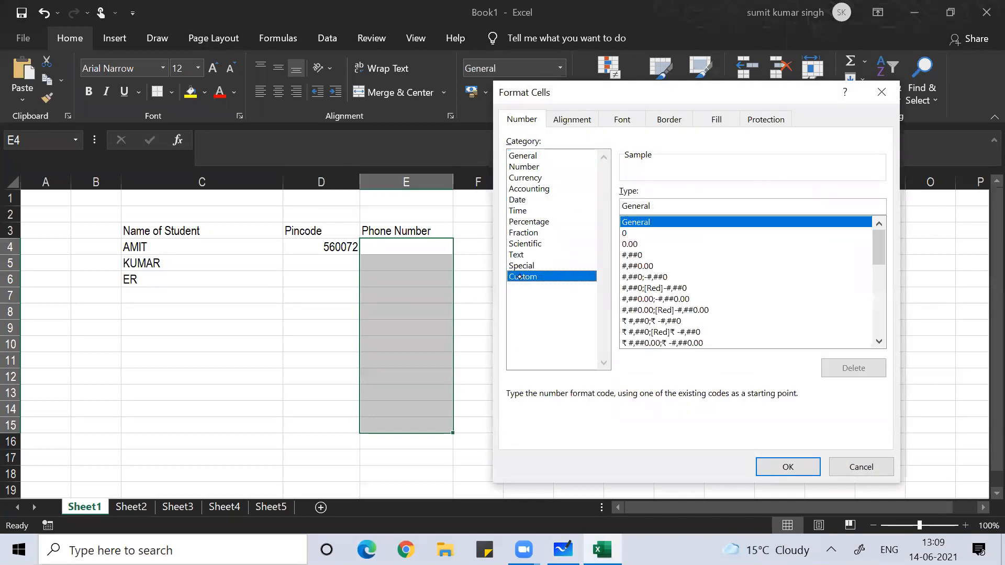
{"action": "double_click", "coordinate": [677, 209]}
{"action": "key", "text": "BackSpace"}
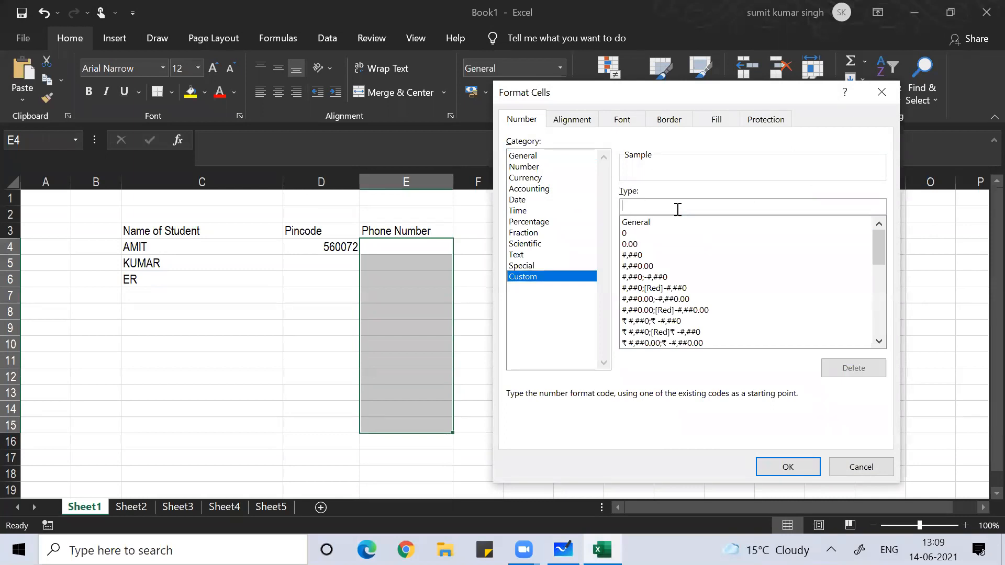
{"action": "type", "text": "+91 0000000000"}
{"action": "left_click", "coordinate": [783, 464]}
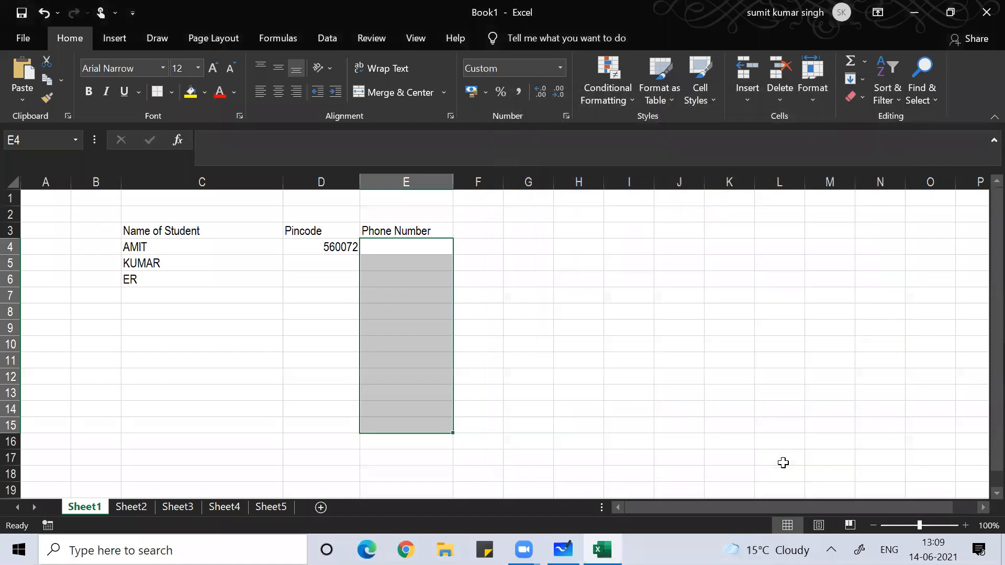
{"action": "type", "text": "89"}
{"action": "key", "text": "Return"}
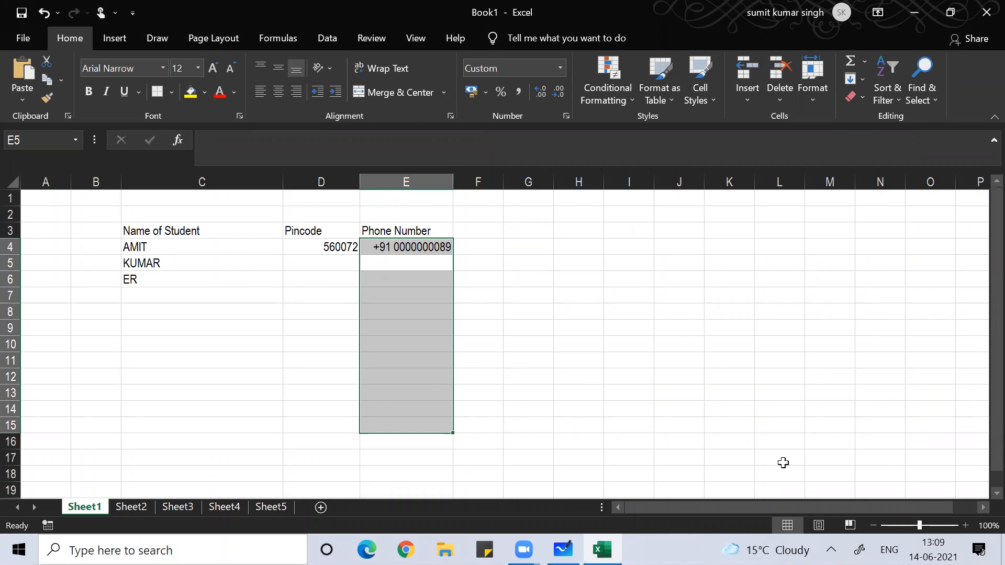
{"action": "type", "text": "677"}
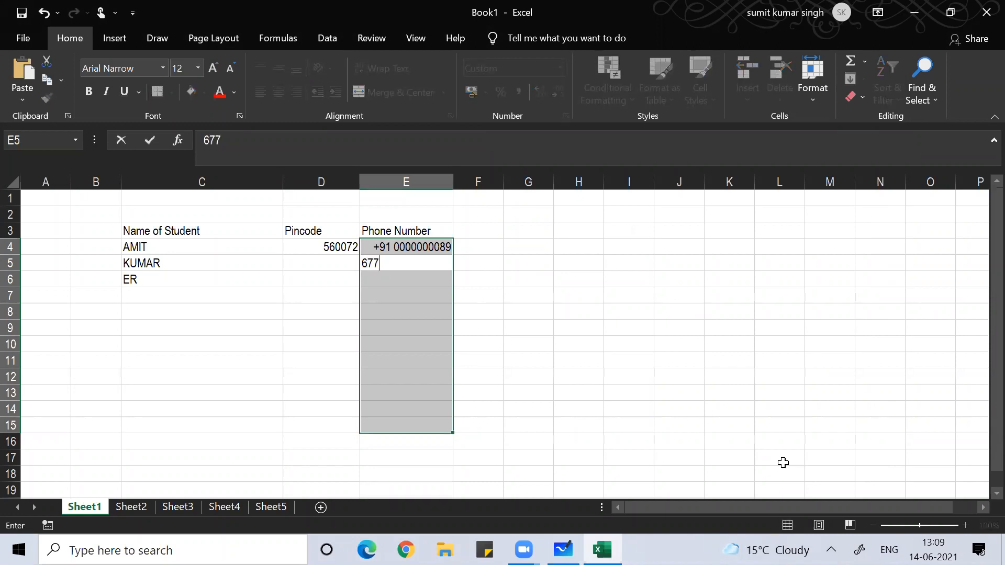
{"action": "type", "text": "7777"}
{"action": "key", "text": "Return"}
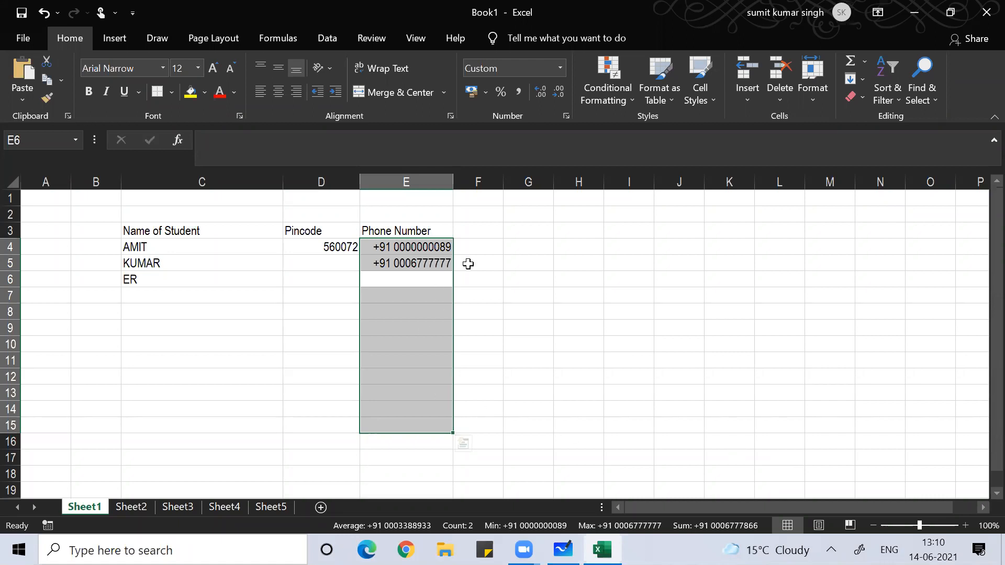
{"action": "left_click", "coordinate": [396, 245]}
{"action": "key", "text": "shift+Down"}
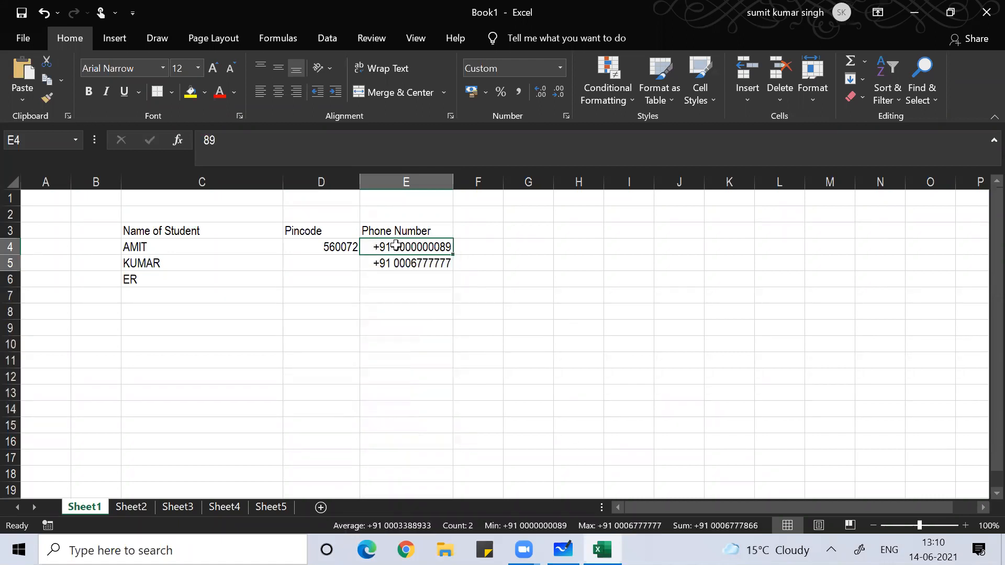
{"action": "key", "text": "Delete"}
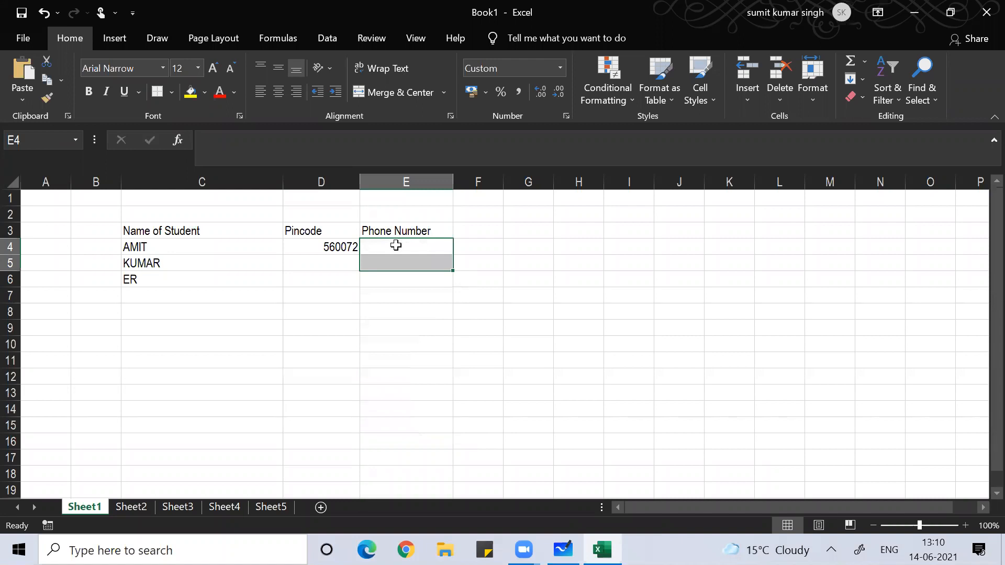
{"action": "left_click", "coordinate": [332, 366]}
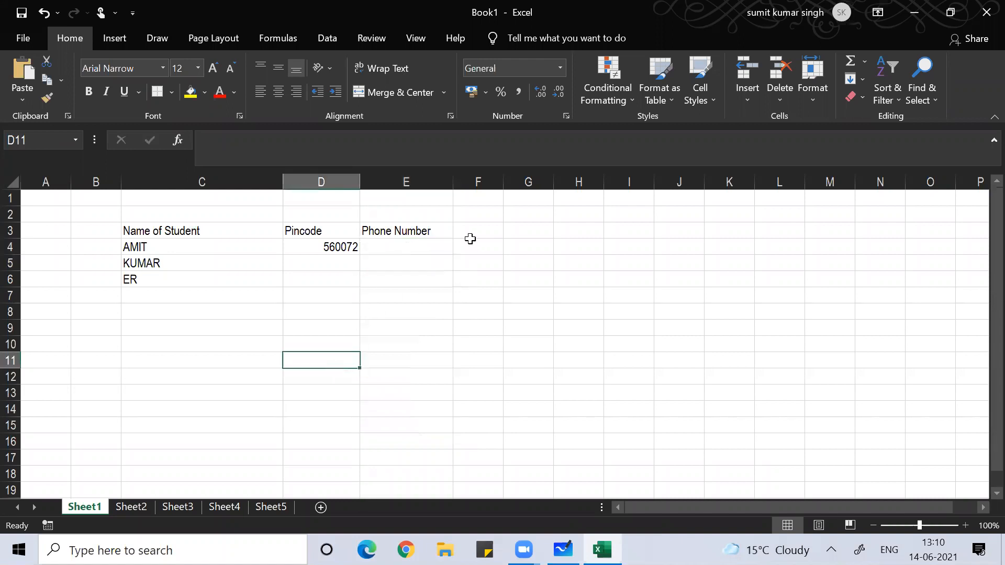
{"action": "left_click", "coordinate": [405, 250]}
{"action": "key", "text": "shift+Down"}
{"action": "key", "text": "shift+Down"}
{"action": "key", "text": "shift+Down"}
{"action": "key", "text": "shift+Down"}
{"action": "key", "text": "shift+Down"}
{"action": "key", "text": "shift+Down"}
{"action": "key", "text": "shift+Down"}
{"action": "key", "text": "shift+Down"}
{"action": "key", "text": "shift+Down"}
{"action": "key", "text": "shift+Down"}
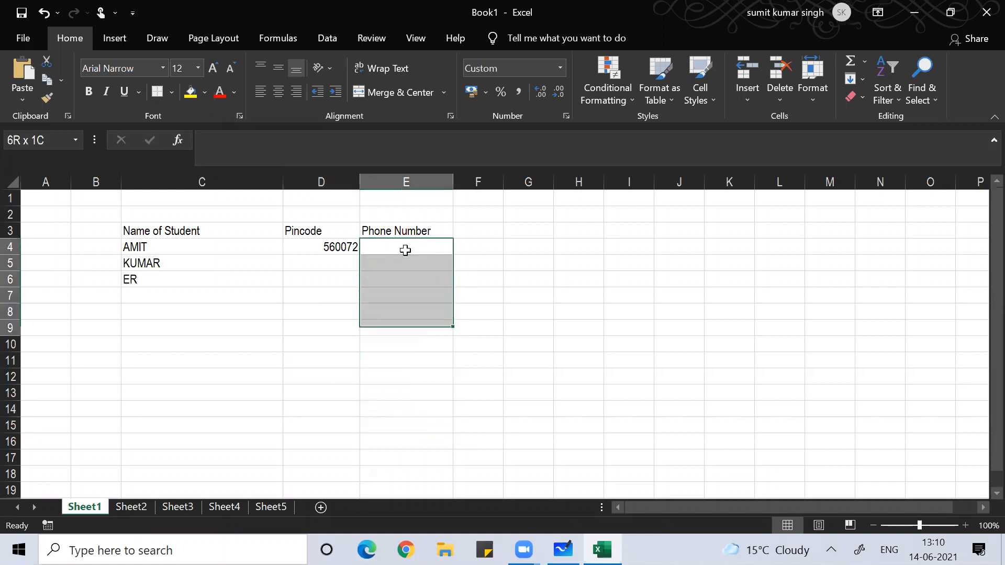
{"action": "key", "text": "shift+Down"}
{"action": "key", "text": "shift+Down"}
{"action": "key", "text": "shift+Down"}
{"action": "key", "text": "shift+Down"}
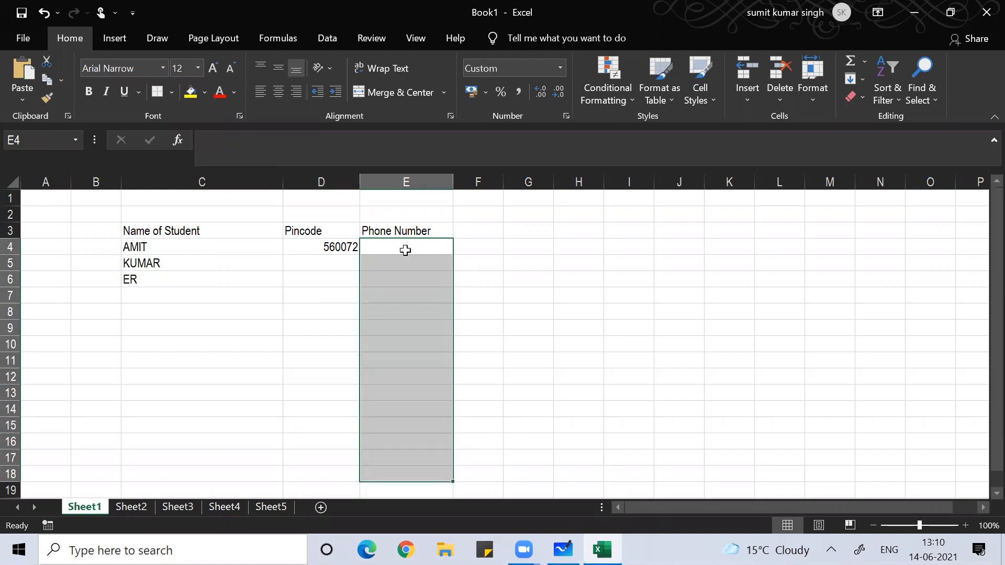
{"action": "key", "text": "alt"}
- Open Data Validation for the Phone Number cells and choose a Custom rule
{"action": "key", "text": "d"}
{"action": "key", "text": "l"}
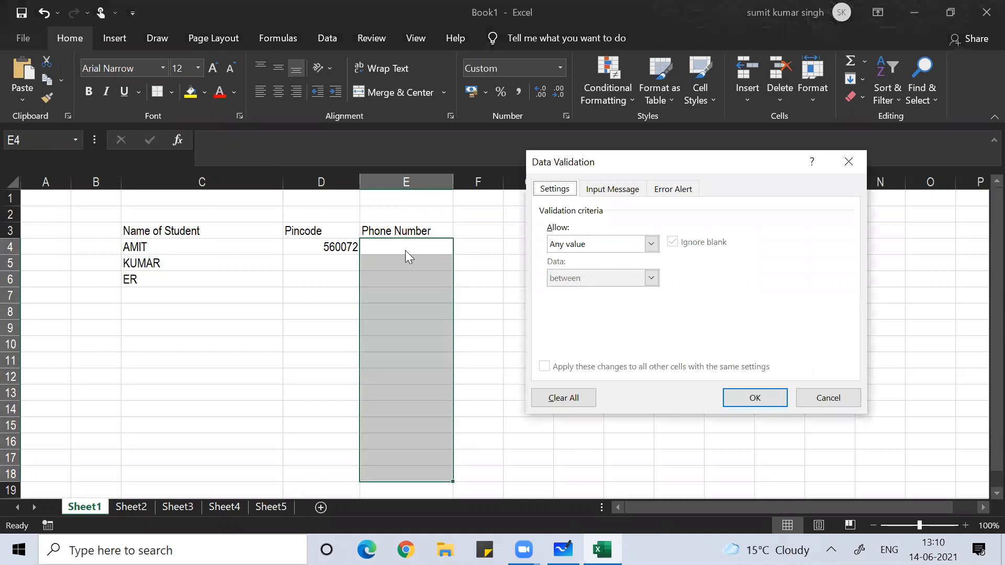
{"action": "left_click", "coordinate": [643, 243]}
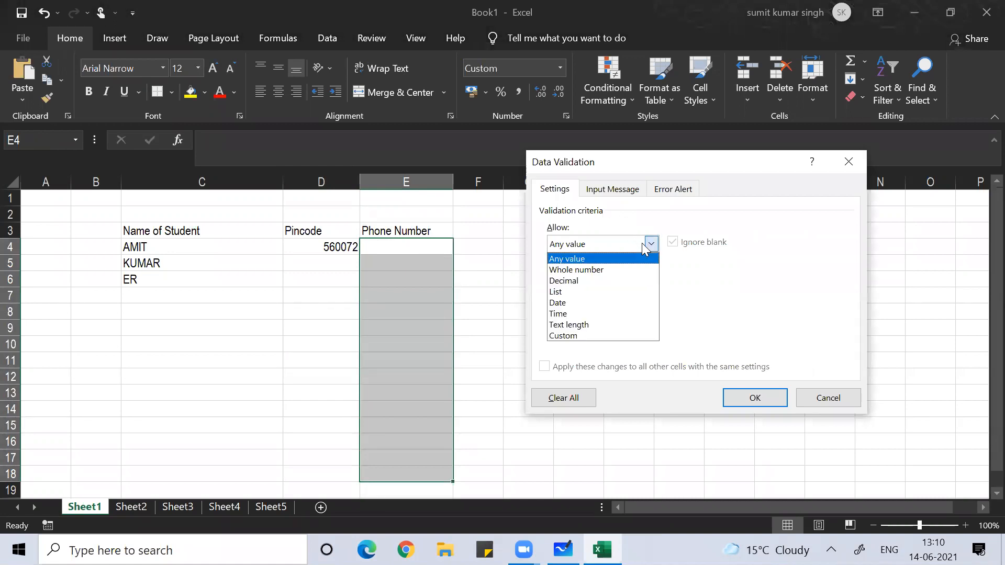
{"action": "left_click", "coordinate": [576, 335]}
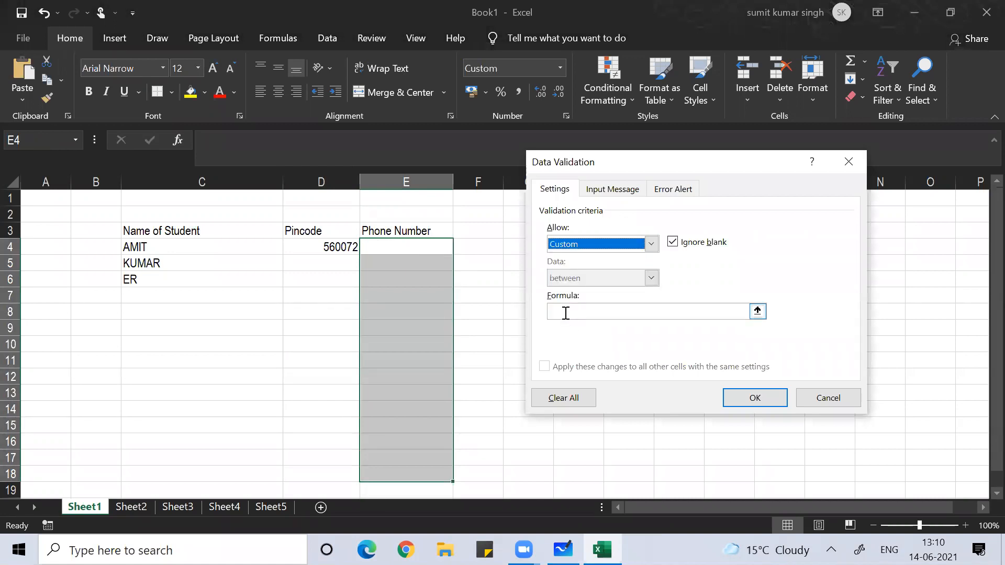
{"action": "left_click", "coordinate": [565, 313]}
- Start the formula with =and(isnumber(E4), len(e4)=10
{"action": "type", "text": "=a"}
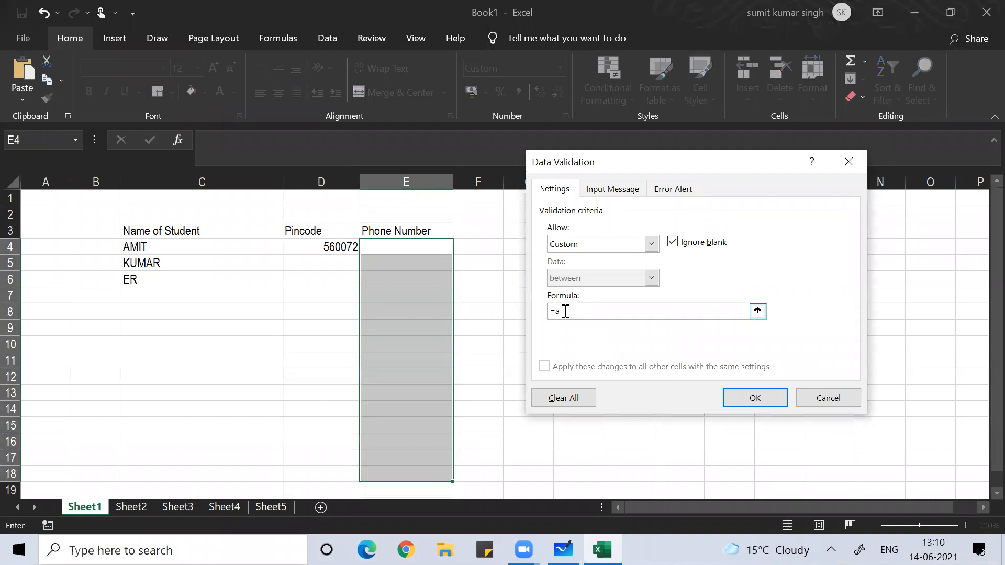
{"action": "type", "text": "nd("}
{"action": "type", "text": "isnumber("}
{"action": "left_click", "coordinate": [409, 246]}
{"action": "type", "text": "),"}
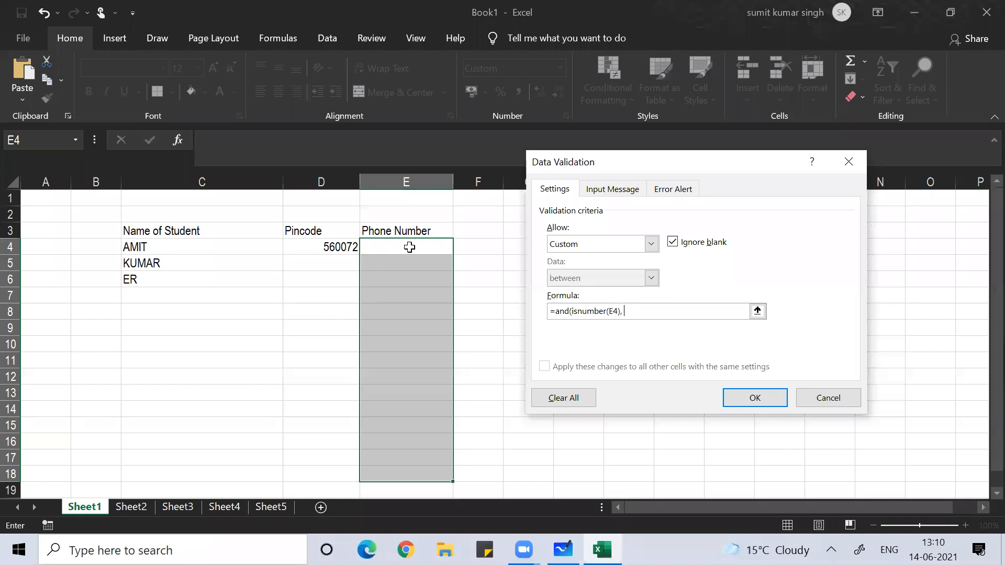
{"action": "type", "text": " len(e4)=10, countif("}
- Add countif($E$4:$E$18,E4)<2 to the formula so each number must be unique
{"action": "left_click", "coordinate": [416, 243]}
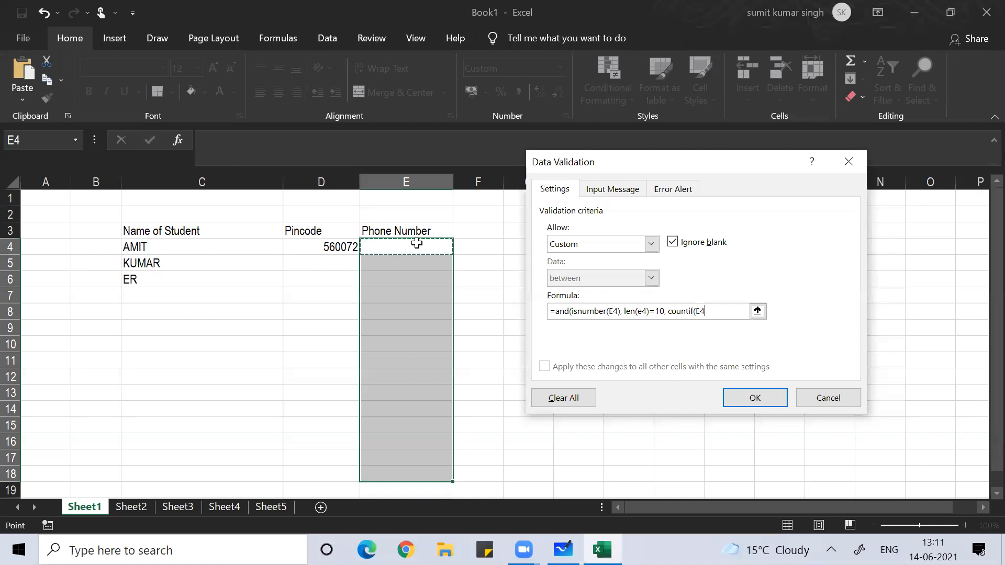
{"action": "key", "text": "shift+Down"}
{"action": "key", "text": "shift+Down"}
{"action": "key", "text": "shift+Down"}
{"action": "key", "text": "shift+Down"}
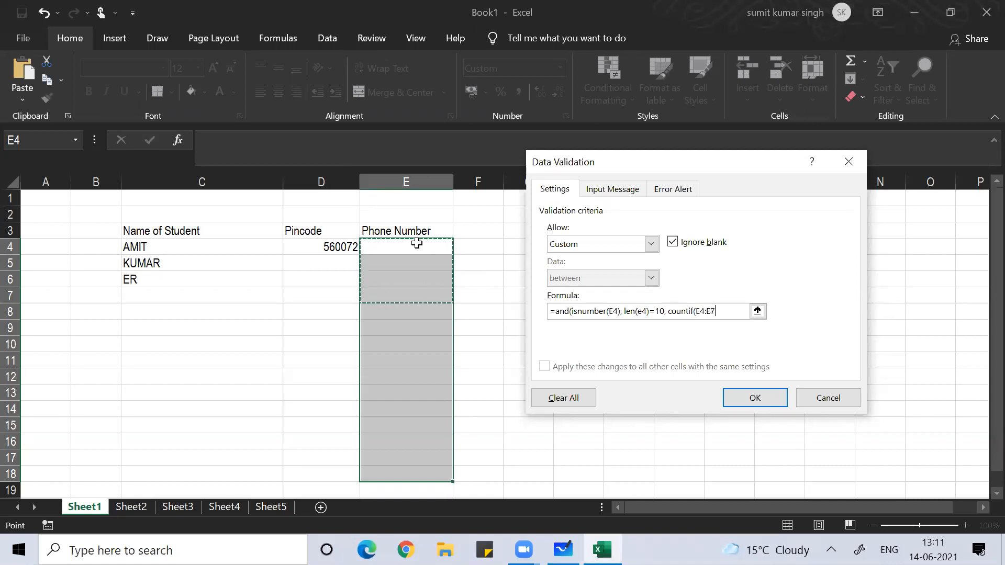
{"action": "key", "text": "shift+Down"}
{"action": "key", "text": "shift+Down"}
{"action": "key", "text": "shift+Down"}
{"action": "key", "text": "shift+Down"}
{"action": "key", "text": "shift+Down"}
{"action": "key", "text": "shift+Down"}
{"action": "key", "text": "shift+Down"}
{"action": "key", "text": "shift+Down"}
{"action": "key", "text": "shift+Down"}
{"action": "key", "text": "shift+Down"}
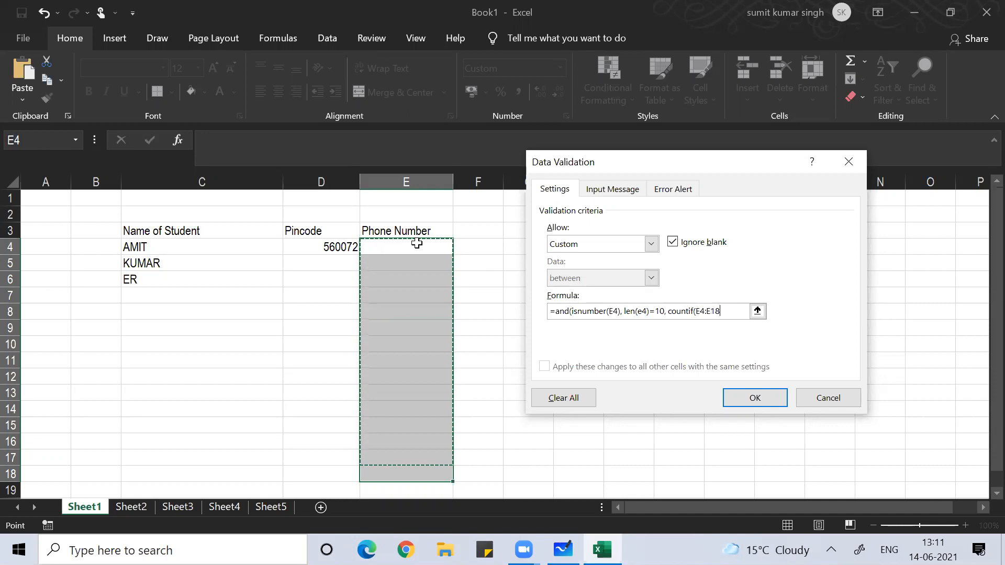
{"action": "key", "text": "F4"}
{"action": "type", "text": ","}
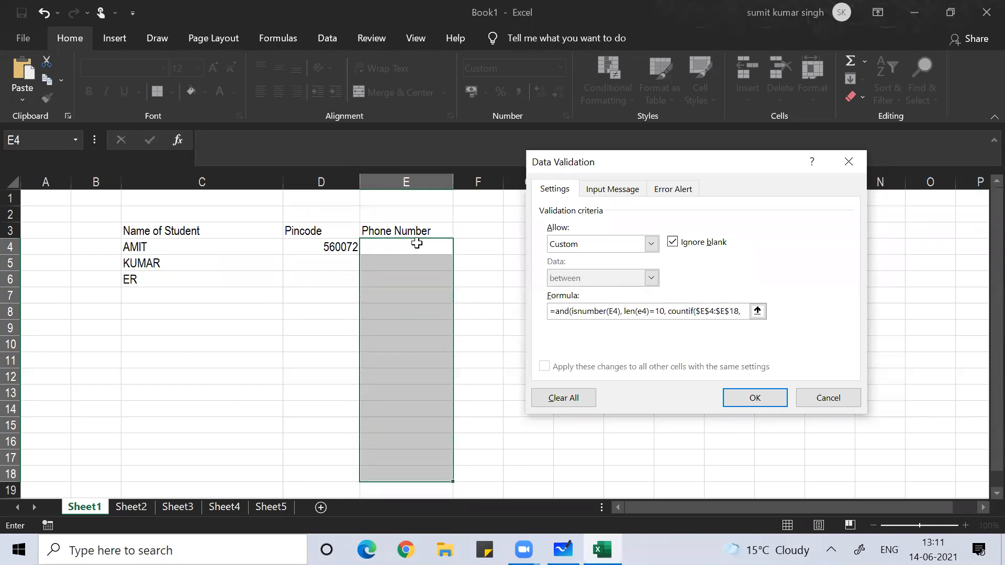
{"action": "left_click", "coordinate": [387, 244]}
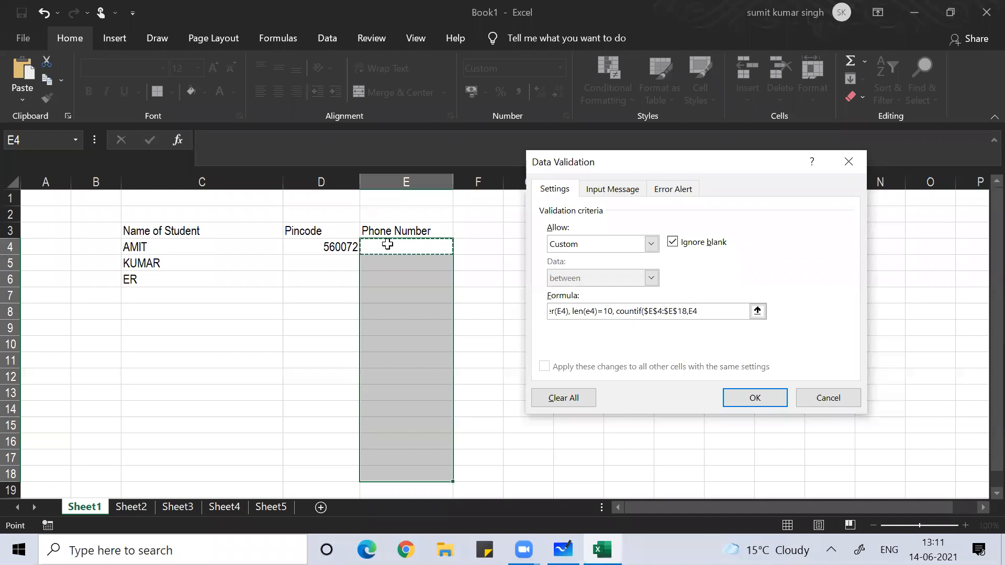
{"action": "type", "text": ")"}
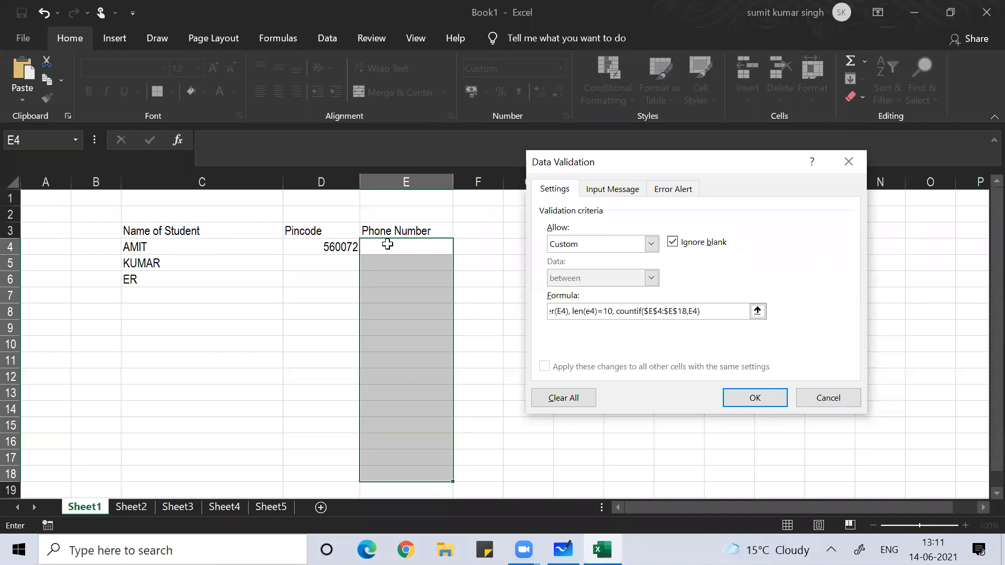
{"action": "type", "text": "<2)"}
{"action": "left_click", "coordinate": [747, 401]}
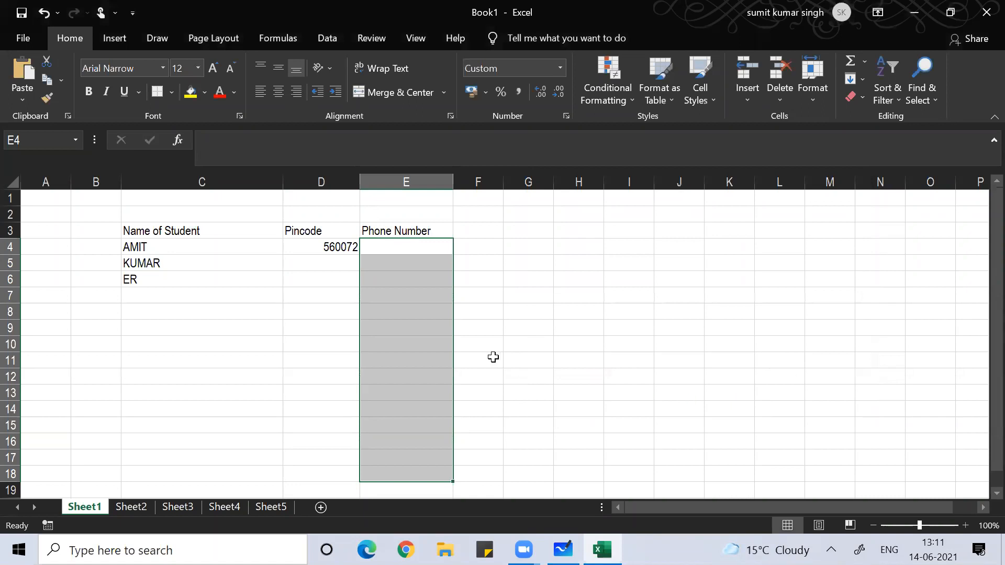
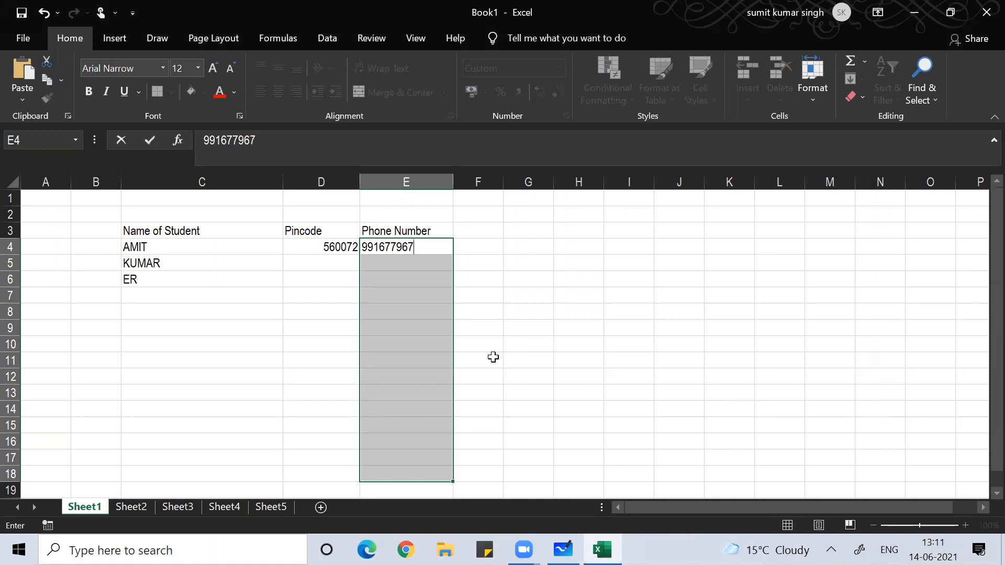
{"action": "key", "text": "Return"}
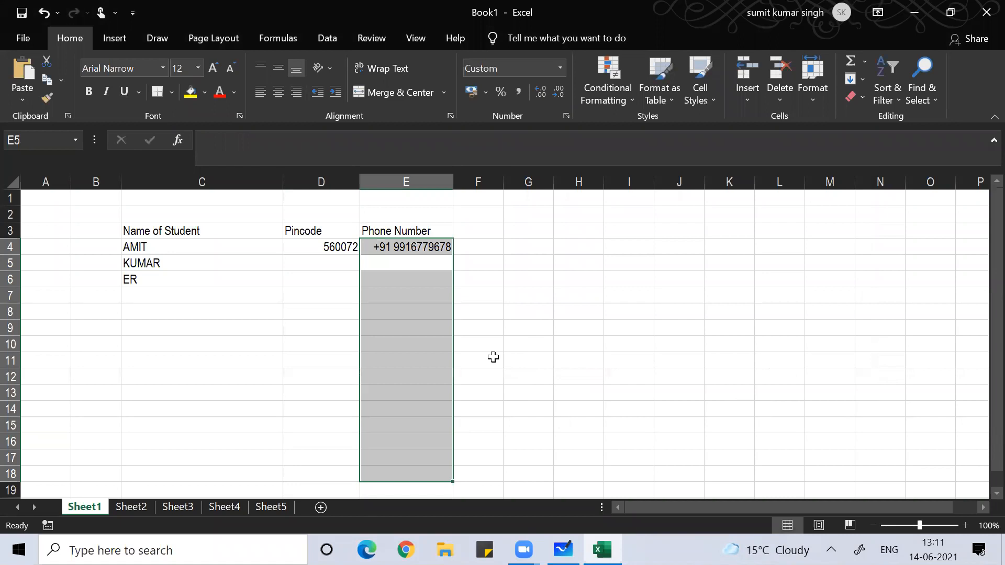
{"action": "key", "text": "shift+BackSpace"}
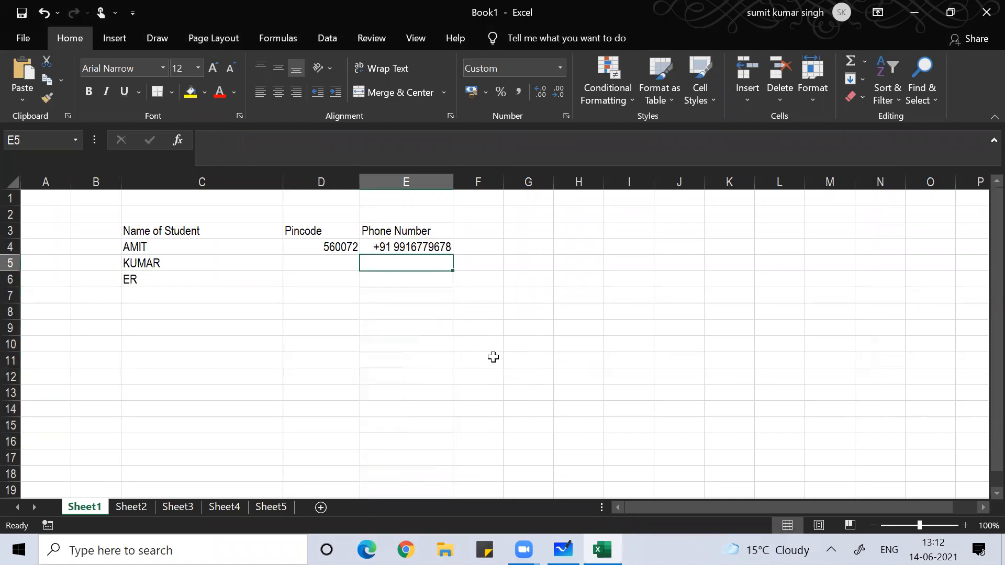
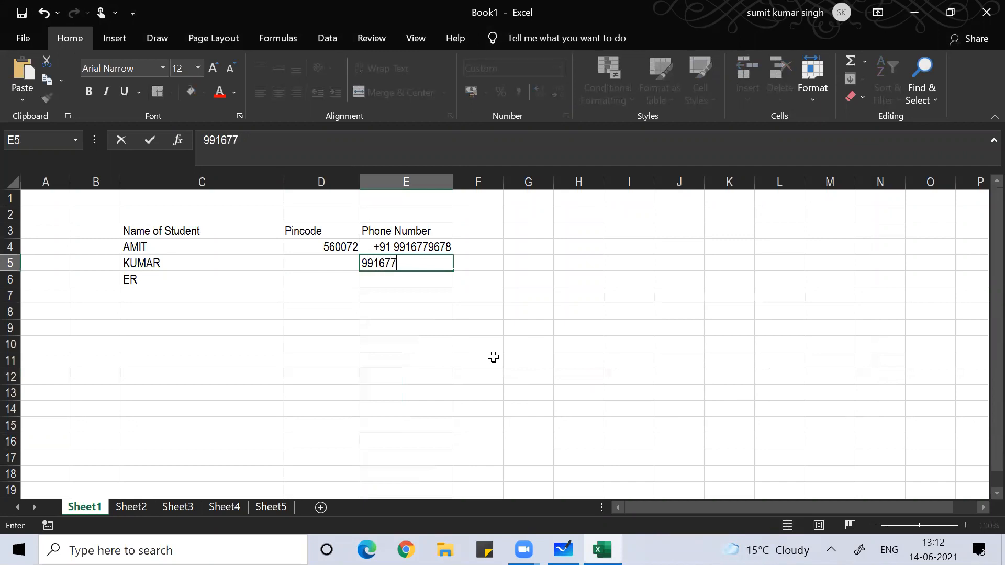
{"action": "key", "text": "Return"}
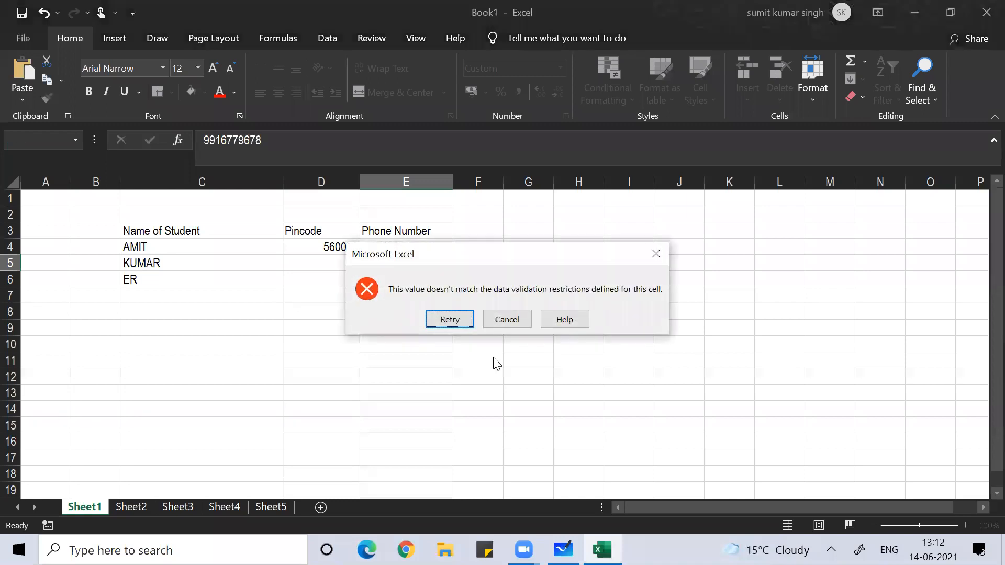
{"action": "left_click", "coordinate": [505, 321]}
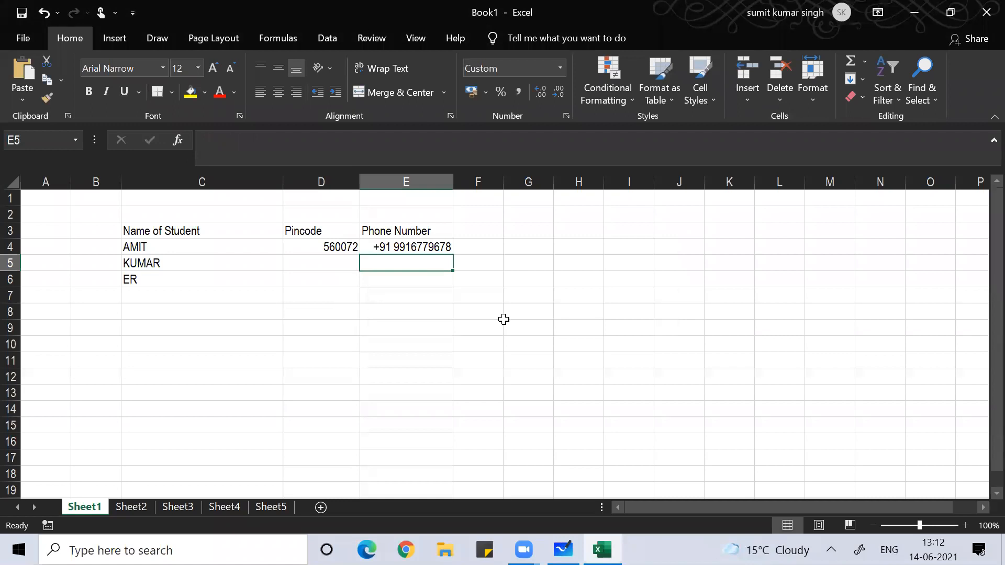
{"action": "type", "text": "h"}
{"action": "key", "text": "Return"}
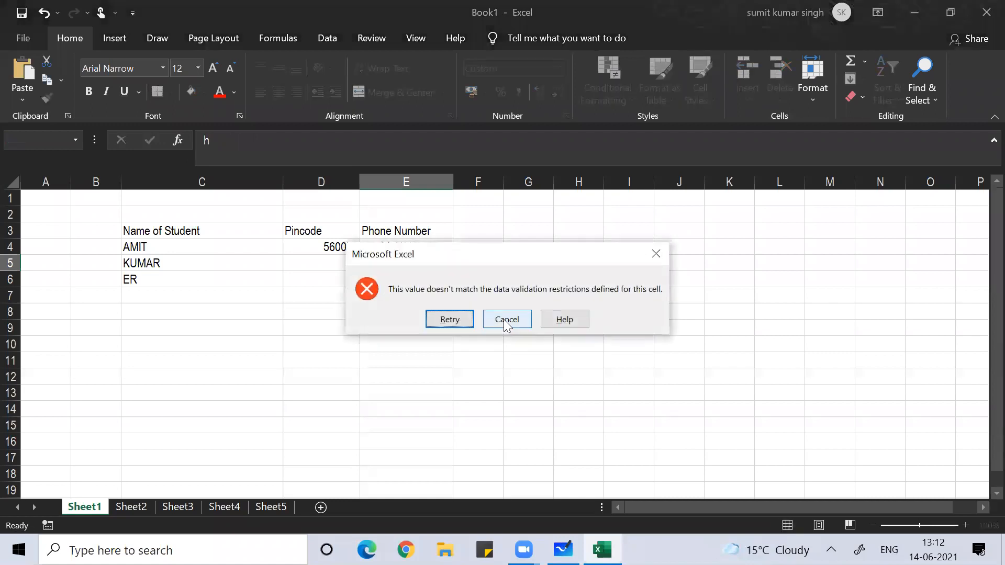
{"action": "key", "text": "Return"}
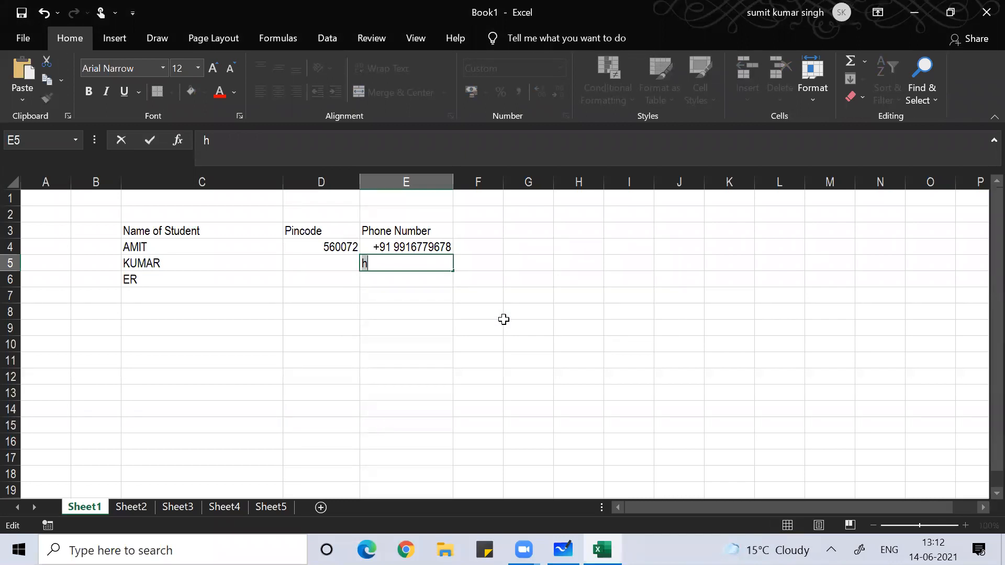
{"action": "key", "text": "alt+Tab"}
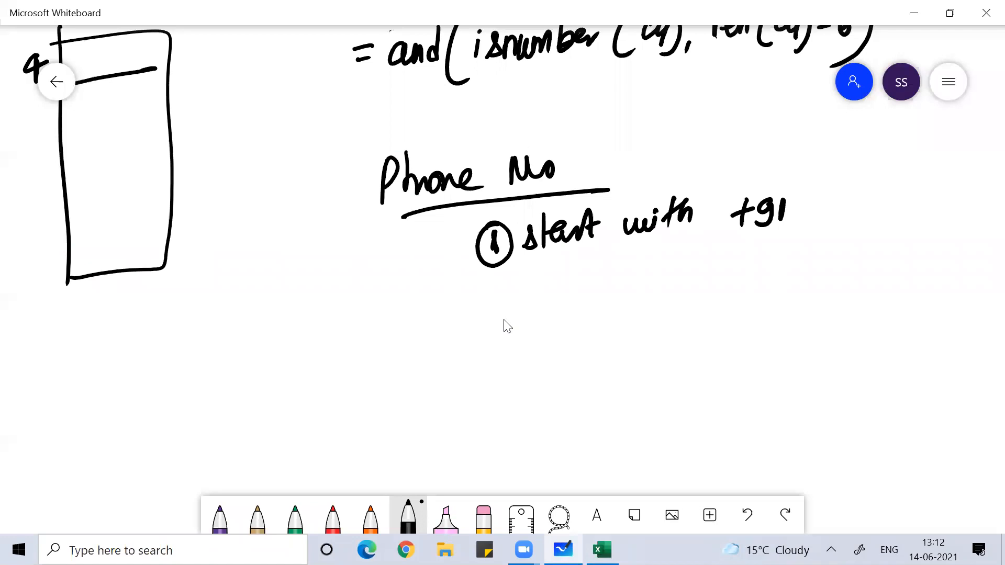
- Draw an arrow under 'start with +91' and write 'Format cell custom' beneath it
{"action": "mouse_move", "coordinate": [608, 257]}
{"action": "left_mouse_down"}
{"action": "mouse_move", "coordinate": [608, 288]}
{"action": "mouse_move", "coordinate": [621, 278]}
{"action": "left_mouse_up"}
{"action": "left_click_drag", "start_coordinate": [556, 425], "coordinate": [648, 385]}
{"action": "left_click_drag", "start_coordinate": [614, 317], "coordinate": [613, 352]}
{"action": "mouse_move", "coordinate": [610, 318]}
{"action": "left_mouse_down"}
{"action": "mouse_move", "coordinate": [628, 311]}
{"action": "mouse_move", "coordinate": [629, 331]}
{"action": "left_mouse_up"}
{"action": "mouse_move", "coordinate": [637, 325]}
{"action": "left_mouse_down"}
{"action": "mouse_move", "coordinate": [643, 334]}
{"action": "mouse_move", "coordinate": [660, 318]}
{"action": "mouse_move", "coordinate": [686, 324]}
{"action": "mouse_move", "coordinate": [716, 306]}
{"action": "mouse_move", "coordinate": [713, 316]}
{"action": "left_mouse_up"}
{"action": "left_click_drag", "start_coordinate": [705, 301], "coordinate": [787, 296]}
{"action": "mouse_move", "coordinate": [729, 340]}
{"action": "left_mouse_down"}
{"action": "mouse_move", "coordinate": [718, 360]}
{"action": "mouse_move", "coordinate": [761, 339]}
{"action": "mouse_move", "coordinate": [756, 350]}
{"action": "left_mouse_up"}
{"action": "left_click_drag", "start_coordinate": [770, 314], "coordinate": [767, 348]}
{"action": "mouse_move", "coordinate": [791, 325]}
{"action": "left_mouse_down"}
{"action": "mouse_move", "coordinate": [772, 341]}
{"action": "mouse_move", "coordinate": [791, 317]}
{"action": "left_mouse_up"}
{"action": "mouse_move", "coordinate": [797, 329]}
{"action": "left_mouse_down"}
{"action": "mouse_move", "coordinate": [809, 314]}
{"action": "mouse_move", "coordinate": [818, 329]}
{"action": "left_mouse_up"}
{"action": "left_click_drag", "start_coordinate": [757, 388], "coordinate": [780, 385]}
{"action": "left_click_drag", "start_coordinate": [769, 374], "coordinate": [767, 402]}
{"action": "mouse_move", "coordinate": [799, 372]}
{"action": "left_mouse_down"}
{"action": "mouse_move", "coordinate": [785, 384]}
{"action": "mouse_move", "coordinate": [793, 399]}
{"action": "left_mouse_up"}
{"action": "left_click_drag", "start_coordinate": [807, 370], "coordinate": [806, 397]}
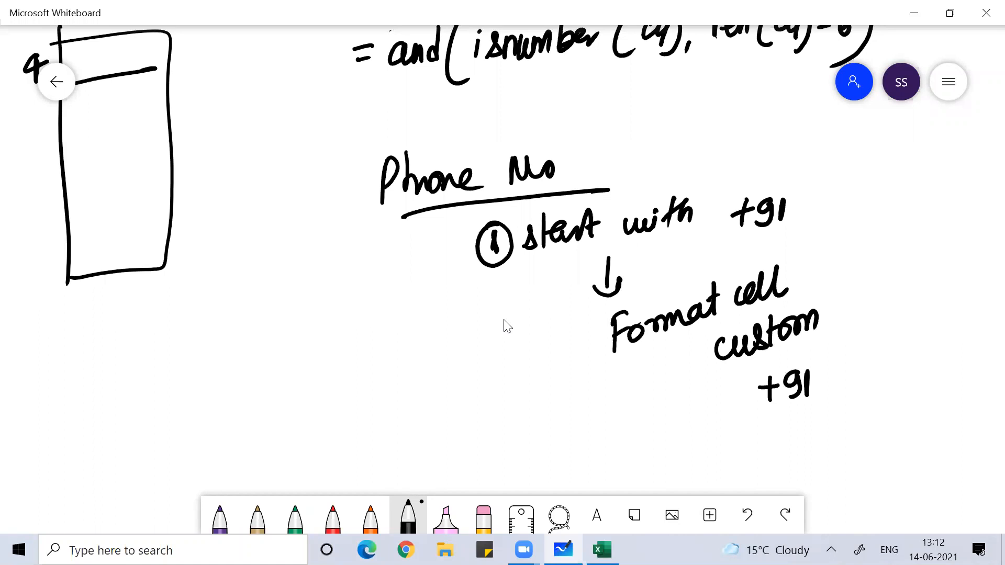
{"action": "left_click_drag", "start_coordinate": [852, 371], "coordinate": [900, 369]}
{"action": "left_click_drag", "start_coordinate": [928, 366], "coordinate": [969, 359]}
{"action": "scroll", "coordinate": [503, 320], "scroll_direction": "right", "scroll_amount": 4}
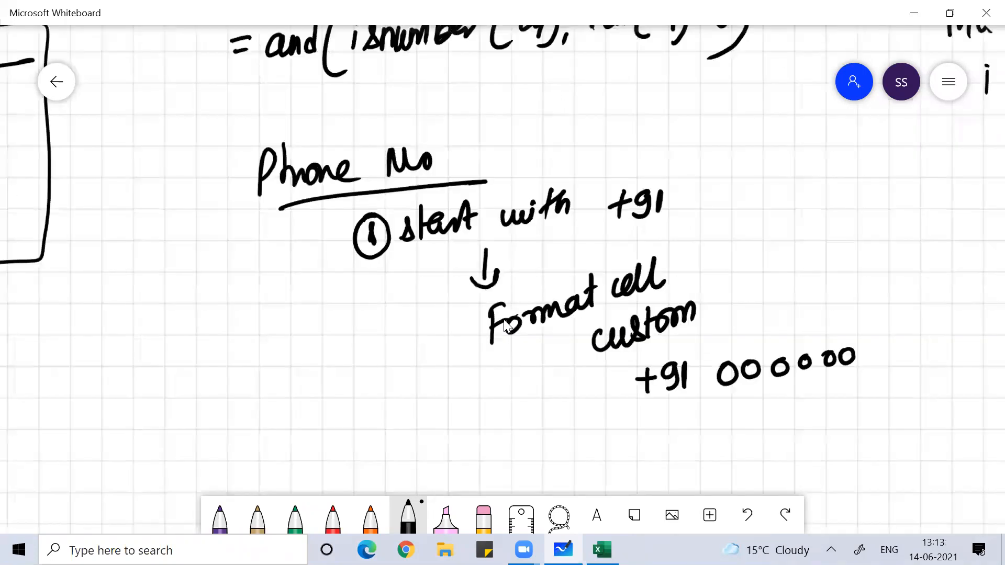
{"action": "mouse_move", "coordinate": [817, 337]}
{"action": "left_mouse_down"}
{"action": "mouse_move", "coordinate": [826, 340]}
{"action": "mouse_move", "coordinate": [794, 344]}
{"action": "mouse_move", "coordinate": [859, 331]}
{"action": "left_mouse_up"}
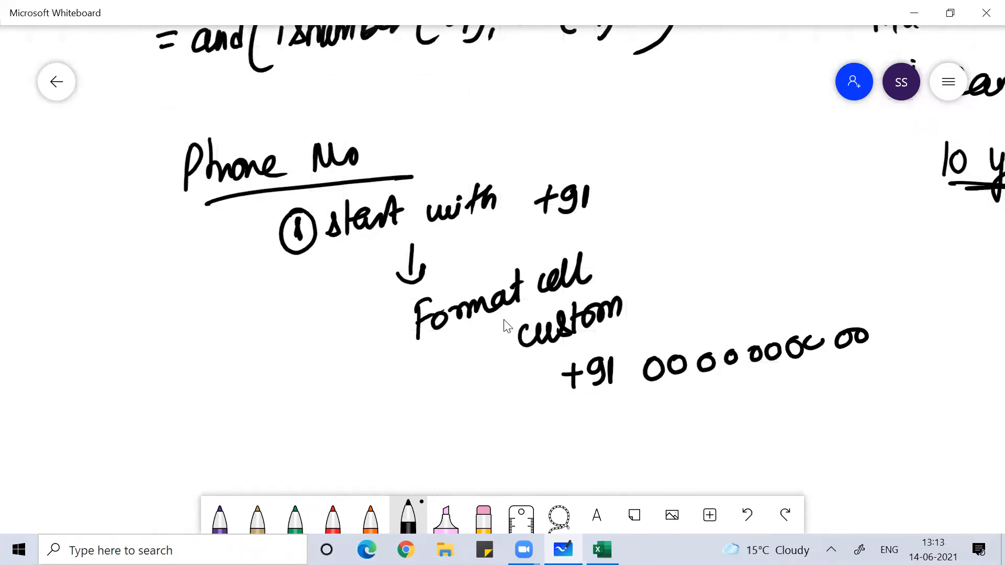
- Start point ii with a circled numeral and the shortcut 'Alt+D+L'
{"action": "left_click", "coordinate": [520, 517]}
{"action": "mouse_move", "coordinate": [362, 442]}
{"action": "left_mouse_down"}
{"action": "mouse_move", "coordinate": [360, 466]}
{"action": "mouse_move", "coordinate": [347, 471]}
{"action": "left_mouse_up"}
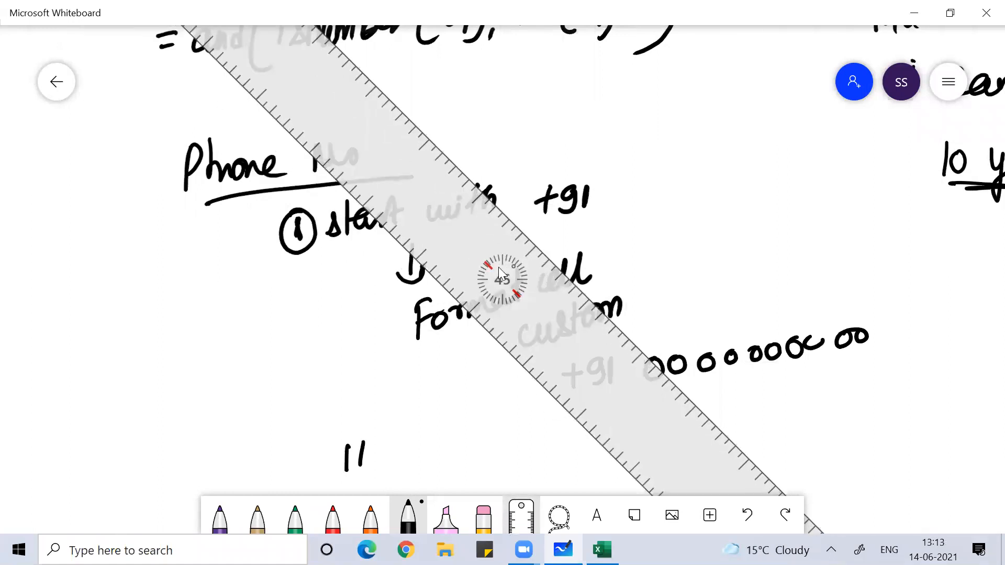
{"action": "left_click_drag", "start_coordinate": [351, 423], "coordinate": [343, 428]}
{"action": "left_click", "coordinate": [520, 517]}
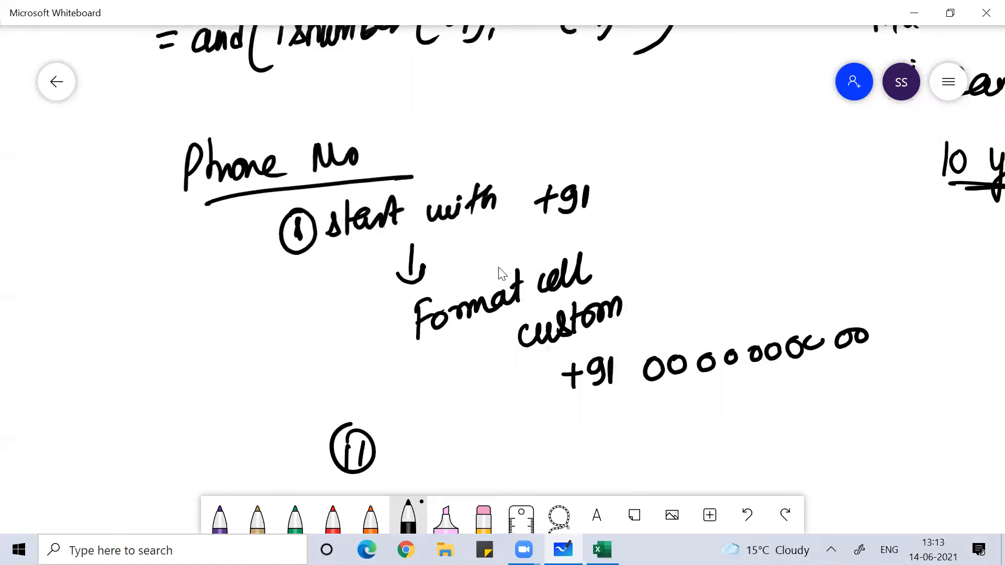
{"action": "mouse_move", "coordinate": [420, 431]}
{"action": "left_mouse_down"}
{"action": "mouse_move", "coordinate": [413, 459]}
{"action": "mouse_move", "coordinate": [430, 452]}
{"action": "left_mouse_up"}
{"action": "mouse_move", "coordinate": [429, 425]}
{"action": "left_mouse_down"}
{"action": "mouse_move", "coordinate": [423, 453]}
{"action": "mouse_move", "coordinate": [434, 456]}
{"action": "left_mouse_up"}
{"action": "mouse_move", "coordinate": [453, 418]}
{"action": "left_mouse_down"}
{"action": "mouse_move", "coordinate": [446, 453]}
{"action": "mouse_move", "coordinate": [463, 430]}
{"action": "left_mouse_up"}
{"action": "mouse_move", "coordinate": [472, 439]}
{"action": "left_mouse_down"}
{"action": "mouse_move", "coordinate": [489, 430]}
{"action": "mouse_move", "coordinate": [483, 448]}
{"action": "left_mouse_up"}
{"action": "left_click_drag", "start_coordinate": [502, 419], "coordinate": [501, 444]}
{"action": "mouse_move", "coordinate": [525, 432]}
{"action": "left_mouse_down"}
{"action": "mouse_move", "coordinate": [541, 428]}
{"action": "mouse_move", "coordinate": [533, 444]}
{"action": "left_mouse_up"}
{"action": "mouse_move", "coordinate": [553, 413]}
{"action": "left_mouse_down"}
{"action": "mouse_move", "coordinate": [549, 438]}
{"action": "mouse_move", "coordinate": [573, 430]}
{"action": "left_mouse_up"}
- Write 'custom' below the Alt+D+L shortcut
{"action": "scroll", "coordinate": [499, 267], "scroll_direction": "down", "scroll_amount": 2}
{"action": "scroll", "coordinate": [498, 268], "scroll_direction": "left", "scroll_amount": 4}
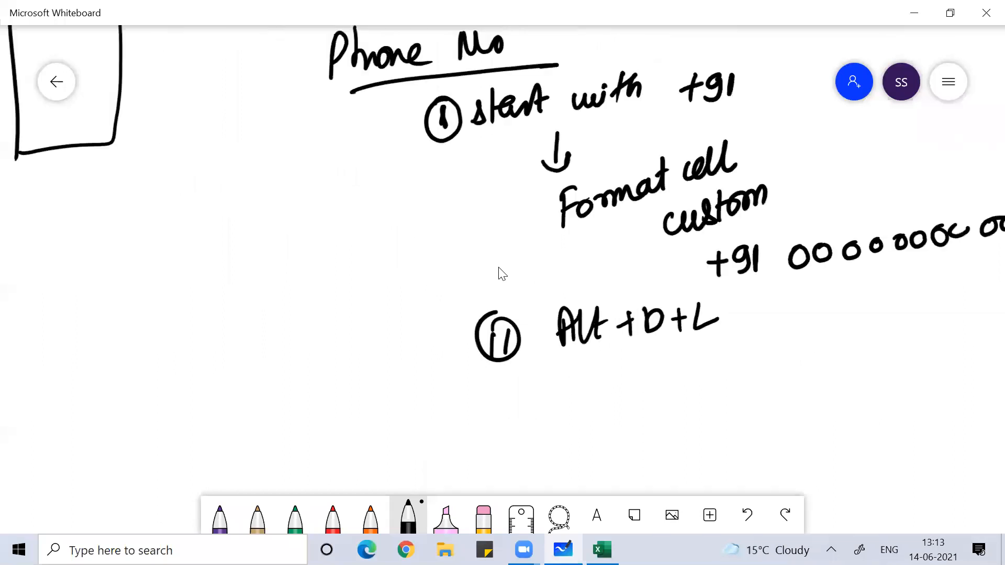
{"action": "scroll", "coordinate": [498, 268], "scroll_direction": "right", "scroll_amount": 2}
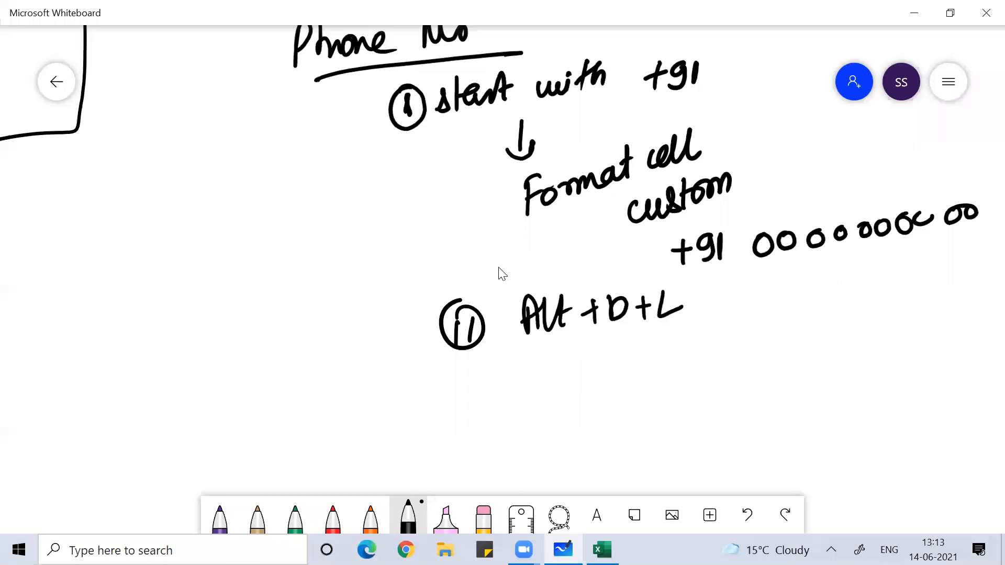
{"action": "mouse_move", "coordinate": [657, 350]}
{"action": "left_mouse_down"}
{"action": "mouse_move", "coordinate": [659, 372]}
{"action": "mouse_move", "coordinate": [689, 344]}
{"action": "mouse_move", "coordinate": [685, 367]}
{"action": "left_mouse_up"}
{"action": "mouse_move", "coordinate": [699, 334]}
{"action": "left_mouse_down"}
{"action": "mouse_move", "coordinate": [703, 362]}
{"action": "mouse_move", "coordinate": [717, 344]}
{"action": "left_mouse_up"}
{"action": "left_click_drag", "start_coordinate": [712, 348], "coordinate": [741, 350]}
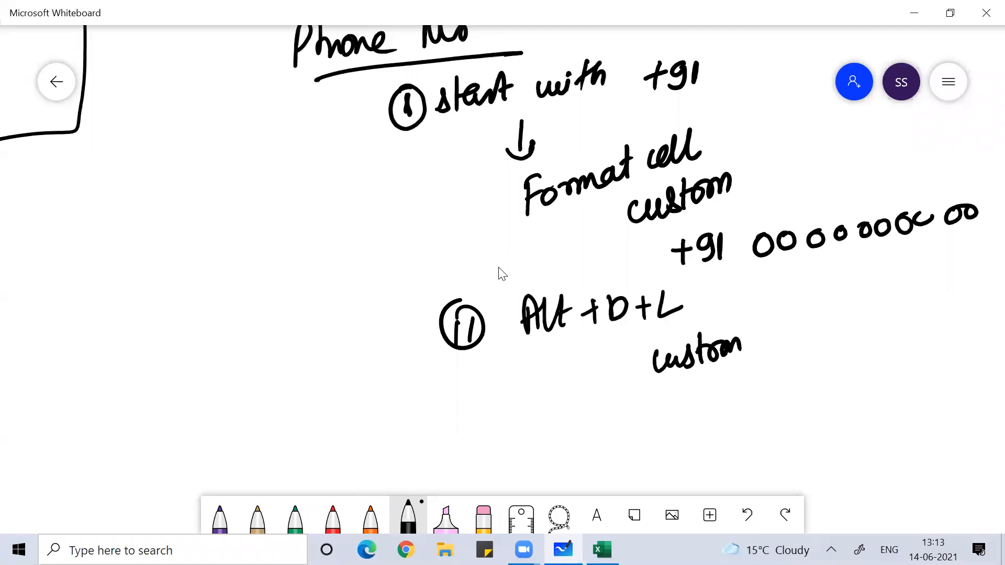
- Handwrite the opening '=and(isnumber(E4)' of the formula on the whiteboard
{"action": "left_click_drag", "start_coordinate": [580, 443], "coordinate": [598, 438]}
{"action": "left_click_drag", "start_coordinate": [584, 458], "coordinate": [644, 444]}
{"action": "mouse_move", "coordinate": [654, 414]}
{"action": "left_mouse_down"}
{"action": "mouse_move", "coordinate": [655, 434]}
{"action": "mouse_move", "coordinate": [668, 435]}
{"action": "left_mouse_up"}
{"action": "mouse_move", "coordinate": [694, 400]}
{"action": "left_mouse_down"}
{"action": "mouse_move", "coordinate": [684, 421]}
{"action": "mouse_move", "coordinate": [704, 444]}
{"action": "left_mouse_up"}
{"action": "mouse_move", "coordinate": [708, 411]}
{"action": "left_mouse_down"}
{"action": "mouse_move", "coordinate": [710, 429]}
{"action": "mouse_move", "coordinate": [752, 400]}
{"action": "mouse_move", "coordinate": [785, 391]}
{"action": "mouse_move", "coordinate": [791, 407]}
{"action": "mouse_move", "coordinate": [820, 392]}
{"action": "left_mouse_up"}
{"action": "mouse_move", "coordinate": [816, 402]}
{"action": "left_mouse_down"}
{"action": "mouse_move", "coordinate": [833, 381]}
{"action": "mouse_move", "coordinate": [853, 401]}
{"action": "mouse_move", "coordinate": [858, 386]}
{"action": "mouse_move", "coordinate": [884, 392]}
{"action": "left_mouse_up"}
{"action": "left_click_drag", "start_coordinate": [888, 353], "coordinate": [869, 414]}
{"action": "left_click_drag", "start_coordinate": [498, 268], "coordinate": [412, 231]}
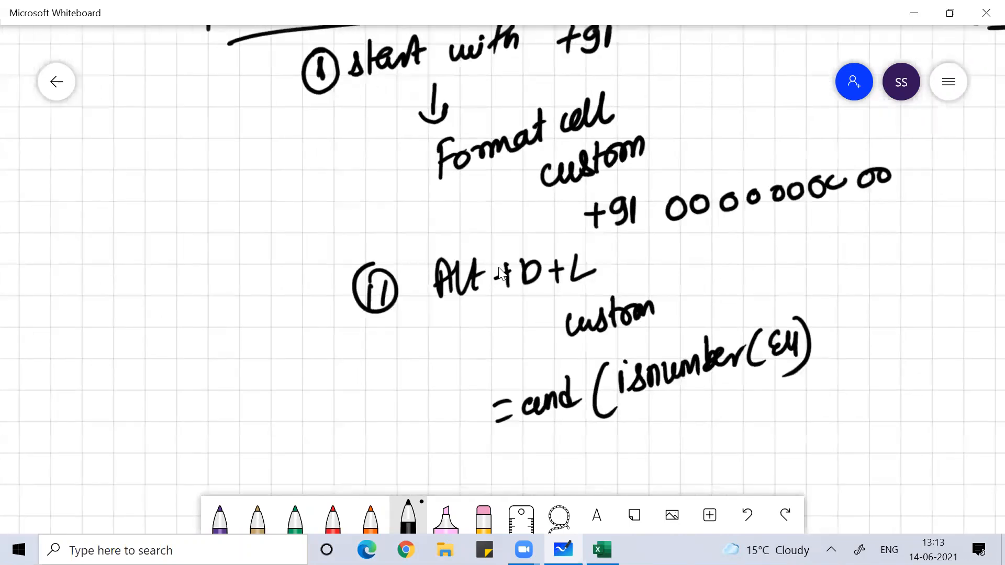
- Add 'len(E4)=10,' as the second condition
{"action": "left_click_drag", "start_coordinate": [830, 337], "coordinate": [826, 359]}
{"action": "left_click_drag", "start_coordinate": [834, 320], "coordinate": [827, 355]}
{"action": "mouse_move", "coordinate": [839, 341]}
{"action": "left_mouse_down"}
{"action": "mouse_move", "coordinate": [888, 314]}
{"action": "mouse_move", "coordinate": [898, 334]}
{"action": "mouse_move", "coordinate": [926, 329]}
{"action": "mouse_move", "coordinate": [911, 345]}
{"action": "left_mouse_up"}
{"action": "left_click_drag", "start_coordinate": [929, 309], "coordinate": [946, 313]}
{"action": "mouse_move", "coordinate": [951, 296]}
{"action": "left_mouse_down"}
{"action": "mouse_move", "coordinate": [953, 318]}
{"action": "mouse_move", "coordinate": [969, 293]}
{"action": "mouse_move", "coordinate": [982, 314]}
{"action": "left_mouse_up"}
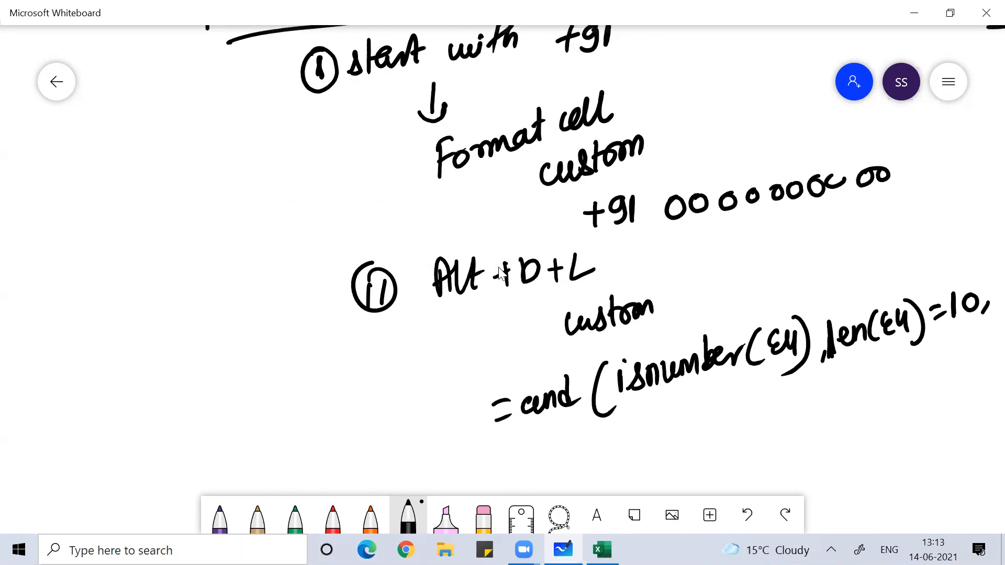
- Start the third condition with 'countif($E$4' on the next line
{"action": "mouse_move", "coordinate": [634, 444]}
{"action": "left_mouse_down"}
{"action": "mouse_move", "coordinate": [628, 466]}
{"action": "mouse_move", "coordinate": [655, 449]}
{"action": "mouse_move", "coordinate": [696, 447]}
{"action": "left_mouse_up"}
{"action": "left_click_drag", "start_coordinate": [691, 414], "coordinate": [693, 439]}
{"action": "mouse_move", "coordinate": [680, 435]}
{"action": "left_mouse_down"}
{"action": "mouse_move", "coordinate": [704, 425]}
{"action": "mouse_move", "coordinate": [710, 444]}
{"action": "left_mouse_up"}
{"action": "left_click_drag", "start_coordinate": [709, 416], "coordinate": [719, 443]}
{"action": "mouse_move", "coordinate": [717, 430]}
{"action": "left_mouse_down"}
{"action": "mouse_move", "coordinate": [731, 423]}
{"action": "mouse_move", "coordinate": [745, 455]}
{"action": "left_mouse_up"}
{"action": "mouse_move", "coordinate": [774, 413]}
{"action": "left_mouse_down"}
{"action": "mouse_move", "coordinate": [746, 442]}
{"action": "mouse_move", "coordinate": [759, 447]}
{"action": "mouse_move", "coordinate": [782, 434]}
{"action": "left_mouse_up"}
{"action": "mouse_move", "coordinate": [782, 417]}
{"action": "left_mouse_down"}
{"action": "mouse_move", "coordinate": [790, 412]}
{"action": "mouse_move", "coordinate": [781, 432]}
{"action": "left_mouse_up"}
{"action": "mouse_move", "coordinate": [788, 403]}
{"action": "left_mouse_down"}
{"action": "mouse_move", "coordinate": [786, 448]}
{"action": "mouse_move", "coordinate": [810, 422]}
{"action": "mouse_move", "coordinate": [807, 433]}
{"action": "left_mouse_up"}
{"action": "left_click_drag", "start_coordinate": [818, 418], "coordinate": [810, 433]}
{"action": "left_click", "coordinate": [821, 404]}
{"action": "mouse_move", "coordinate": [850, 398]}
{"action": "left_mouse_down"}
{"action": "mouse_move", "coordinate": [842, 402]}
{"action": "mouse_move", "coordinate": [850, 422]}
{"action": "left_mouse_up"}
- Erase the miswritten range and rewrite it as '$E$4:$E$' after countif(
{"action": "mouse_move", "coordinate": [756, 429]}
{"action": "left_mouse_down"}
{"action": "mouse_move", "coordinate": [827, 417]}
{"action": "mouse_move", "coordinate": [763, 438]}
{"action": "left_mouse_up"}
{"action": "left_click_drag", "start_coordinate": [769, 422], "coordinate": [769, 448]}
{"action": "mouse_move", "coordinate": [796, 408]}
{"action": "left_mouse_down"}
{"action": "mouse_move", "coordinate": [795, 435]}
{"action": "mouse_move", "coordinate": [806, 428]}
{"action": "mouse_move", "coordinate": [813, 445]}
{"action": "left_mouse_up"}
{"action": "left_click_drag", "start_coordinate": [827, 400], "coordinate": [832, 433]}
{"action": "left_click_drag", "start_coordinate": [844, 398], "coordinate": [847, 426]}
{"action": "mouse_move", "coordinate": [881, 391]}
{"action": "left_mouse_down"}
{"action": "mouse_move", "coordinate": [866, 414]}
{"action": "mouse_move", "coordinate": [871, 428]}
{"action": "left_mouse_up"}
{"action": "mouse_move", "coordinate": [899, 384]}
{"action": "left_mouse_down"}
{"action": "mouse_move", "coordinate": [889, 398]}
{"action": "mouse_move", "coordinate": [903, 411]}
{"action": "left_mouse_up"}
{"action": "left_click_drag", "start_coordinate": [924, 381], "coordinate": [913, 403]}
{"action": "mouse_move", "coordinate": [920, 372]}
{"action": "left_mouse_down"}
{"action": "mouse_move", "coordinate": [920, 394]}
{"action": "mouse_move", "coordinate": [946, 377]}
{"action": "mouse_move", "coordinate": [961, 399]}
{"action": "left_mouse_up"}
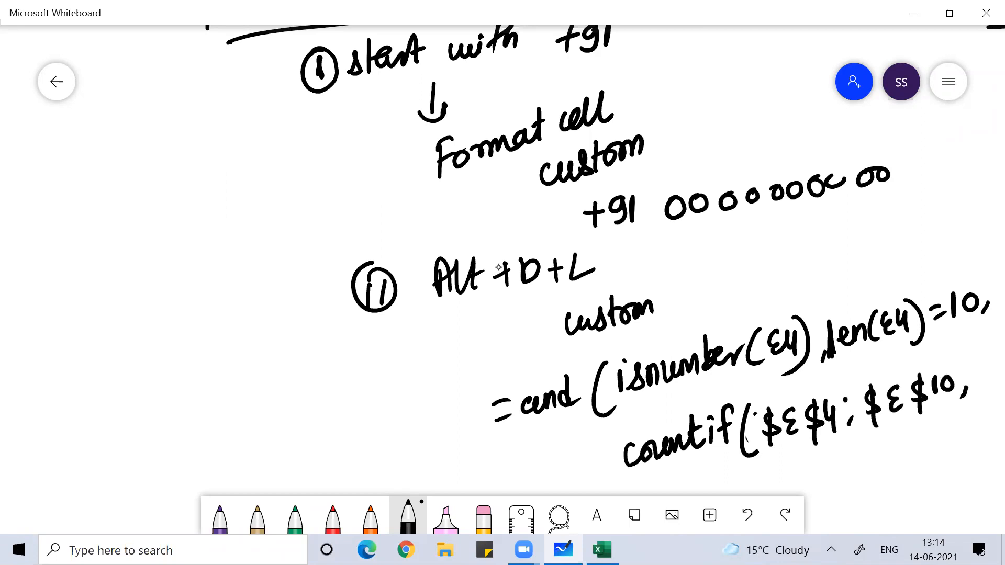
- Finish countif with the E4 criterion and '<2)', then return to Excel
{"action": "scroll", "coordinate": [497, 267], "scroll_direction": "right", "scroll_amount": 3}
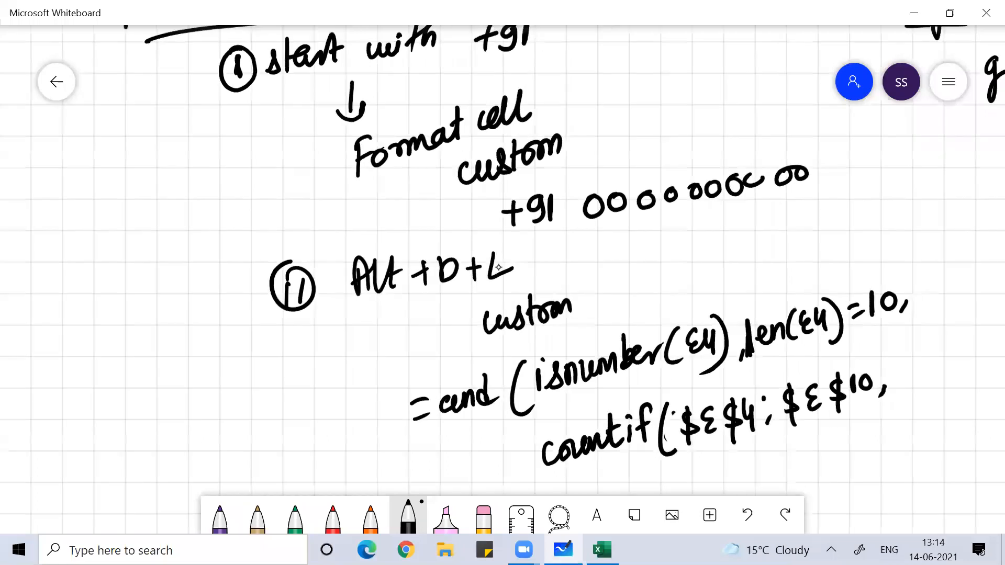
{"action": "mouse_move", "coordinate": [899, 357]}
{"action": "left_mouse_down"}
{"action": "mouse_move", "coordinate": [892, 369]}
{"action": "mouse_move", "coordinate": [913, 386]}
{"action": "left_mouse_up"}
{"action": "left_click_drag", "start_coordinate": [914, 363], "coordinate": [921, 390]}
{"action": "mouse_move", "coordinate": [925, 346]}
{"action": "left_mouse_down"}
{"action": "mouse_move", "coordinate": [920, 397]}
{"action": "mouse_move", "coordinate": [983, 358]}
{"action": "mouse_move", "coordinate": [972, 387]}
{"action": "left_mouse_up"}
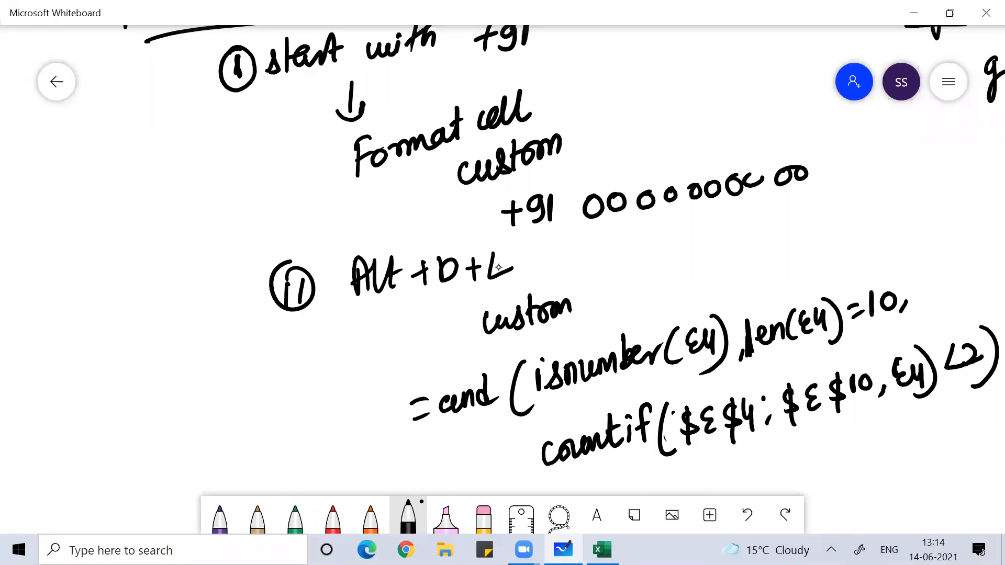
{"action": "key", "text": "alt+Tab"}
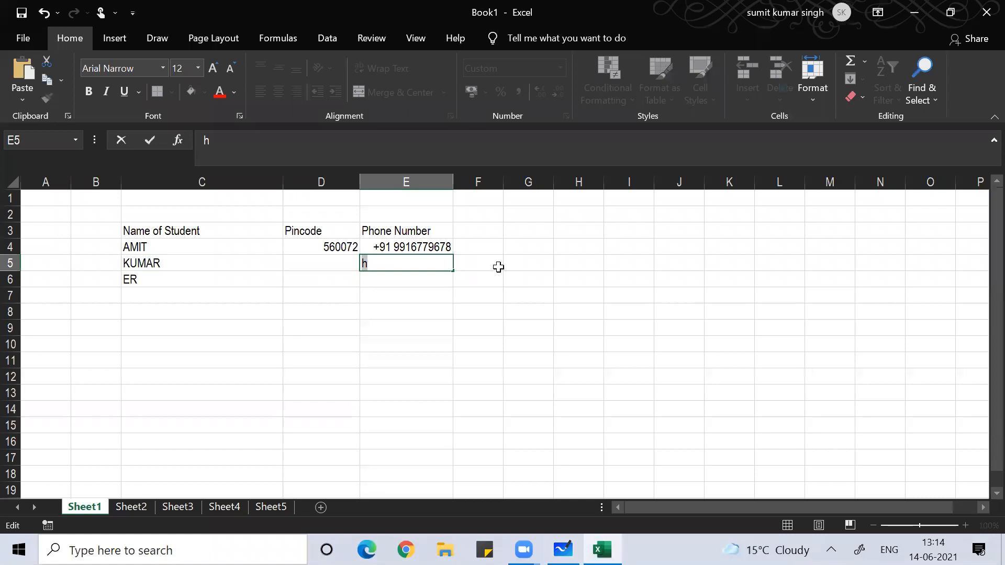
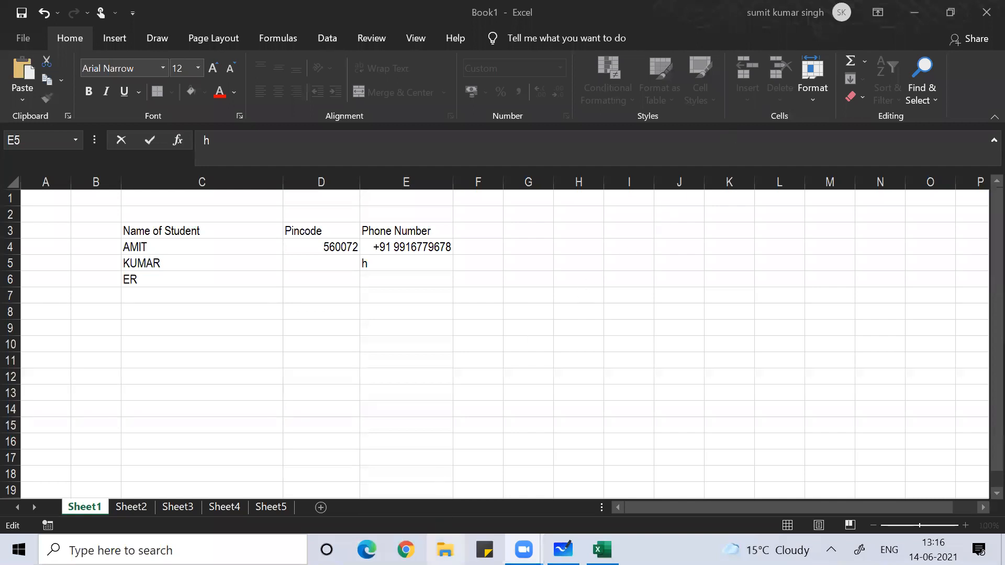
- Open BCA_4th_Sem_2021Amit from the Amit Finance folder and discard the rejected 'h' entry in E5
{"action": "left_click", "coordinate": [445, 549]}
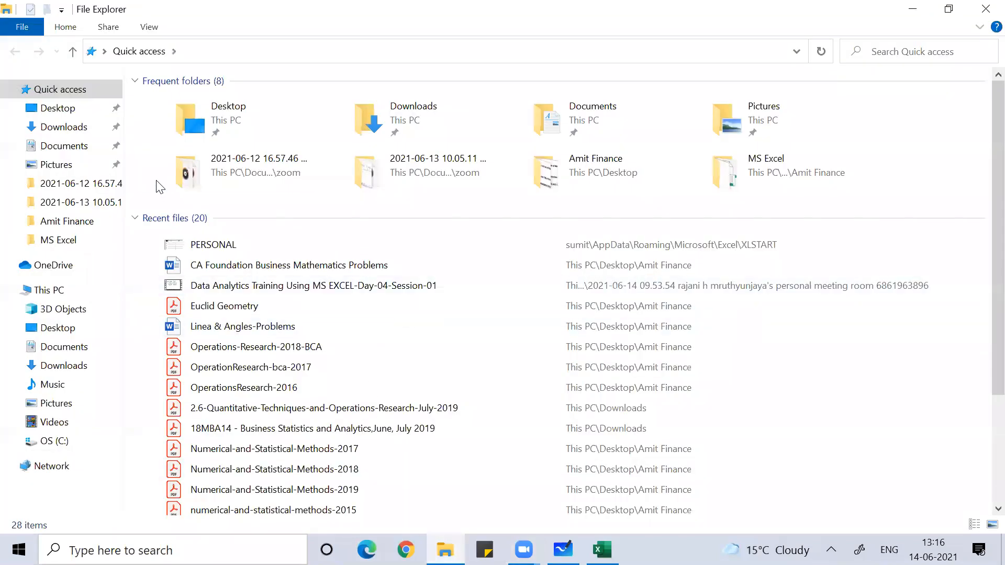
{"action": "left_click", "coordinate": [64, 222]}
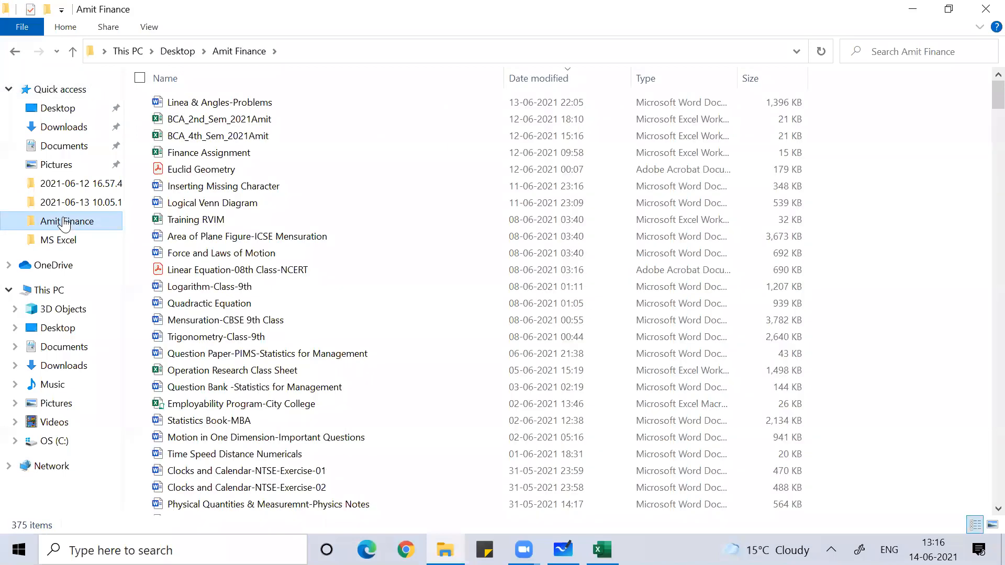
{"action": "double_click", "coordinate": [296, 137]}
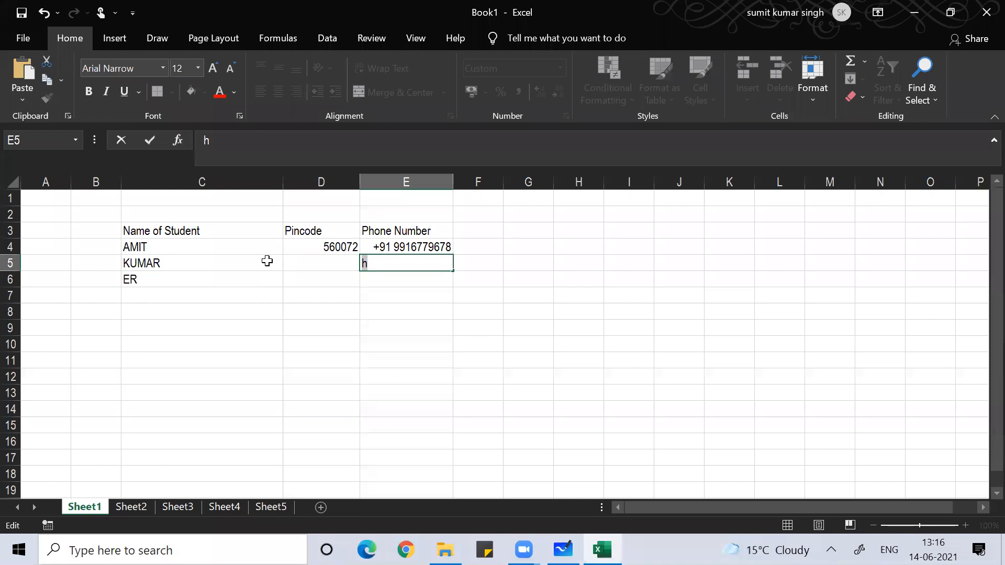
{"action": "left_click", "coordinate": [267, 302]}
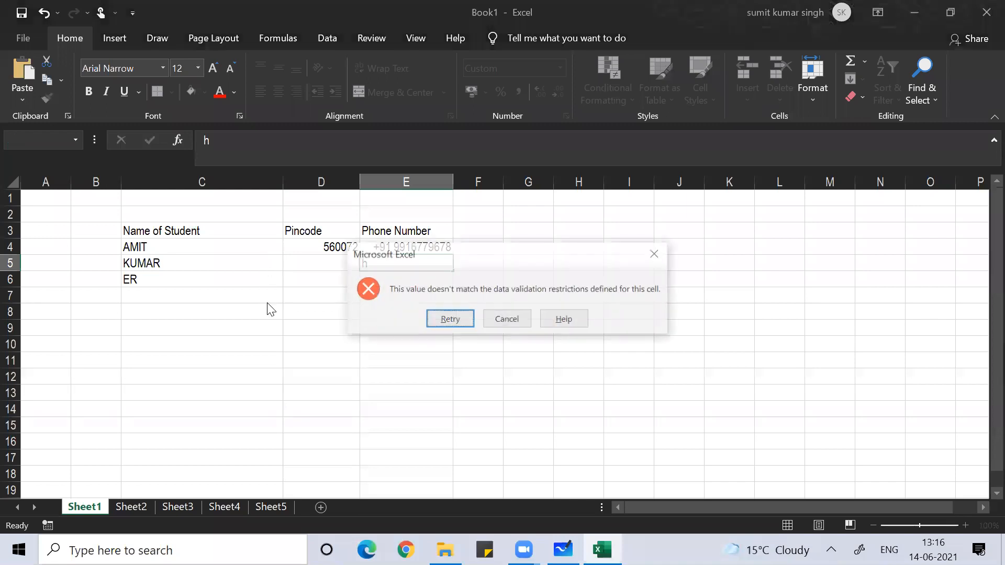
{"action": "left_click", "coordinate": [507, 320]}
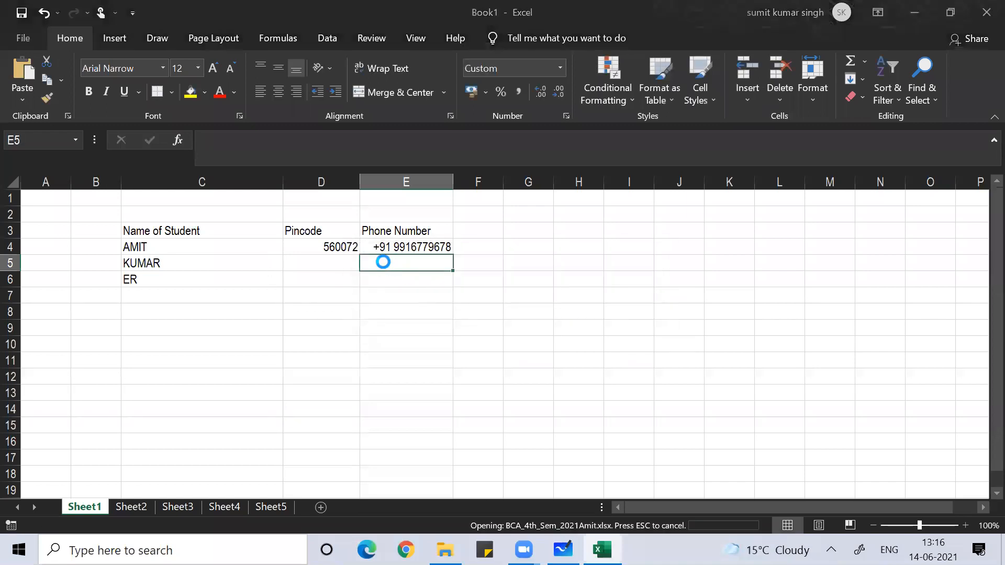
- Select and copy the attendance table A12:O25
{"action": "left_click", "coordinate": [386, 334]}
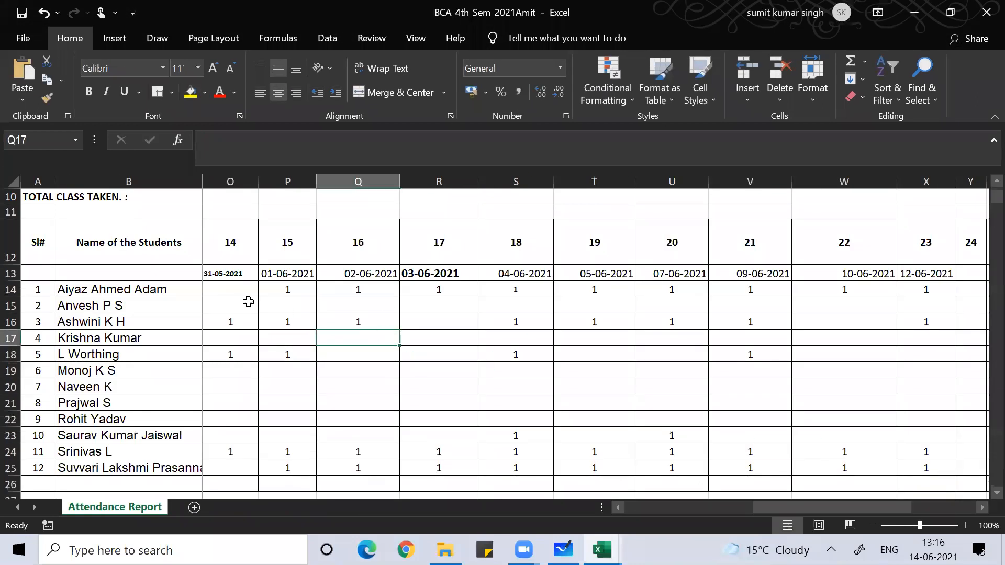
{"action": "left_click_drag", "start_coordinate": [35, 239], "coordinate": [34, 418]}
{"action": "key", "text": "shift+Down"}
{"action": "key", "text": "shift+Down"}
{"action": "key", "text": "shift+Down"}
{"action": "key", "text": "shift+Right"}
{"action": "key", "text": "shift+Right"}
{"action": "key", "text": "shift+Right"}
{"action": "key", "text": "shift+Right"}
{"action": "key", "text": "shift+Right"}
{"action": "key", "text": "shift+Right"}
{"action": "key", "text": "shift+Right"}
{"action": "key", "text": "shift+Right"}
{"action": "key", "text": "shift+Right"}
{"action": "key", "text": "shift+Right"}
{"action": "key", "text": "shift+Right"}
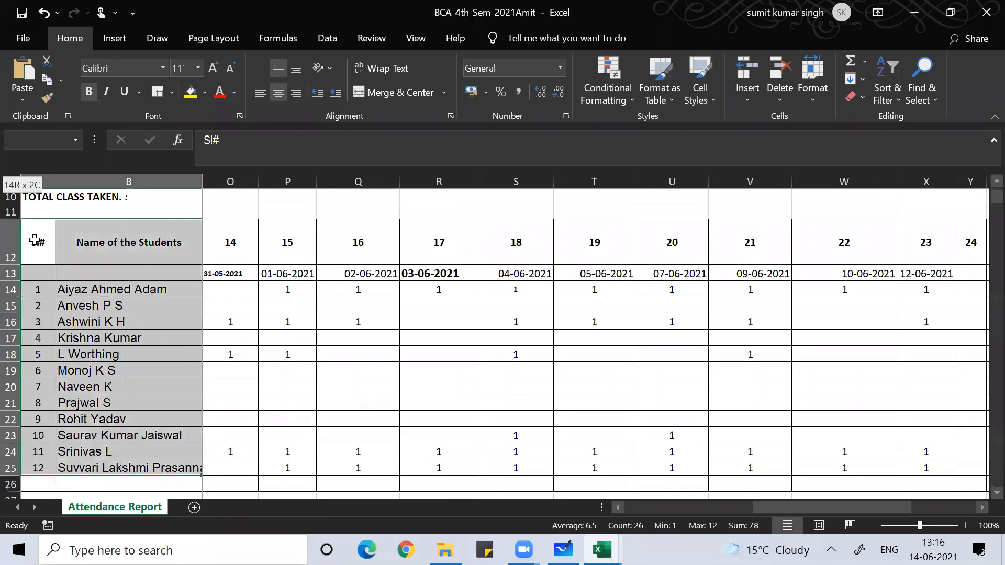
{"action": "key", "text": "shift+Right"}
{"action": "key", "text": "shift+Right"}
{"action": "key", "text": "shift+Right"}
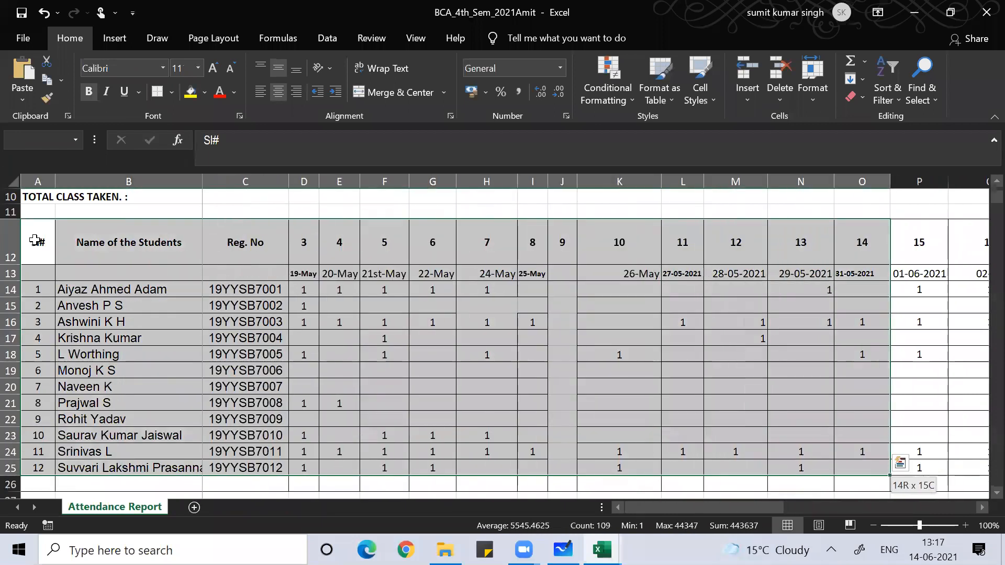
{"action": "key", "text": "ctrl+c"}
- In a new workbook, paste the column widths at A1, then paste the table itself
{"action": "key", "text": "ctrl+n"}
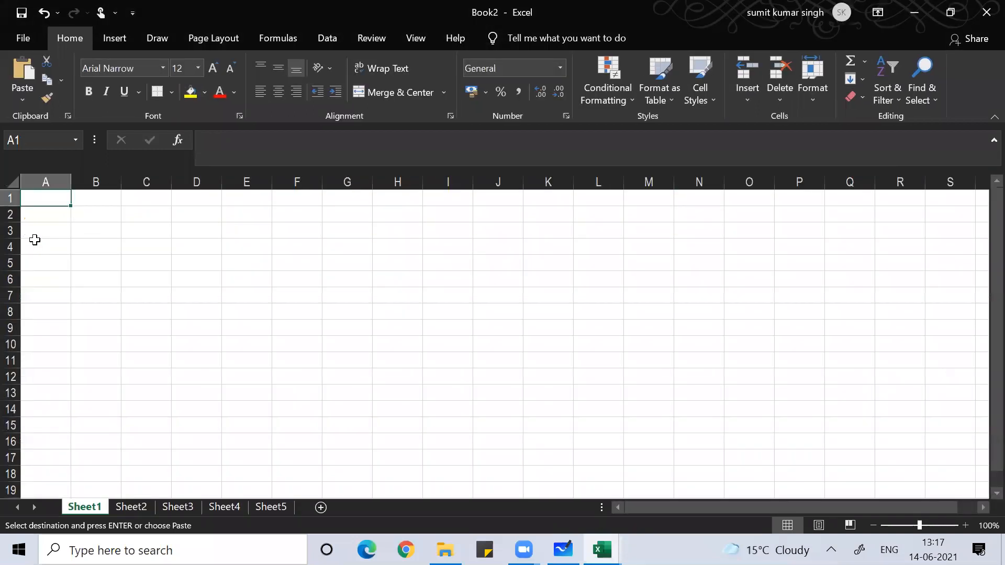
{"action": "key", "text": "ctrl+v"}
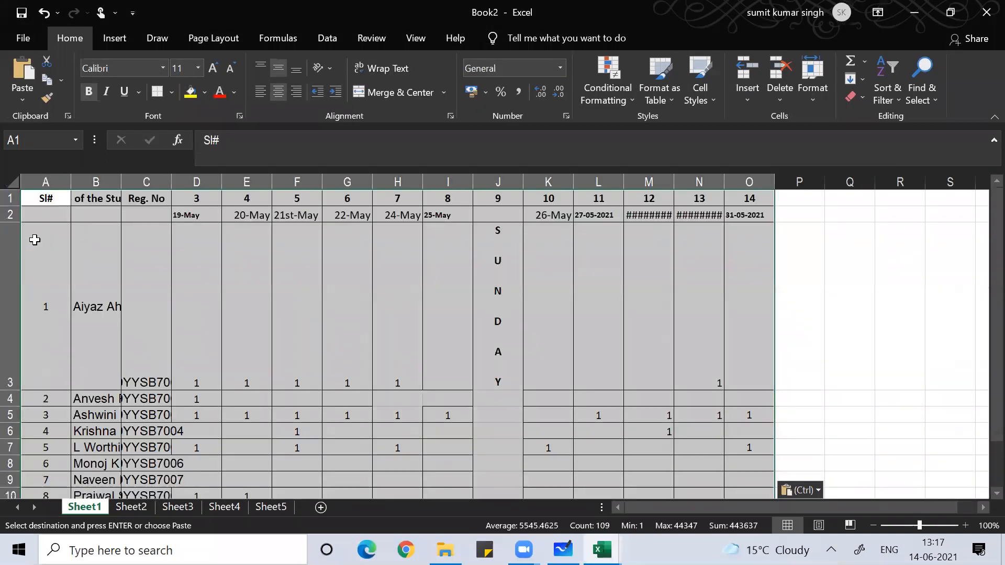
{"action": "key", "text": "ctrl+z"}
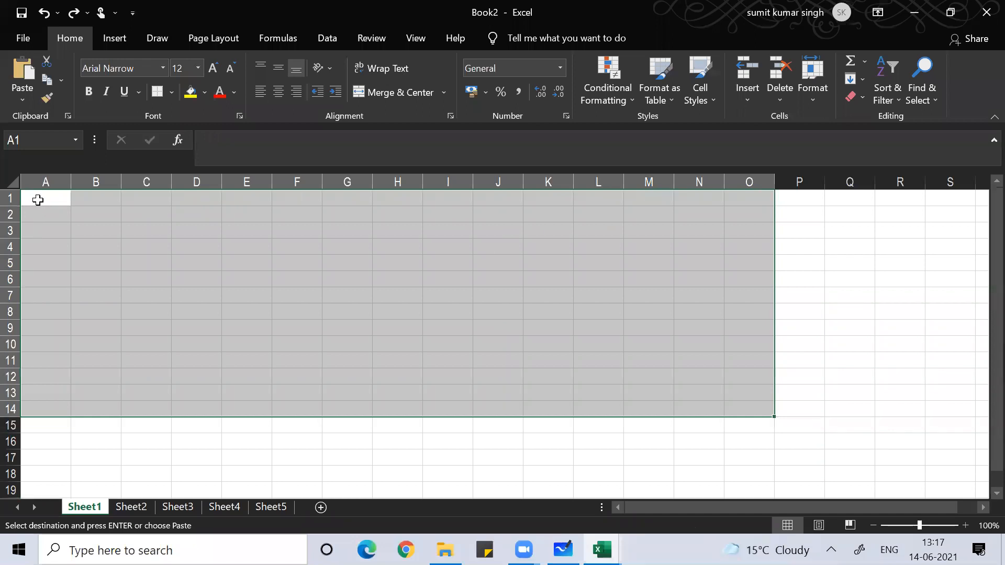
{"action": "left_click", "coordinate": [38, 200]}
{"action": "key", "text": "alt"}
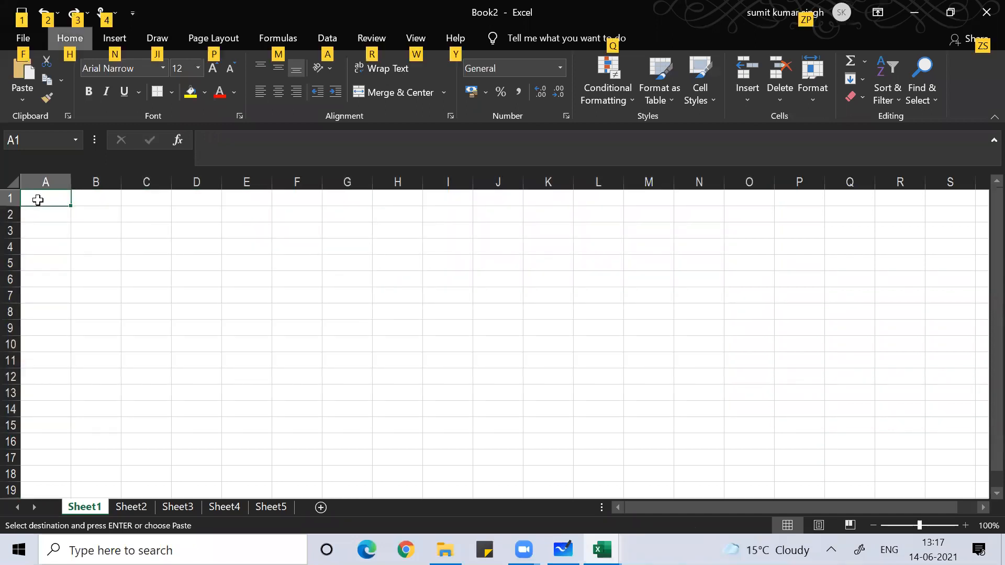
{"action": "key", "text": "e"}
{"action": "key", "text": "s"}
{"action": "key", "text": "w"}
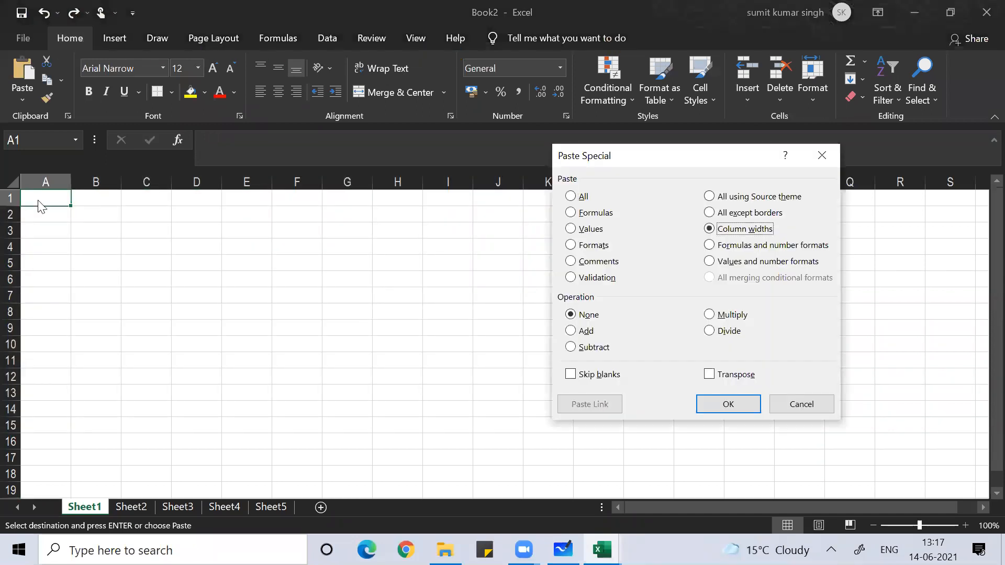
{"action": "key", "text": "Return"}
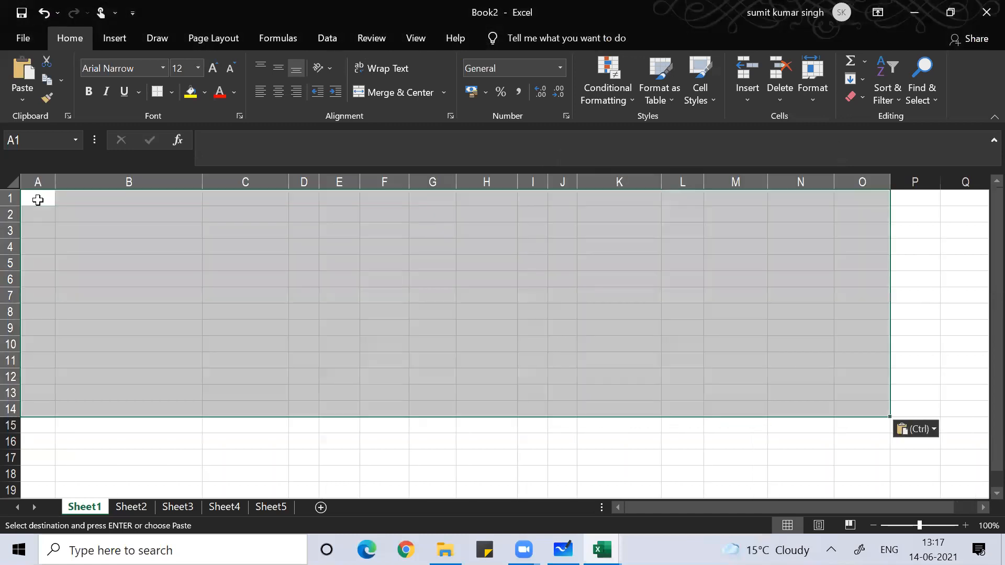
{"action": "key", "text": "ctrl+v"}
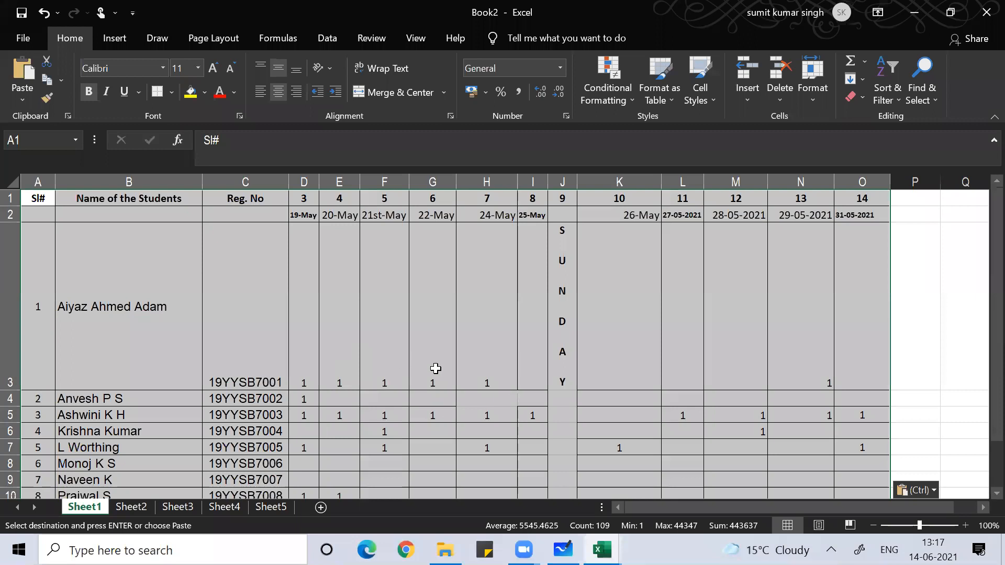
{"action": "key", "text": "alt+Tab"}
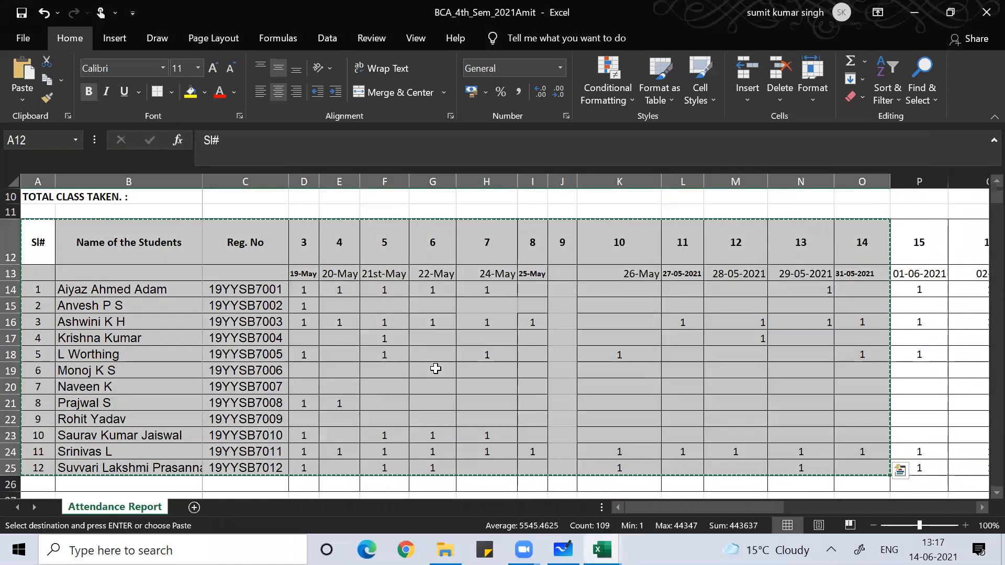
- Cancel the pending copy and look over the SUNDAY cell in column J
{"action": "left_click", "coordinate": [487, 368]}
{"action": "key", "text": "Escape"}
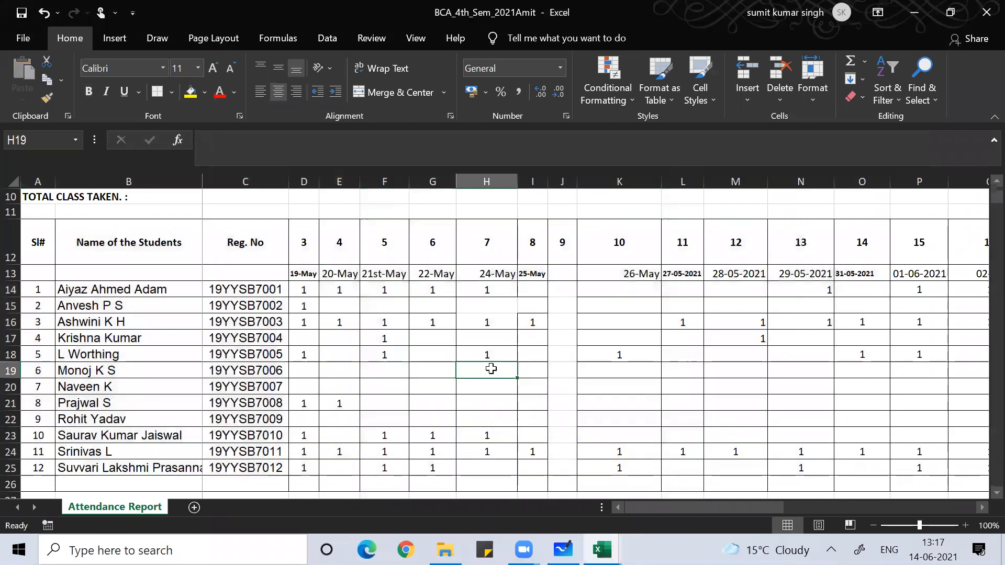
{"action": "left_click", "coordinate": [568, 352]}
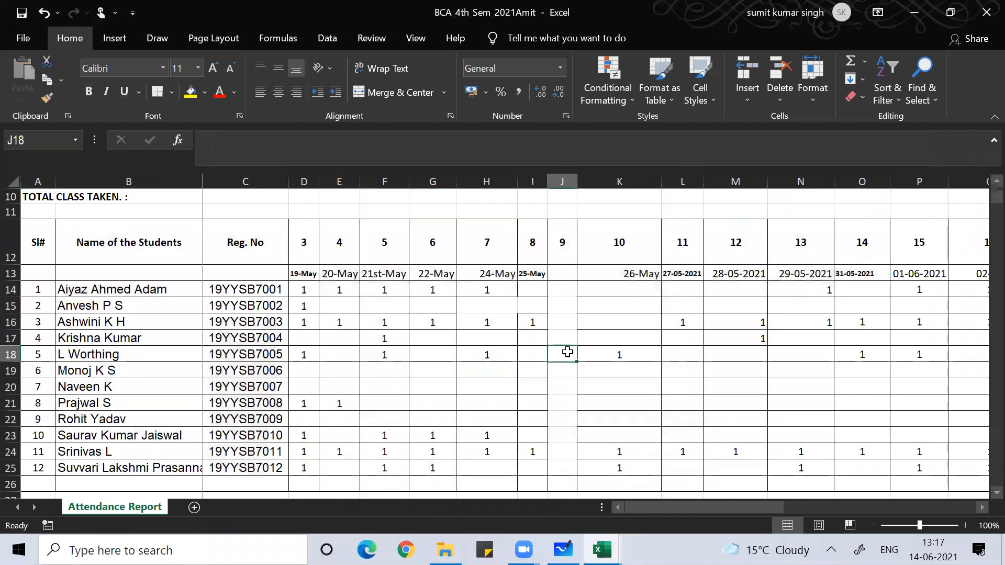
{"action": "left_click", "coordinate": [552, 415]}
{"action": "key", "text": "Down"}
{"action": "key", "text": "Down"}
{"action": "key", "text": "Down"}
{"action": "key", "text": "Down"}
{"action": "key", "text": "Down"}
{"action": "key", "text": "Down"}
{"action": "key", "text": "Down"}
{"action": "key", "text": "Down"}
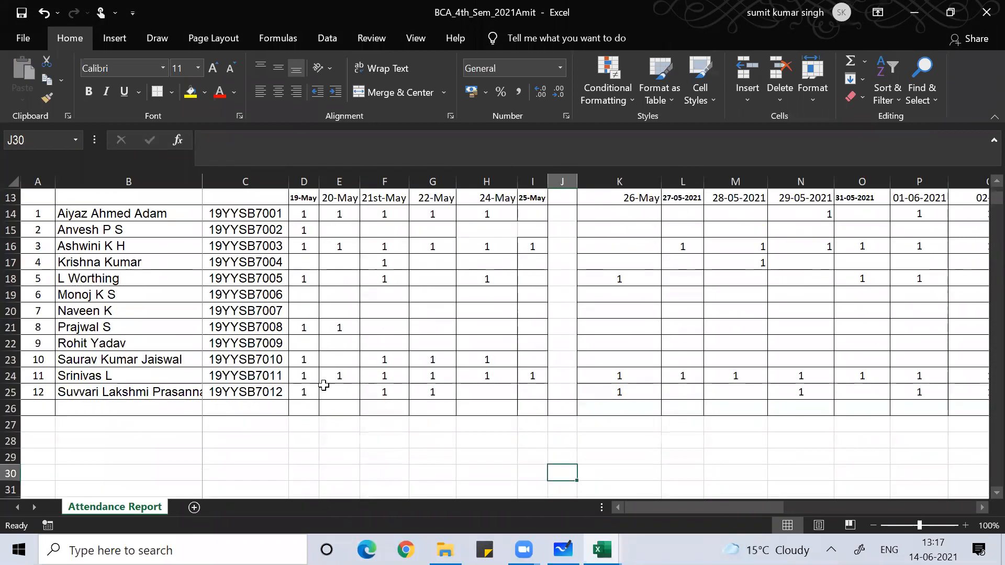
{"action": "key", "text": "Up"}
{"action": "key", "text": "Up"}
{"action": "key", "text": "Up"}
{"action": "key", "text": "Up"}
{"action": "key", "text": "Up"}
{"action": "key", "text": "Up"}
{"action": "key", "text": "Up"}
{"action": "key", "text": "Up"}
{"action": "key", "text": "Up"}
{"action": "key", "text": "Up"}
{"action": "key", "text": "Up"}
{"action": "key", "text": "Up"}
{"action": "key", "text": "Up"}
{"action": "key", "text": "Up"}
{"action": "key", "text": "Up"}
{"action": "key", "text": "Up"}
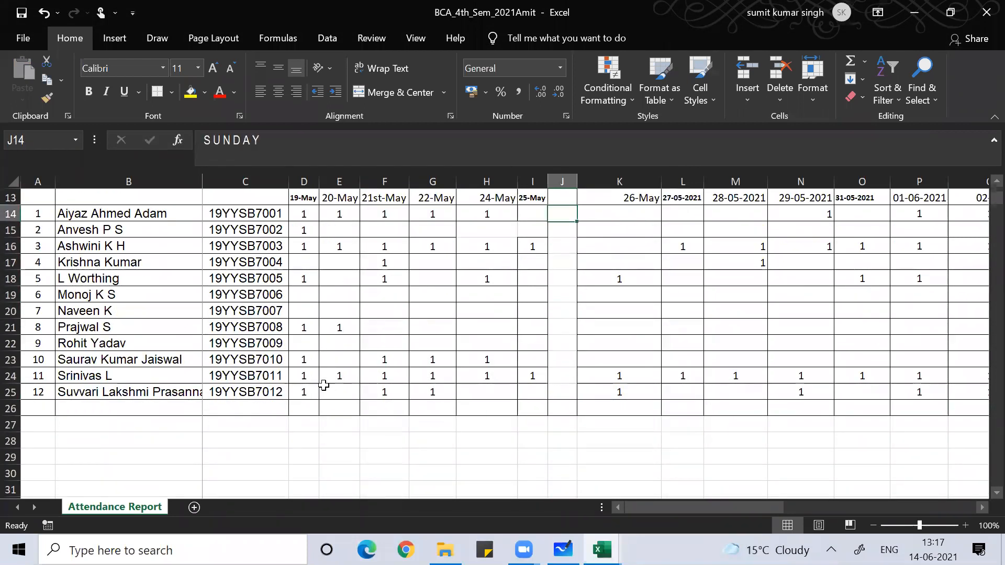
{"action": "key", "text": "Up"}
{"action": "key", "text": "Up"}
{"action": "key", "text": "Up"}
{"action": "key", "text": "Up"}
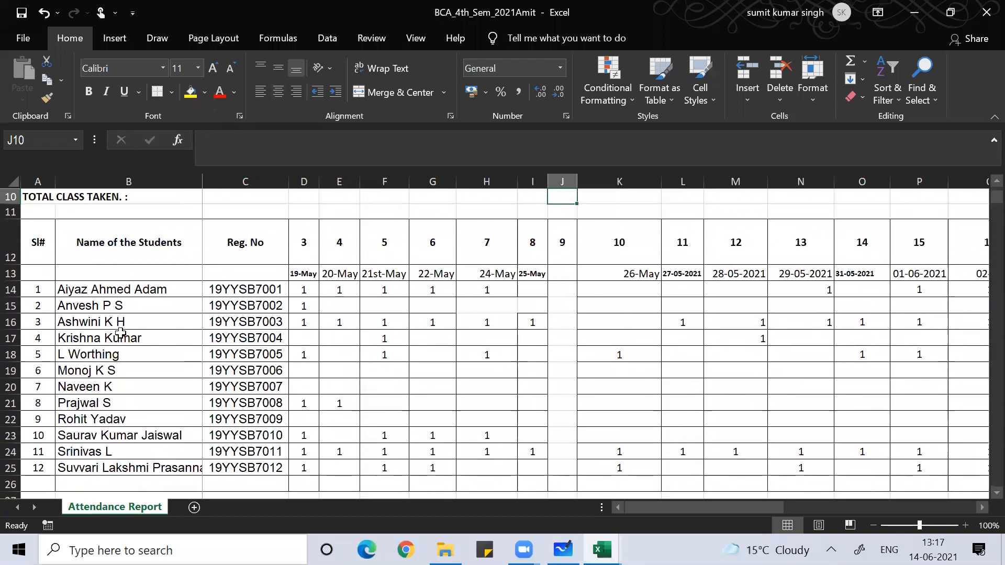
- Copy A12:I25, Sl# through 25-May, into new workbook Book3 at A1
{"action": "left_click", "coordinate": [44, 251]}
{"action": "left_click_drag", "start_coordinate": [44, 251], "coordinate": [129, 467]}
{"action": "key", "text": "shift+Right"}
{"action": "key", "text": "shift+Right"}
{"action": "key", "text": "shift+Right"}
{"action": "key", "text": "shift+Right"}
{"action": "key", "text": "shift+Right"}
{"action": "key", "text": "shift+Right"}
{"action": "key", "text": "shift+Right"}
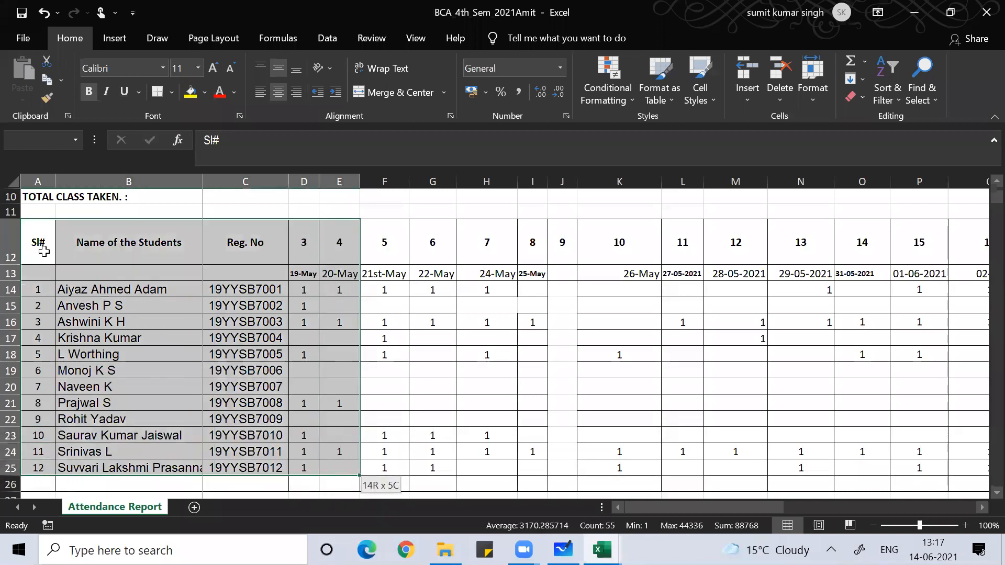
{"action": "key", "text": "ctrl+c"}
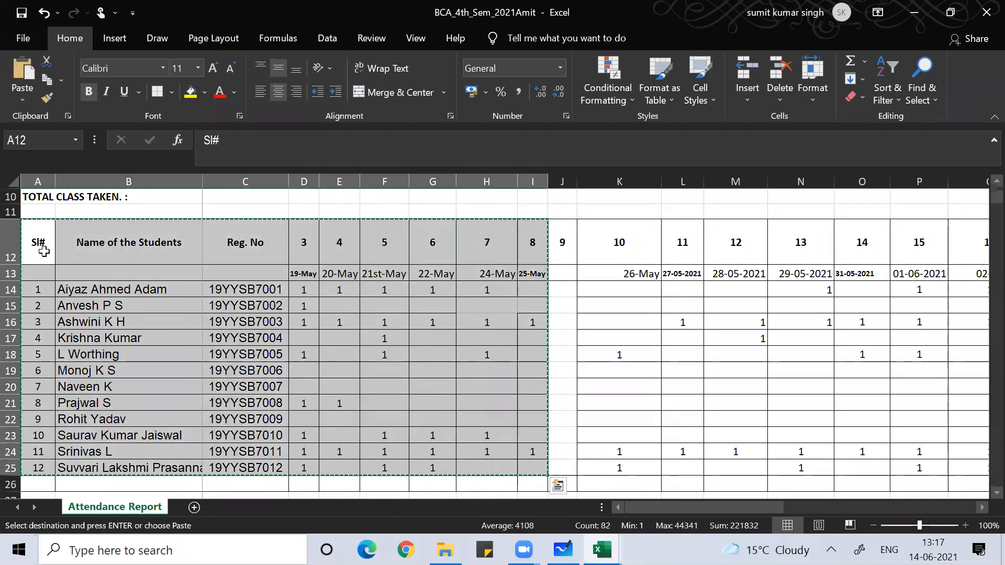
{"action": "key", "text": "ctrl+n"}
{"action": "key", "text": "ctrl+v"}
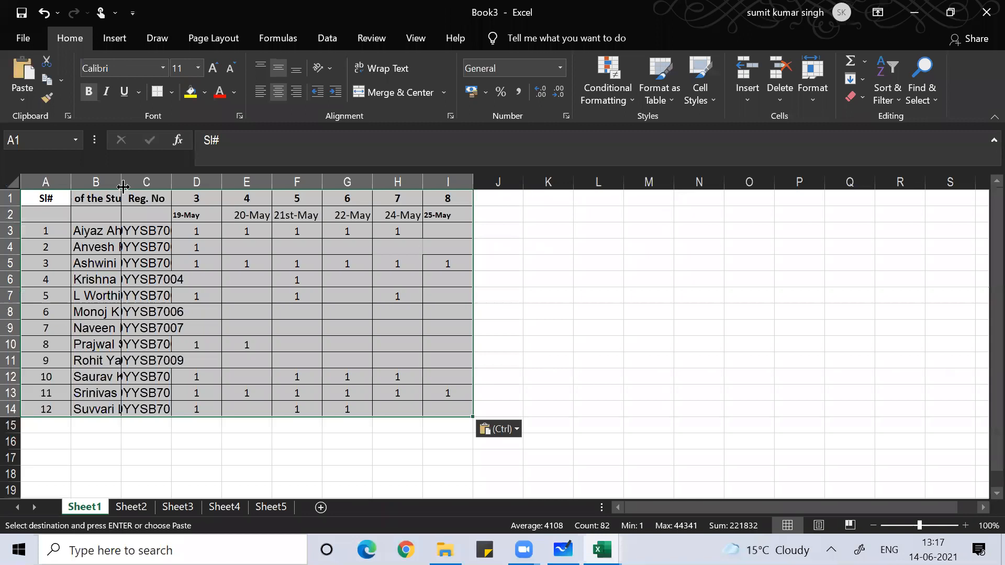
- Re-paste the block at A1 in Book3 and autofit column B to the student names
{"action": "left_click", "coordinate": [450, 86]}
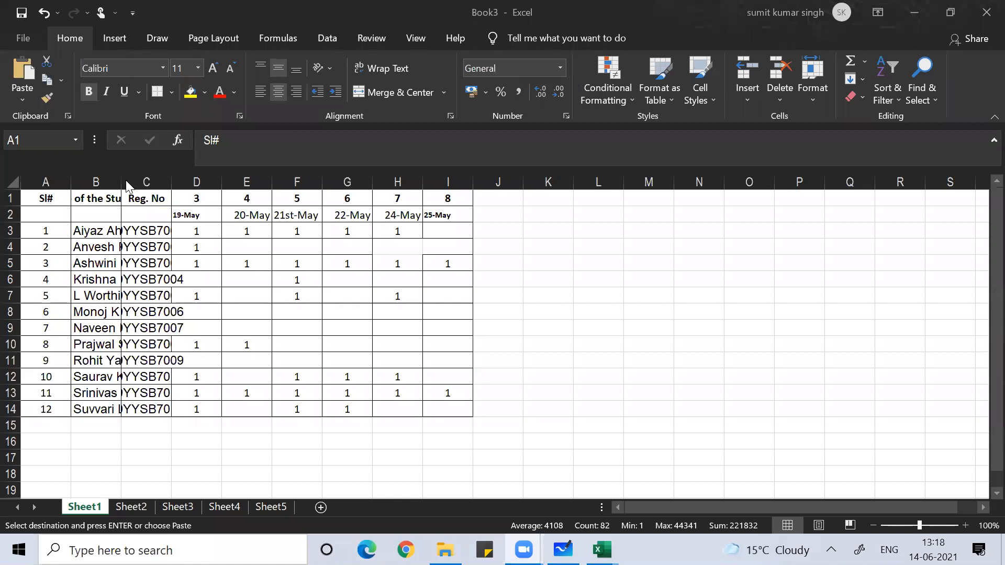
{"action": "key", "text": "ctrl+v"}
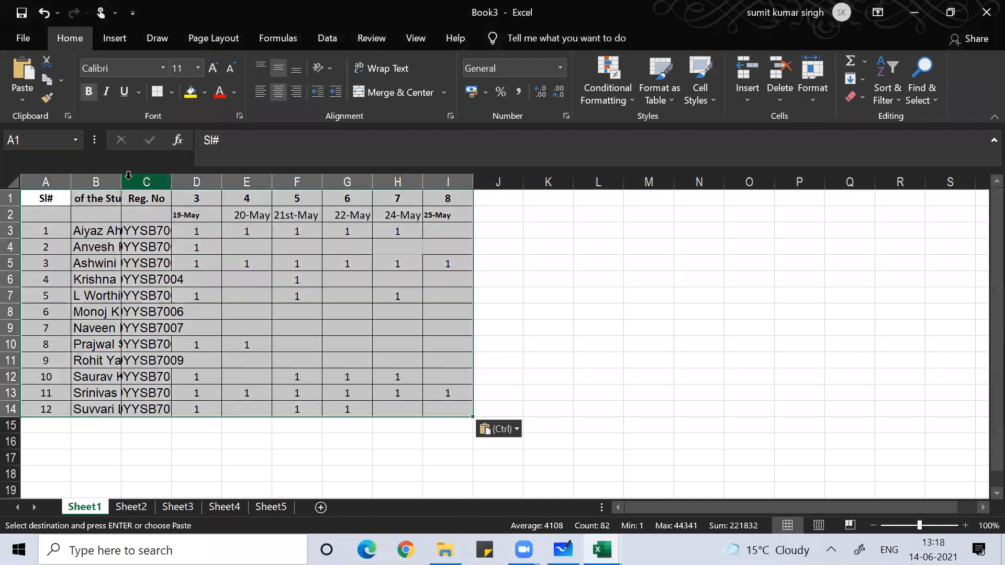
{"action": "double_click", "coordinate": [121, 180]}
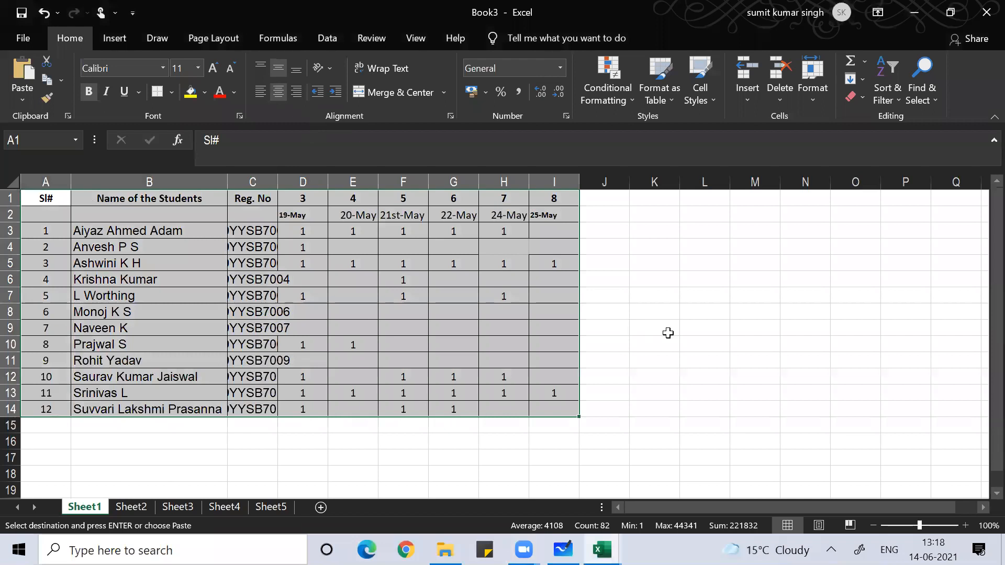
{"action": "left_click", "coordinate": [671, 332]}
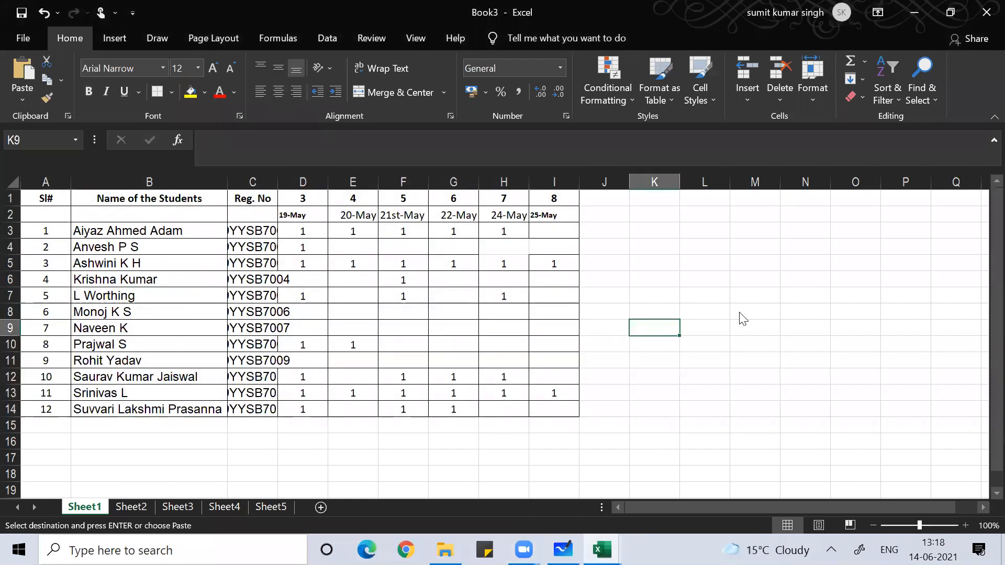
{"action": "key", "text": "alt"}
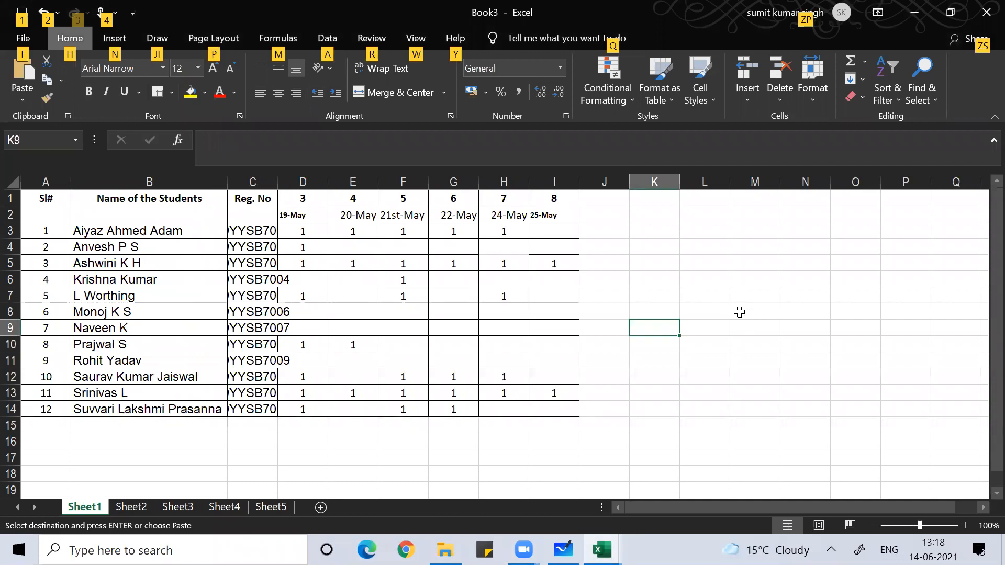
- Bring the BCA_4th_Sem_2021Amit workbook window to the front
{"action": "left_click", "coordinate": [414, 396]}
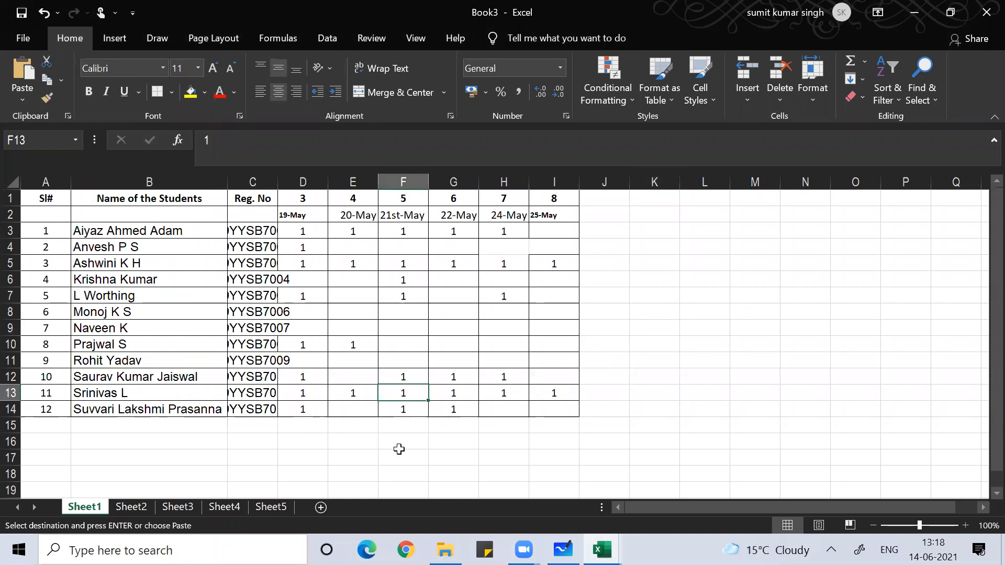
{"action": "left_click", "coordinate": [348, 448]}
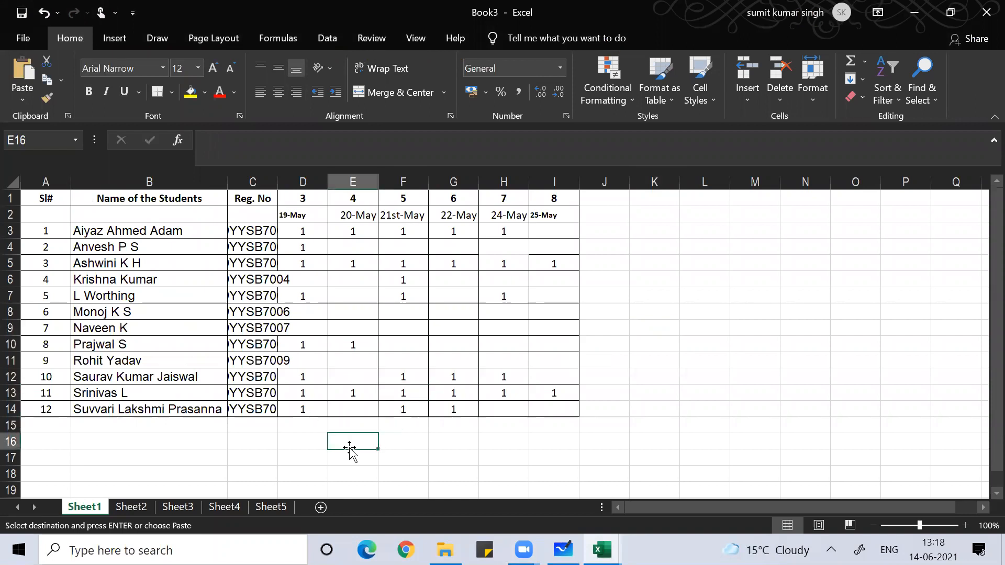
{"action": "mouse_move", "coordinate": [602, 550]}
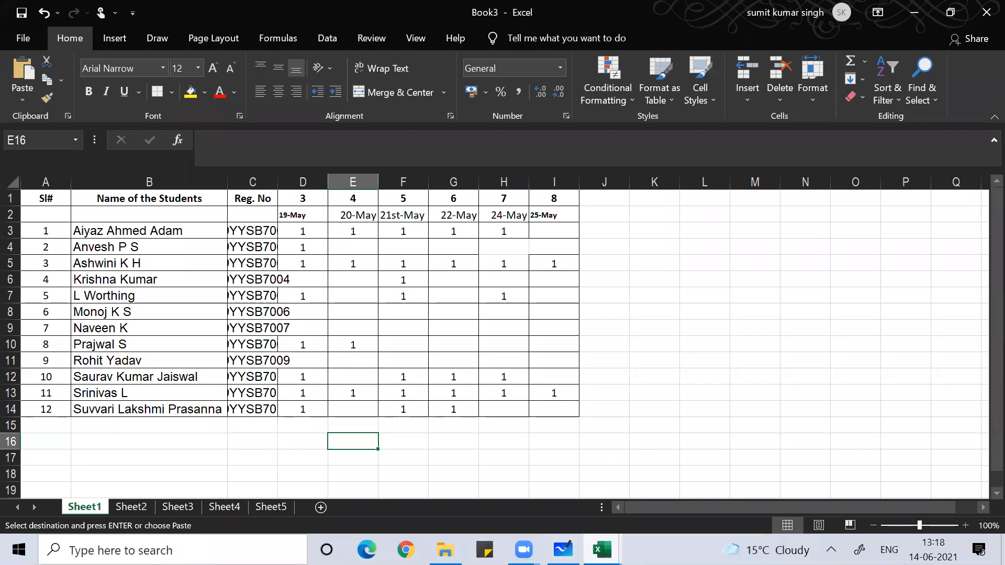
{"action": "left_click", "coordinate": [547, 483]}
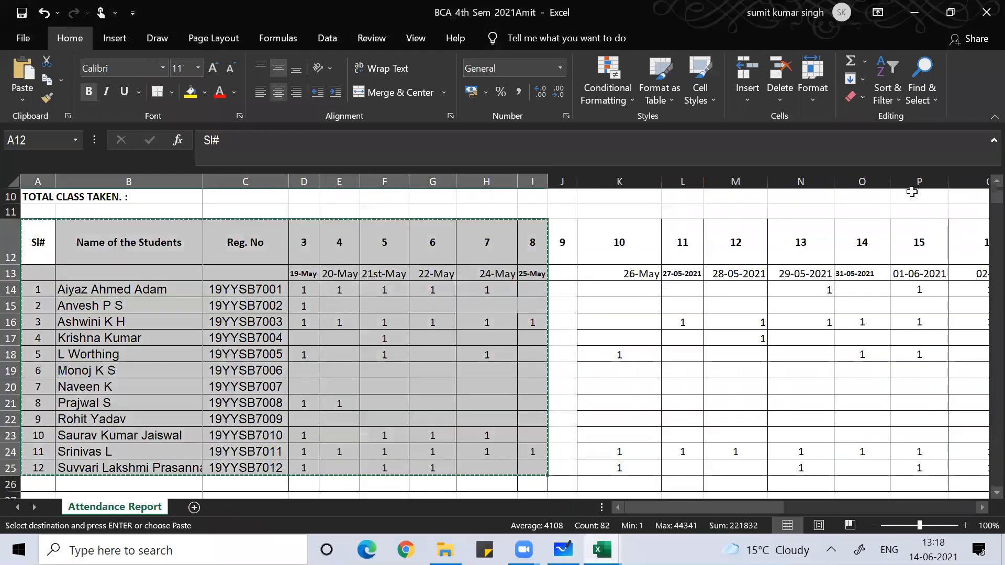
- Close BCA_4th_Sem_2021Amit, discarding the clipboard, and close Book2 without saving
{"action": "left_click", "coordinate": [986, 12]}
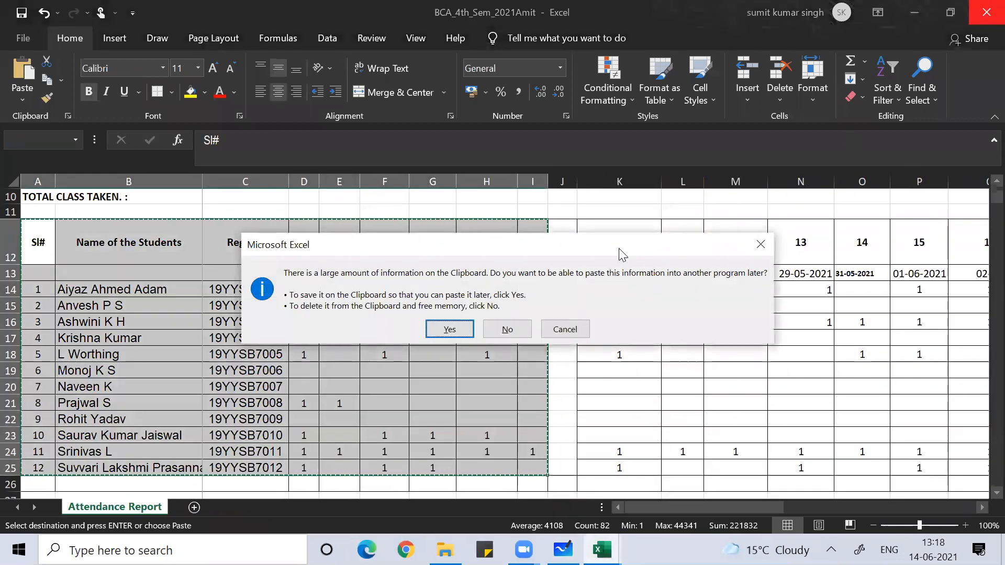
{"action": "left_click", "coordinate": [505, 331]}
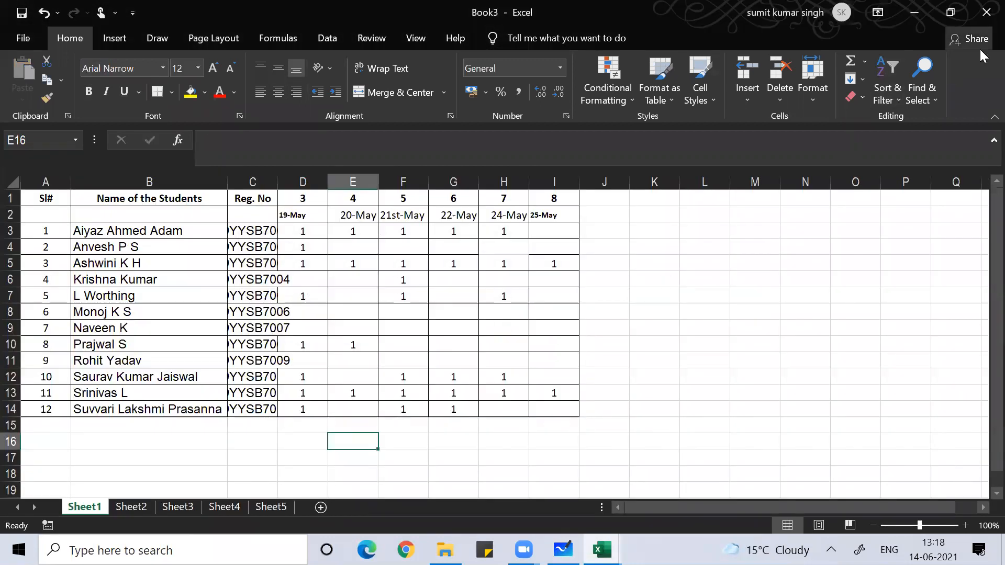
{"action": "key", "text": "alt+Tab"}
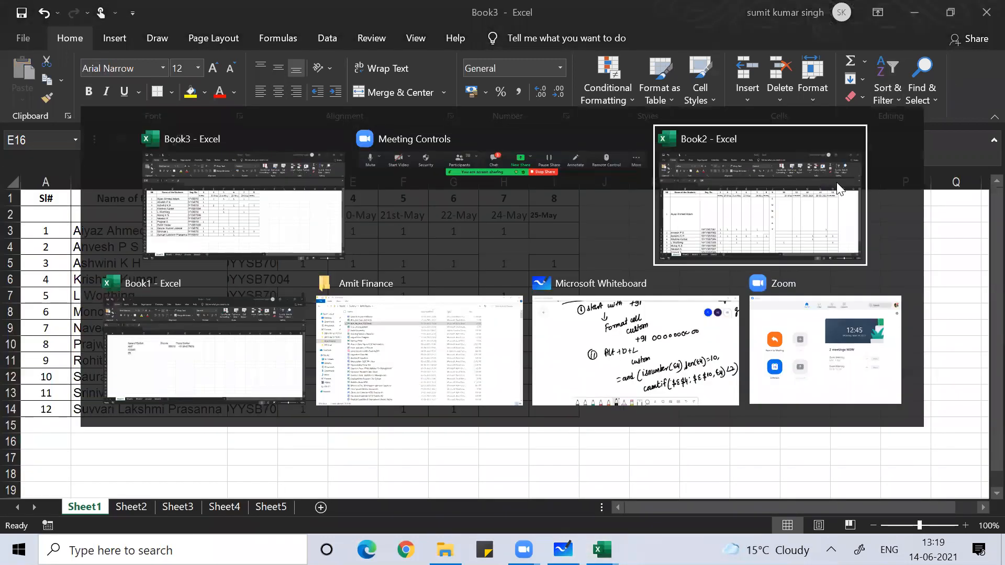
{"action": "left_click", "coordinate": [839, 189]}
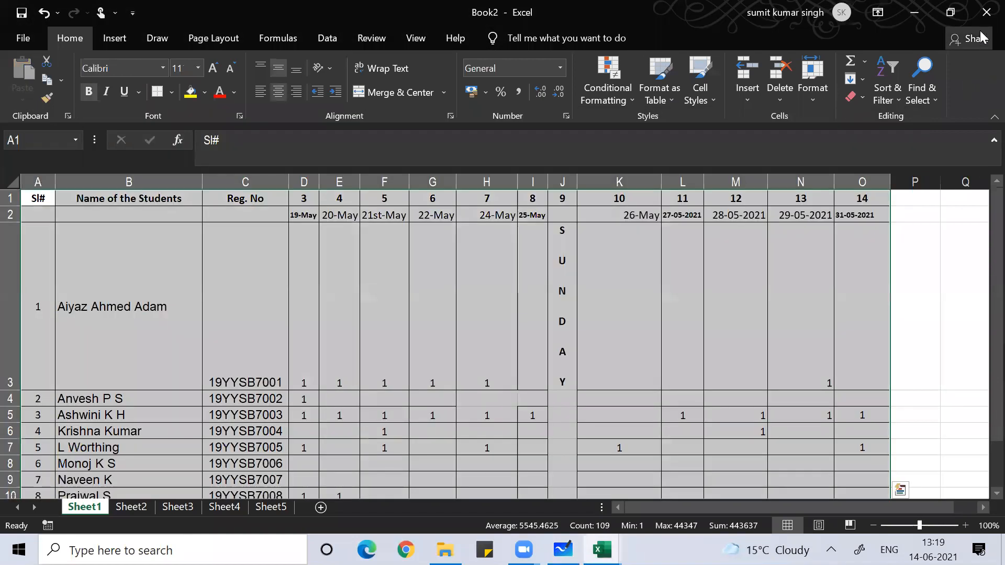
{"action": "key", "text": "alt+F4"}
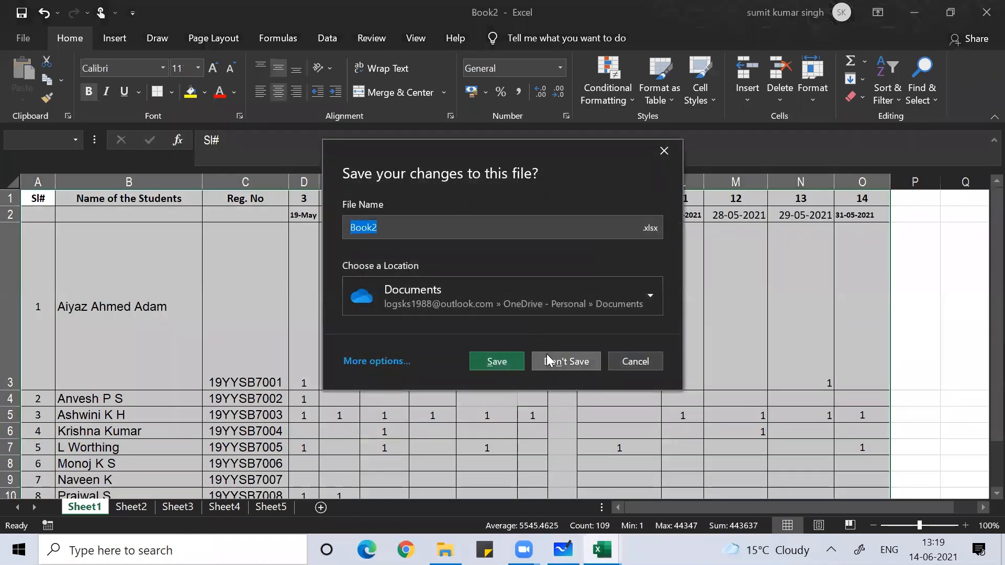
{"action": "left_click", "coordinate": [546, 354]}
- Close Book1 without saving, leaving only Book3 open
{"action": "key", "text": "alt+Tab"}
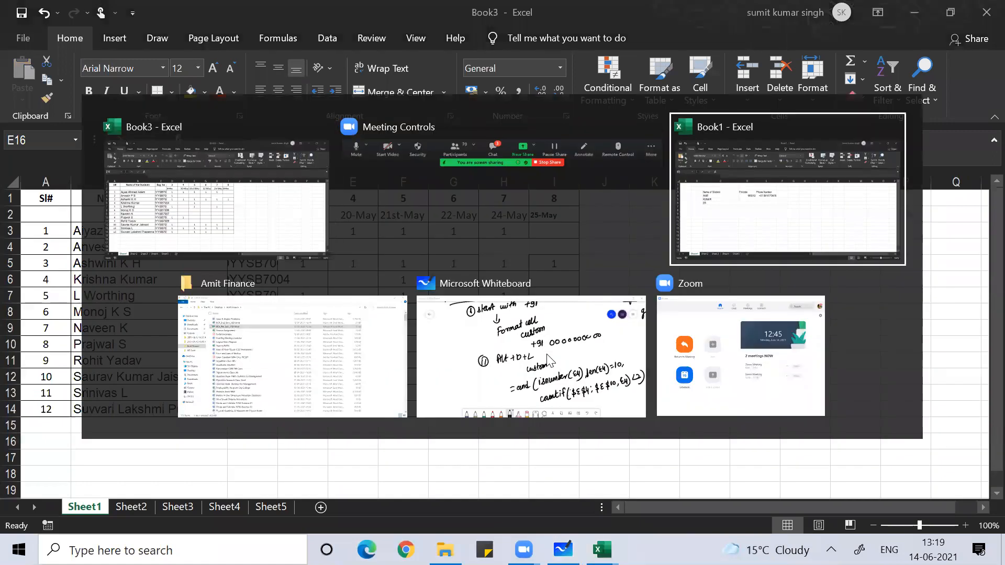
{"action": "key", "text": "Tab"}
{"action": "key", "text": "Tab"}
{"action": "key", "text": "Tab"}
{"action": "key", "text": "Tab"}
{"action": "key", "text": "Tab"}
{"action": "key", "text": "Tab"}
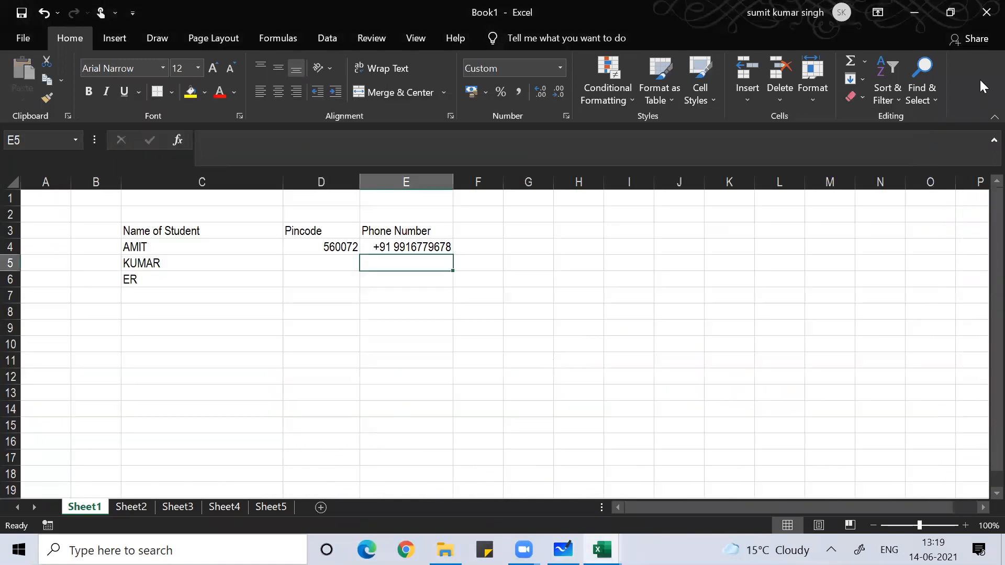
{"action": "left_click", "coordinate": [986, 12]}
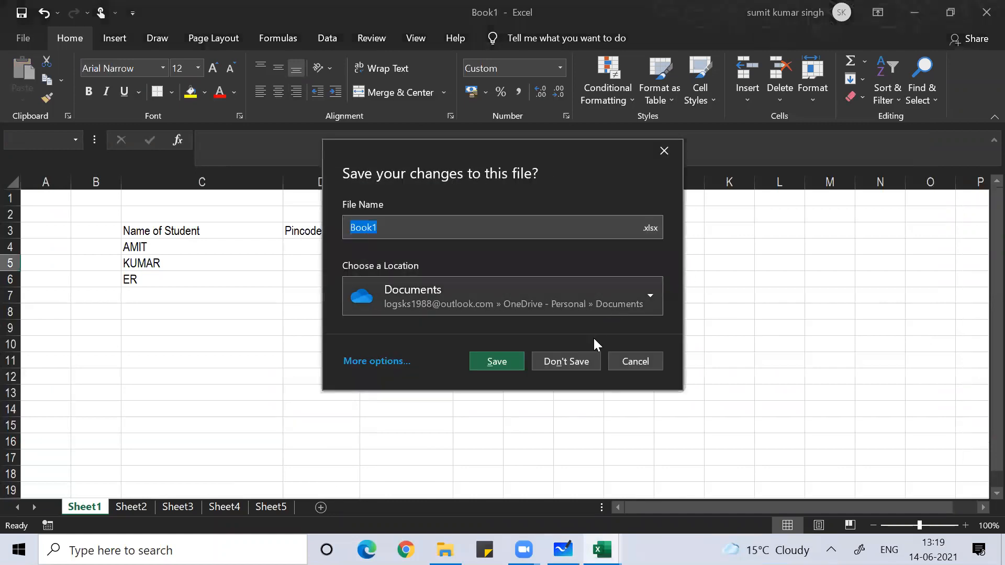
{"action": "left_click", "coordinate": [570, 367]}
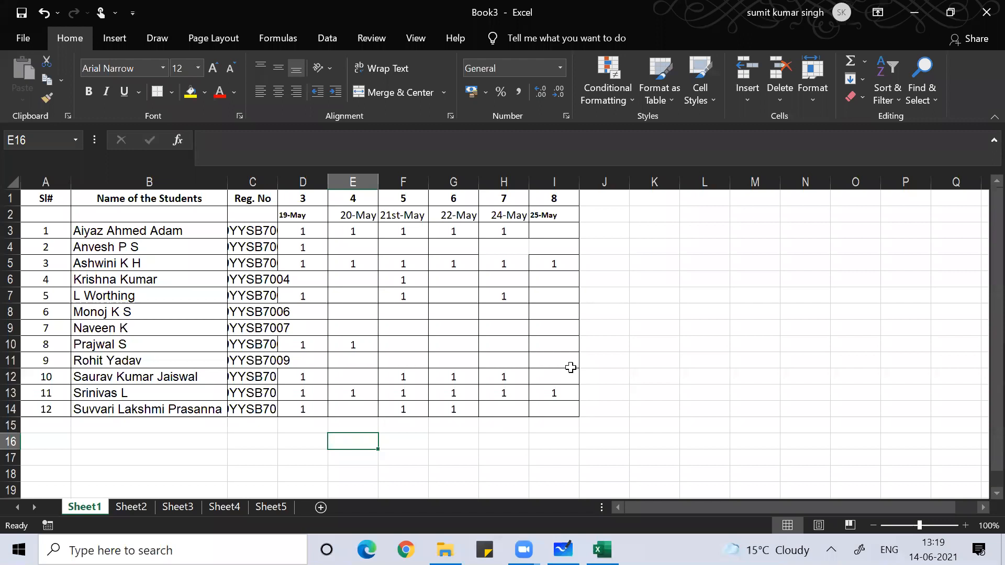
{"action": "key", "text": "alt+F11"}
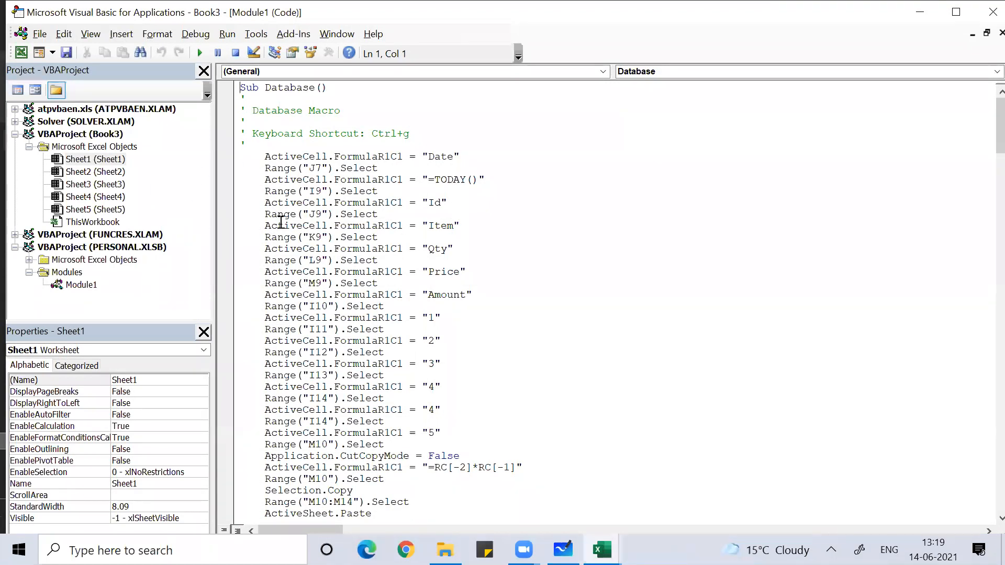
- Add a Worksheet SelectionChange routine to Sheet1 containing cells.EntireColumn.AutoFit
{"action": "key", "text": "alt+Tab"}
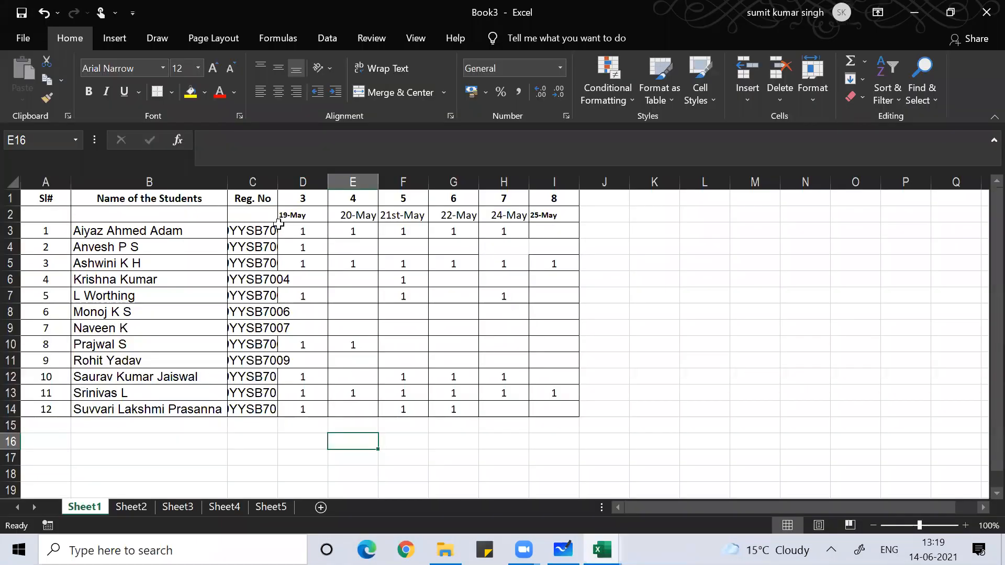
{"action": "key", "text": "alt+Tab"}
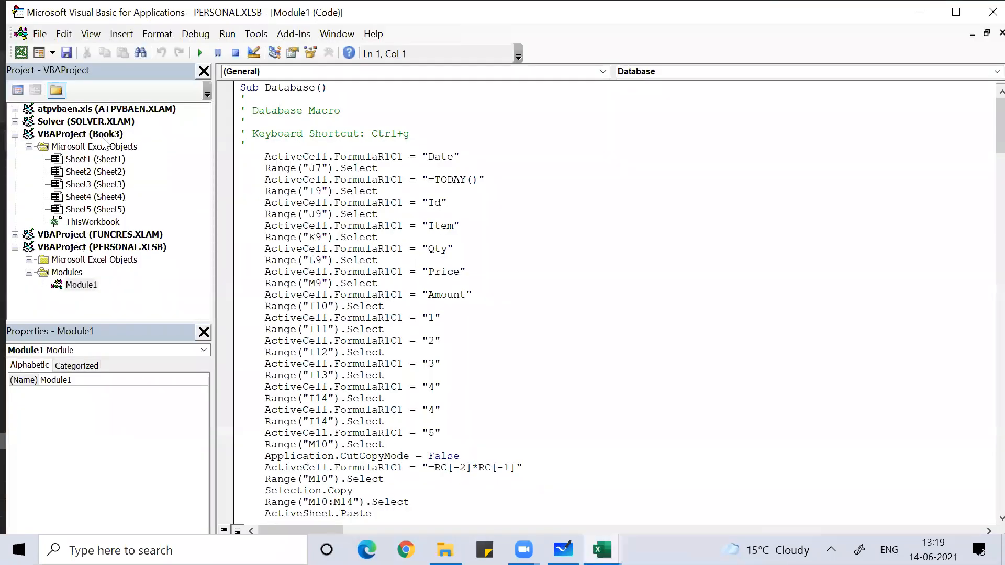
{"action": "double_click", "coordinate": [98, 160]}
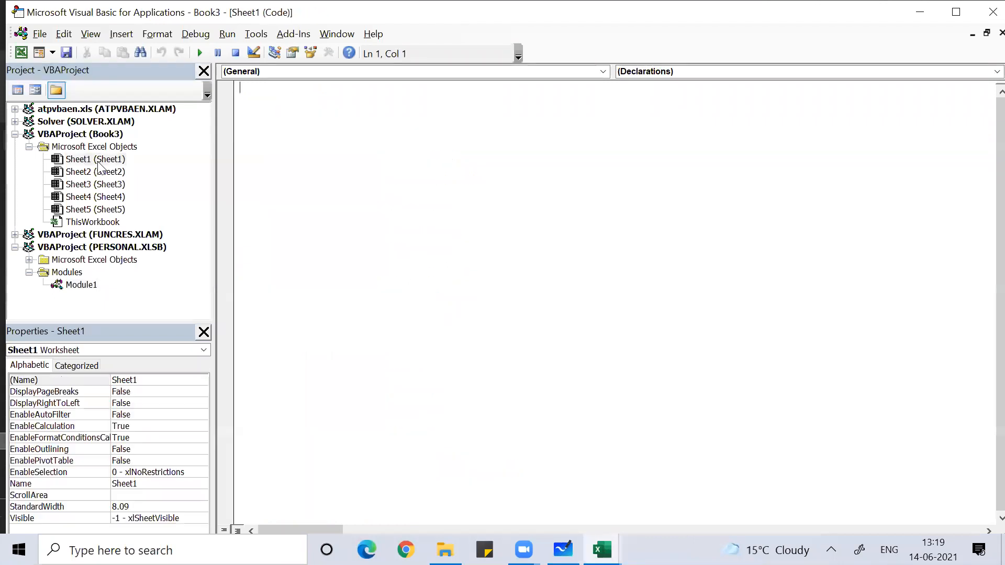
{"action": "left_click", "coordinate": [602, 74]}
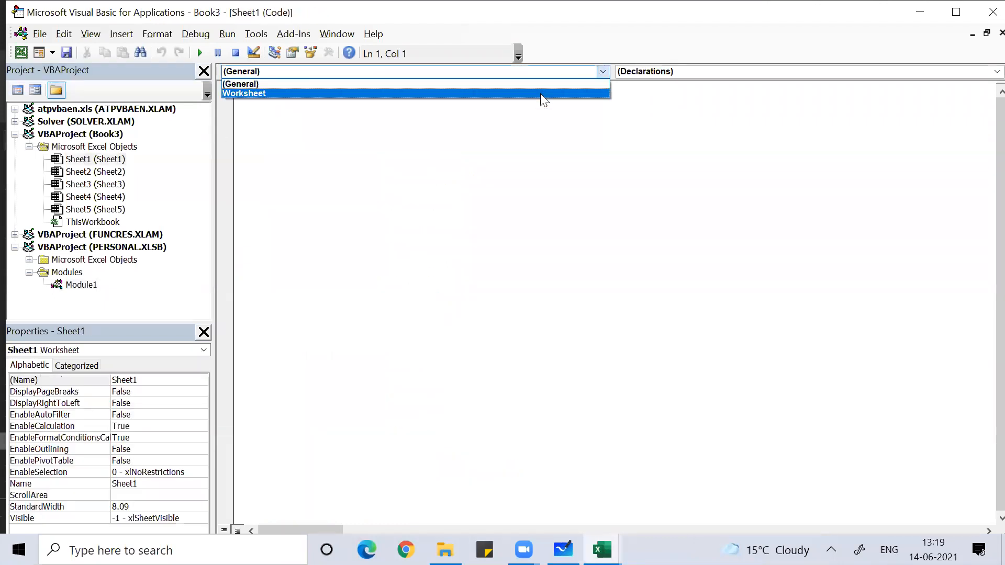
{"action": "left_click", "coordinate": [540, 93]}
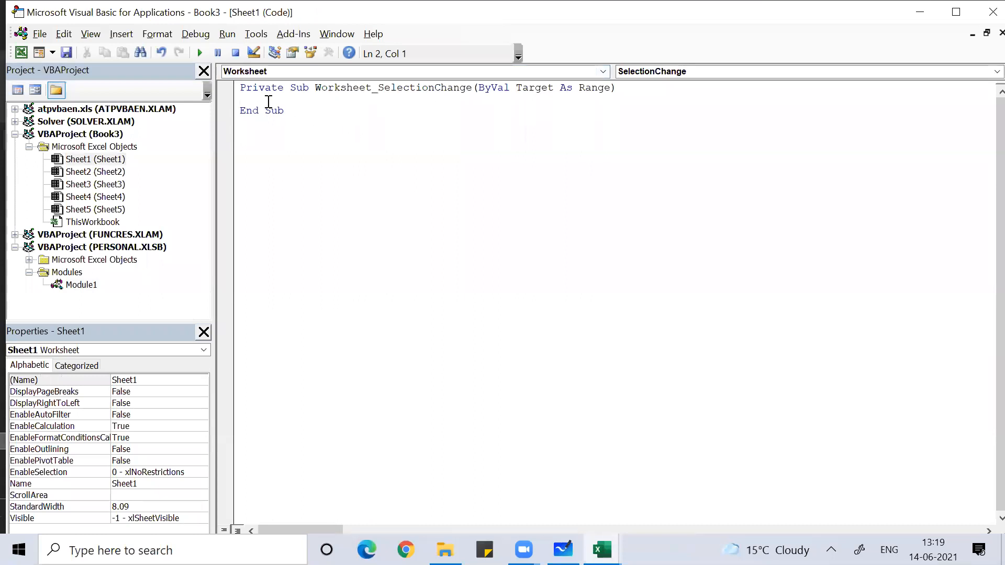
{"action": "type", "text": "cells.e"}
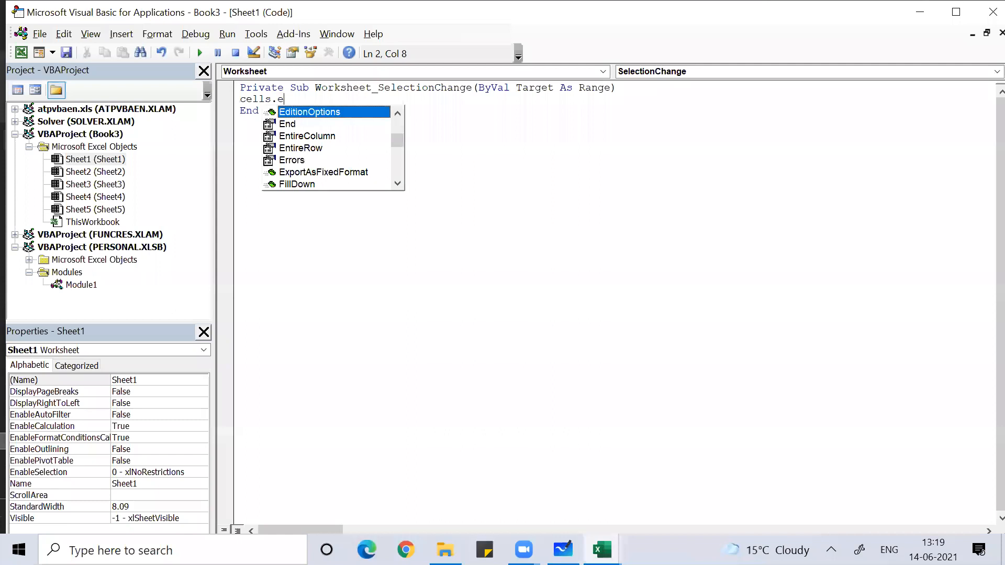
{"action": "type", "text": "nti"}
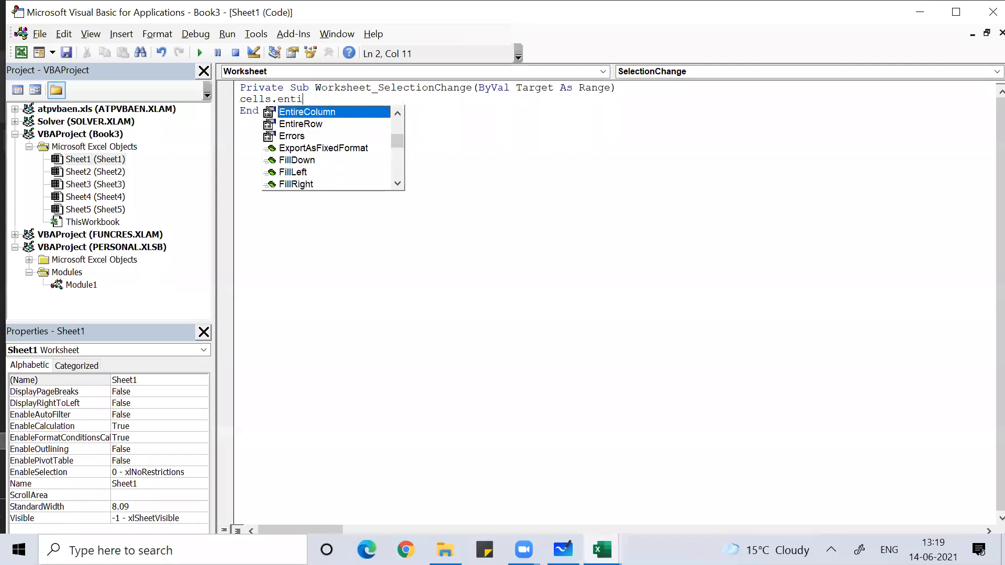
{"action": "type", "text": "recolumn.autofit"}
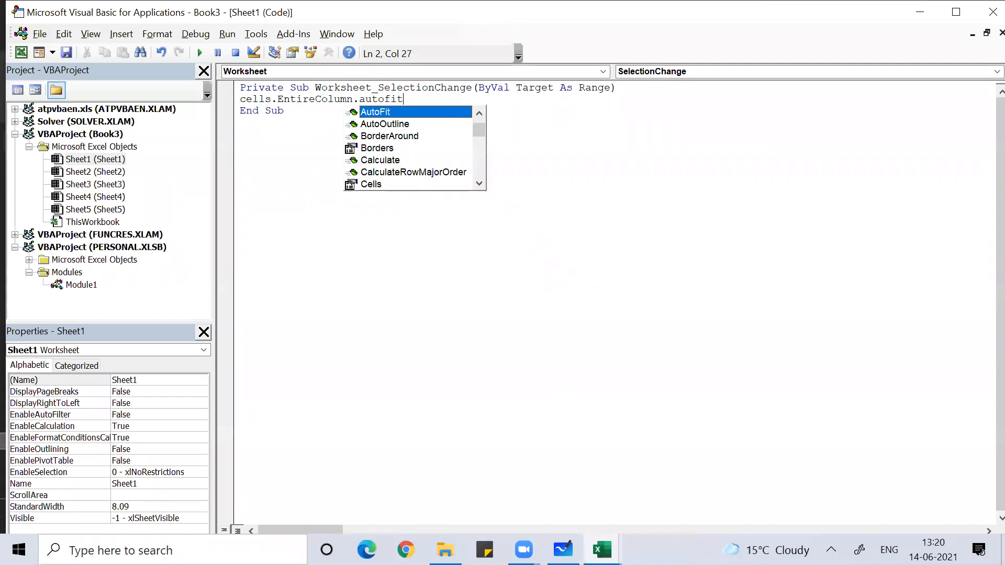
{"action": "key", "text": "alt+F11"}
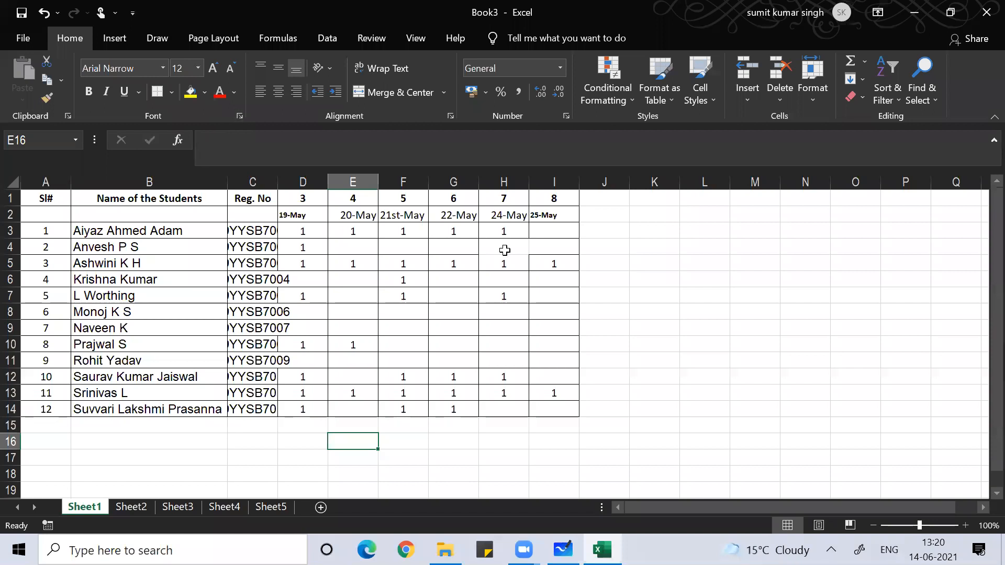
- Fire the autofit from H7, test it with long text in K7, then clear K7
{"action": "left_click", "coordinate": [505, 294]}
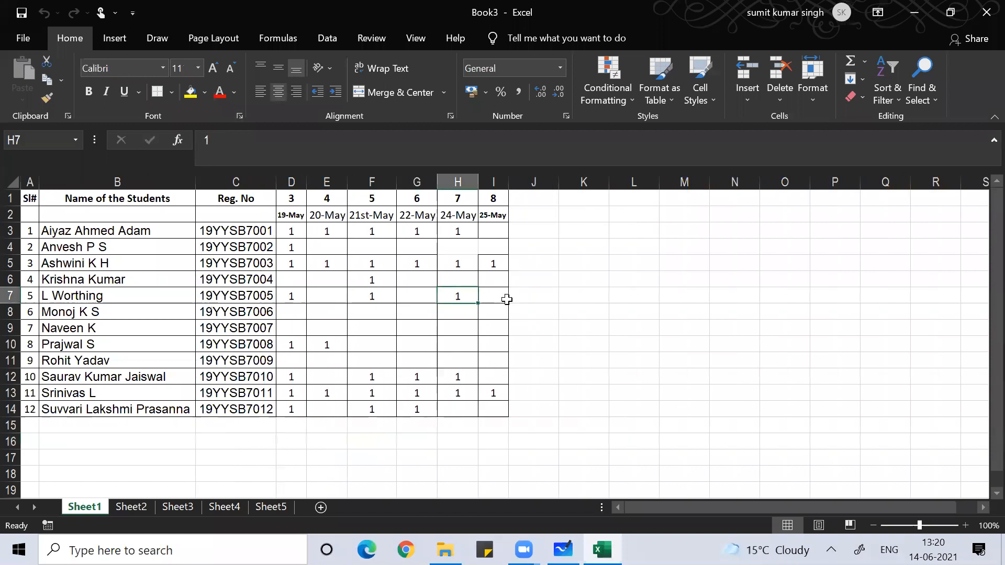
{"action": "left_click", "coordinate": [605, 295]}
{"action": "type", "text": "aaaaaaaaaaaaaaaaaaa"}
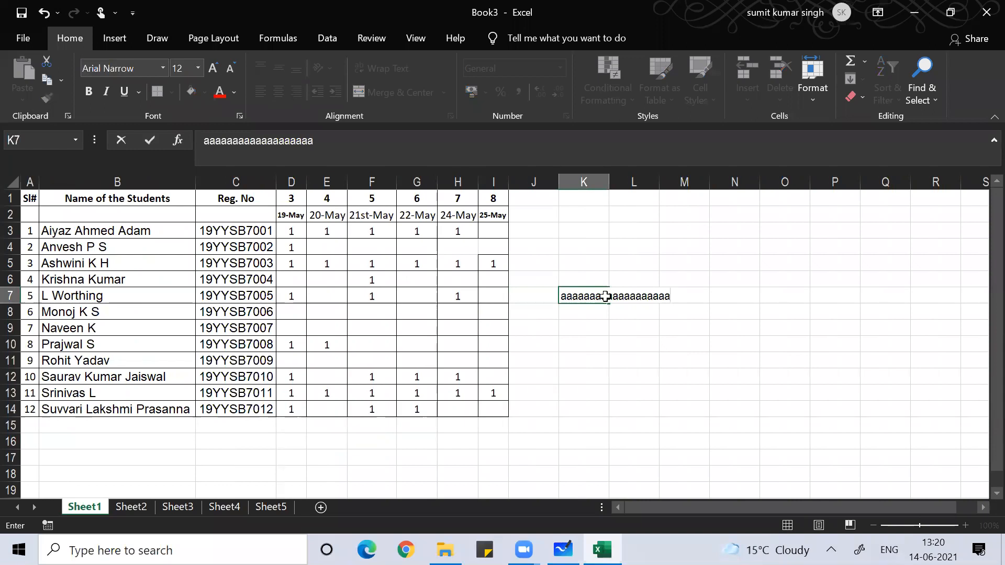
{"action": "key", "text": "Return"}
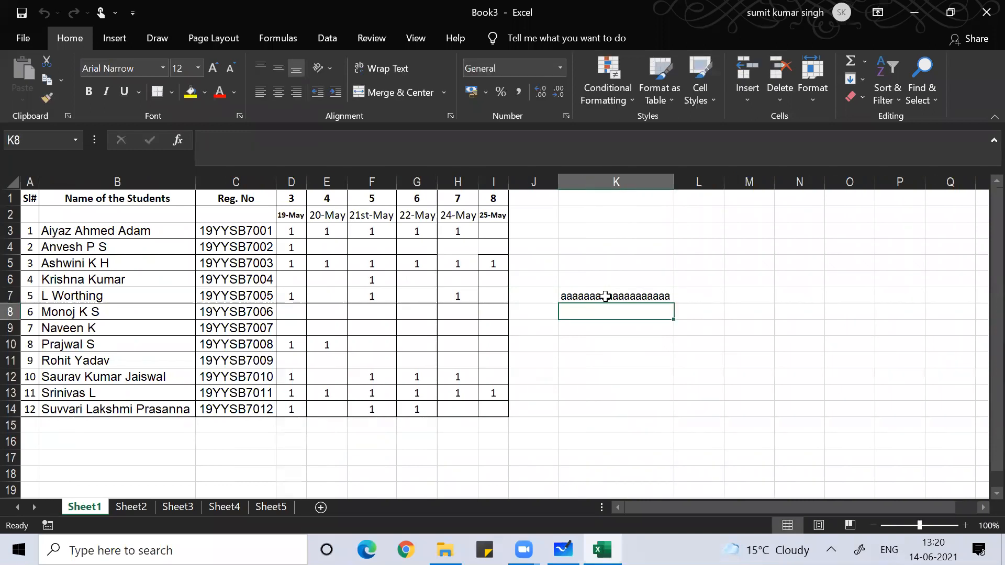
{"action": "left_click", "coordinate": [604, 296]}
{"action": "key", "text": "Delete"}
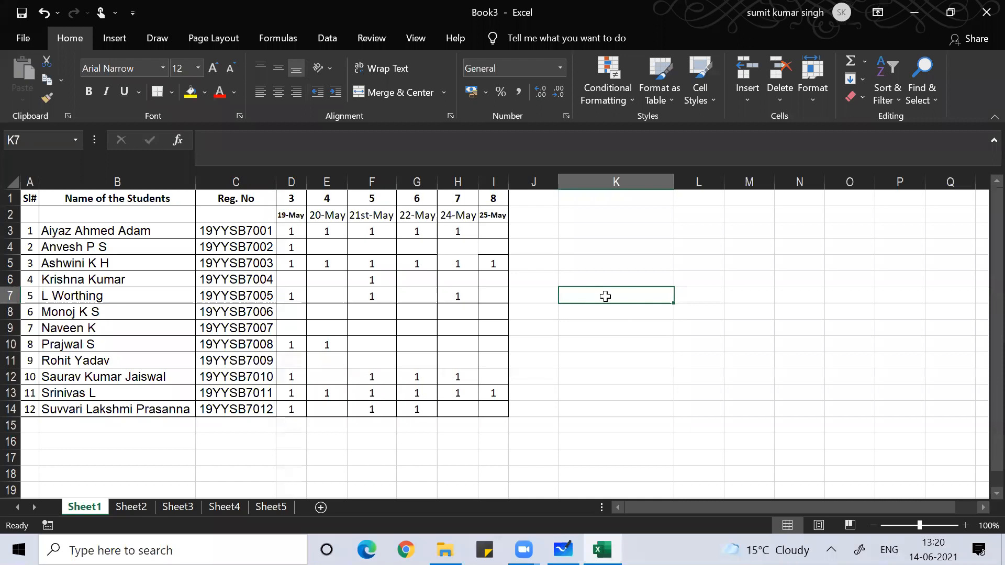
{"action": "left_click", "coordinate": [343, 456]}
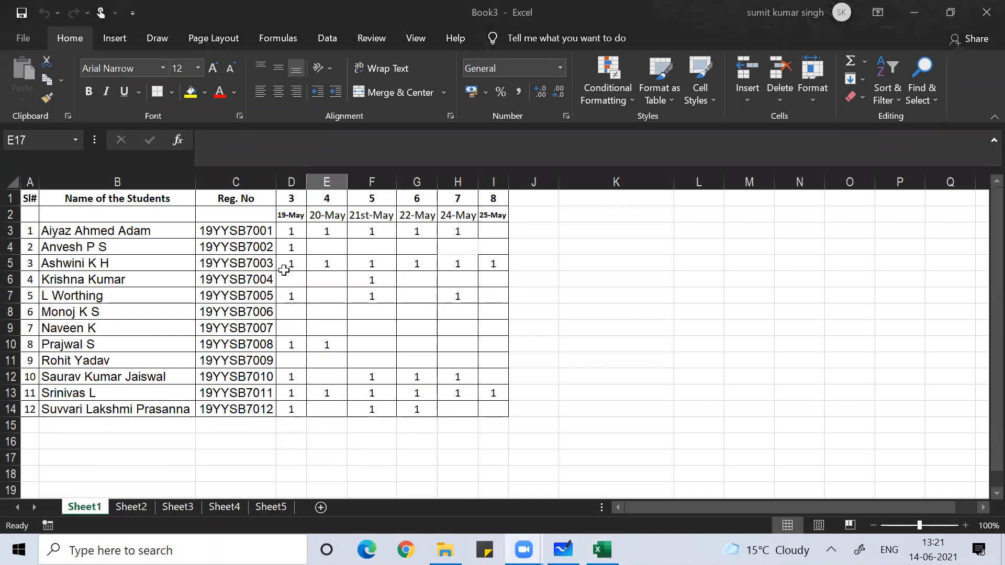
- Select D3:I14 and delete every attendance mark in it
{"action": "left_click", "coordinate": [293, 225]}
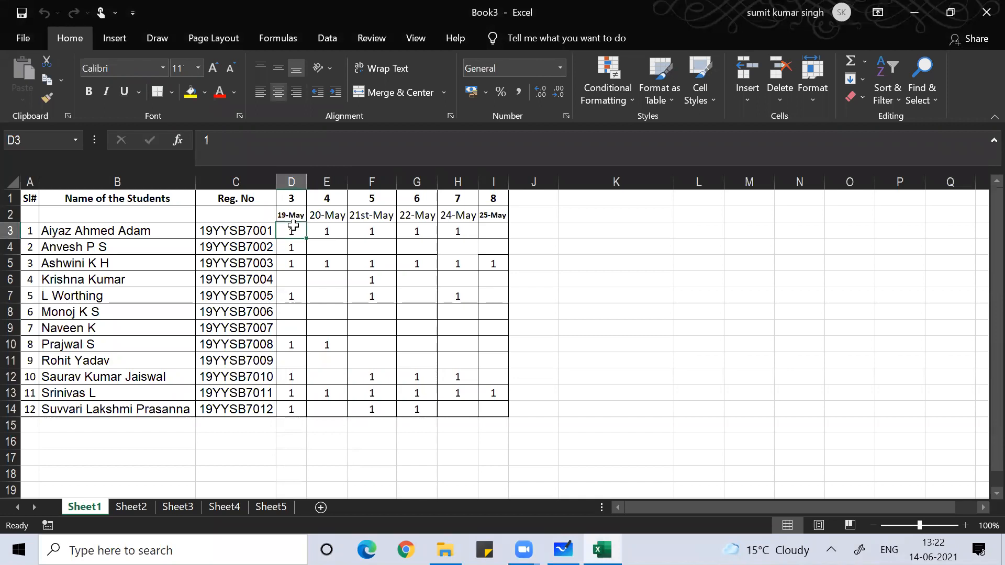
{"action": "key", "text": "shift+Down"}
{"action": "key", "text": "shift+Down"}
{"action": "key", "text": "shift+Down"}
{"action": "key", "text": "shift+Down"}
{"action": "key", "text": "shift+Down"}
{"action": "key", "text": "shift+Down"}
{"action": "key", "text": "shift+Down"}
{"action": "key", "text": "shift+Down"}
{"action": "key", "text": "shift+Down"}
{"action": "key", "text": "shift+Down"}
{"action": "key", "text": "shift+Down"}
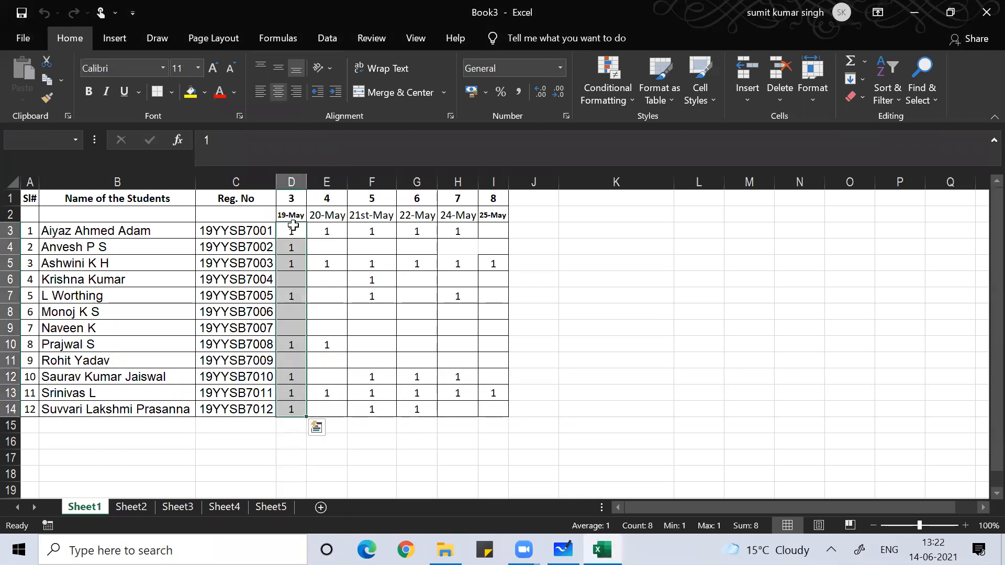
{"action": "key", "text": "shift+Right"}
{"action": "key", "text": "shift+Right"}
{"action": "key", "text": "shift+Right"}
{"action": "key", "text": "shift+Right"}
{"action": "key", "text": "shift+Right"}
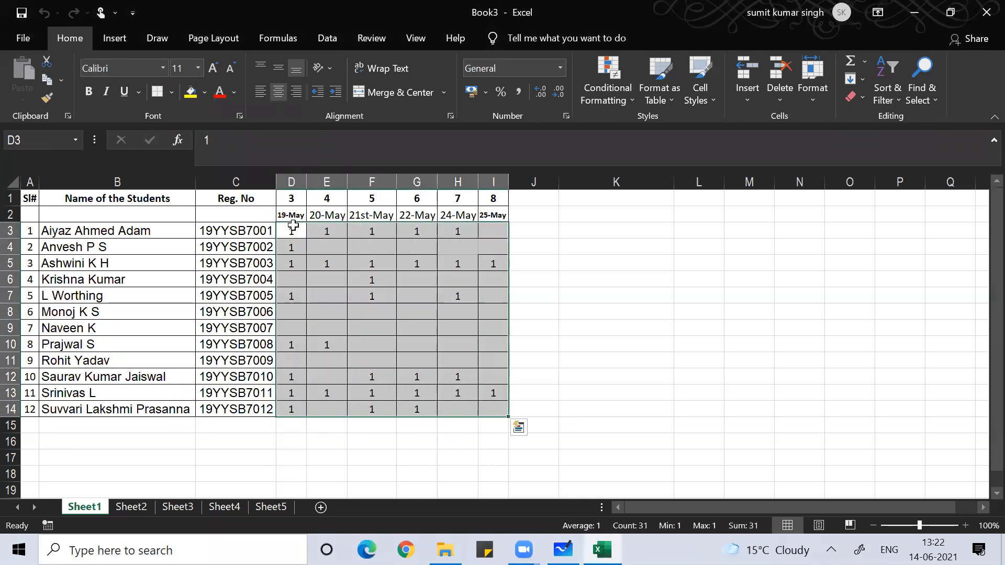
{"action": "key", "text": "Delete"}
{"action": "left_click", "coordinate": [371, 270]}
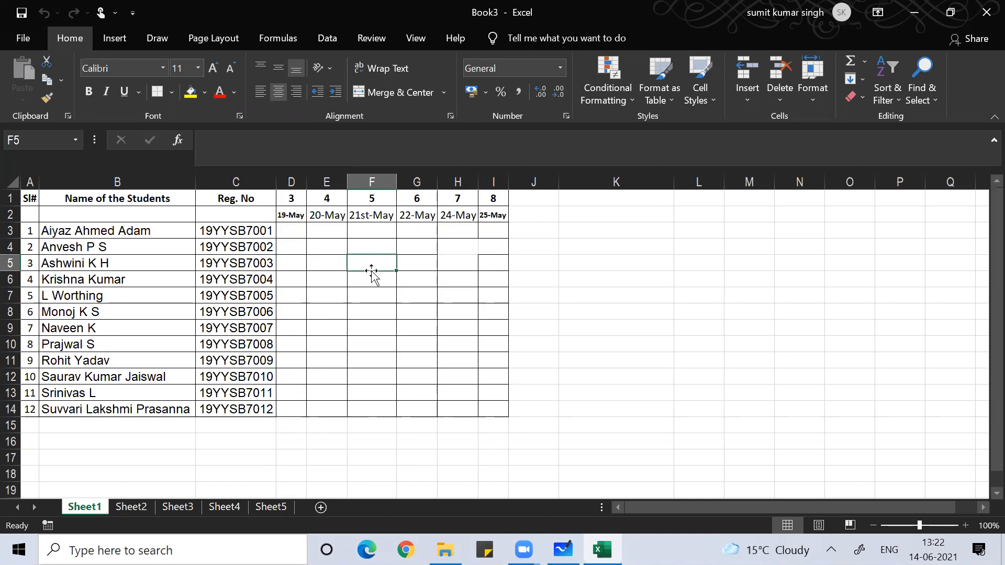
- Enter p in D3 and the formula =IF(D3="p",TRUE,FALSE) in J3
{"action": "left_click", "coordinate": [288, 230]}
{"action": "type", "text": "p"}
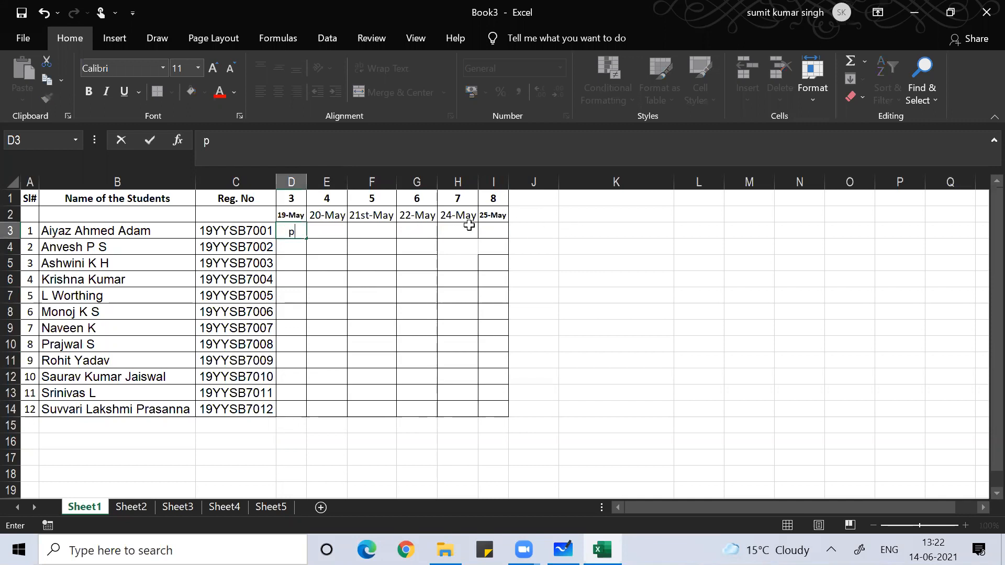
{"action": "left_click", "coordinate": [538, 226]}
{"action": "type", "text": "="}
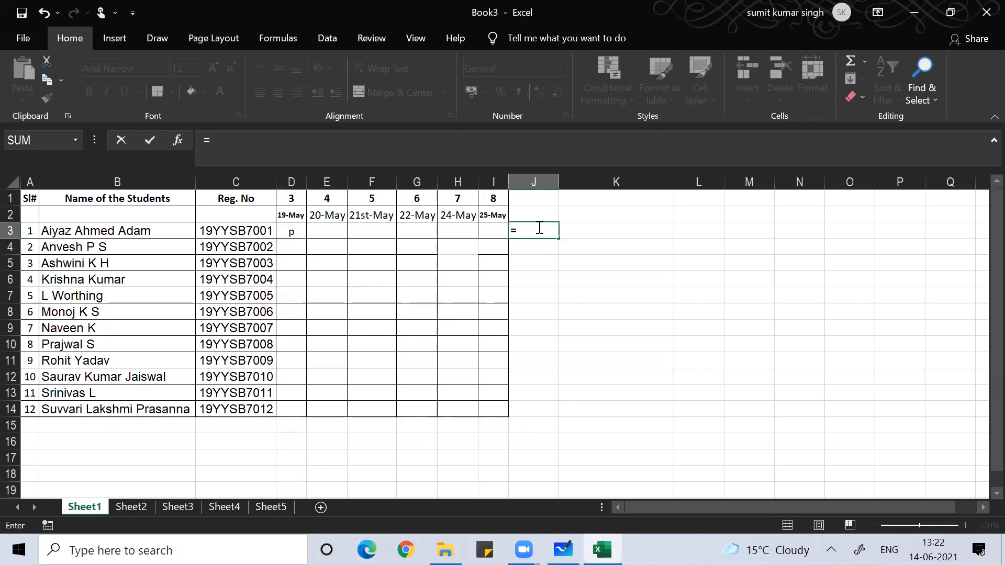
{"action": "type", "text": "is"}
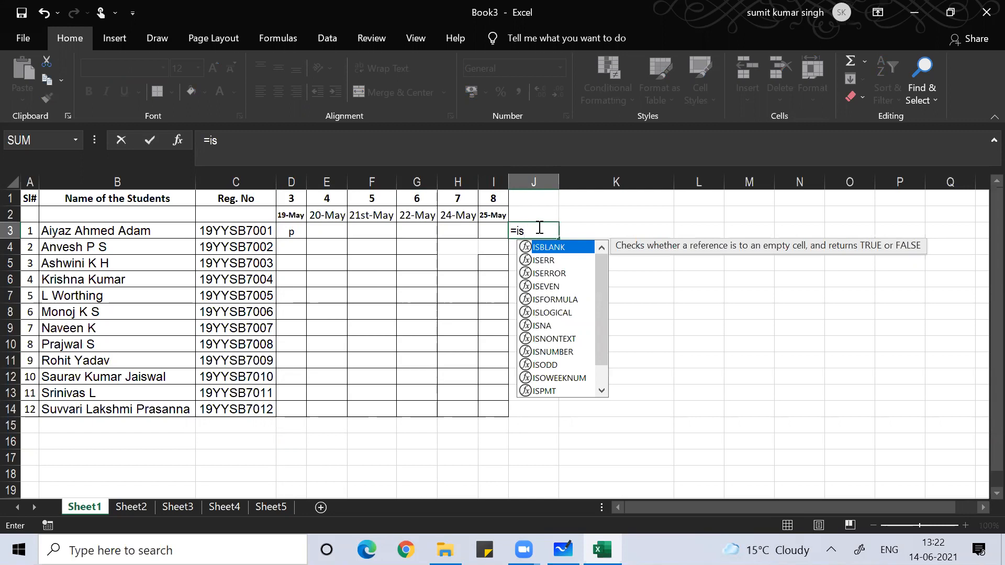
{"action": "key", "text": "BackSpace"}
{"action": "type", "text": "f("}
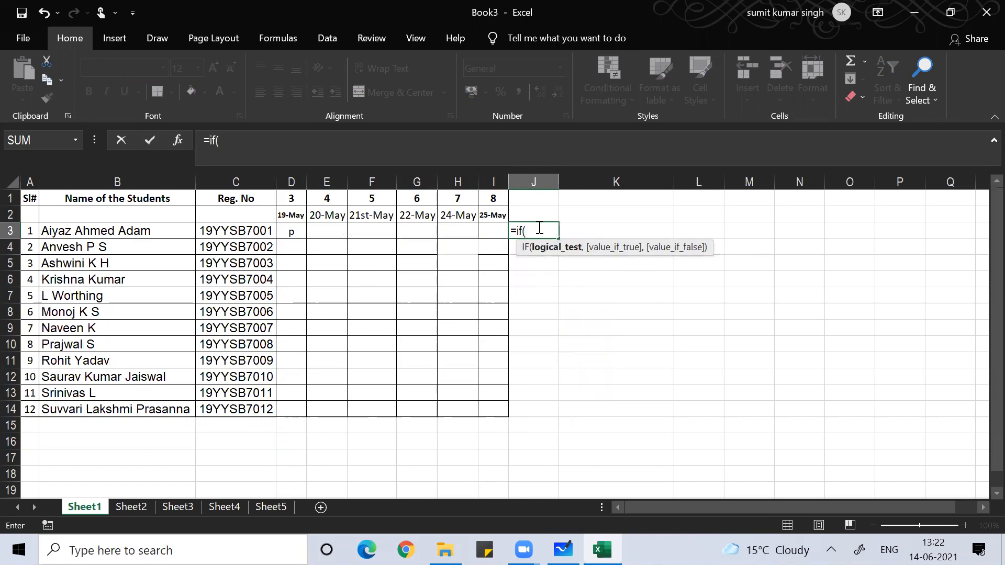
{"action": "left_click", "coordinate": [290, 231]}
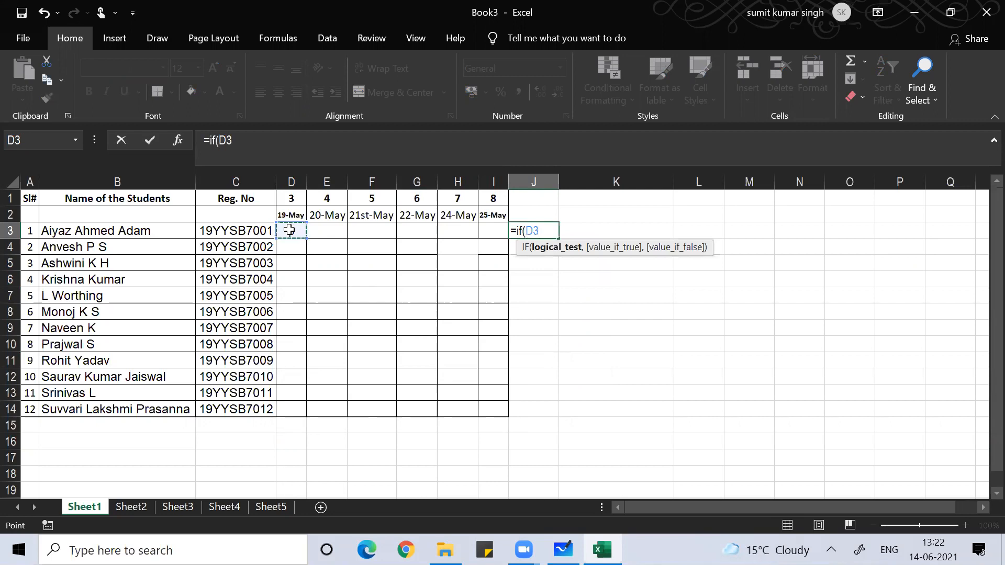
{"action": "type", "text": "=\"p\""}
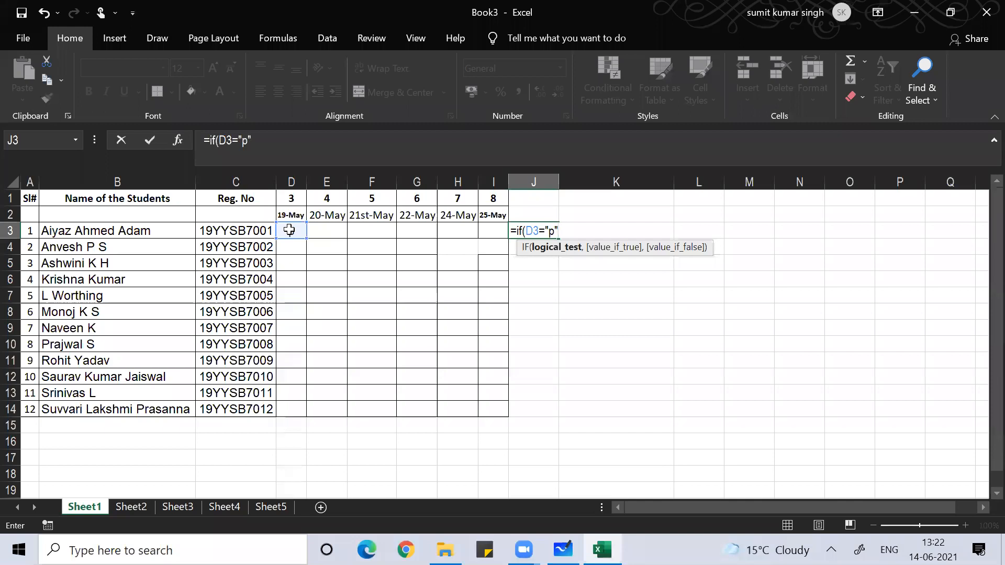
{"action": "type", "text": ",tr"}
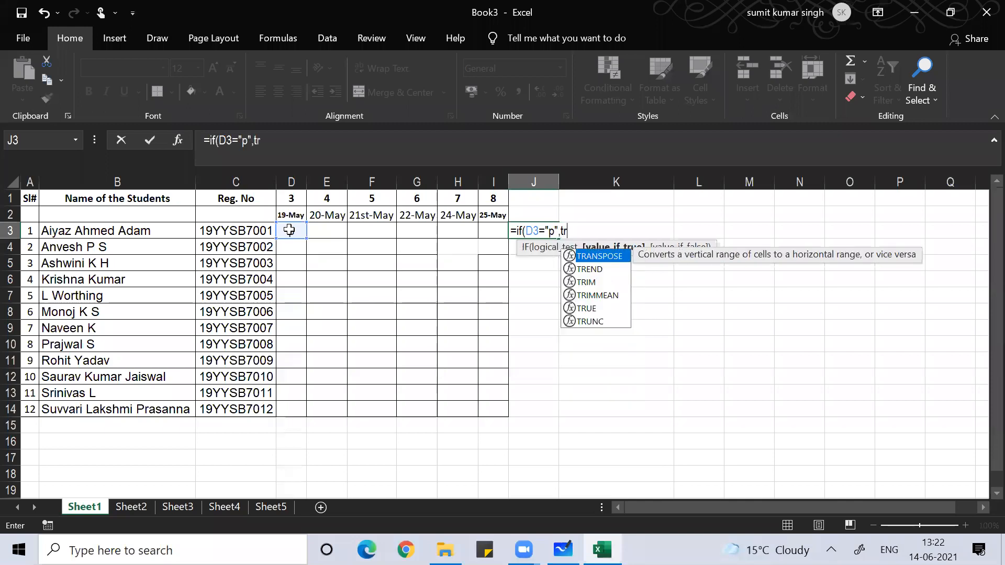
{"action": "type", "text": "ue,false"}
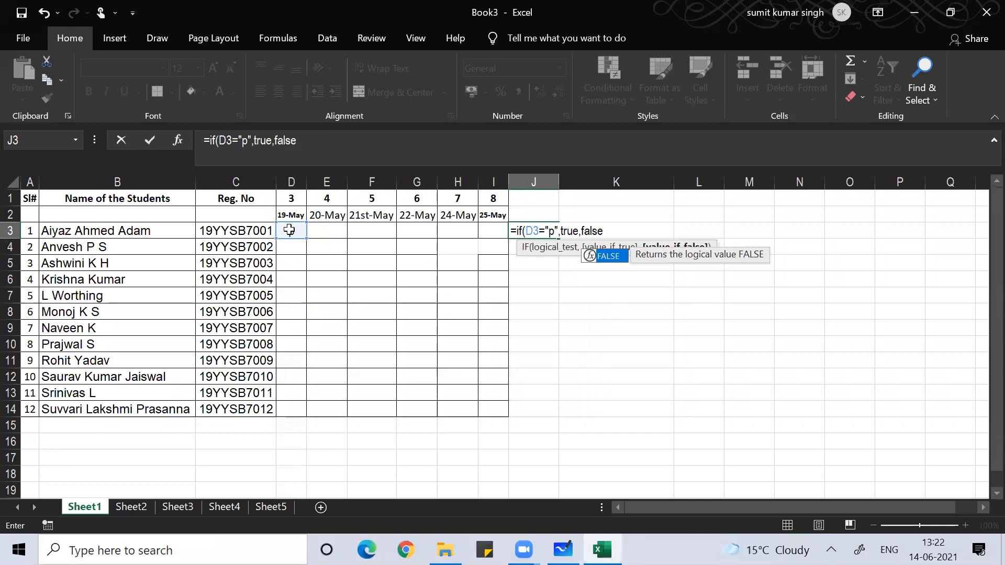
{"action": "type", "text": ")"}
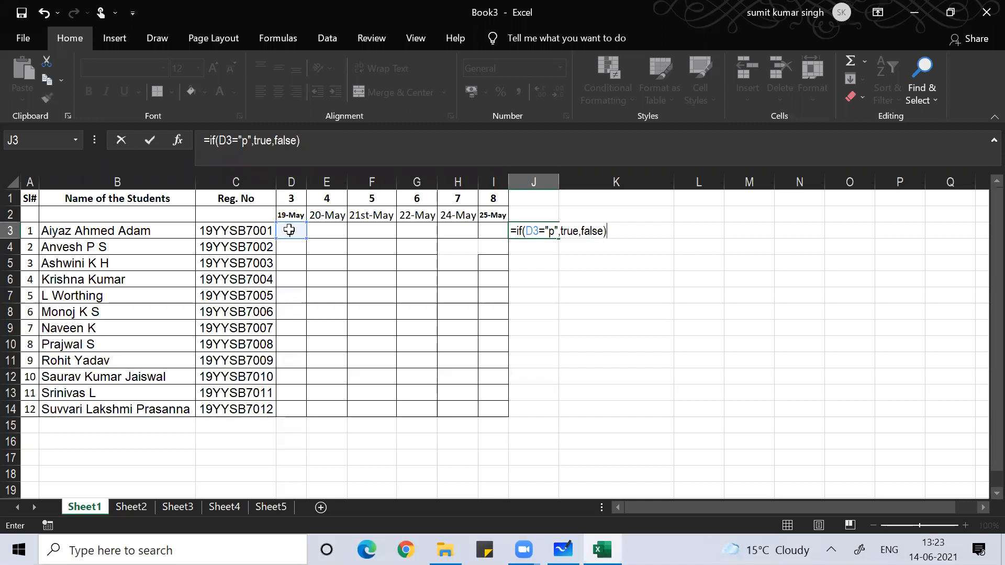
{"action": "key", "text": "Return"}
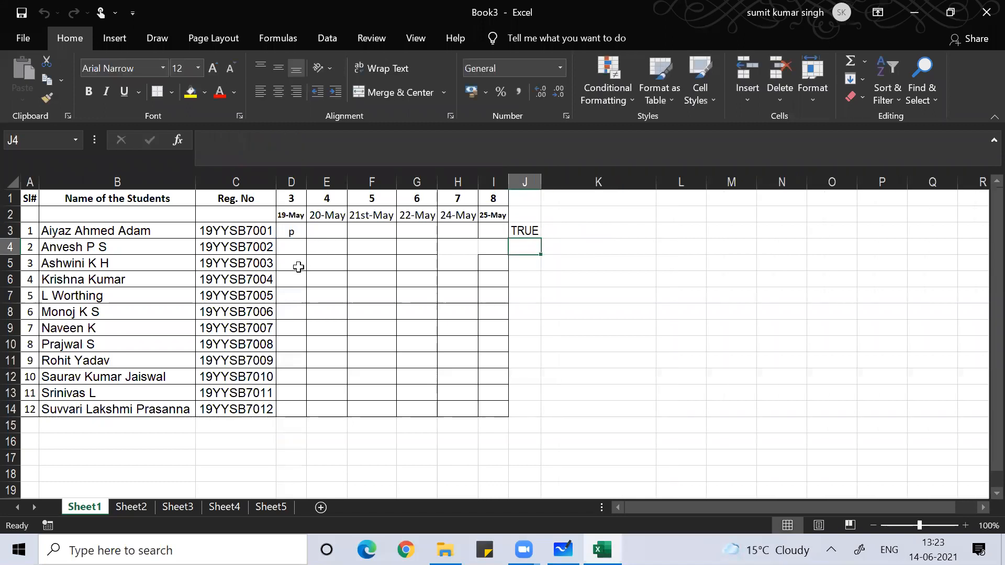
- Test J3's result by entering m, then A, then P in D3
{"action": "left_click", "coordinate": [286, 234]}
{"action": "type", "text": "m"}
{"action": "key", "text": "Return"}
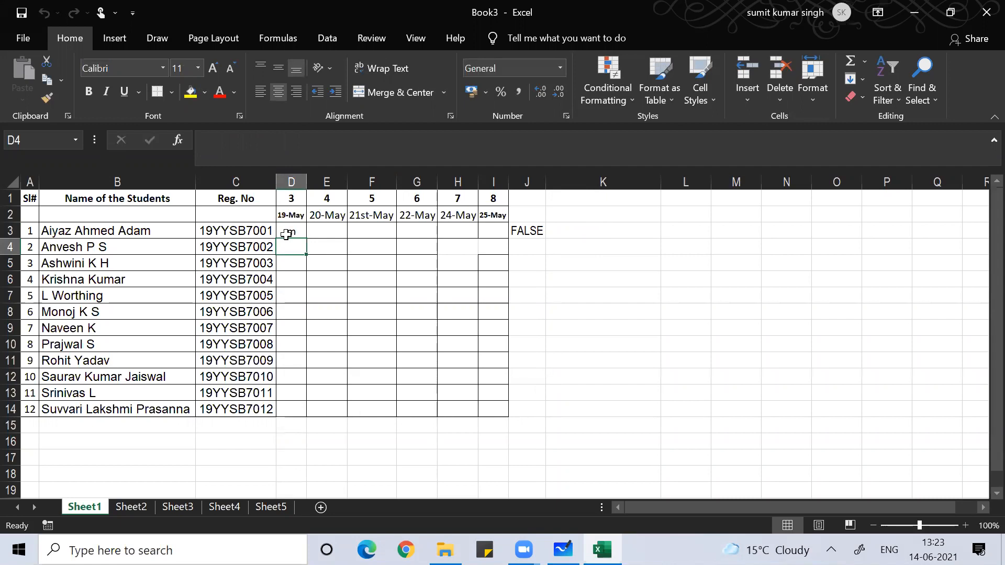
{"action": "left_click", "coordinate": [286, 233]}
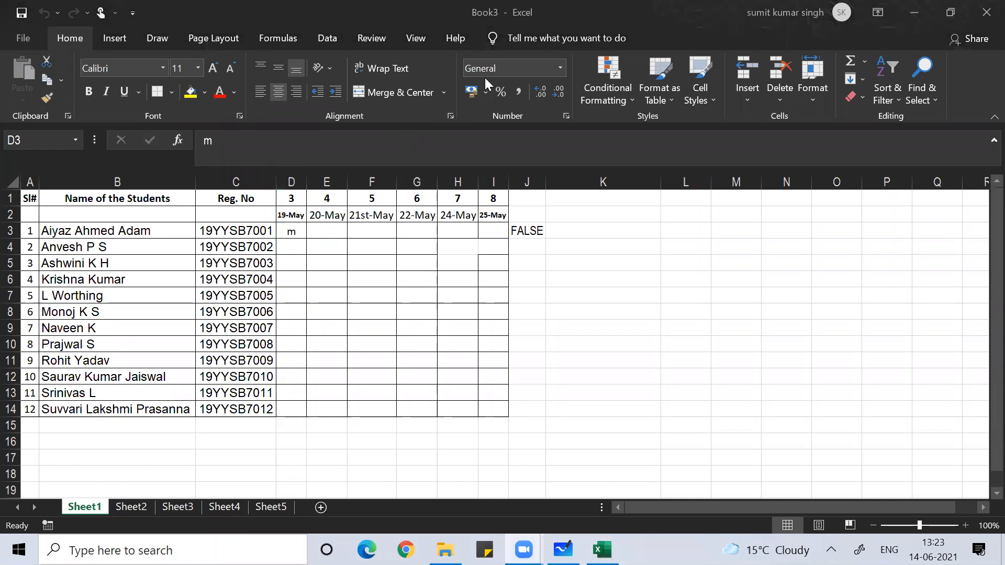
{"action": "left_click", "coordinate": [294, 227]}
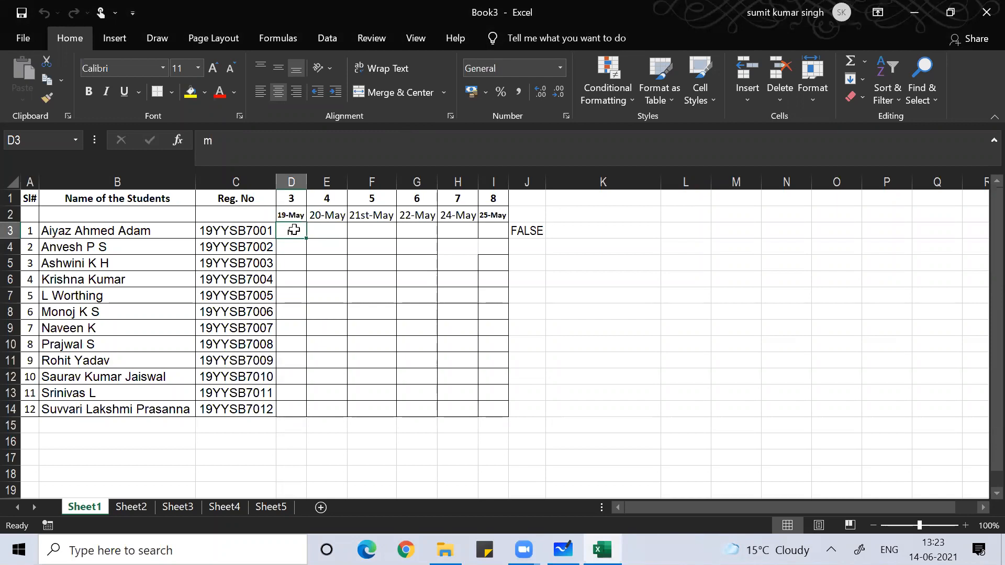
{"action": "type", "text": "A"}
{"action": "key", "text": "Return"}
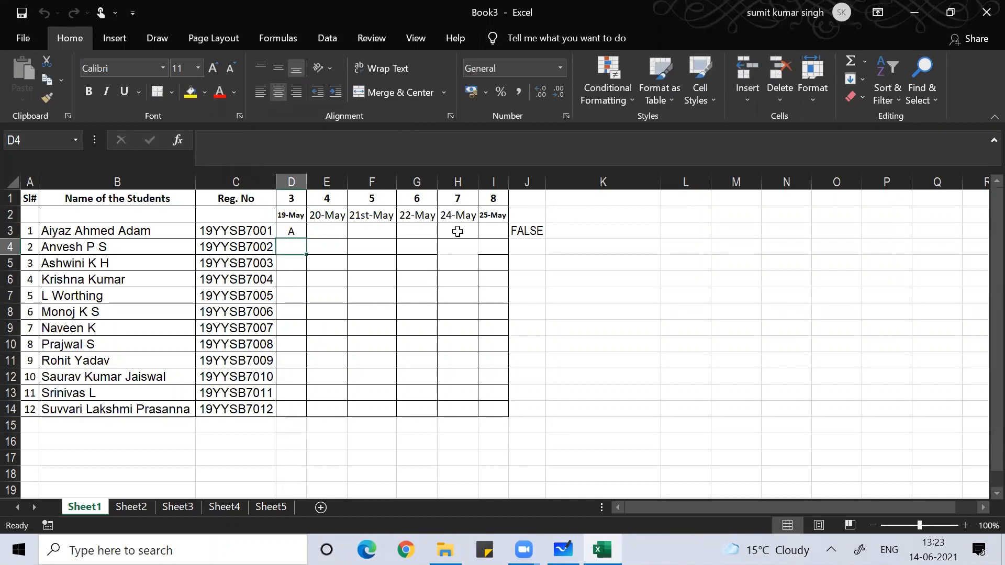
{"action": "left_click", "coordinate": [291, 230]}
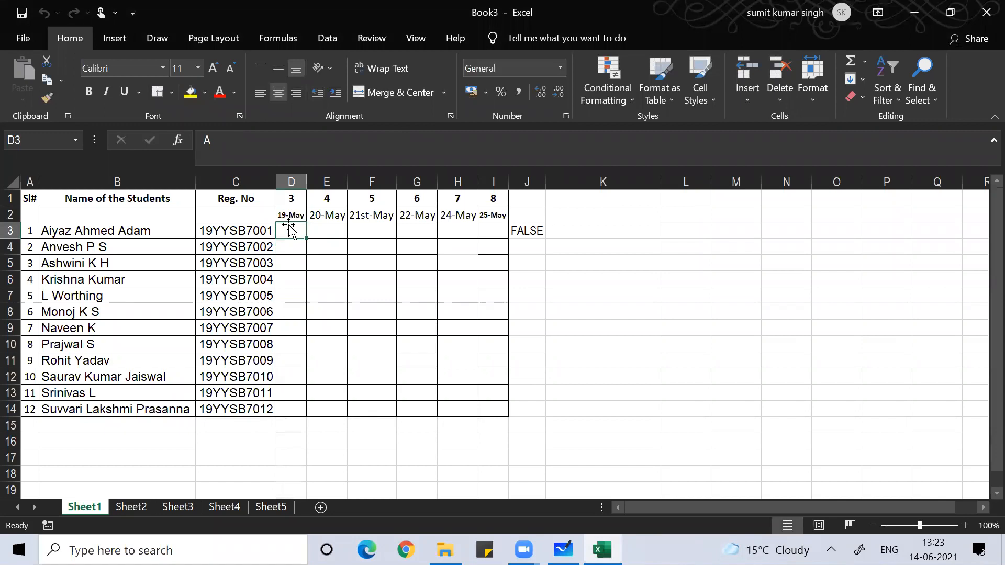
{"action": "type", "text": "P"}
{"action": "double_click", "coordinate": [525, 231]}
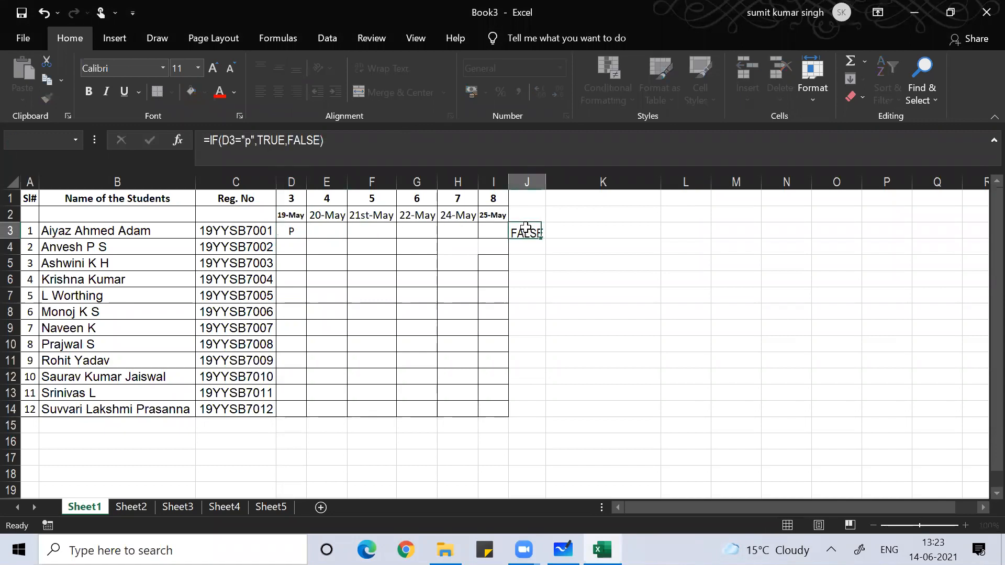
- Enter =AND(IF(D3="P",TRUE,FALSE),EXACT(D3,UPPER(D3))) in J3, correcting the closing brackets
{"action": "type", "text": "="}
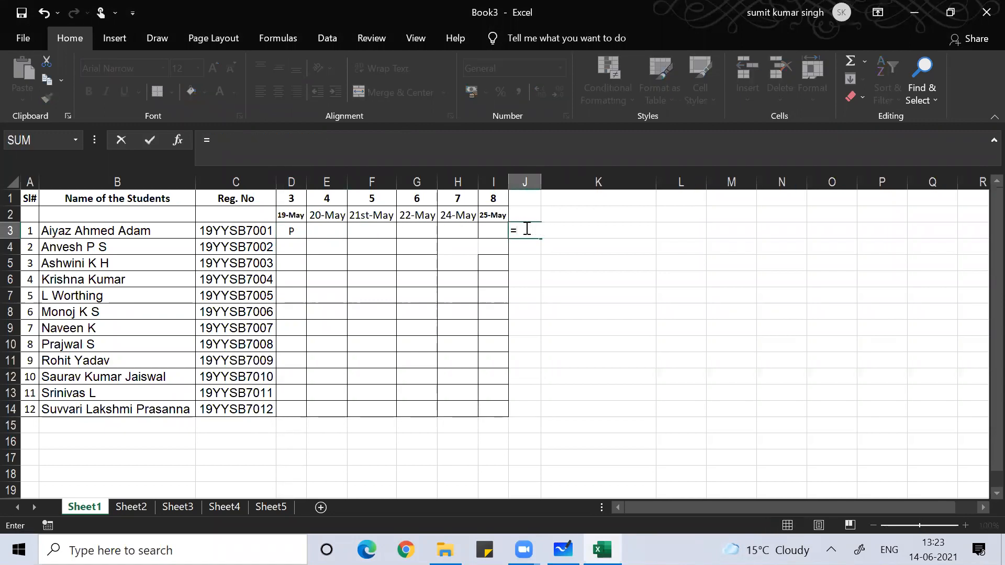
{"action": "type", "text": "and("}
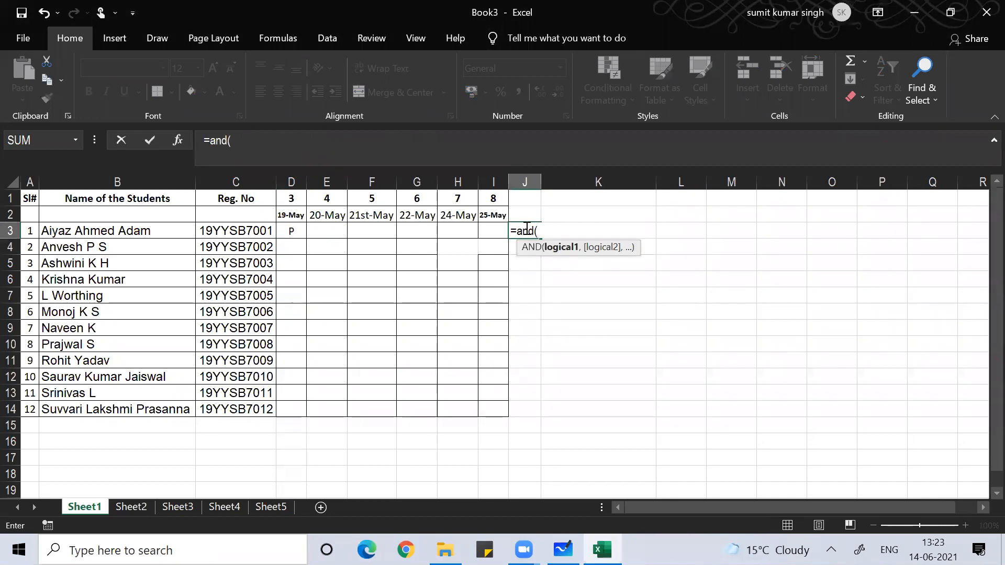
{"action": "type", "text": "if("}
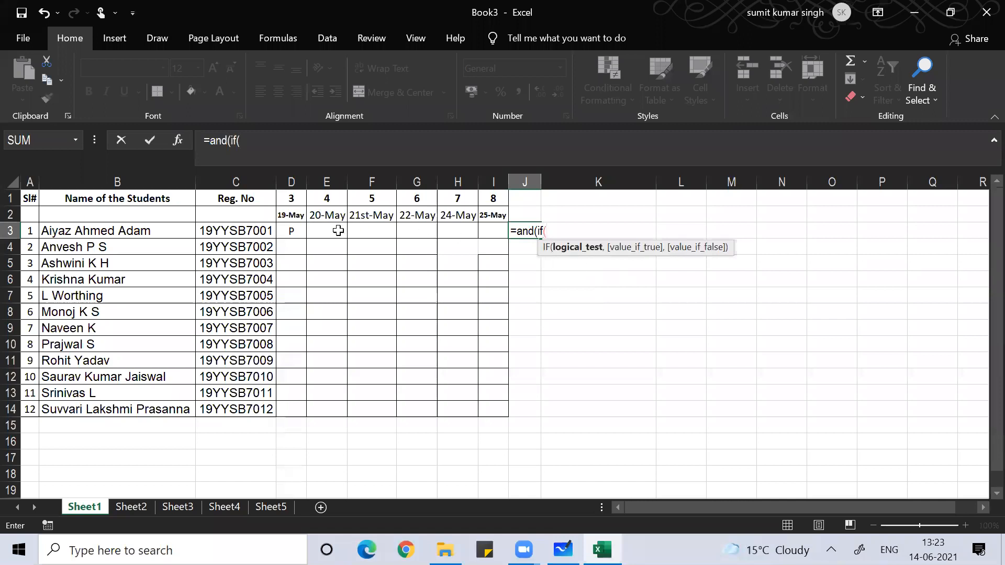
{"action": "left_click", "coordinate": [285, 230]}
{"action": "type", "text": "=\""}
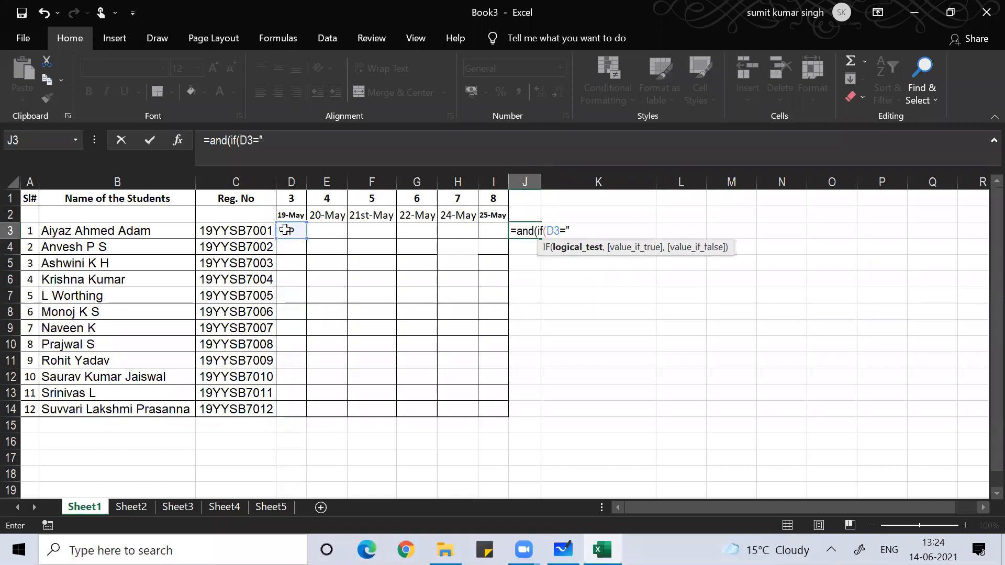
{"action": "type", "text": "P\","}
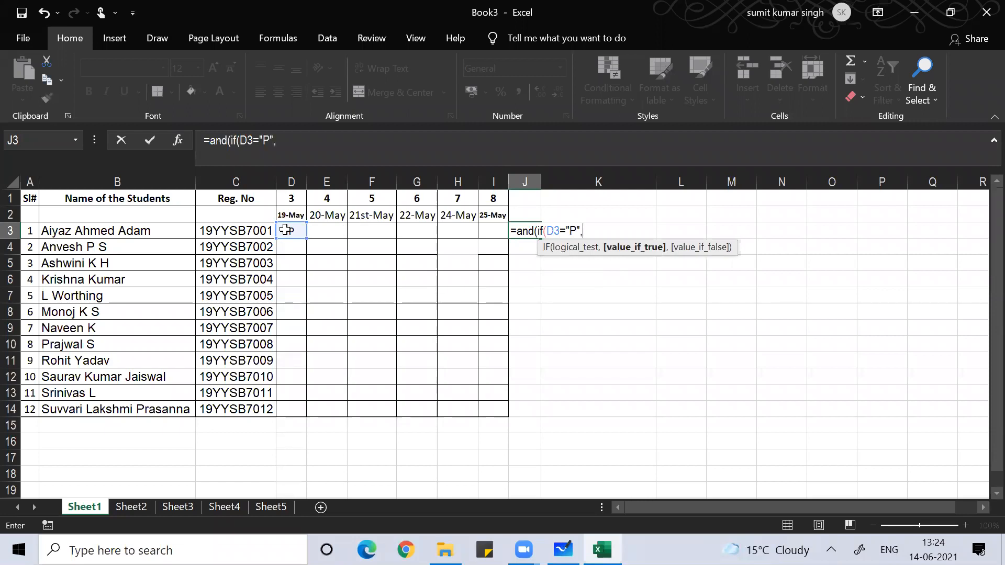
{"action": "type", "text": "true"}
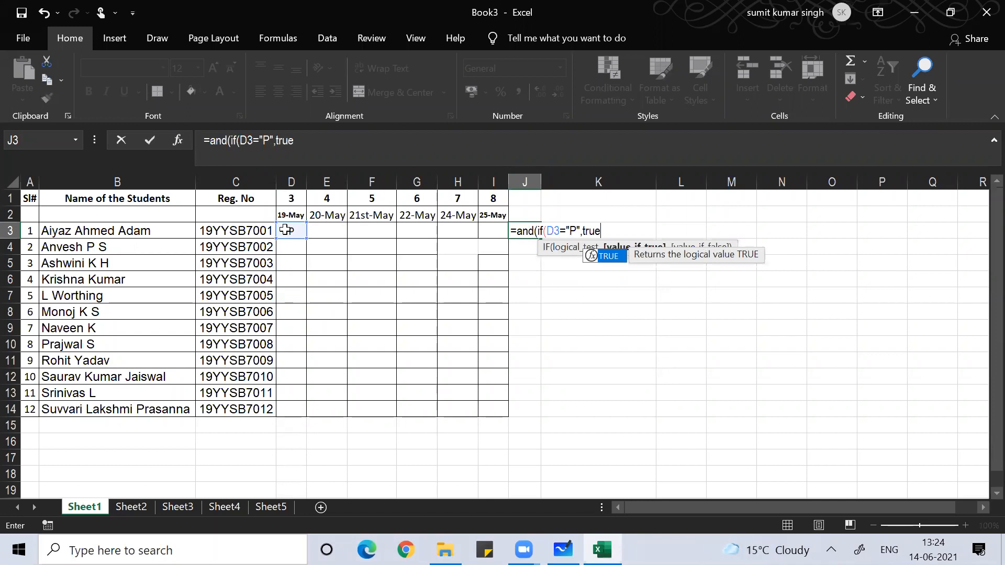
{"action": "type", "text": ",false"}
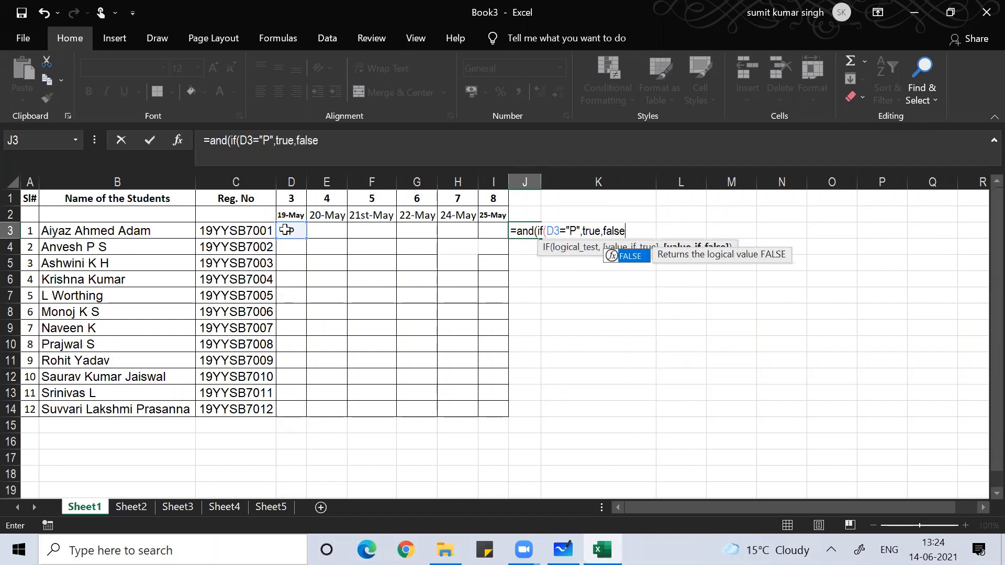
{"action": "type", "text": ")"}
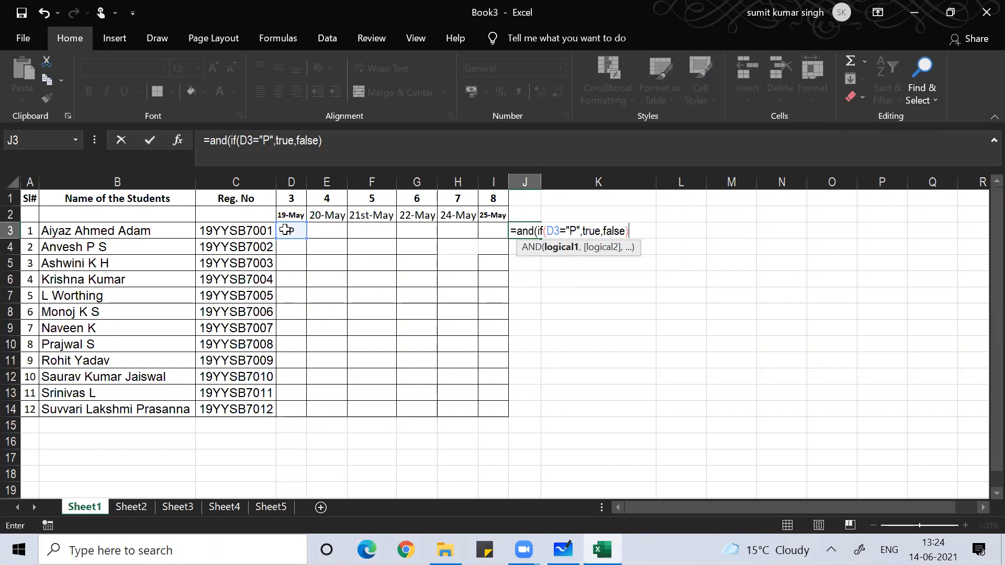
{"action": "type", "text": ","}
{"action": "type", "text": "exac"}
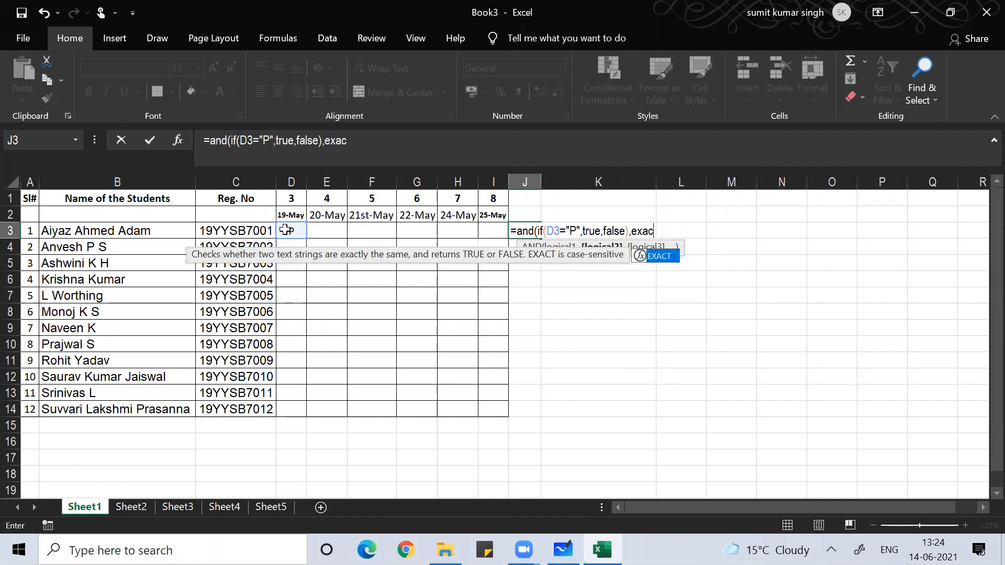
{"action": "type", "text": "t("}
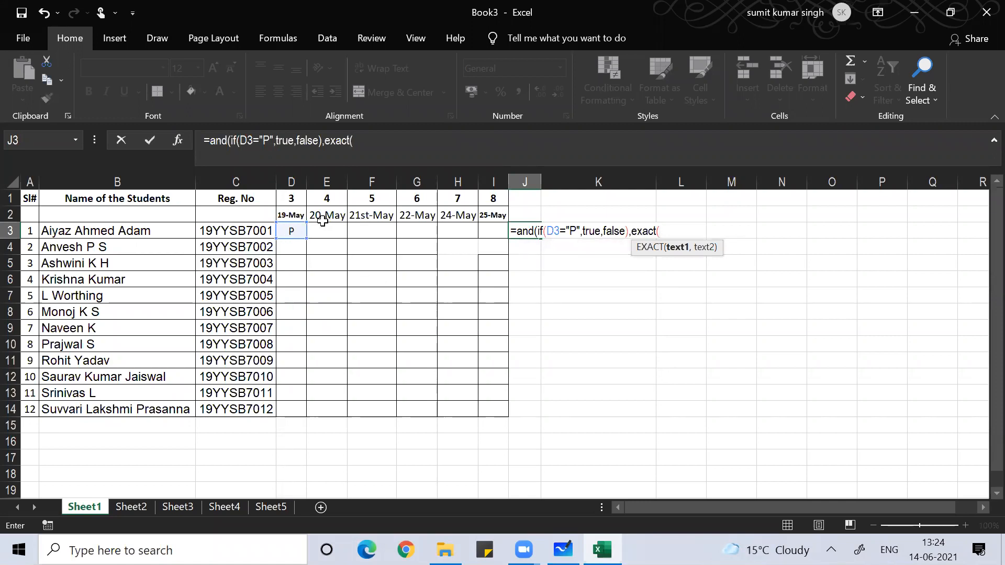
{"action": "left_click", "coordinate": [292, 231]}
{"action": "type", "text": ","}
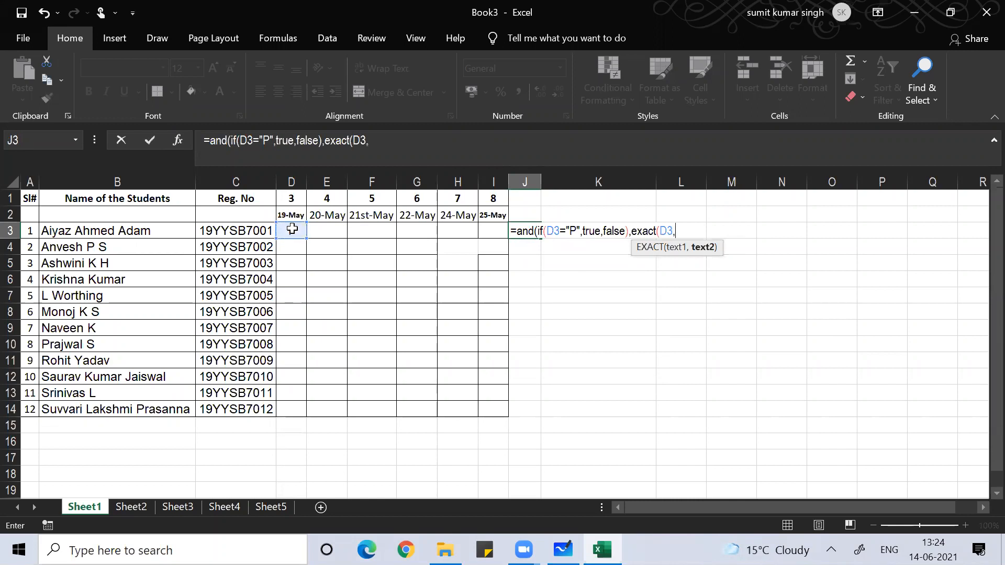
{"action": "type", "text": "upper"}
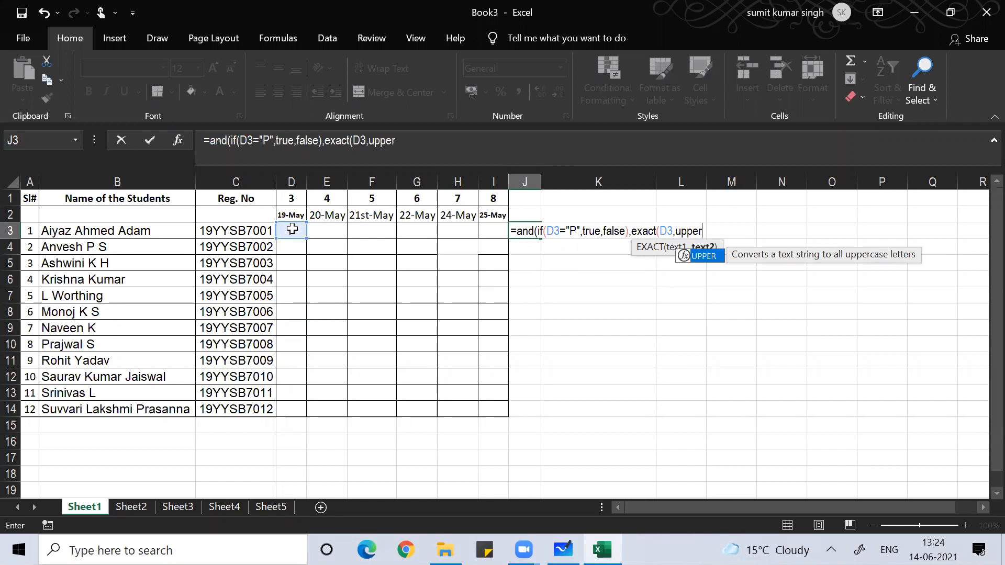
{"action": "type", "text": "(d3"}
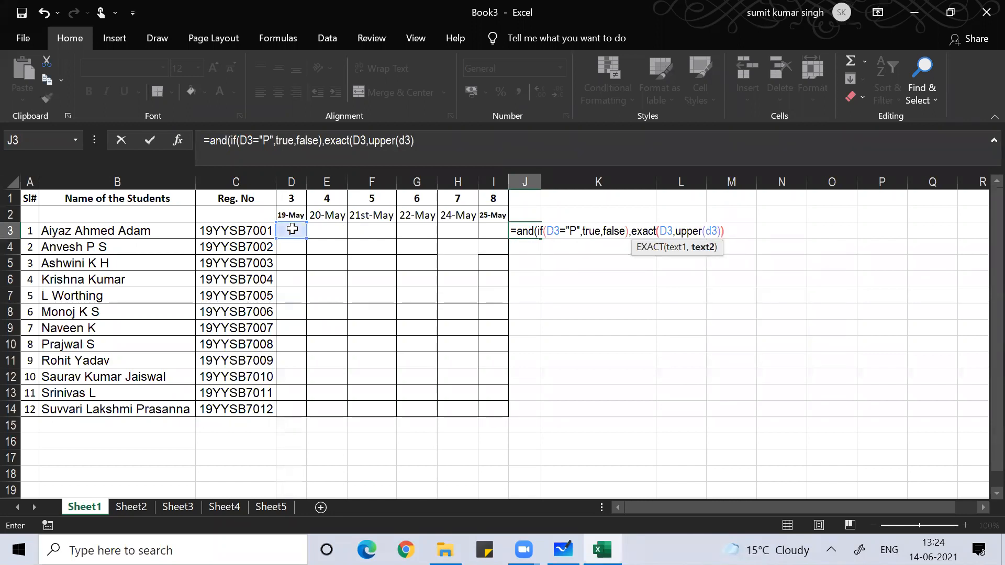
{"action": "type", "text": "))"}
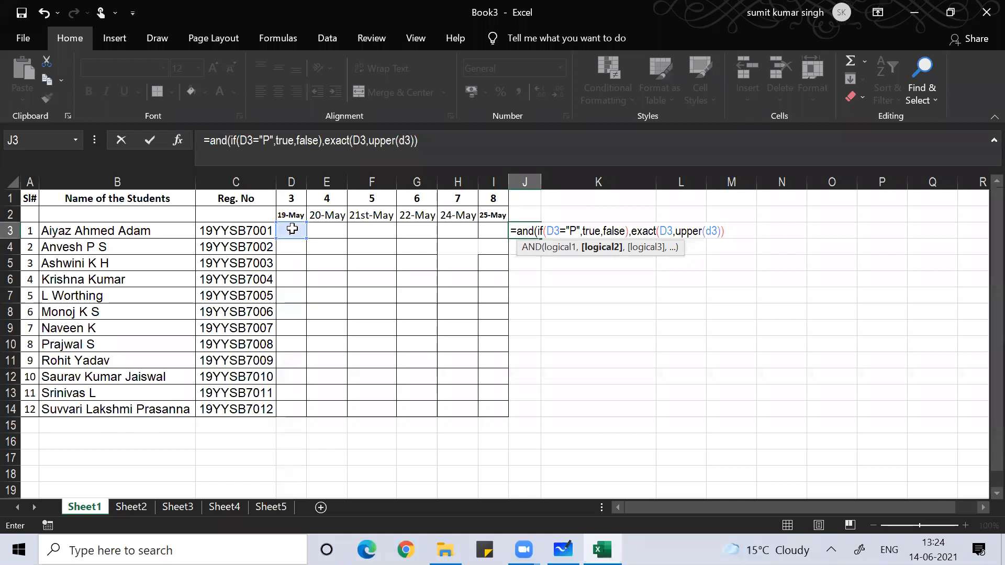
{"action": "type", "text": ")"}
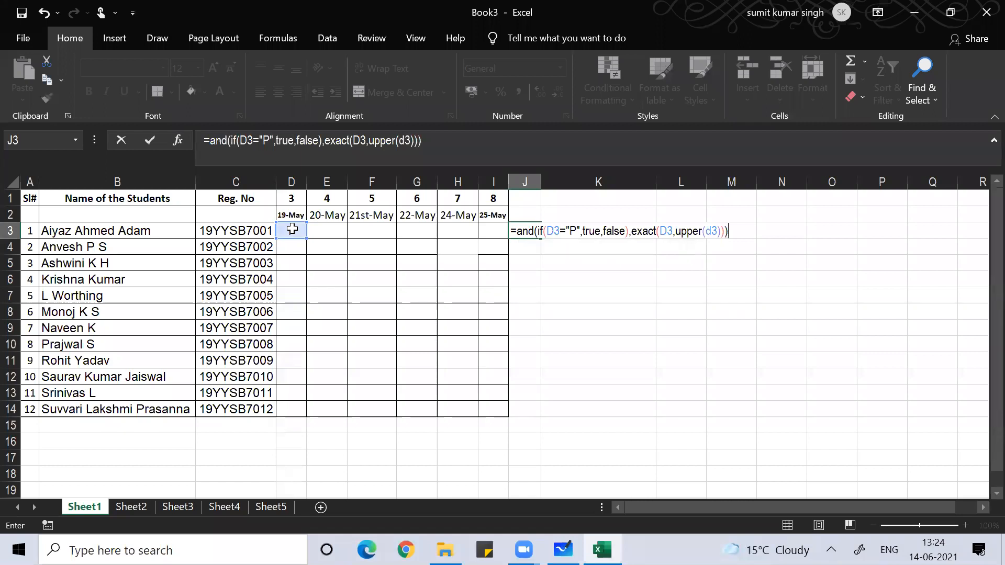
{"action": "key", "text": "BackSpace"}
{"action": "key", "text": "BackSpace"}
{"action": "key", "text": "BackSpace"}
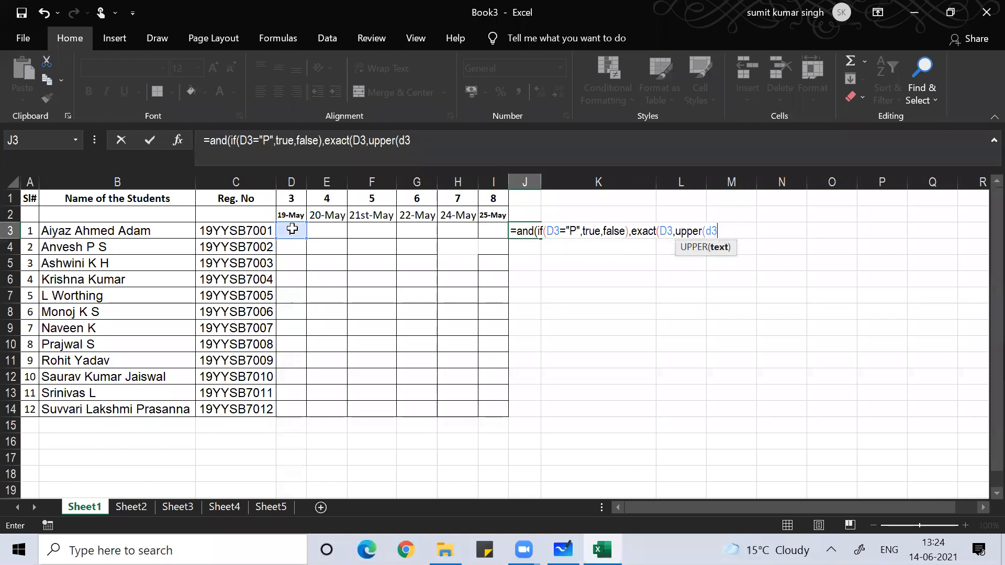
{"action": "type", "text": ")"}
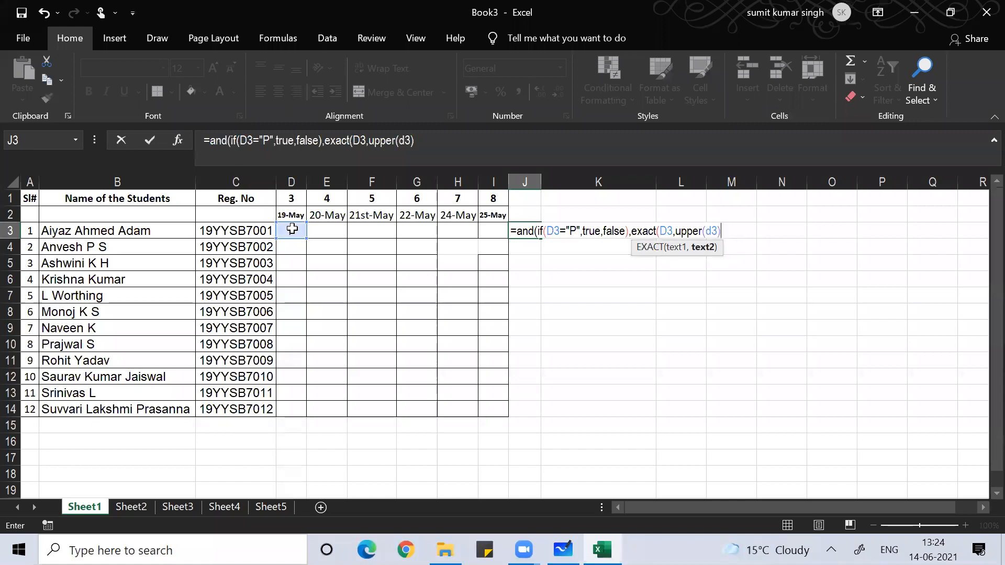
{"action": "type", "text": ")"}
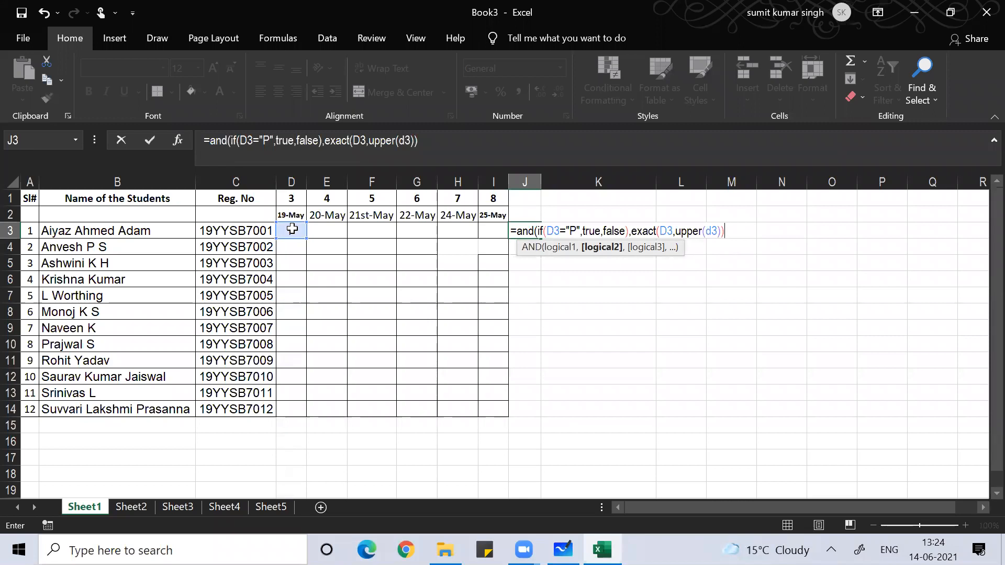
{"action": "type", "text": ")"}
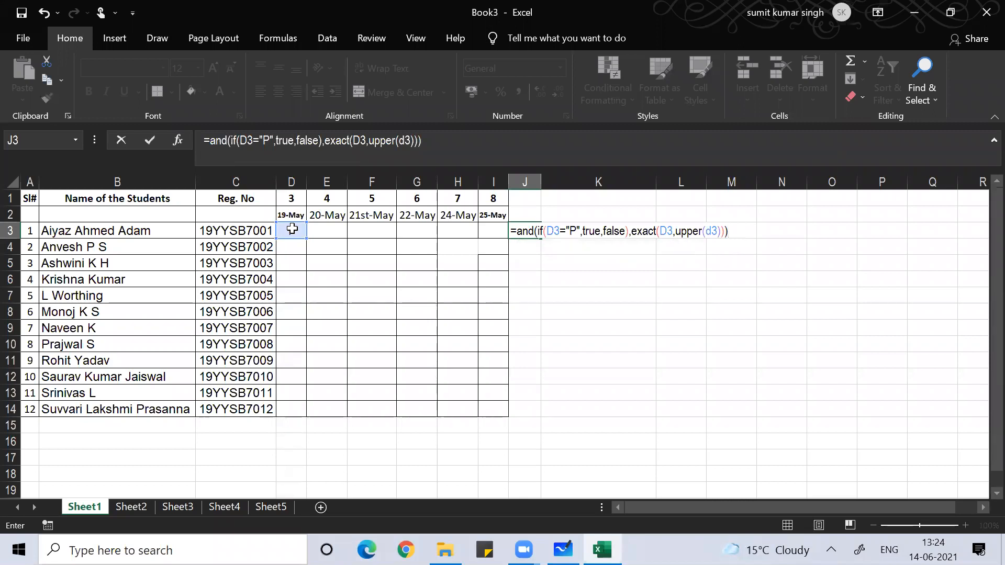
{"action": "key", "text": "Return"}
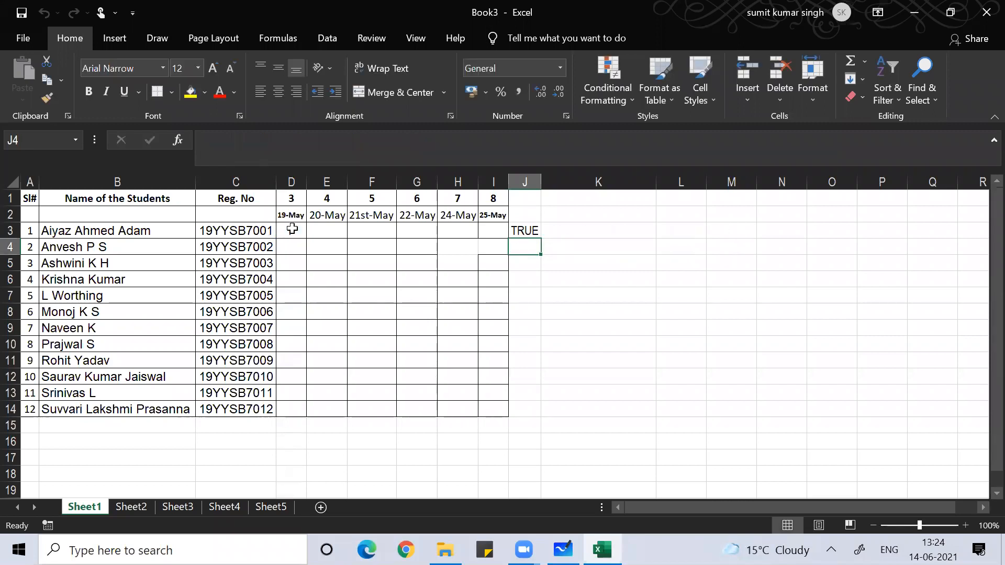
- Enter P in D3, overwrite it with lowercase p, then return to J3, now FALSE
{"action": "left_click", "coordinate": [292, 229]}
{"action": "type", "text": "P"}
{"action": "key", "text": "ctrl+Return"}
{"action": "type", "text": "p"}
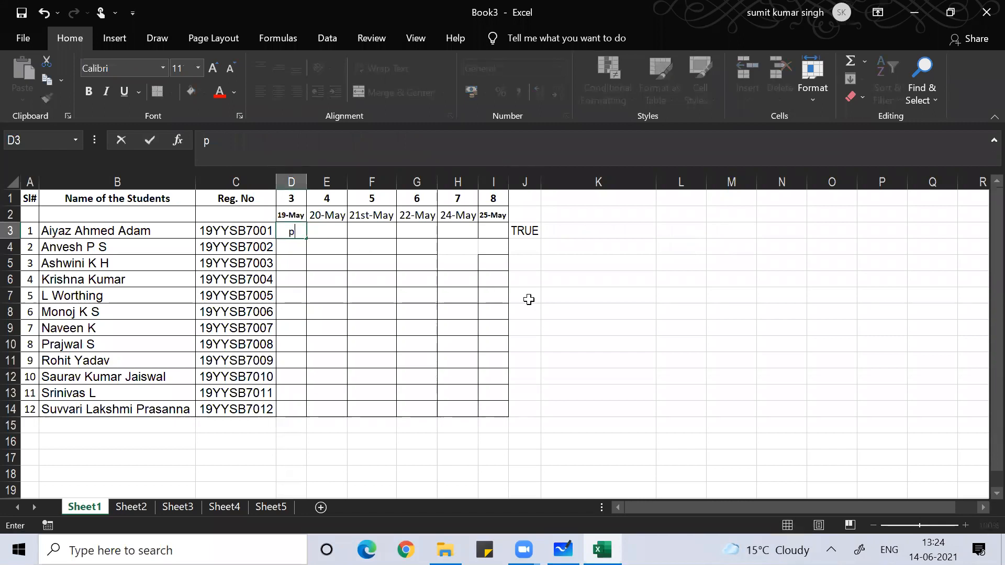
{"action": "key", "text": "Return"}
{"action": "key", "text": "Up"}
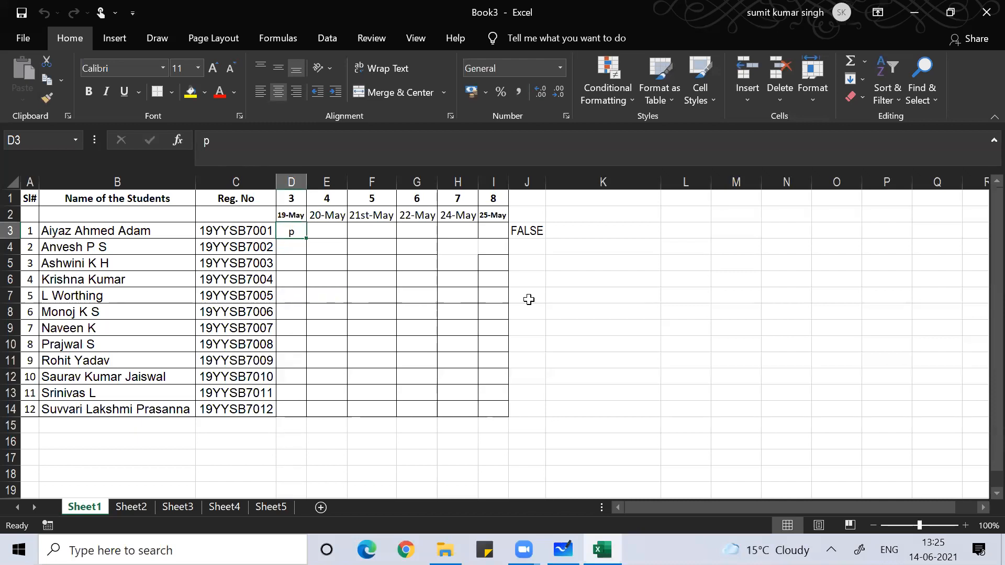
{"action": "key", "text": "Up"}
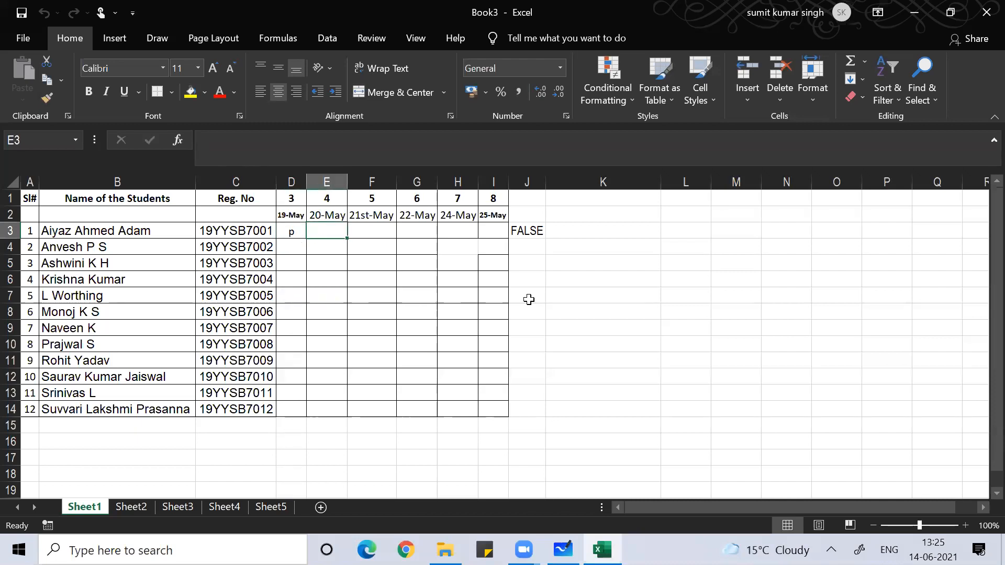
{"action": "key", "text": "Right"}
{"action": "key", "text": "Right"}
{"action": "key", "text": "Right"}
{"action": "key", "text": "Right"}
{"action": "key", "text": "Right"}
{"action": "key", "text": "Right"}
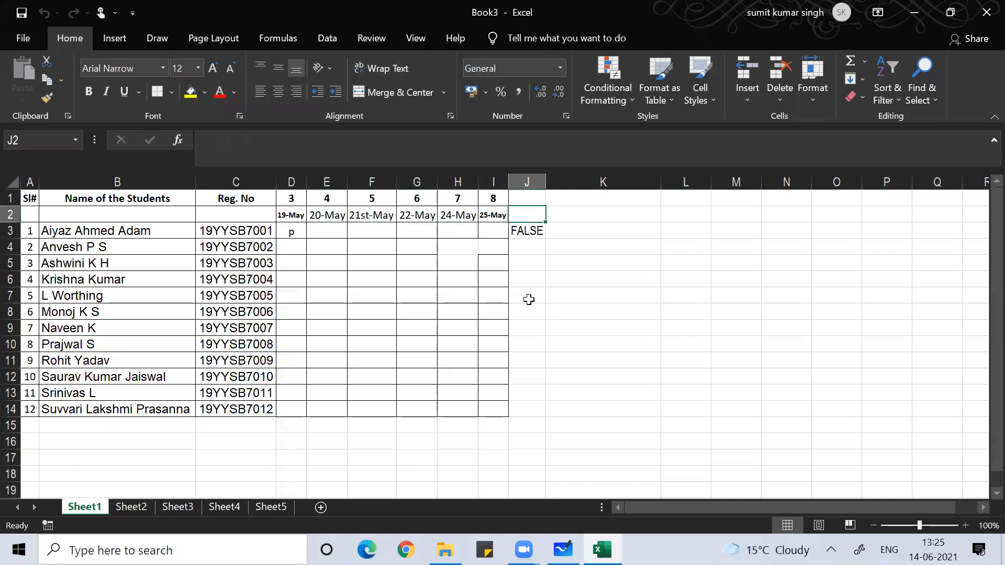
{"action": "key", "text": "Down"}
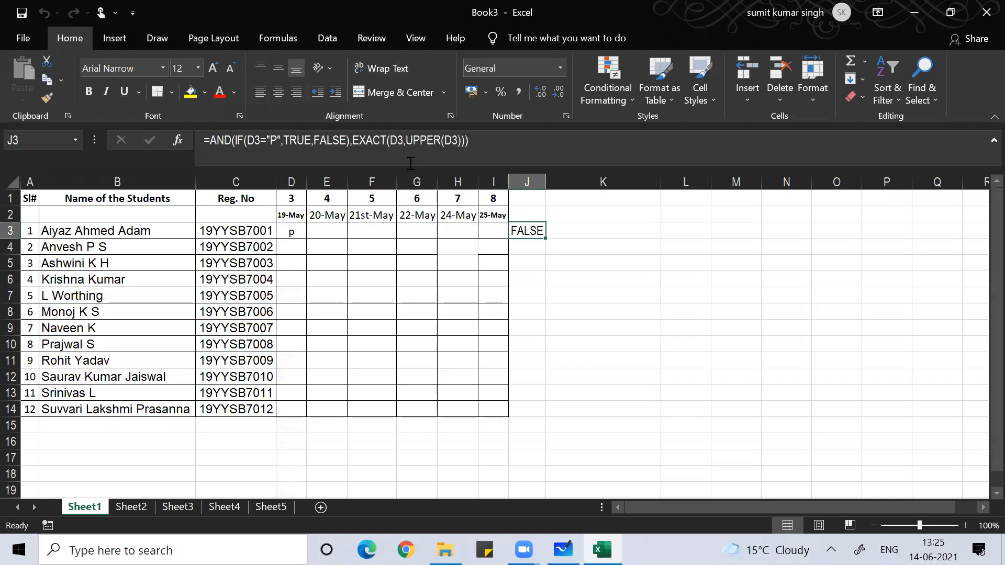
- Append IF(D3="A",TRUE,FALSE) as a third AND condition in J3's formula
{"action": "left_click", "coordinate": [477, 142]}
{"action": "key", "text": "BackSpace"}
{"action": "key", "text": "BackSpace"}
{"action": "key", "text": "BackSpace"}
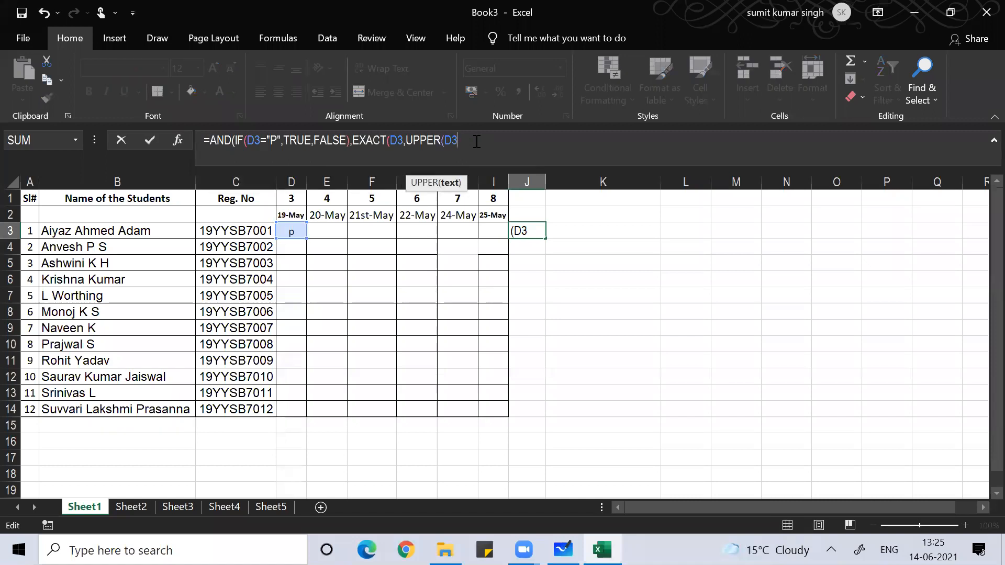
{"action": "type", "text": ")"}
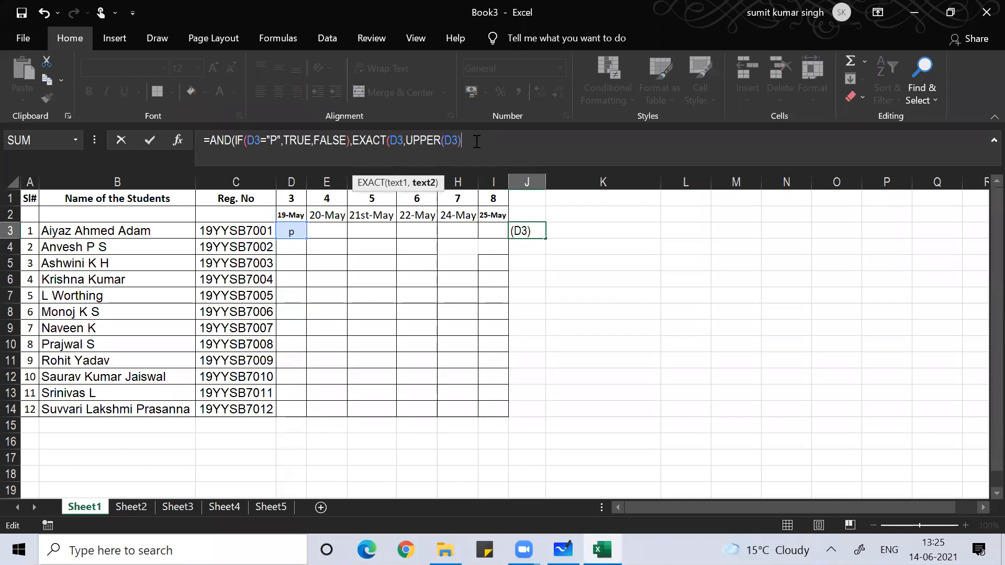
{"action": "type", "text": ")"}
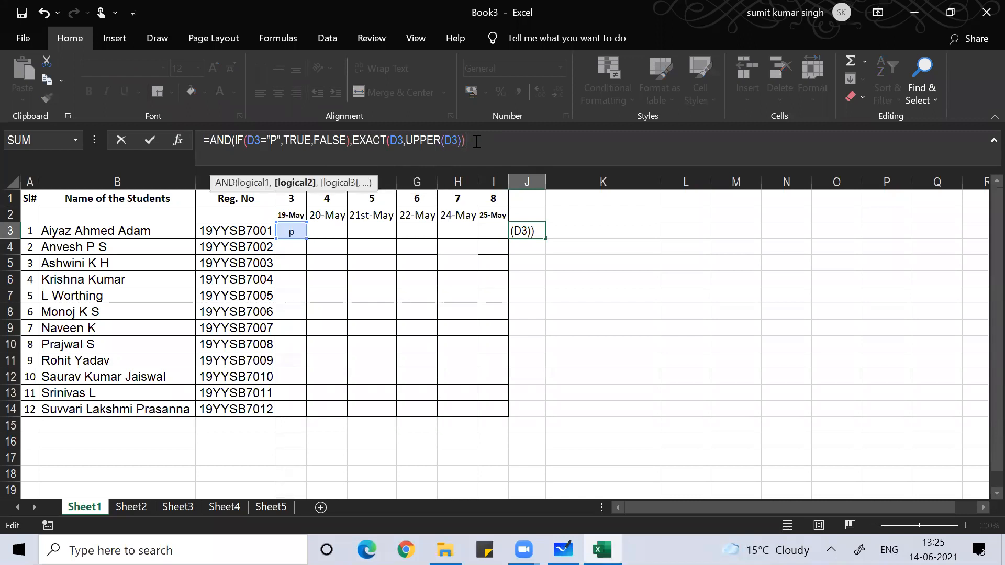
{"action": "type", "text": ","}
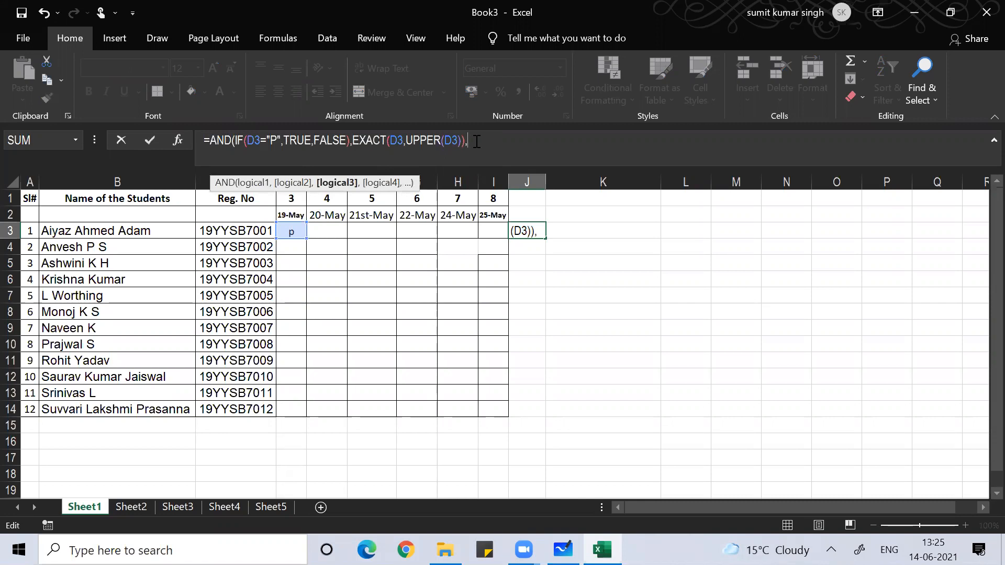
{"action": "type", "text": "if("}
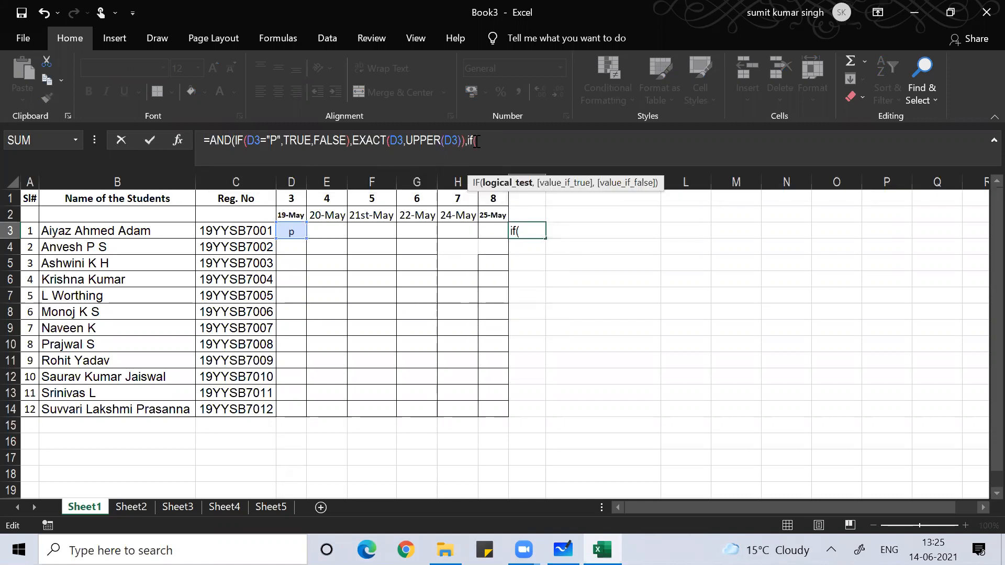
{"action": "left_click", "coordinate": [294, 229]}
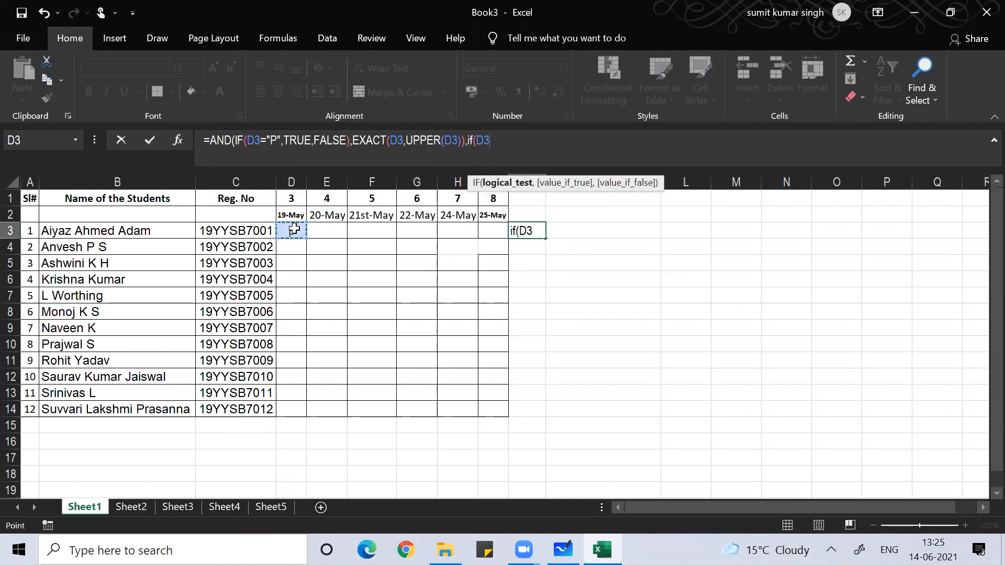
{"action": "type", "text": "=\"A\""}
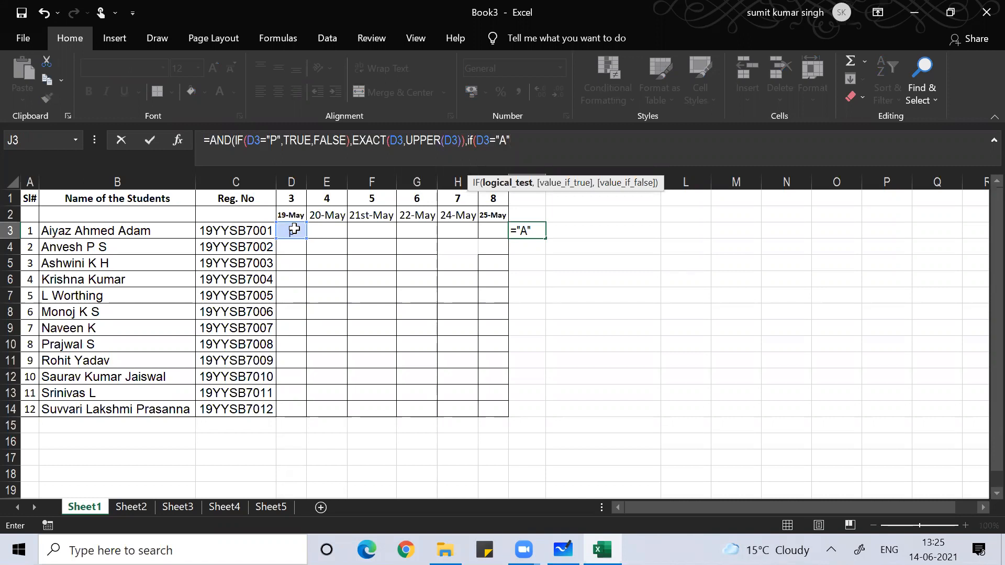
{"action": "type", "text": ",tru"}
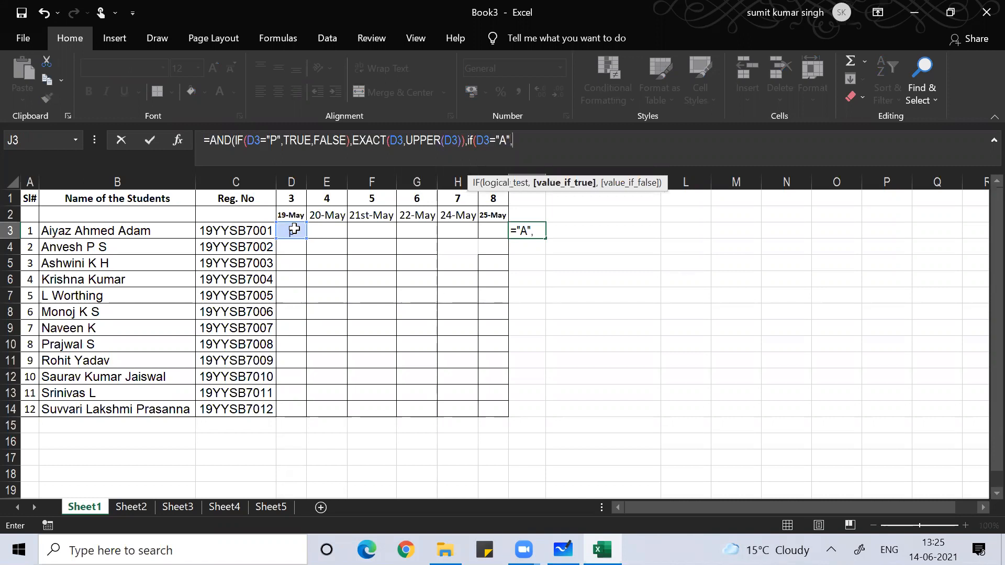
{"action": "type", "text": "e"}
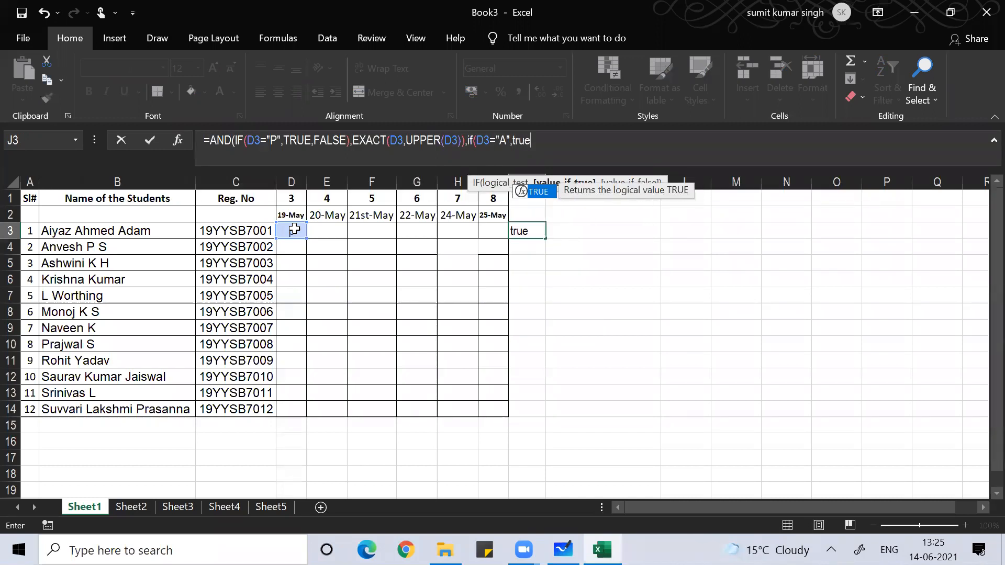
{"action": "type", "text": ",fa"}
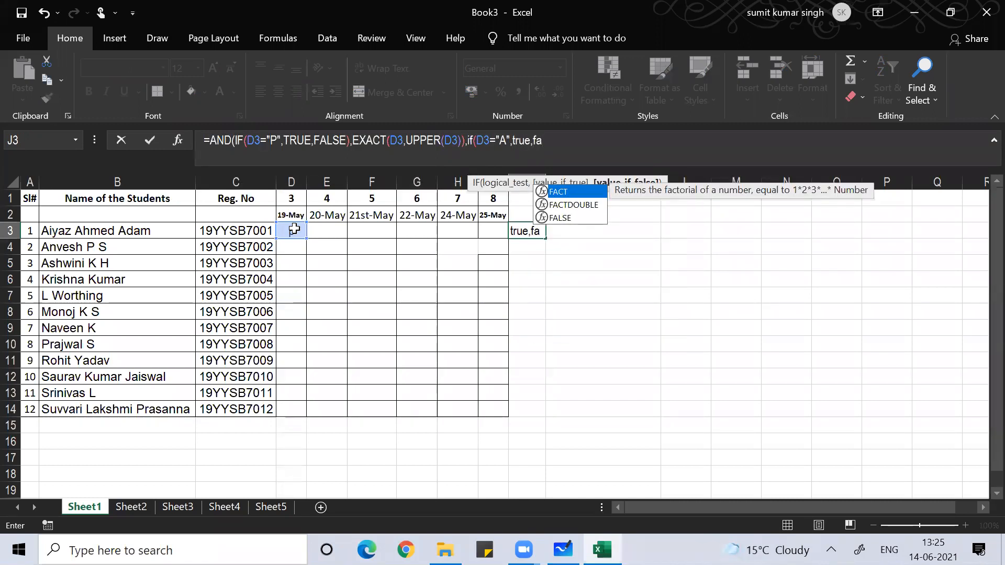
{"action": "type", "text": "lse"}
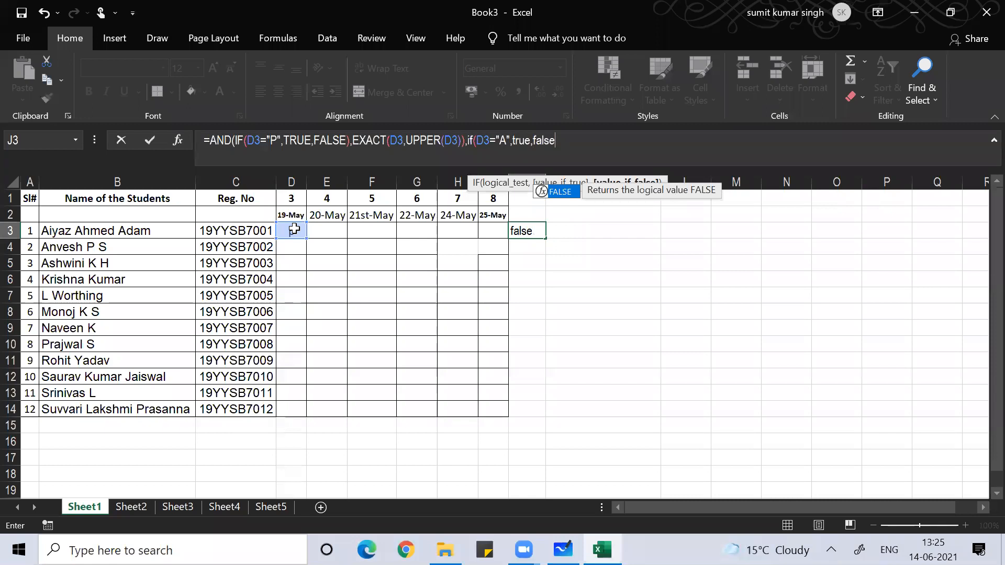
{"action": "type", "text": ")"}
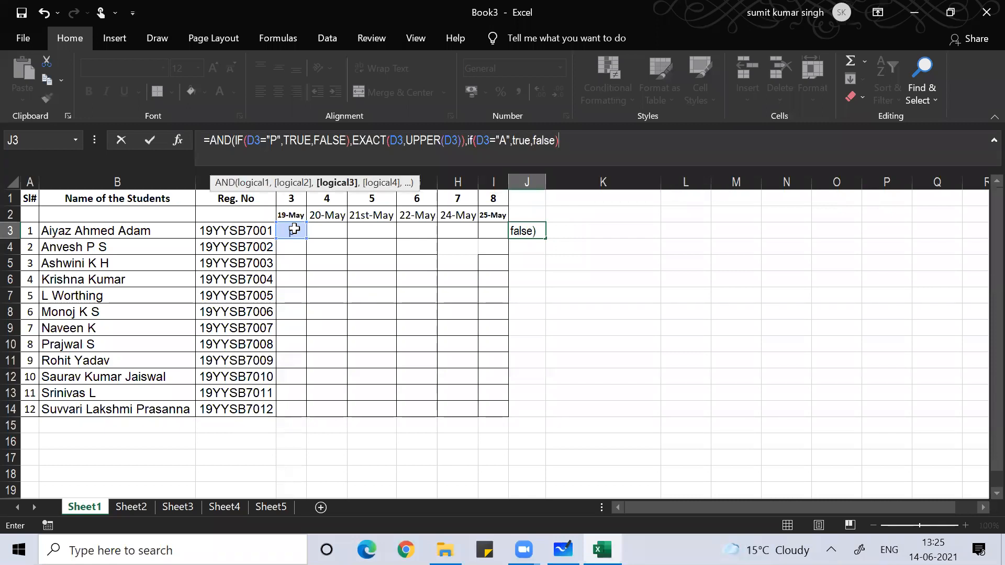
{"action": "type", "text": ")"}
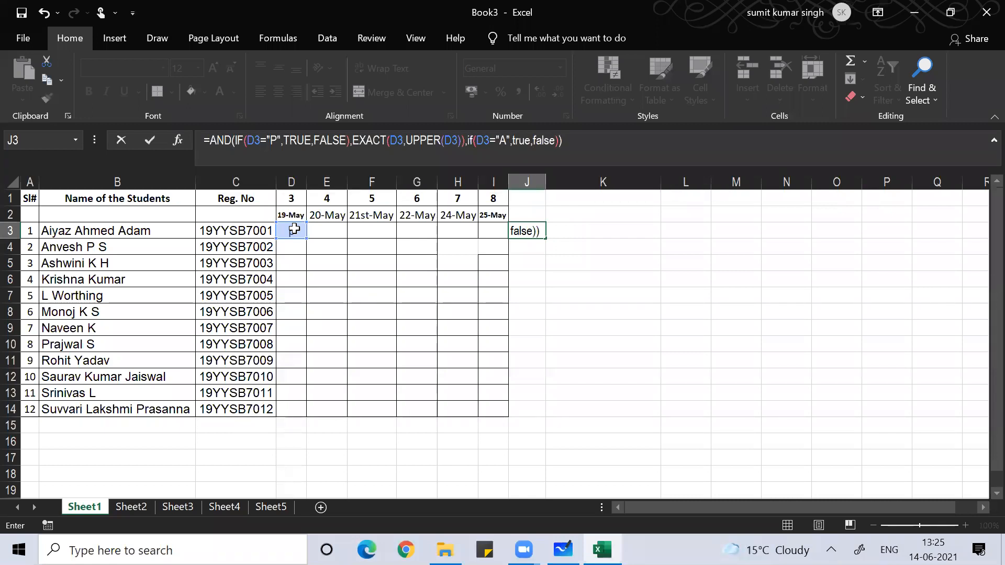
{"action": "key", "text": "Return"}
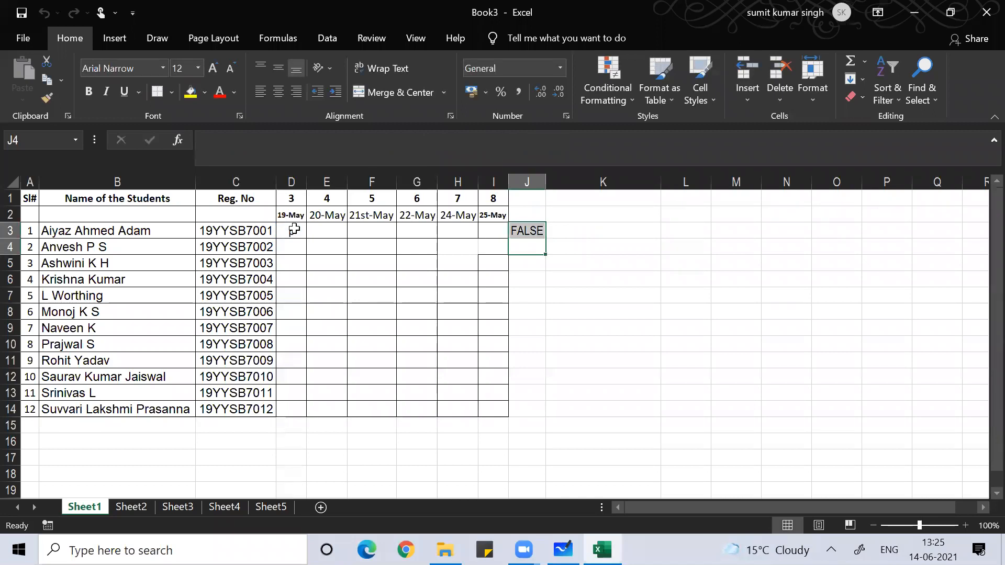
- Try the test values a, A and then P in cell D3
{"action": "left_click", "coordinate": [386, 297]}
{"action": "left_click", "coordinate": [290, 231]}
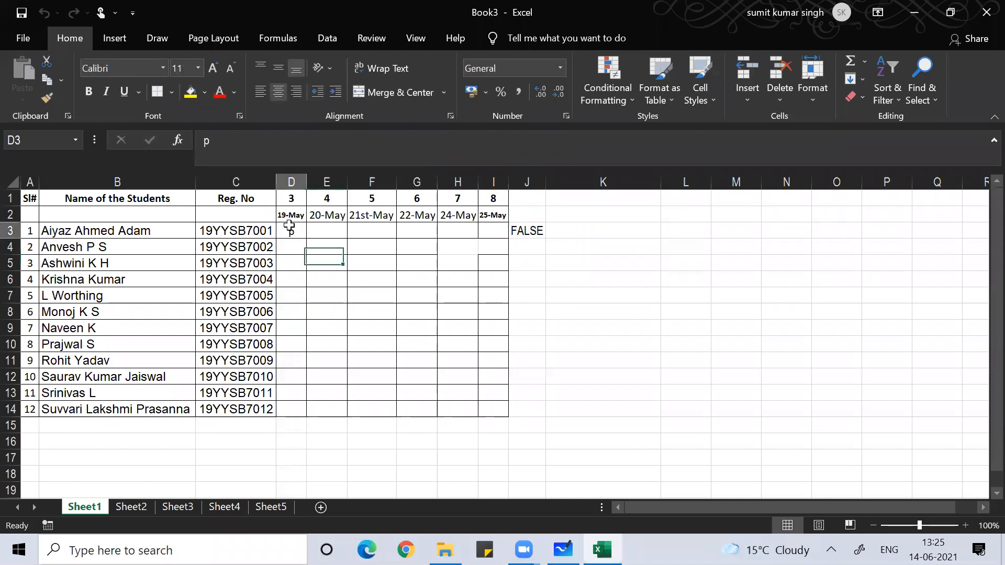
{"action": "type", "text": "a"}
{"action": "key", "text": "Return"}
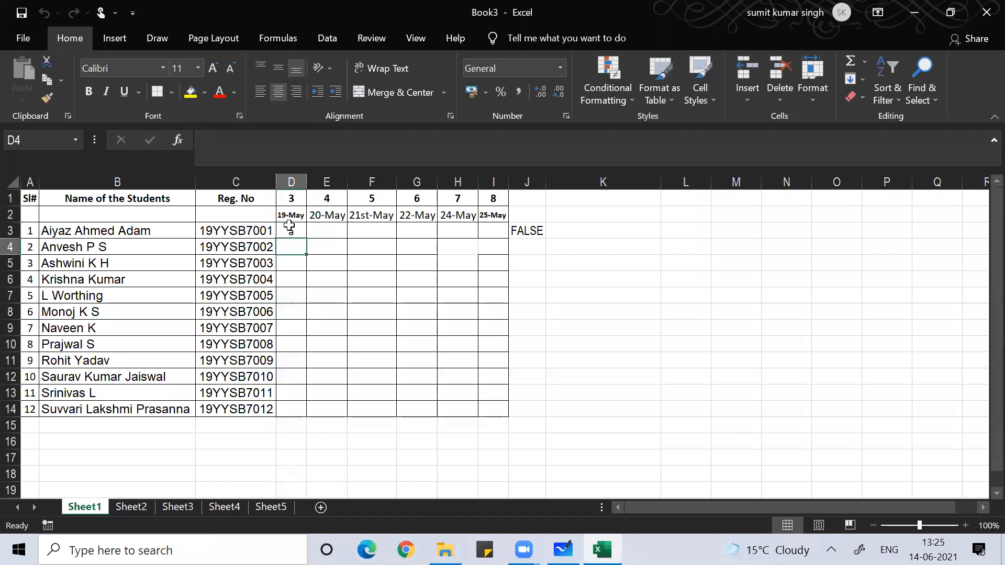
{"action": "left_click", "coordinate": [289, 226]}
{"action": "type", "text": "A"}
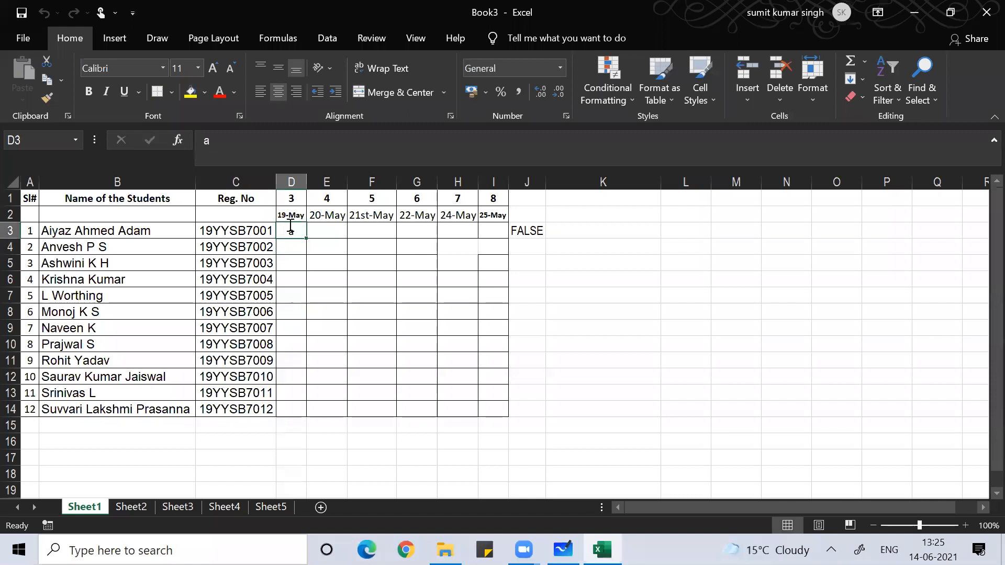
{"action": "key", "text": "Return"}
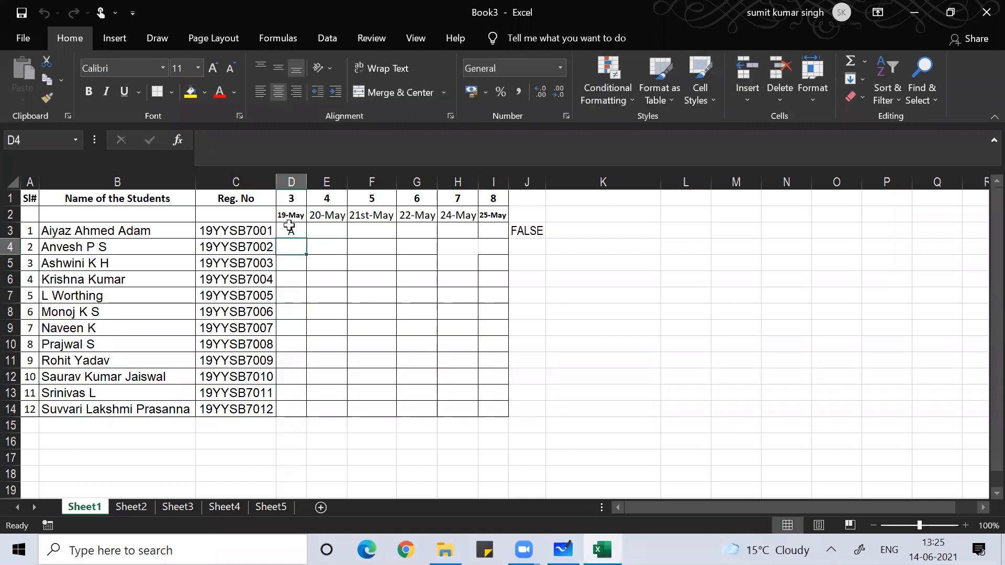
{"action": "left_click", "coordinate": [290, 226]}
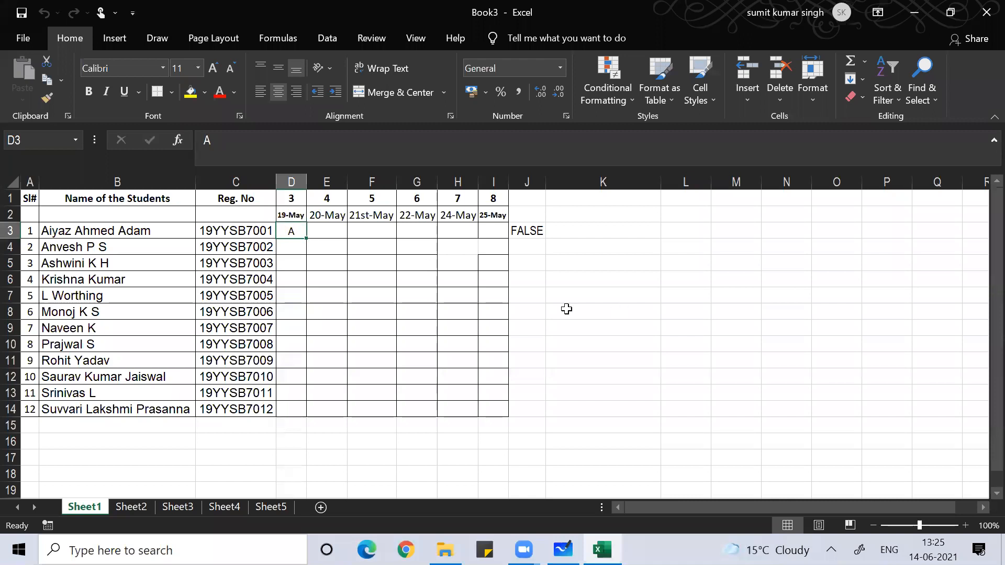
{"action": "type", "text": "P"}
{"action": "key", "text": "Return"}
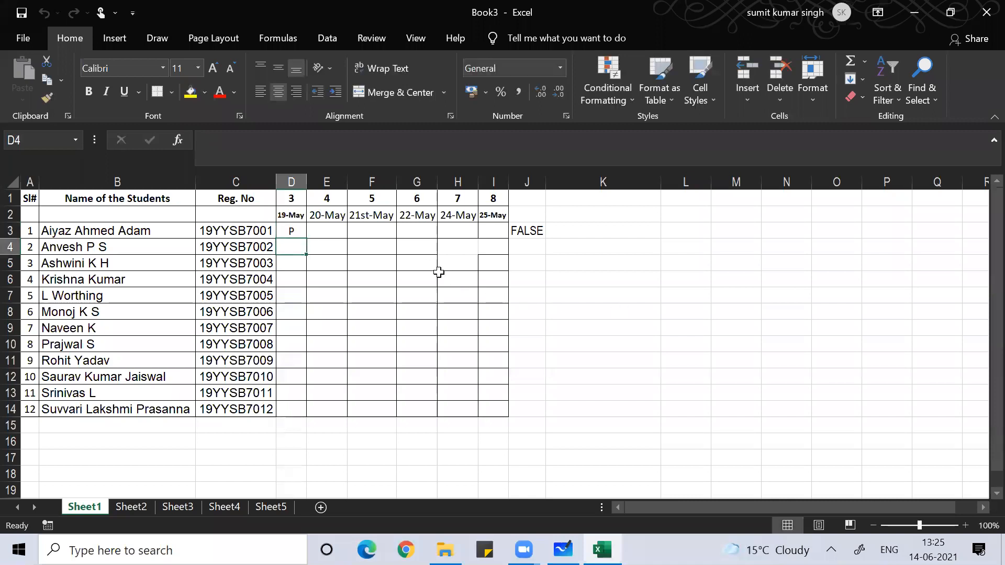
- Fix the closing parentheses of J3's three-condition formula and commit it
{"action": "key", "text": "Up"}
{"action": "key", "text": "Right"}
{"action": "key", "text": "Right"}
{"action": "key", "text": "Right"}
{"action": "key", "text": "Right"}
{"action": "key", "text": "Right"}
{"action": "key", "text": "Right"}
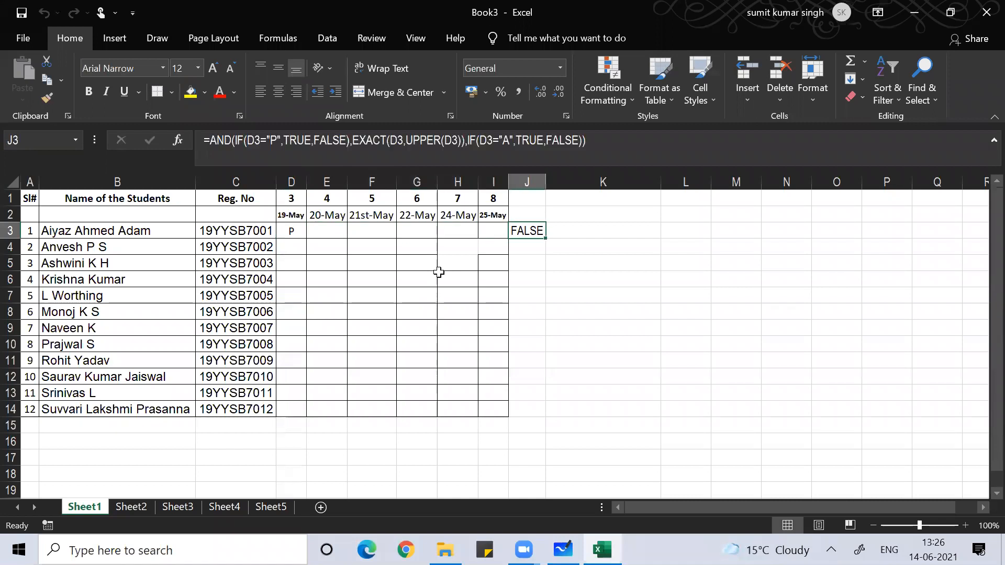
{"action": "key", "text": "F2"}
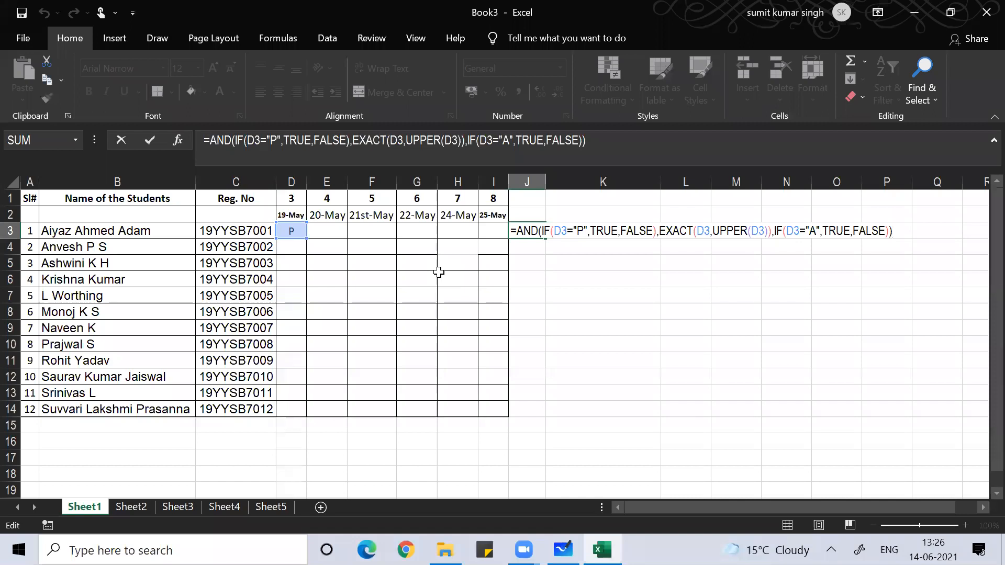
{"action": "key", "text": "BackSpace"}
{"action": "key", "text": "BackSpace"}
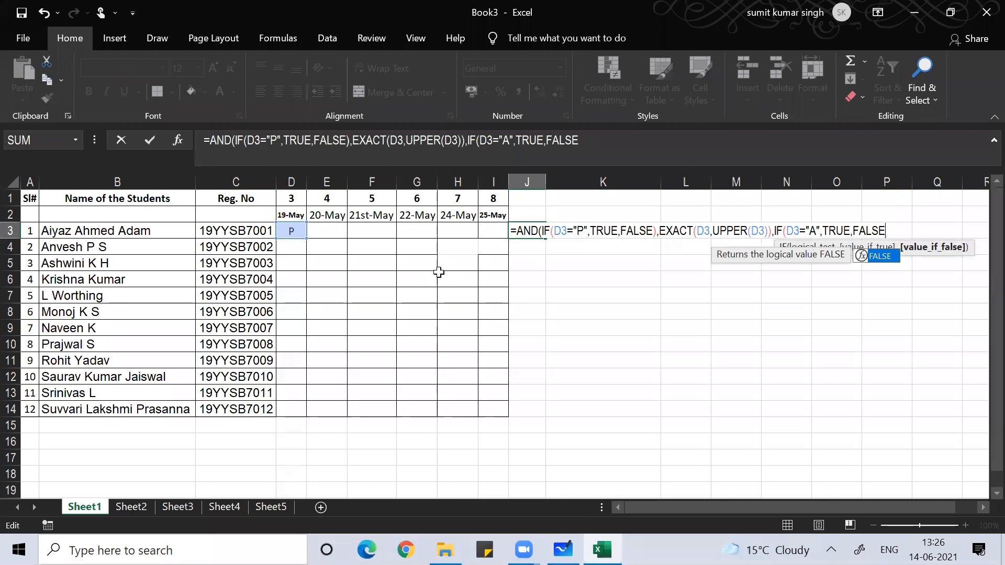
{"action": "key", "text": "Escape"}
{"action": "type", "text": "))"}
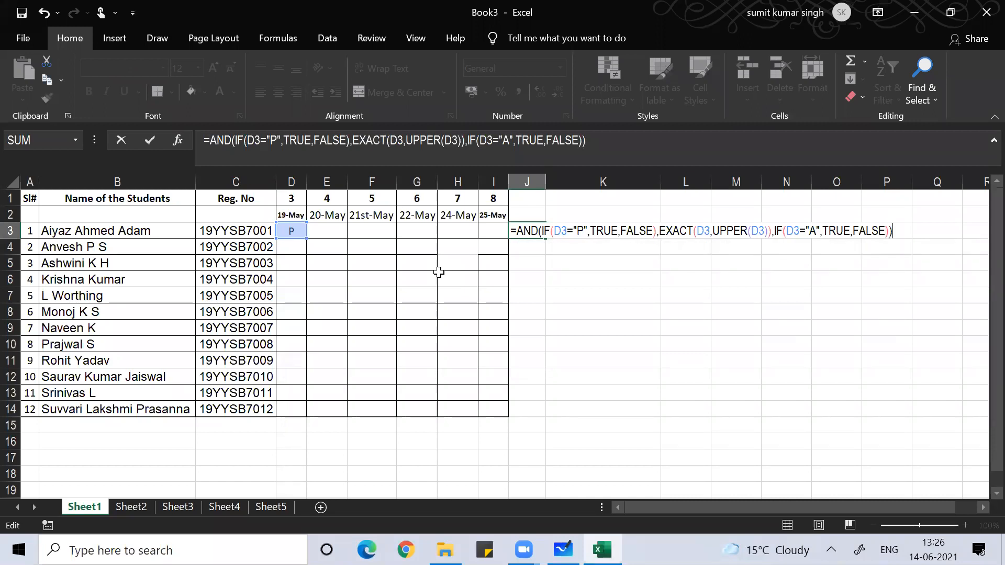
{"action": "key", "text": "Return"}
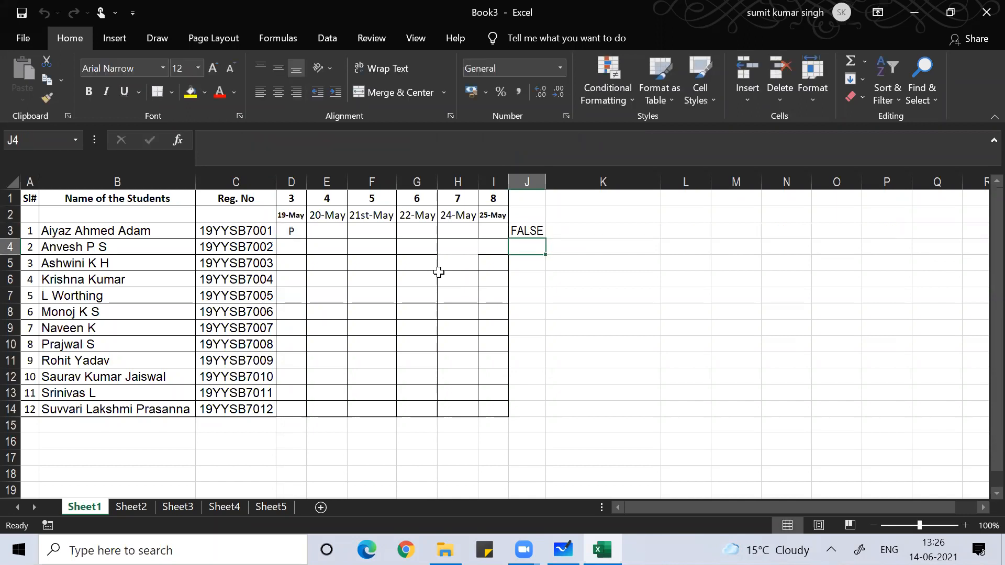
- Change D3's entry to A and move back toward the helper column
{"action": "key", "text": "Up"}
{"action": "key", "text": "Left"}
{"action": "key", "text": "Left"}
{"action": "key", "text": "Left"}
{"action": "key", "text": "Left"}
{"action": "key", "text": "Left"}
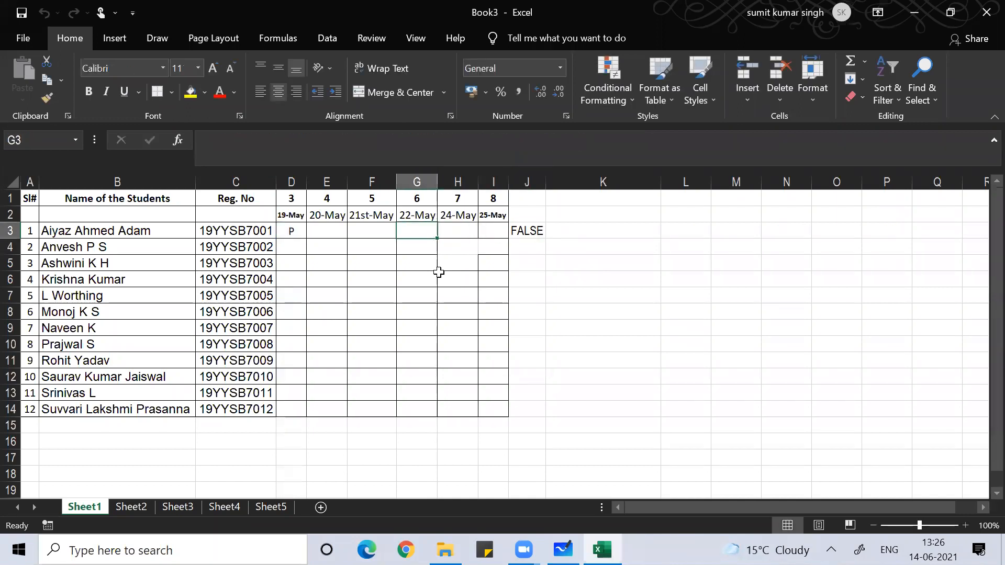
{"action": "key", "text": "Left"}
{"action": "type", "text": "A"}
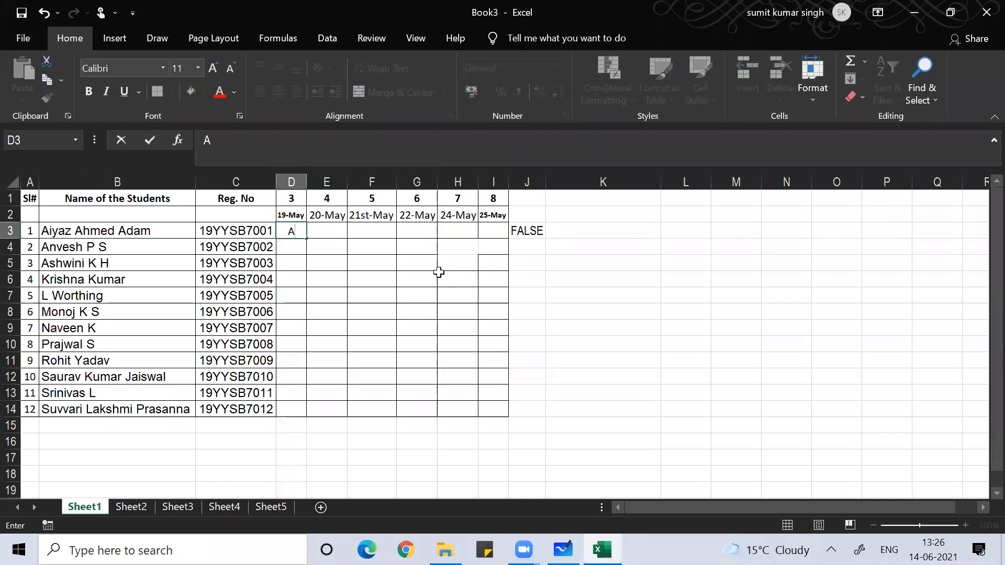
{"action": "key", "text": "Return"}
{"action": "key", "text": "Up"}
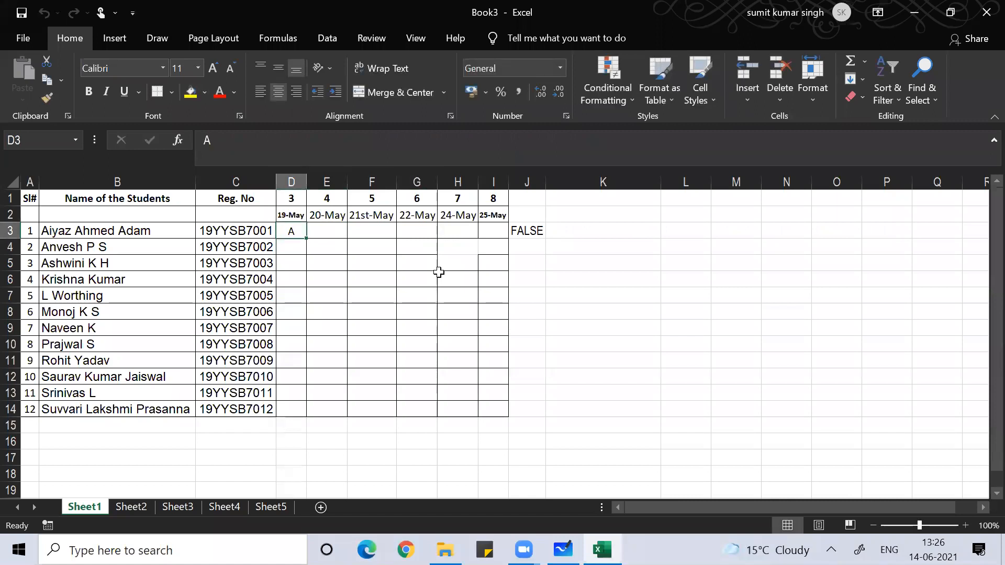
{"action": "key", "text": "Right"}
{"action": "key", "text": "Right"}
{"action": "key", "text": "Right"}
{"action": "key", "text": "Right"}
{"action": "key", "text": "Right"}
{"action": "key", "text": "Right"}
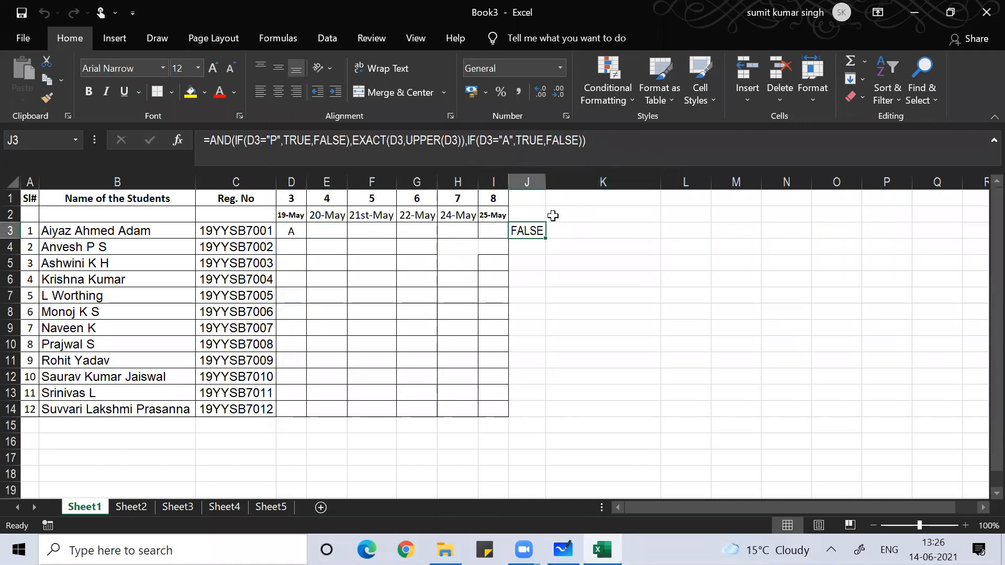
- Widen column J and replace J3's EXACT check with IF(D3="A",TRUE,FALSE)
{"action": "left_click_drag", "start_coordinate": [542, 183], "coordinate": [685, 183]}
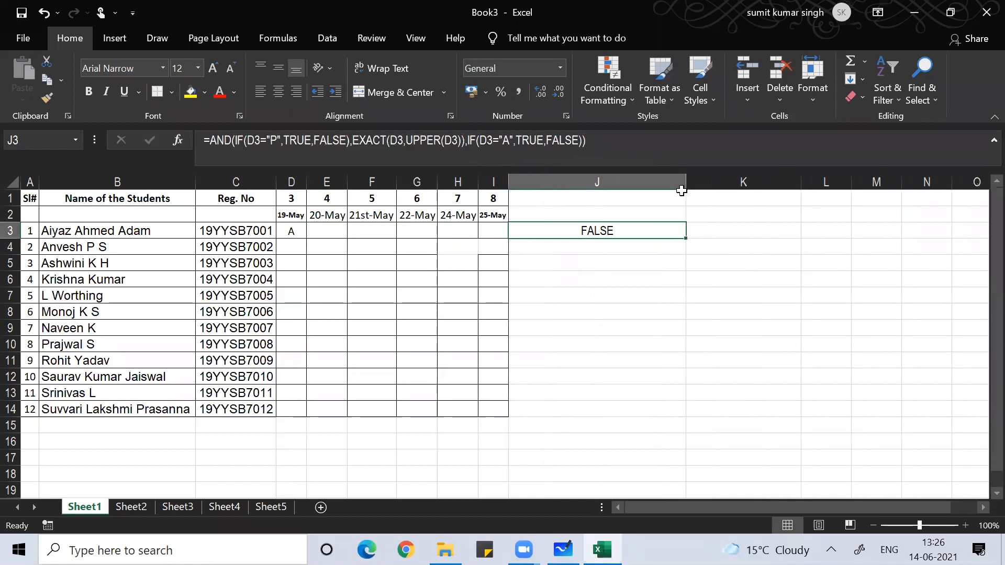
{"action": "double_click", "coordinate": [595, 239]}
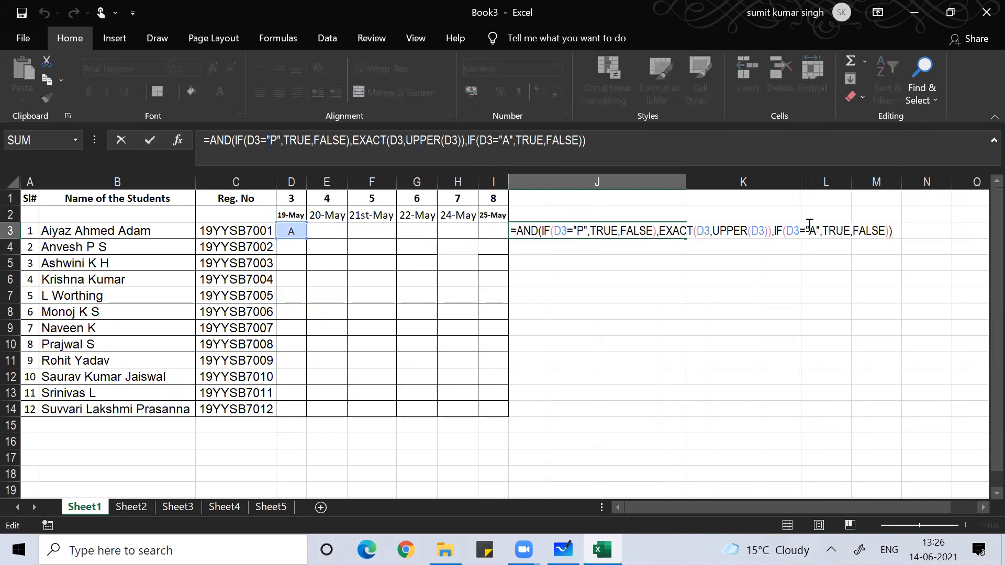
{"action": "key", "text": "BackSpace"}
{"action": "key", "text": "BackSpace"}
{"action": "key", "text": "BackSpace"}
{"action": "key", "text": "BackSpace"}
{"action": "key", "text": "BackSpace"}
{"action": "key", "text": "BackSpace"}
{"action": "key", "text": "BackSpace"}
{"action": "key", "text": "BackSpace"}
{"action": "key", "text": "BackSpace"}
{"action": "key", "text": "BackSpace"}
{"action": "key", "text": "BackSpace"}
{"action": "key", "text": "BackSpace"}
{"action": "key", "text": "BackSpace"}
{"action": "key", "text": "BackSpace"}
{"action": "key", "text": "BackSpace"}
{"action": "key", "text": "BackSpace"}
{"action": "key", "text": "BackSpace"}
{"action": "key", "text": "BackSpace"}
{"action": "key", "text": "BackSpace"}
{"action": "key", "text": "BackSpace"}
{"action": "key", "text": "BackSpace"}
{"action": "key", "text": "BackSpace"}
{"action": "key", "text": "BackSpace"}
{"action": "key", "text": "BackSpace"}
{"action": "key", "text": "BackSpace"}
{"action": "key", "text": "BackSpace"}
{"action": "key", "text": "BackSpace"}
{"action": "key", "text": "BackSpace"}
{"action": "key", "text": "BackSpace"}
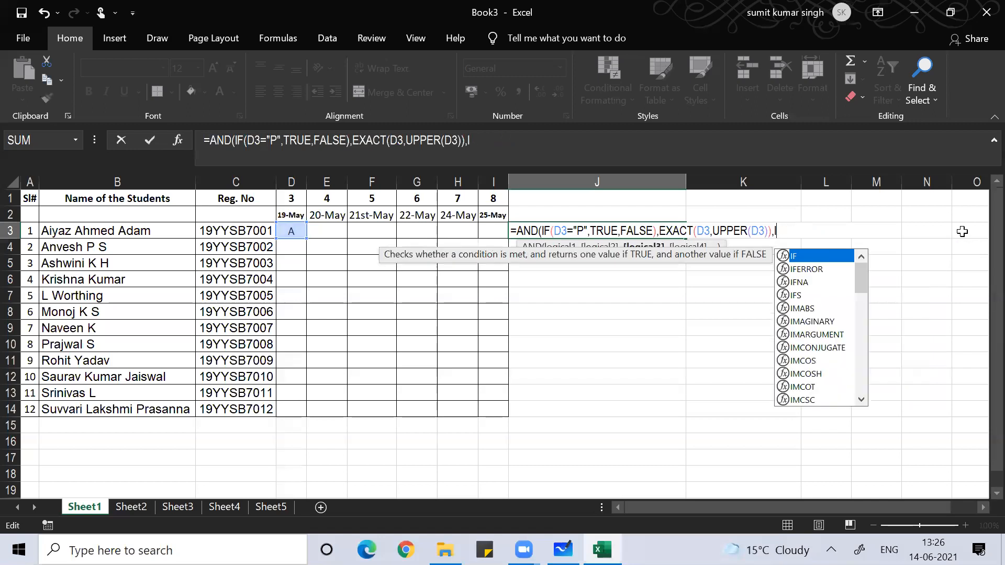
{"action": "key", "text": "BackSpace"}
{"action": "key", "text": "BackSpace"}
{"action": "key", "text": "BackSpace"}
{"action": "key", "text": "BackSpace"}
{"action": "key", "text": "BackSpace"}
{"action": "key", "text": "BackSpace"}
{"action": "key", "text": "BackSpace"}
{"action": "key", "text": "BackSpace"}
{"action": "key", "text": "BackSpace"}
{"action": "key", "text": "BackSpace"}
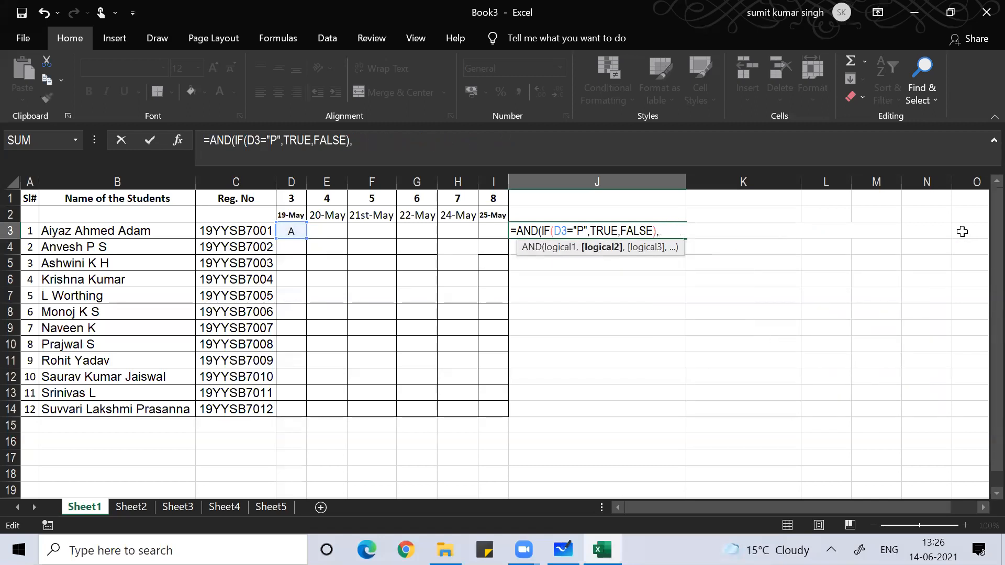
{"action": "type", "text": "if"}
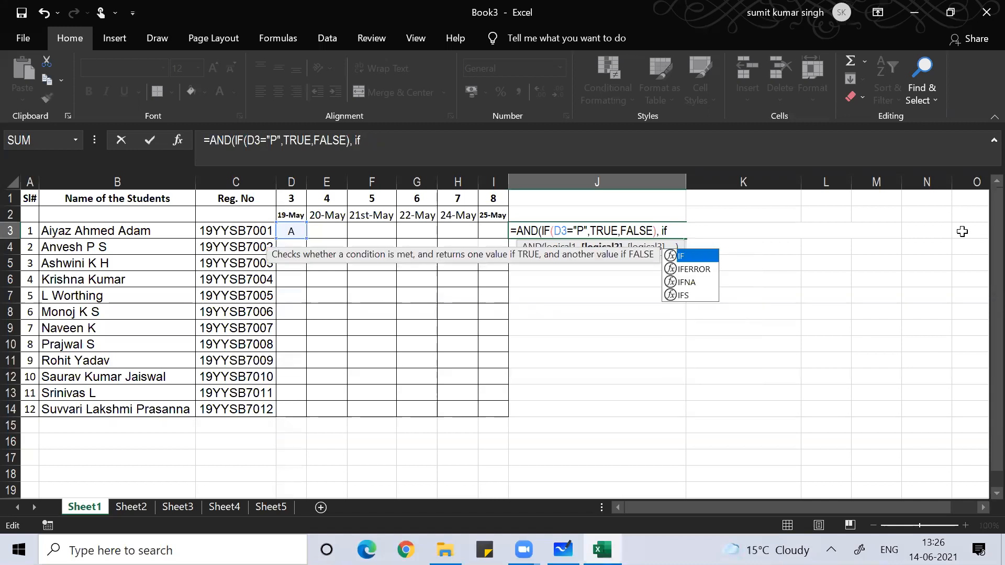
{"action": "type", "text": "(d"}
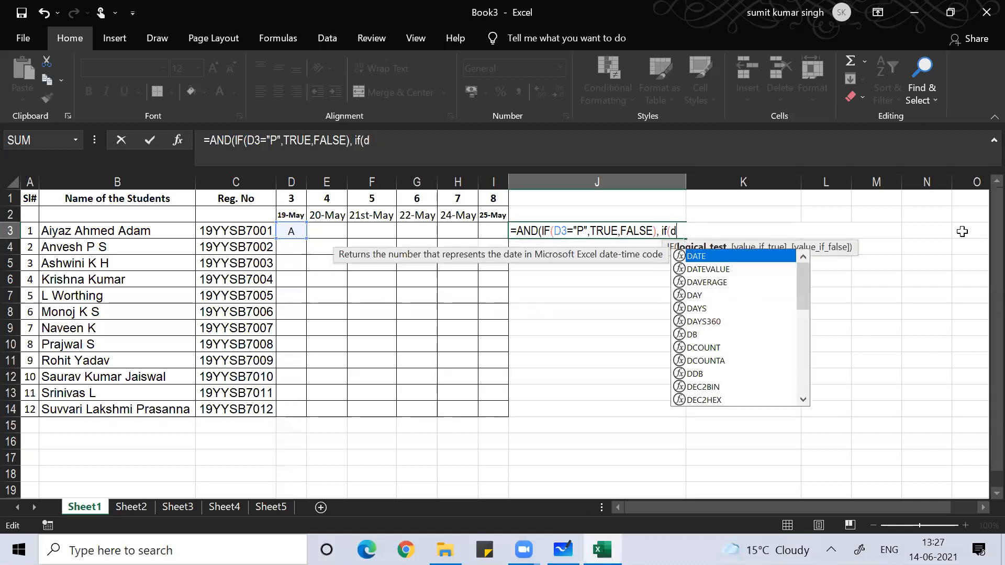
{"action": "type", "text": "3="}
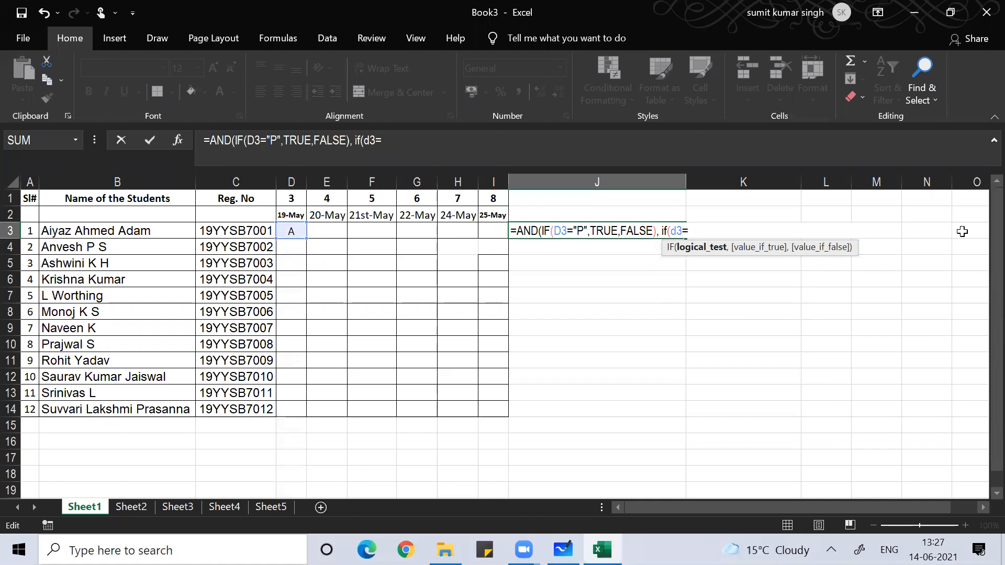
{"action": "type", "text": "\"A\","}
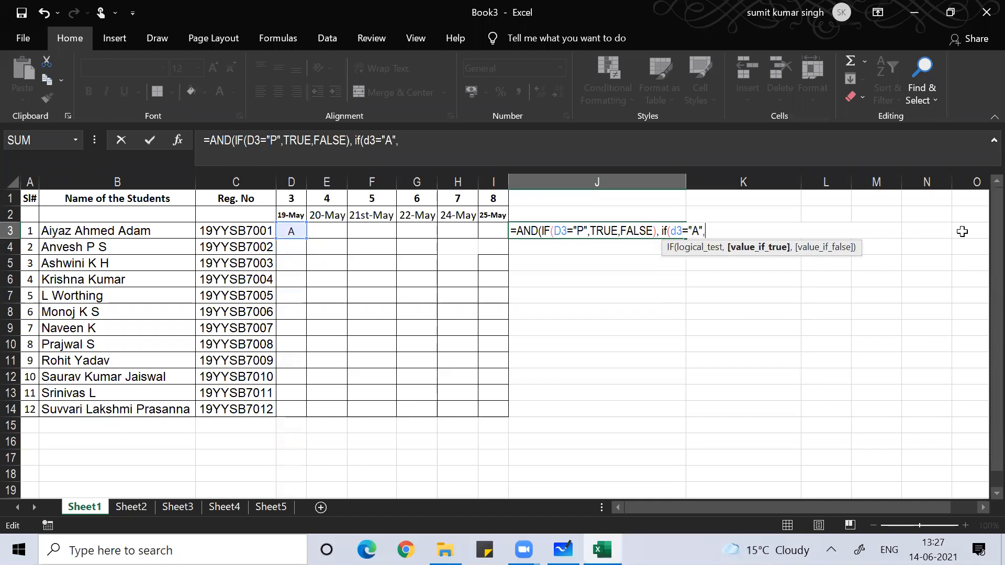
{"action": "type", "text": "tru"}
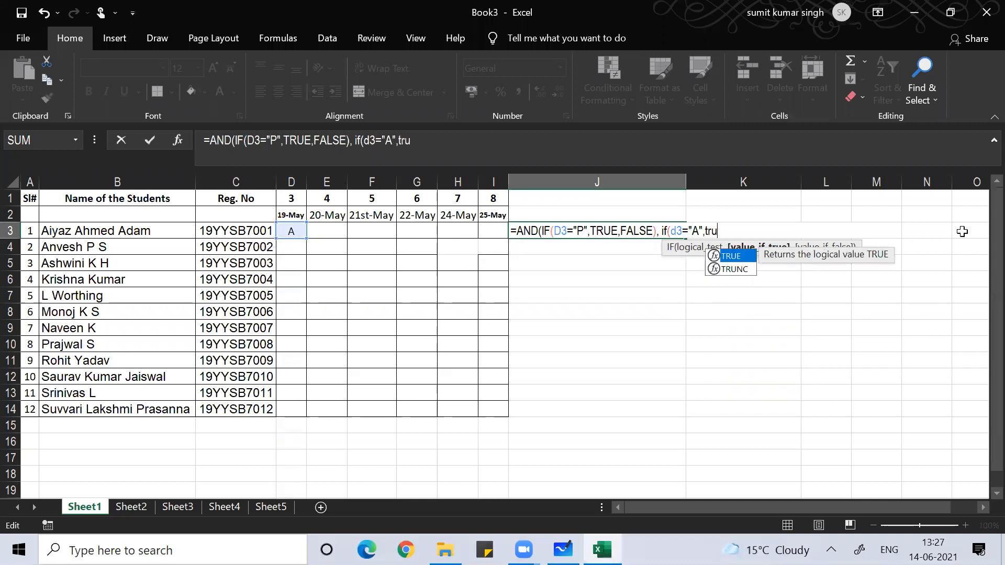
{"action": "type", "text": "e,fals"}
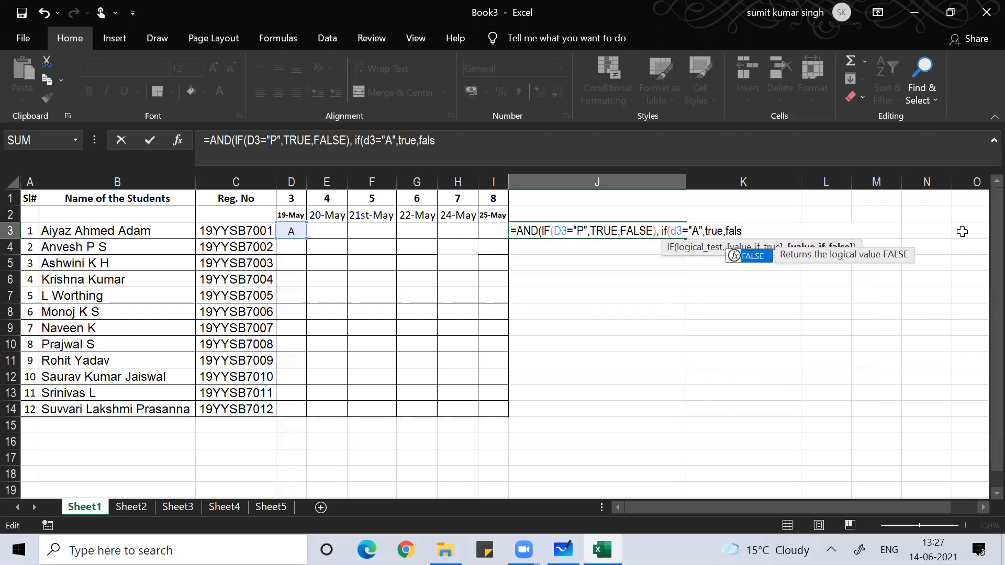
{"action": "type", "text": "e)"}
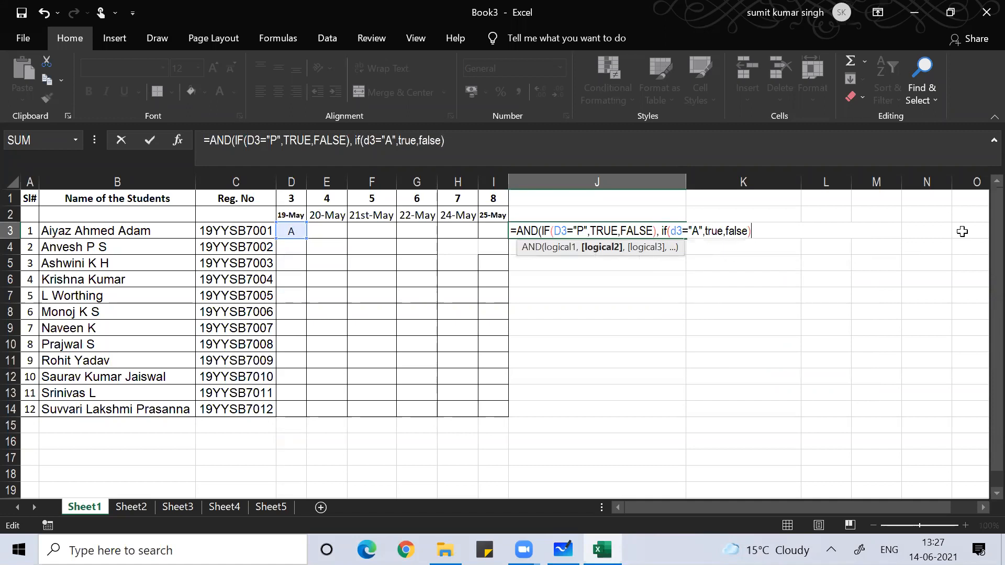
{"action": "type", "text": ")"}
{"action": "key", "text": "Return"}
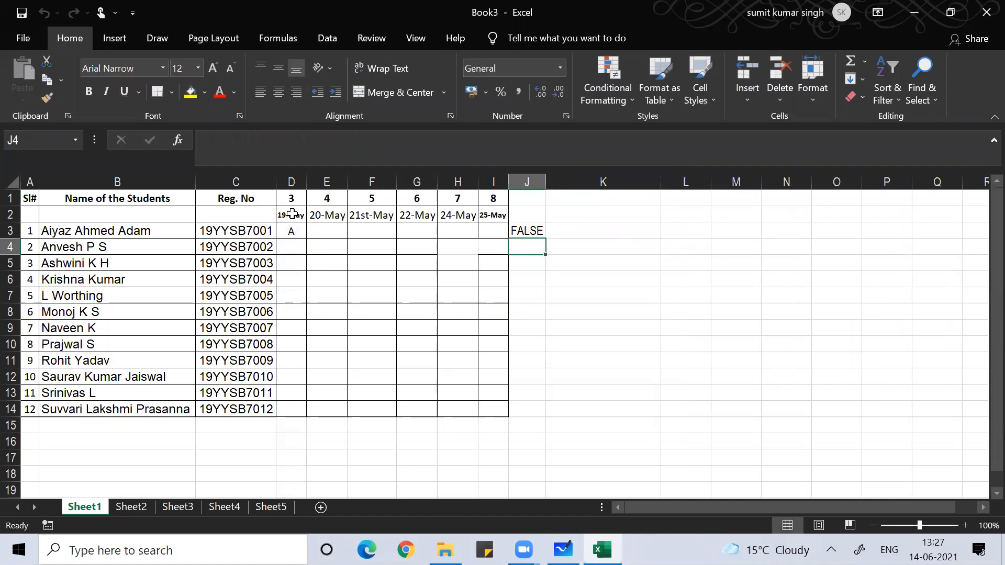
- Replace AND with OR in J3's formula so it returns TRUE
{"action": "left_click", "coordinate": [286, 231]}
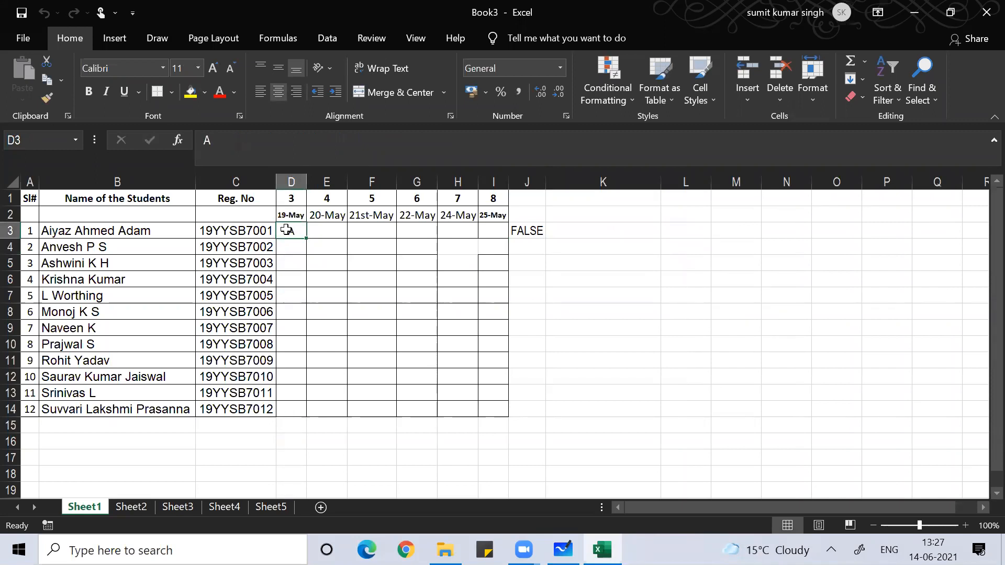
{"action": "left_click", "coordinate": [533, 228]}
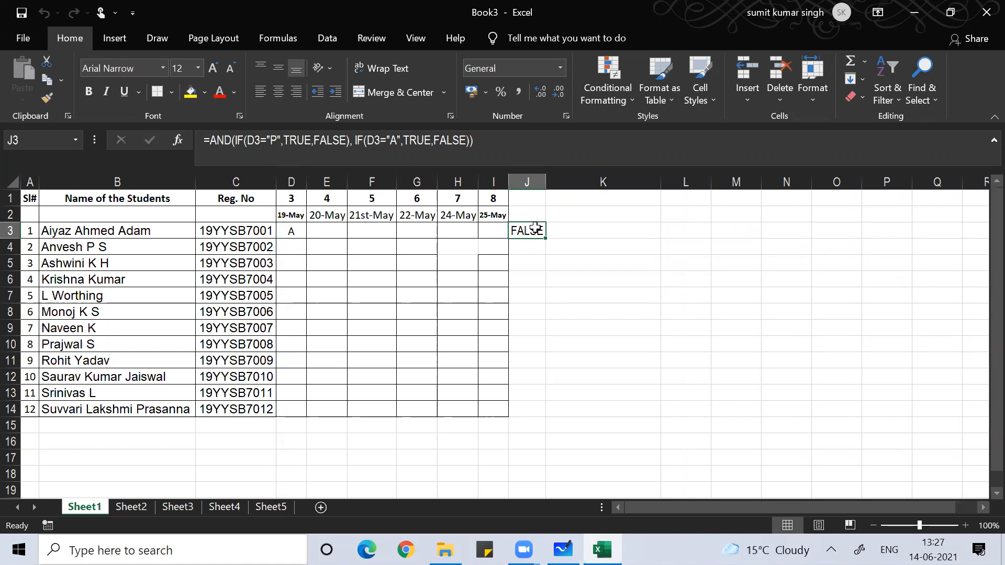
{"action": "double_click", "coordinate": [537, 230]}
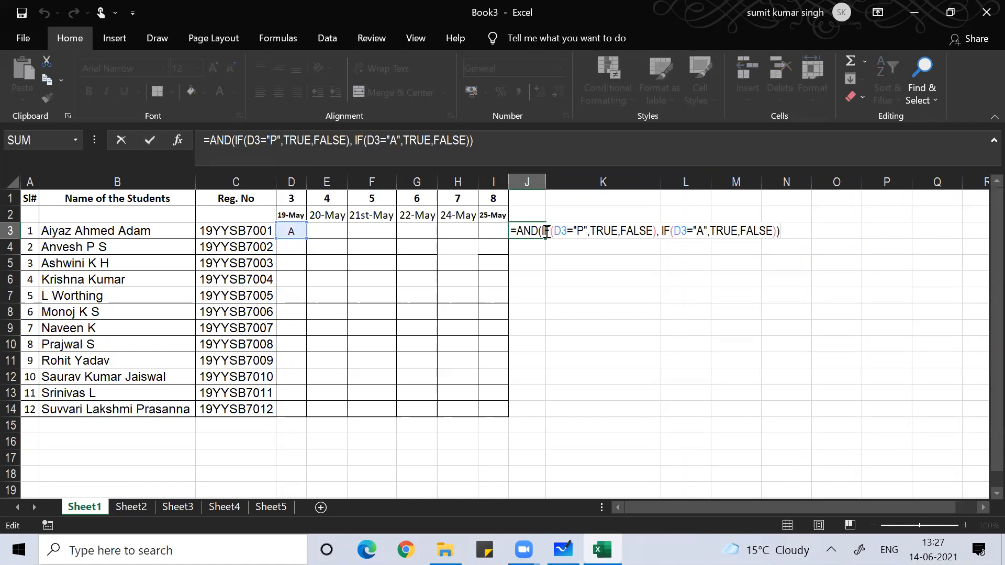
{"action": "left_click", "coordinate": [539, 231]}
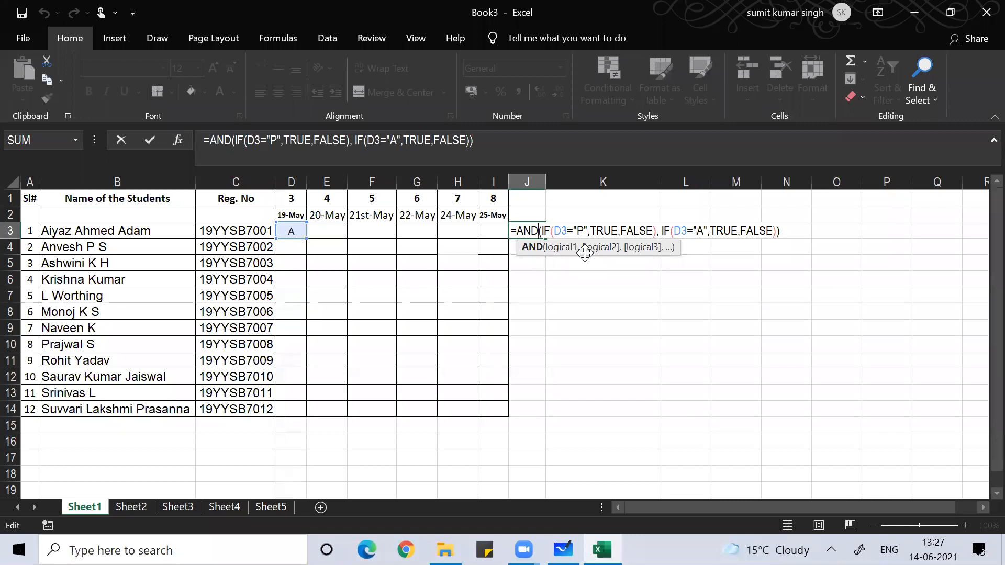
{"action": "key", "text": "BackSpace"}
{"action": "key", "text": "BackSpace"}
{"action": "key", "text": "BackSpace"}
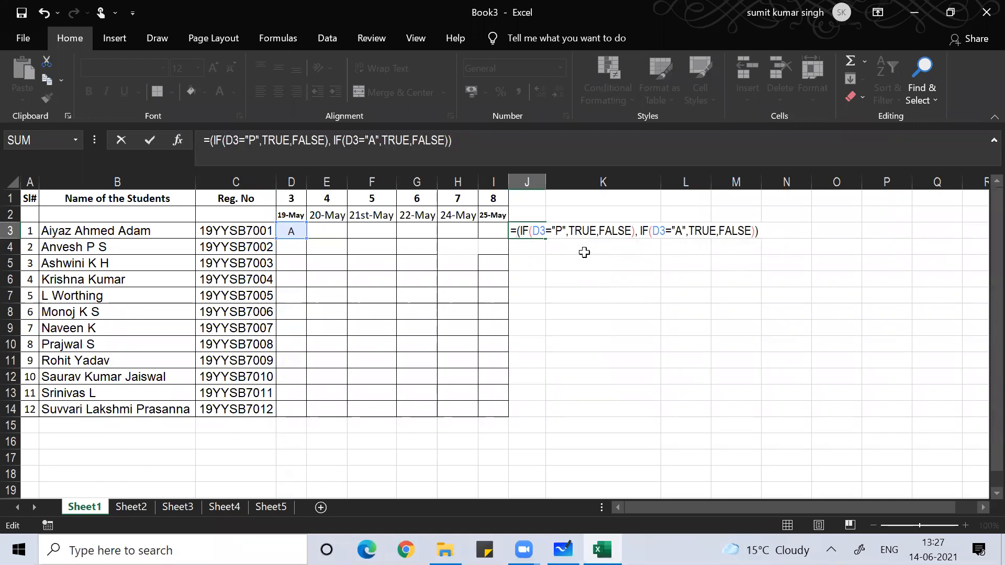
{"action": "type", "text": "or"}
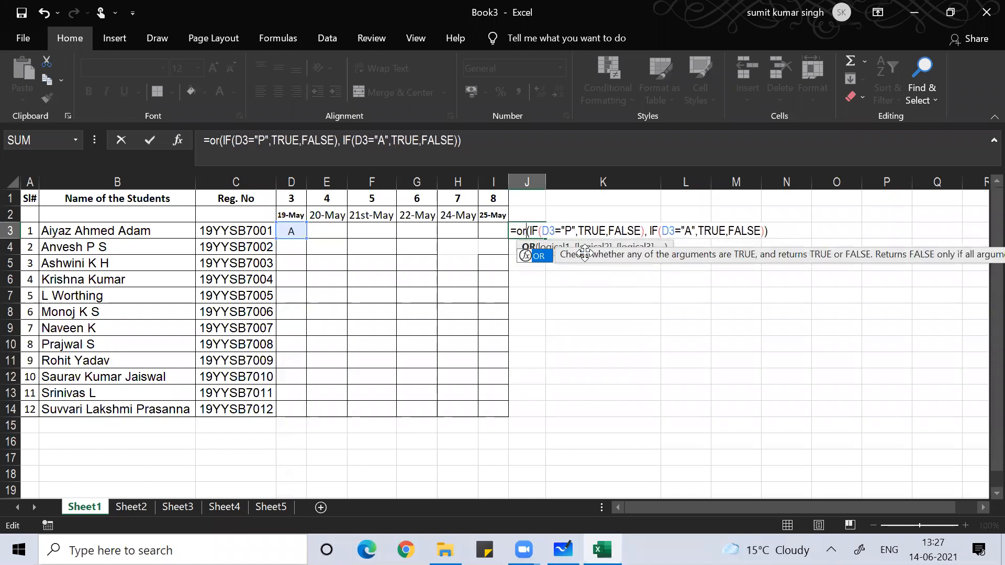
{"action": "key", "text": "Return"}
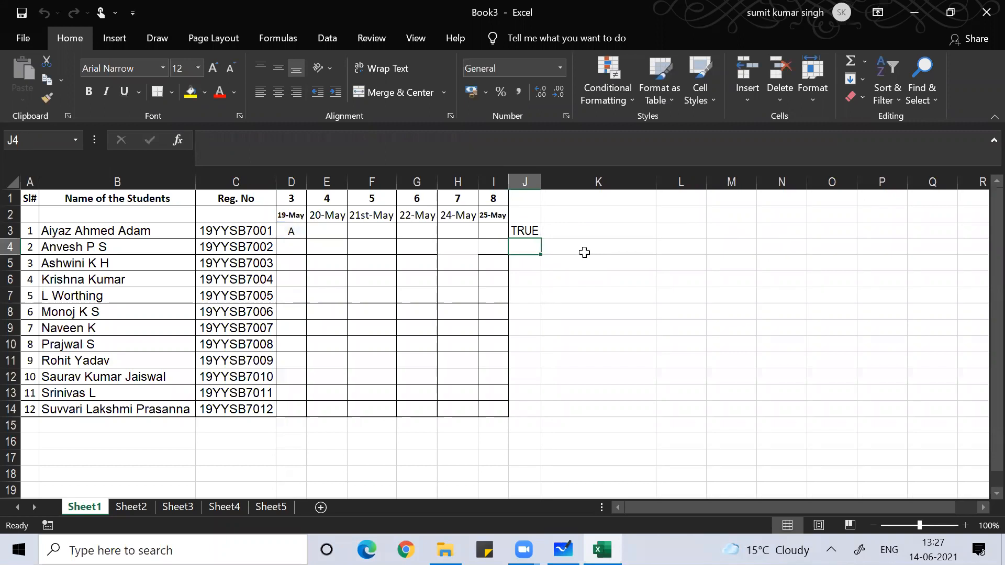
- Re-enter lowercase p in D3 and check J3's result
{"action": "left_click", "coordinate": [280, 231]}
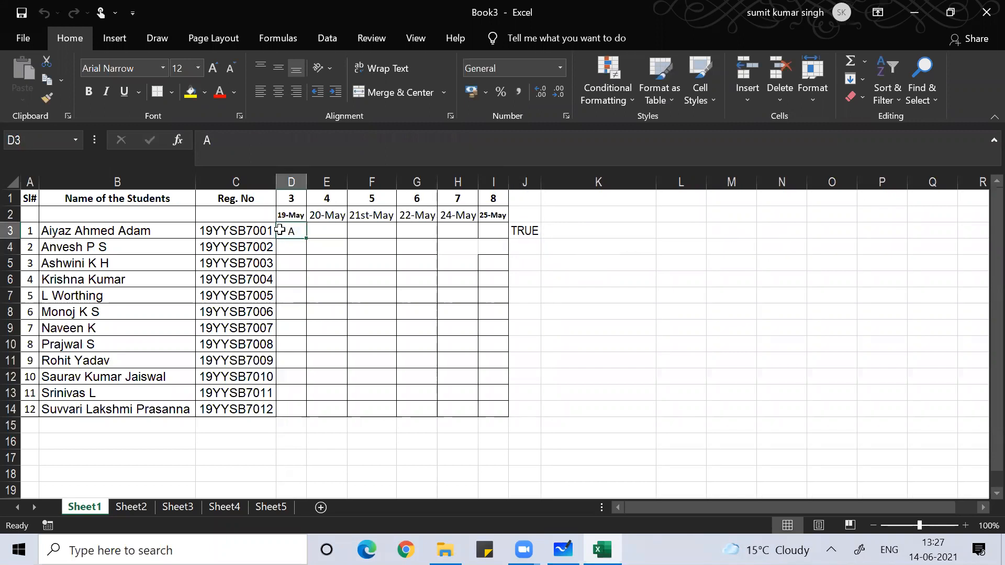
{"action": "key", "text": "Return"}
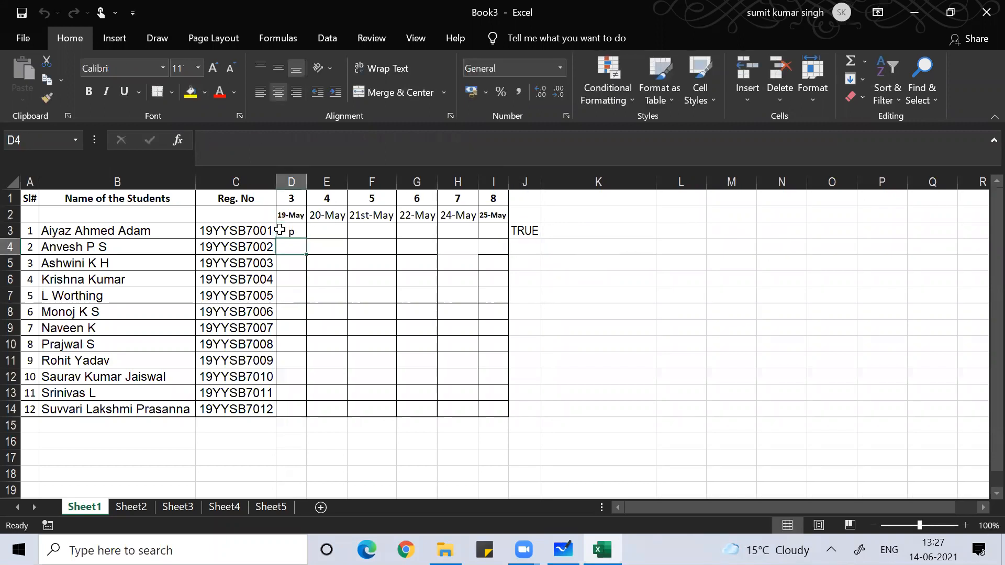
{"action": "left_click", "coordinate": [280, 230]}
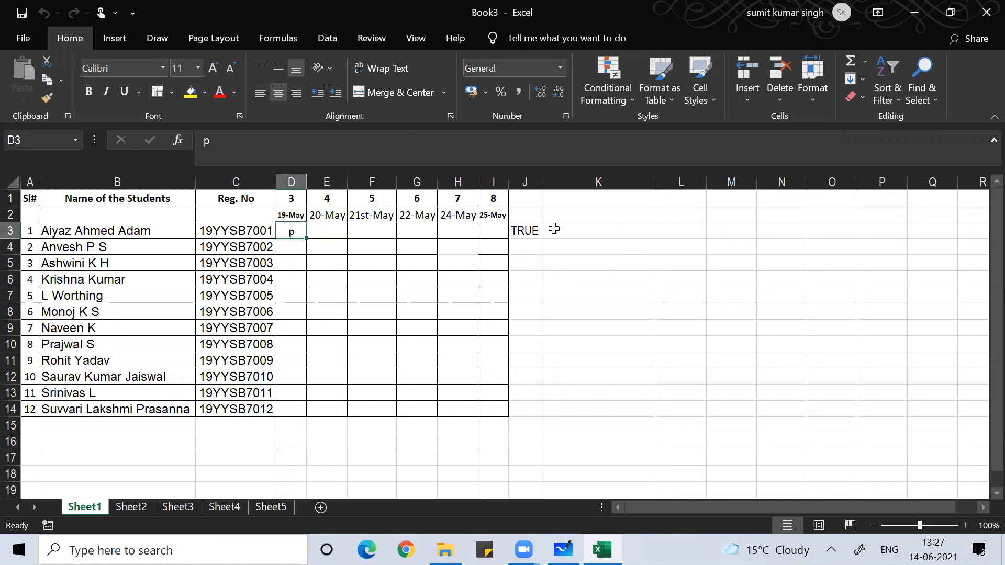
{"action": "left_click", "coordinate": [526, 231]}
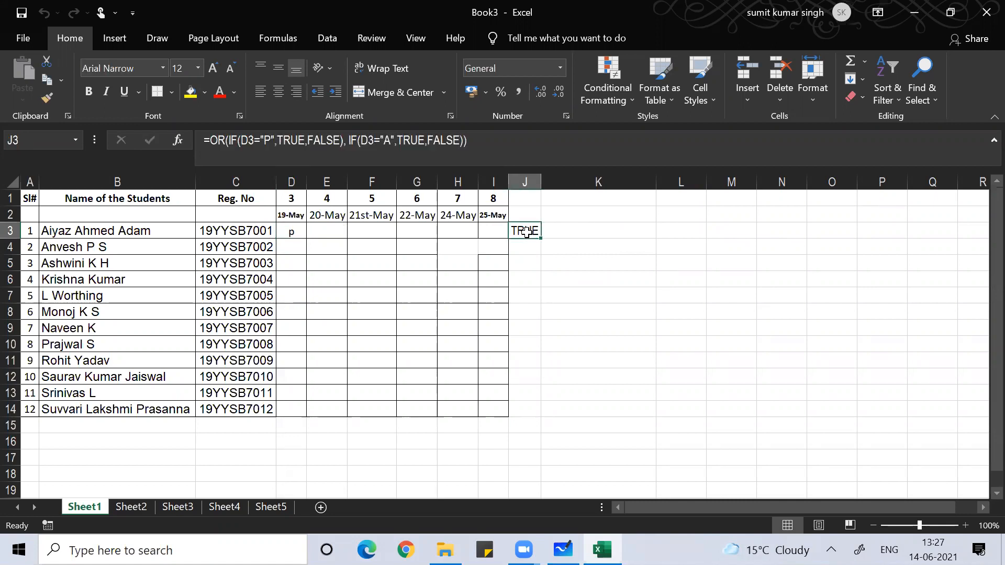
- Wrap J3's OR check in AND with EXACT(D3,UPPER(D3)) as the second argument
{"action": "left_click", "coordinate": [210, 142]}
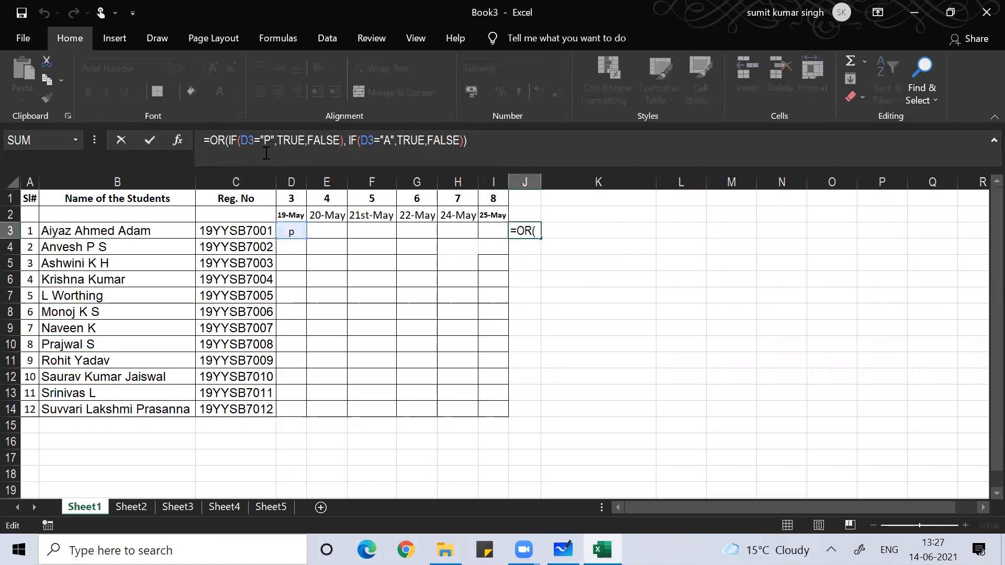
{"action": "type", "text": "and"}
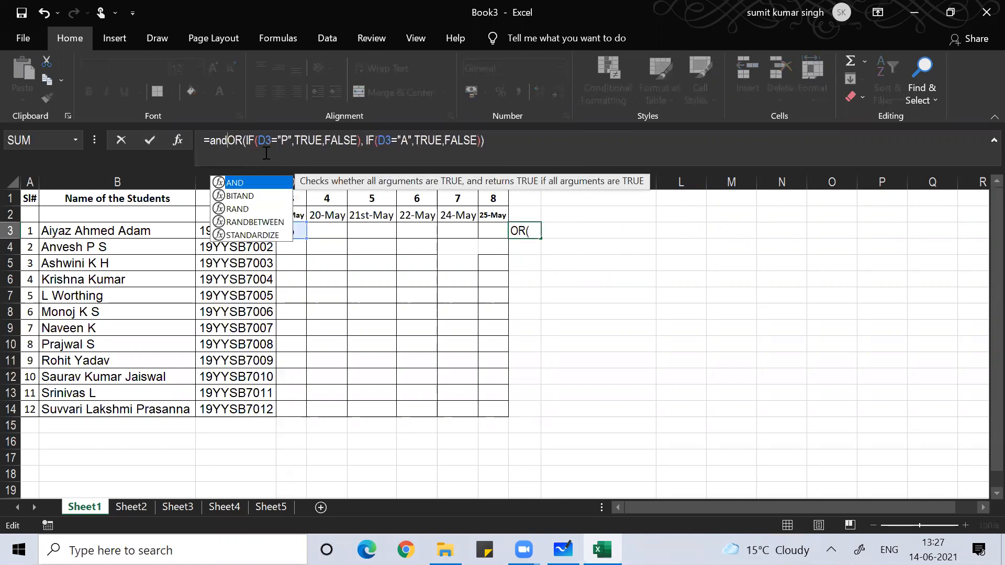
{"action": "type", "text": "("}
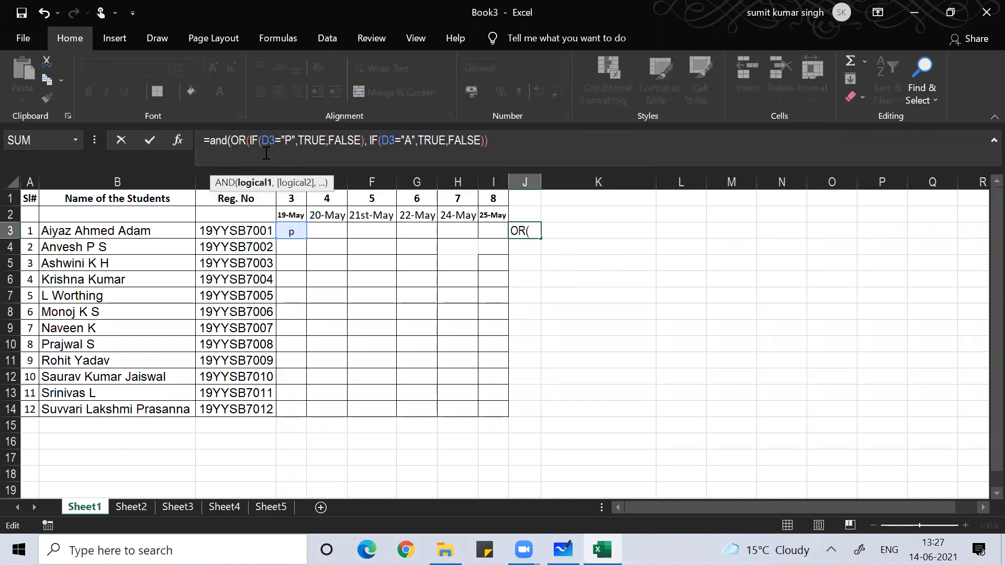
{"action": "left_click", "coordinate": [528, 146]}
{"action": "type", "text": ", eaxct"}
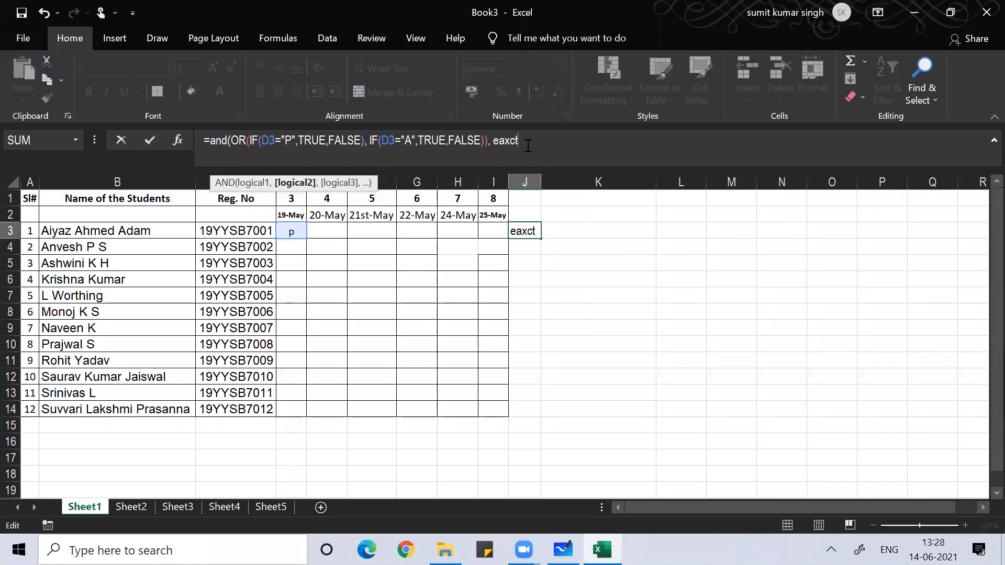
{"action": "key", "text": "BackSpace"}
{"action": "key", "text": "BackSpace"}
{"action": "key", "text": "BackSpace"}
{"action": "key", "text": "BackSpace"}
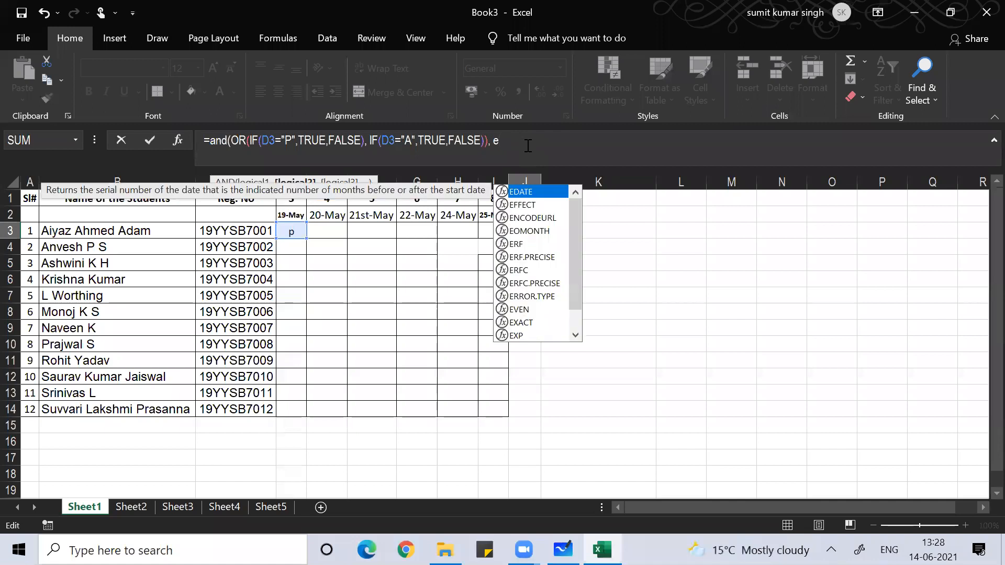
{"action": "type", "text": "xact("}
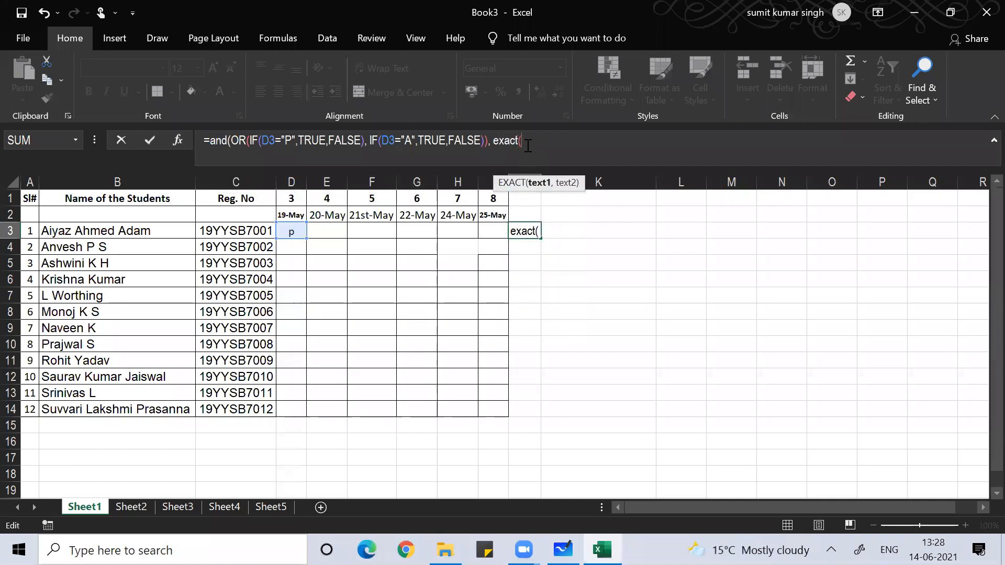
{"action": "type", "text": "d3,upper"}
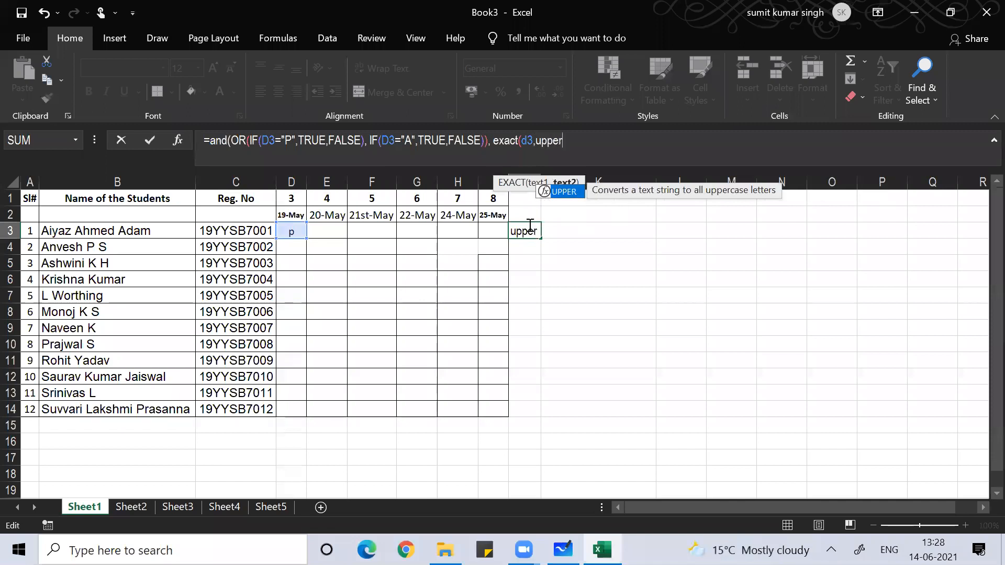
{"action": "type", "text": "(d3"}
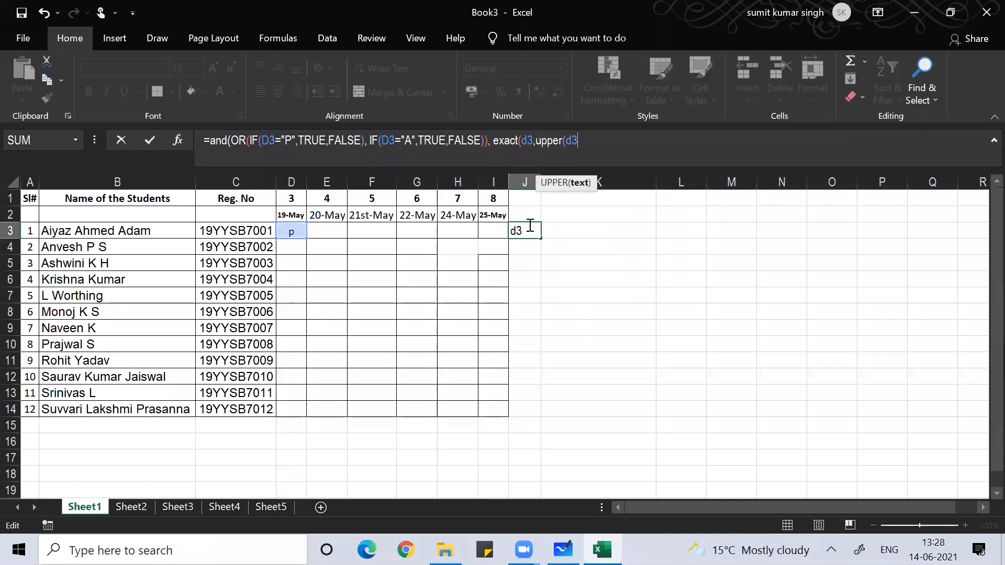
{"action": "type", "text": "))"}
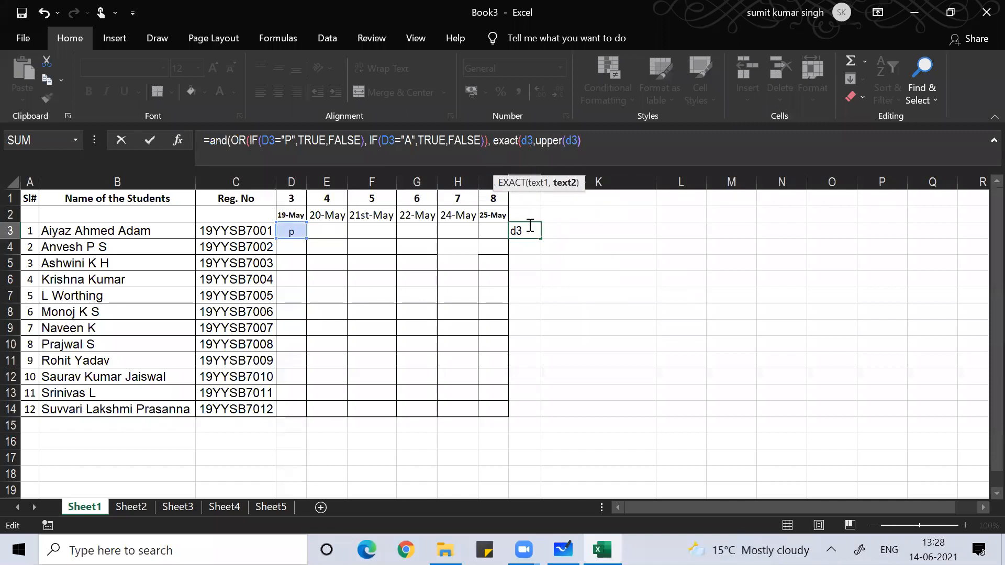
{"action": "type", "text": ")"}
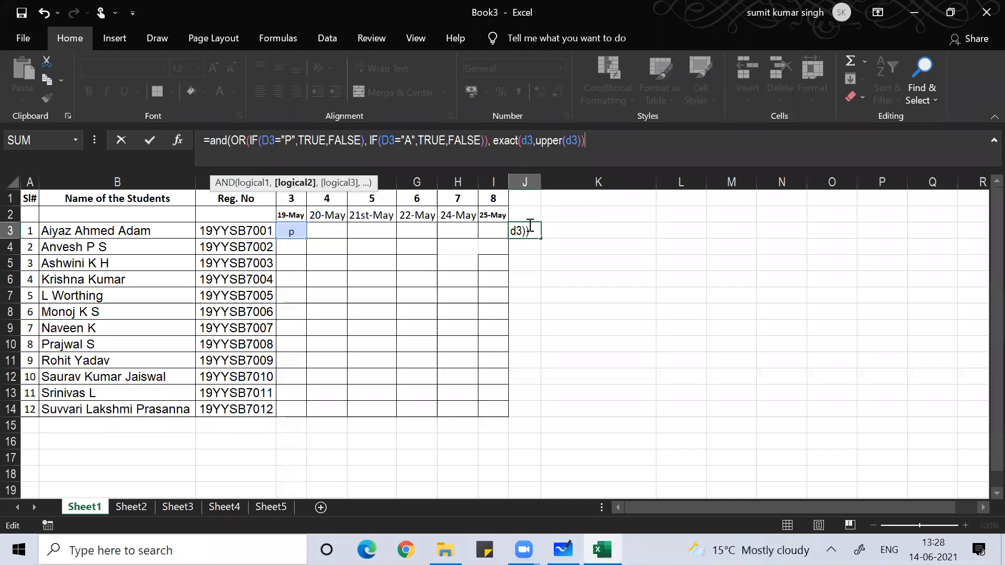
{"action": "type", "text": ")"}
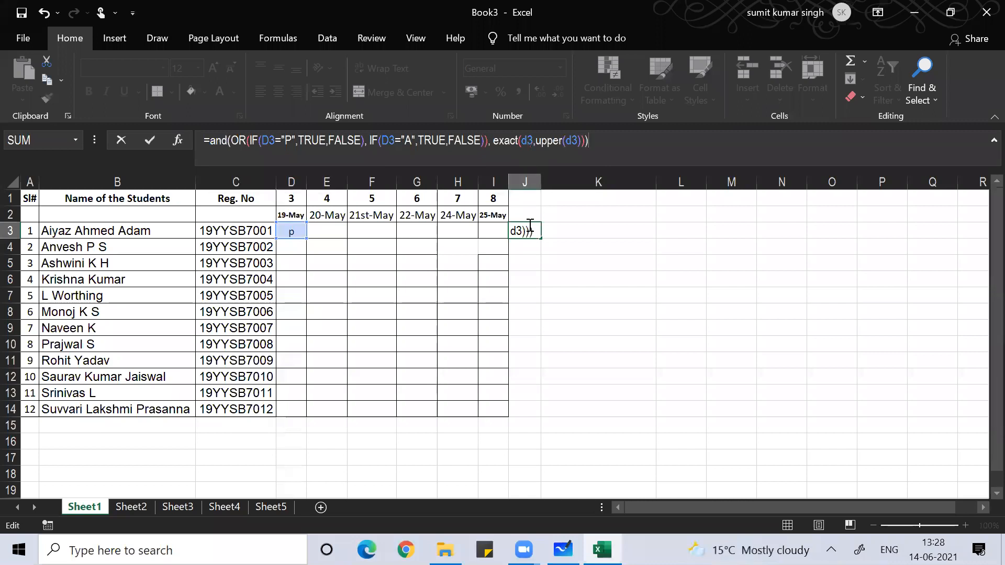
{"action": "key", "text": "Return"}
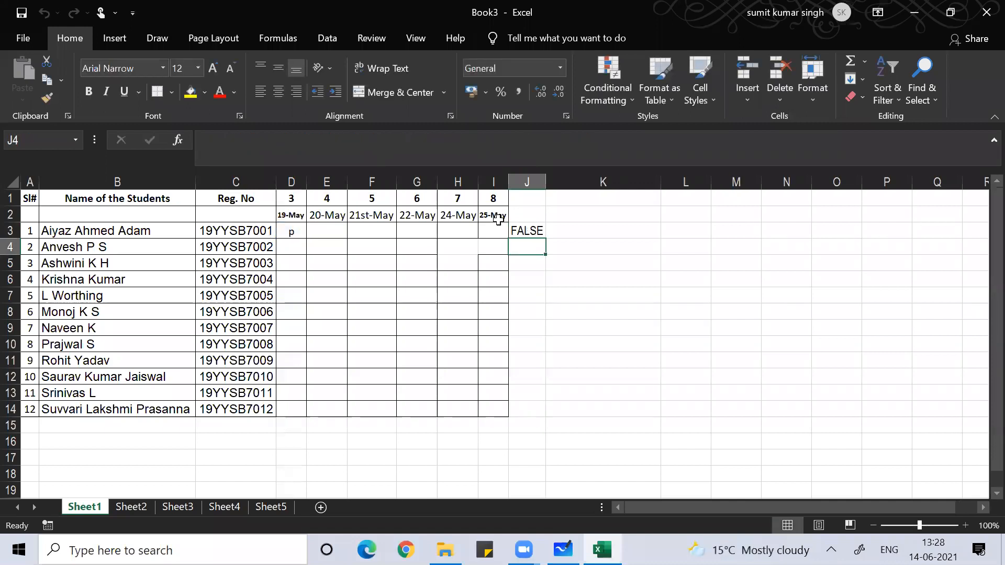
{"action": "left_click", "coordinate": [289, 231]}
{"action": "type", "text": "p"}
{"action": "key", "text": "Return"}
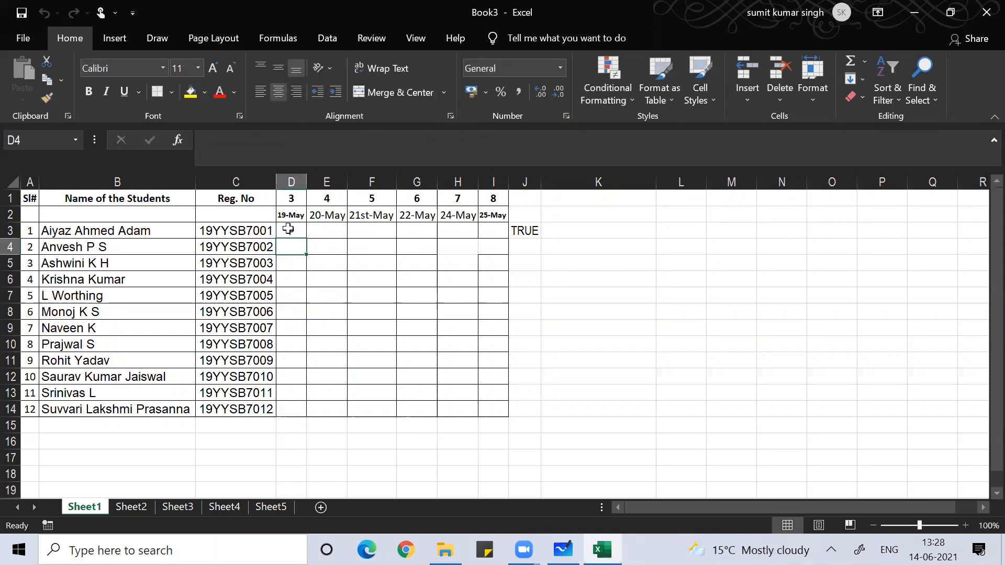
{"action": "left_click", "coordinate": [288, 230]}
{"action": "type", "text": "A"}
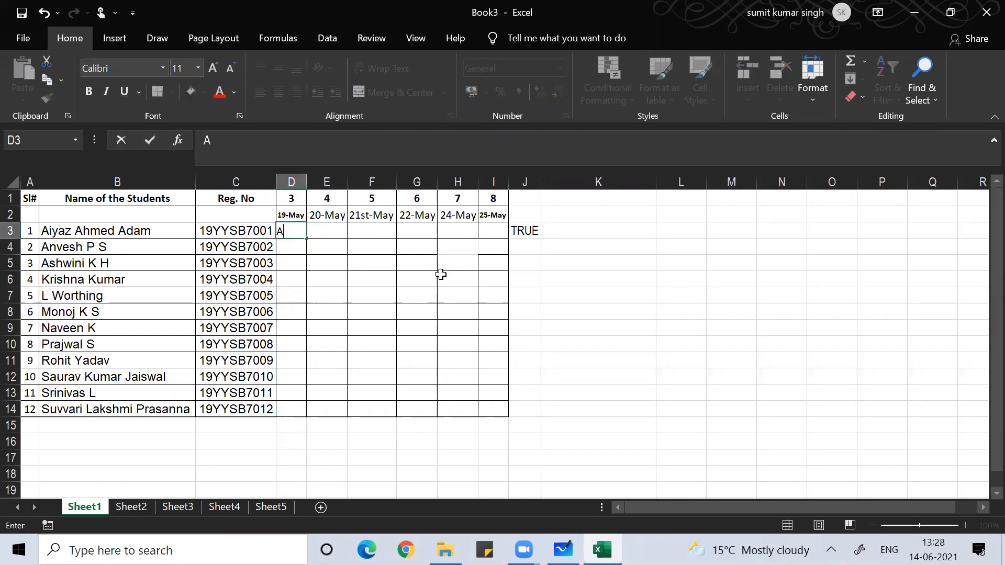
{"action": "key", "text": "Return"}
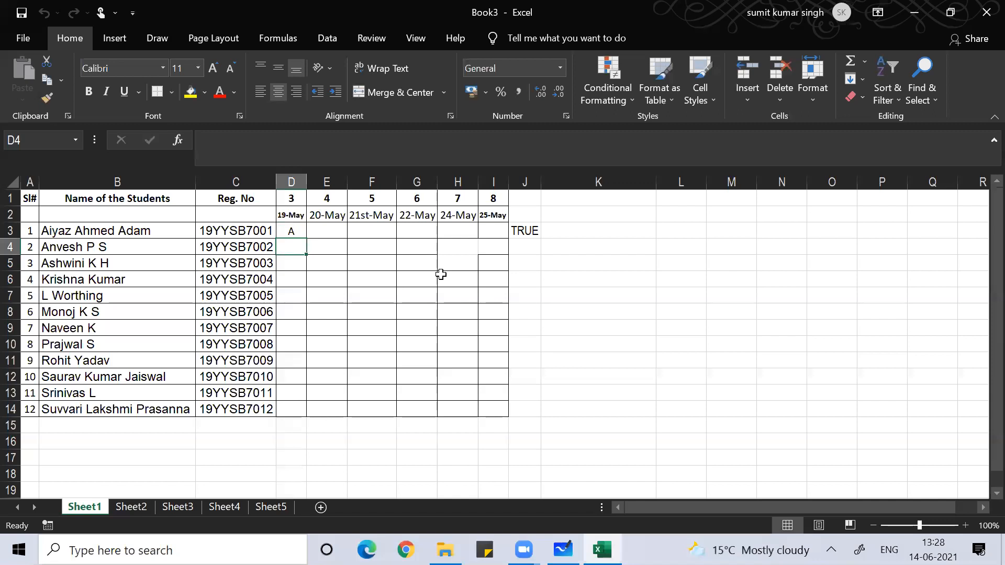
{"action": "key", "text": "Up"}
{"action": "type", "text": "a"}
{"action": "key", "text": "Return"}
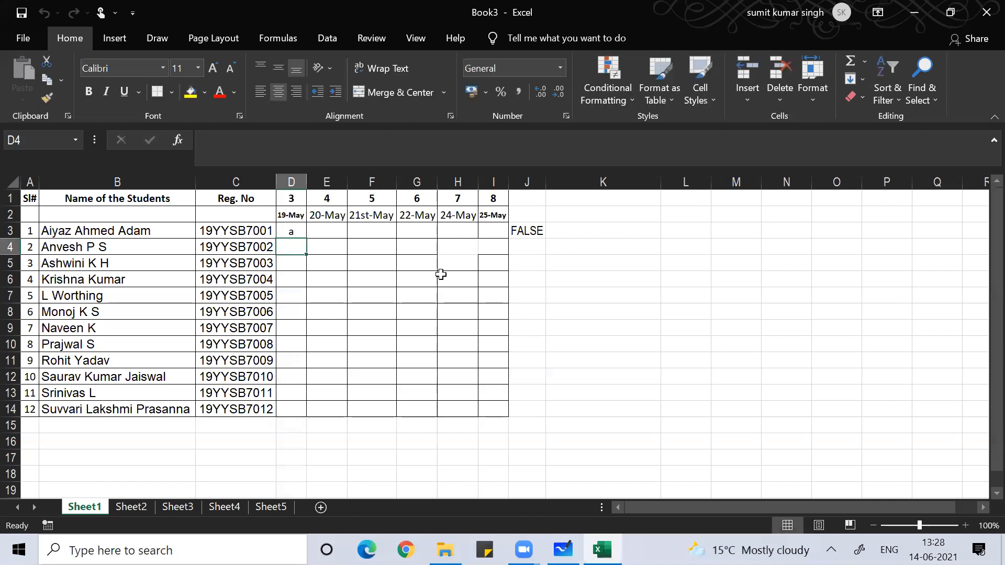
{"action": "key", "text": "Up"}
{"action": "type", "text": "p"}
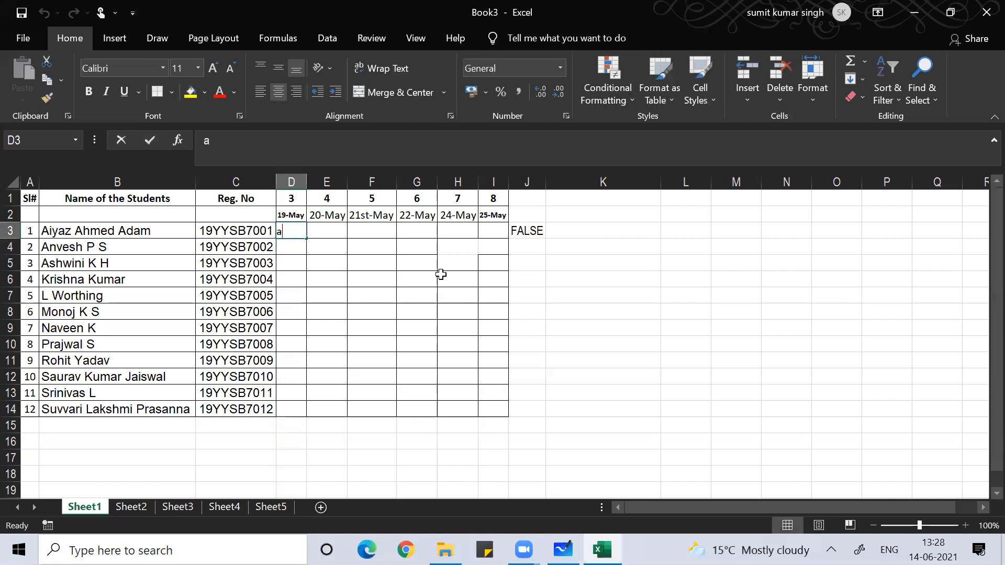
{"action": "key", "text": "Return"}
{"action": "key", "text": "Up"}
{"action": "key", "text": "Right"}
{"action": "key", "text": "Right"}
{"action": "key", "text": "Right"}
{"action": "key", "text": "Right"}
{"action": "key", "text": "Right"}
{"action": "key", "text": "Right"}
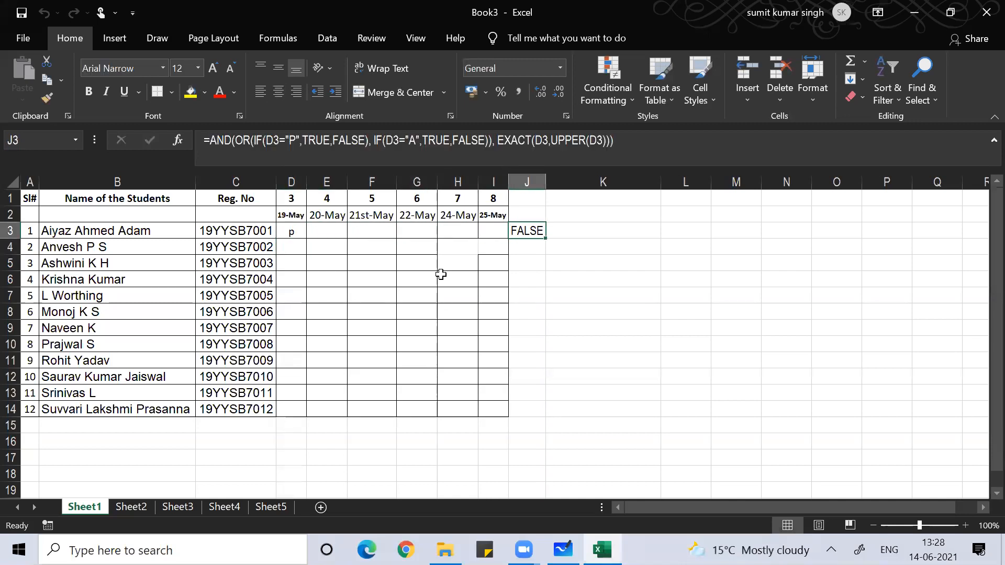
- Enlarge J3's font to 26 pt and scroll to view its full formula while editing
{"action": "left_click", "coordinate": [214, 68]}
{"action": "left_click", "coordinate": [215, 68]}
{"action": "left_click", "coordinate": [215, 68]}
{"action": "left_click", "coordinate": [215, 68]}
{"action": "left_click", "coordinate": [215, 68]}
{"action": "left_click", "coordinate": [215, 68]}
{"action": "left_click", "coordinate": [215, 68]}
{"action": "key", "text": "F2"}
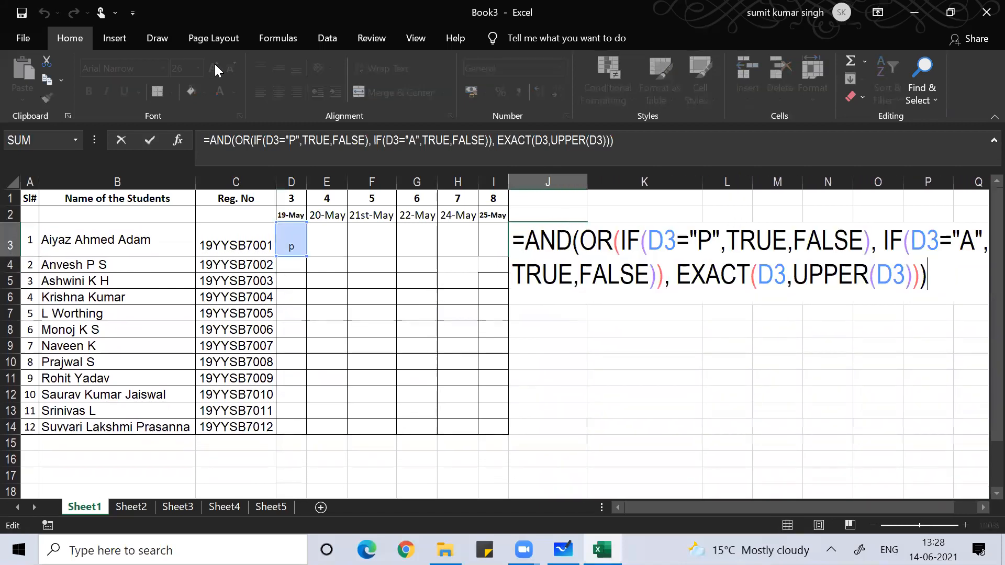
{"action": "left_click", "coordinate": [975, 510]}
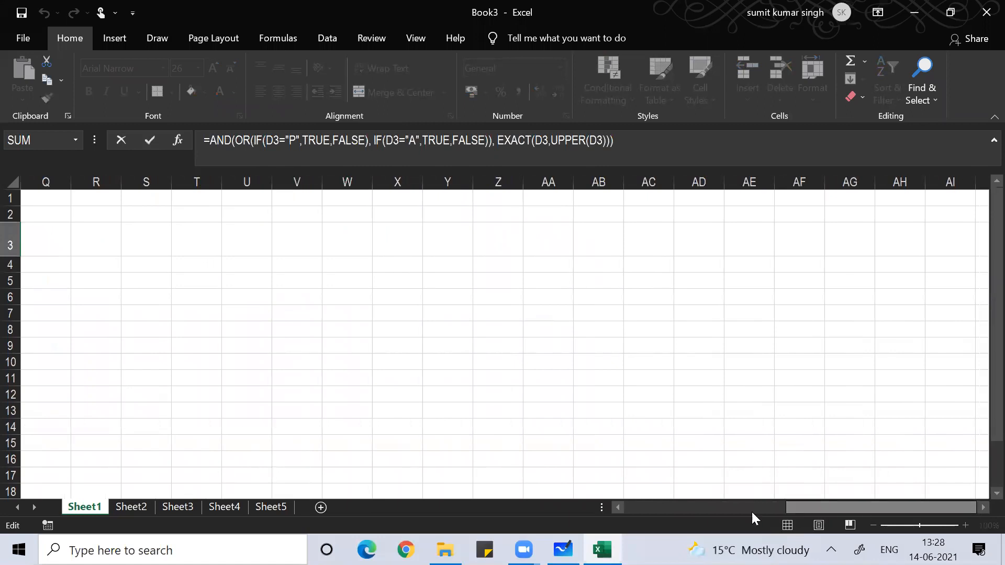
{"action": "left_click_drag", "start_coordinate": [614, 506], "coordinate": [614, 505]}
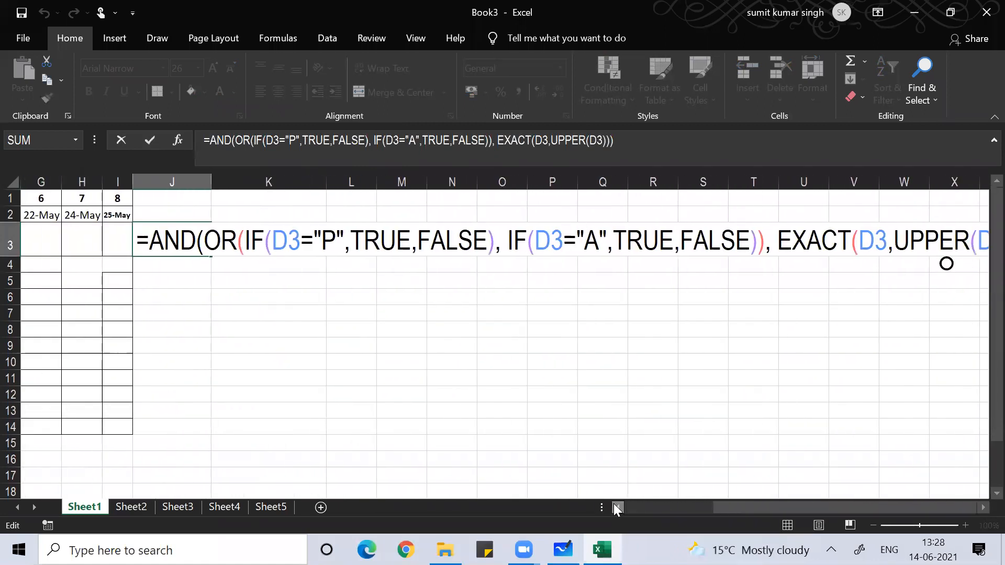
{"action": "left_click", "coordinate": [981, 507]}
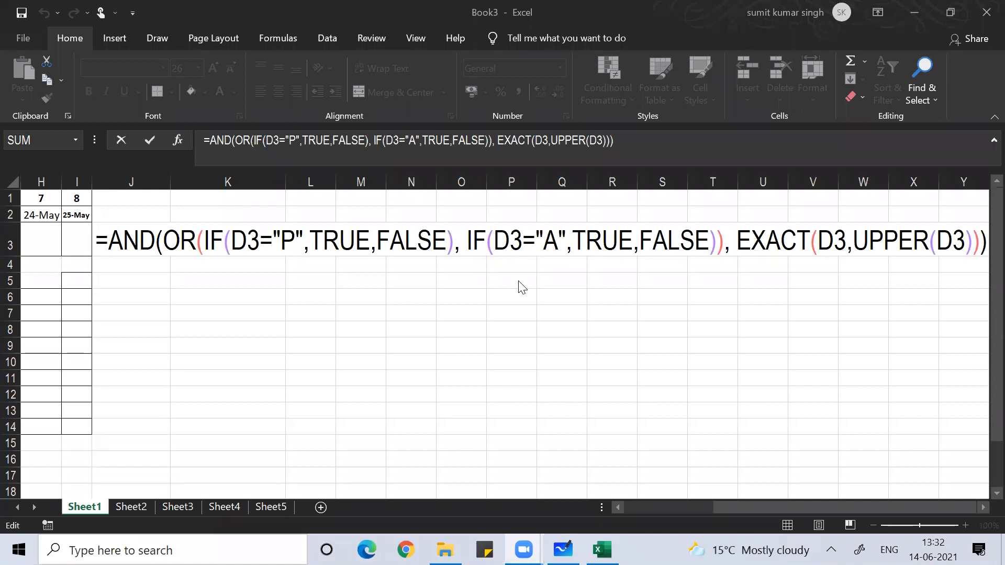
- Commit J3's edit, which now displays 0, and reselect J3
{"action": "key", "text": "ctrl+Return"}
{"action": "left_click", "coordinate": [282, 375]}
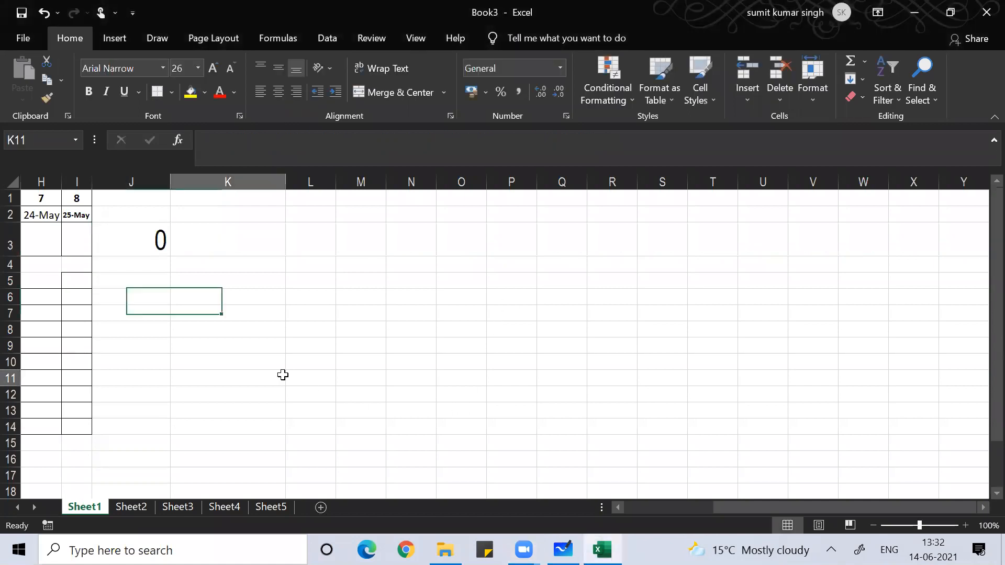
{"action": "left_click", "coordinate": [97, 246]}
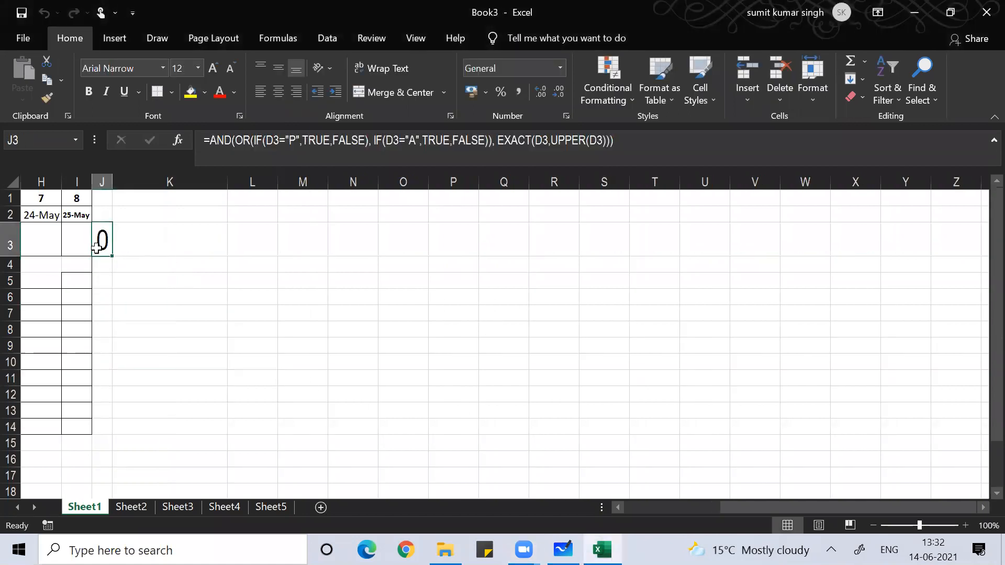
- Copy J3's formula text from the formula bar, cancel the edit, and return toward the table
{"action": "left_click", "coordinate": [632, 146]}
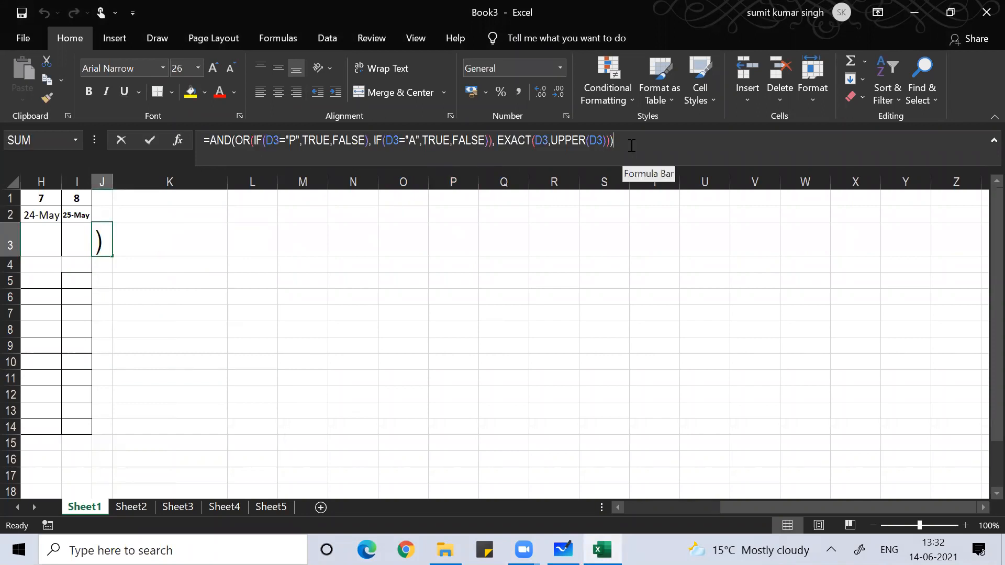
{"action": "key", "text": "Left"}
{"action": "key", "text": "Left"}
{"action": "key", "text": "Left"}
{"action": "key", "text": "Left"}
{"action": "key", "text": "Left"}
{"action": "key", "text": "Left"}
{"action": "key", "text": "Left"}
{"action": "key", "text": "Left"}
{"action": "key", "text": "Left"}
{"action": "key", "text": "Left"}
{"action": "key", "text": "Left"}
{"action": "key", "text": "Left"}
{"action": "key", "text": "Left"}
{"action": "key", "text": "Left"}
{"action": "key", "text": "Left"}
{"action": "key", "text": "Left"}
{"action": "key", "text": "Left"}
{"action": "key", "text": "Left"}
{"action": "key", "text": "Left"}
{"action": "key", "text": "Left"}
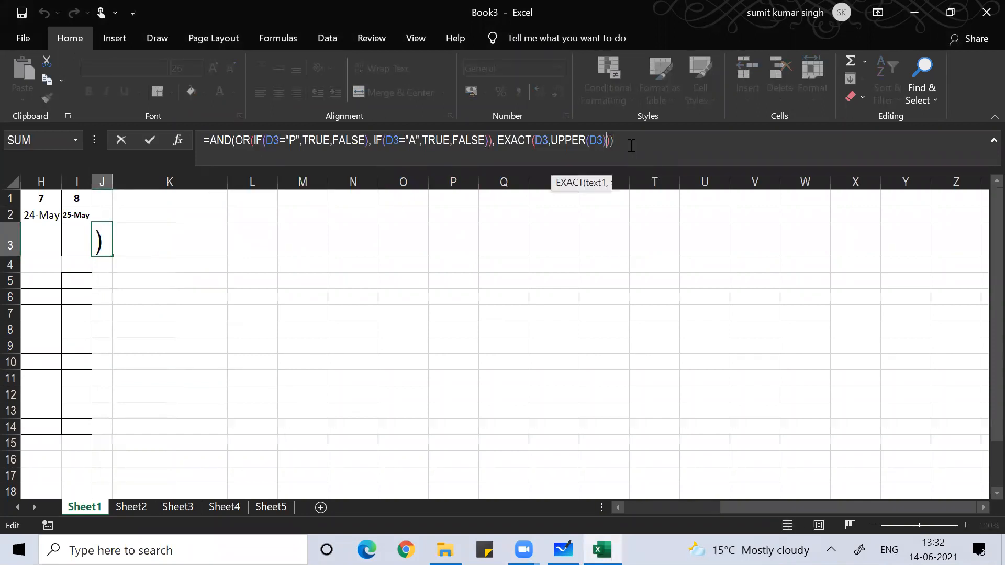
{"action": "key", "text": "Left"}
{"action": "key", "text": "Left"}
{"action": "key", "text": "Left"}
{"action": "key", "text": "Left"}
{"action": "key", "text": "Left"}
{"action": "key", "text": "Left"}
{"action": "key", "text": "Left"}
{"action": "key", "text": "Left"}
{"action": "key", "text": "Left"}
{"action": "key", "text": "Left"}
{"action": "key", "text": "Left"}
{"action": "key", "text": "Left"}
{"action": "key", "text": "Left"}
{"action": "key", "text": "Left"}
{"action": "key", "text": "Left"}
{"action": "key", "text": "Left"}
{"action": "key", "text": "Left"}
{"action": "key", "text": "Left"}
{"action": "key", "text": "Left"}
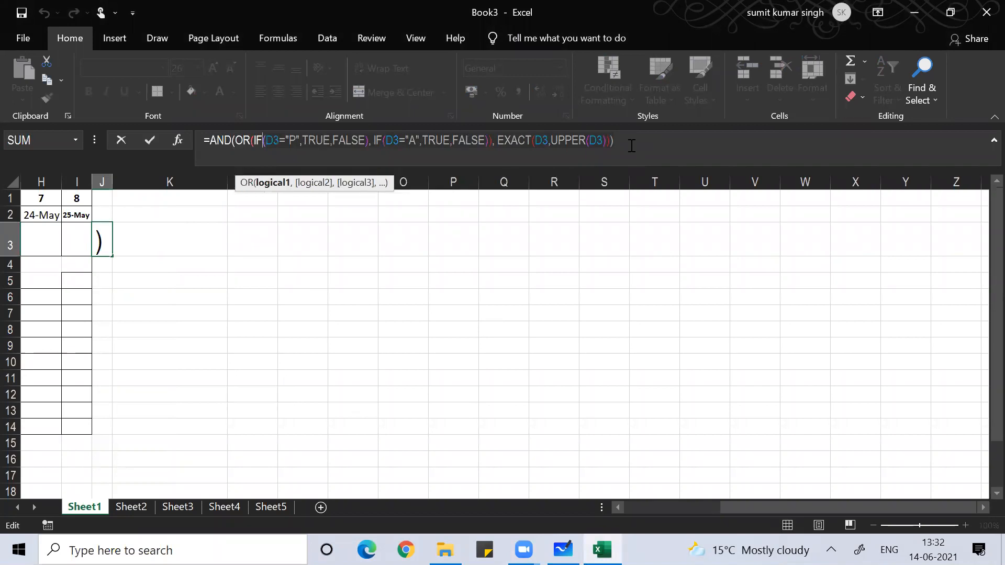
{"action": "key", "text": "Left"}
{"action": "key", "text": "Left"}
{"action": "key", "text": "Left"}
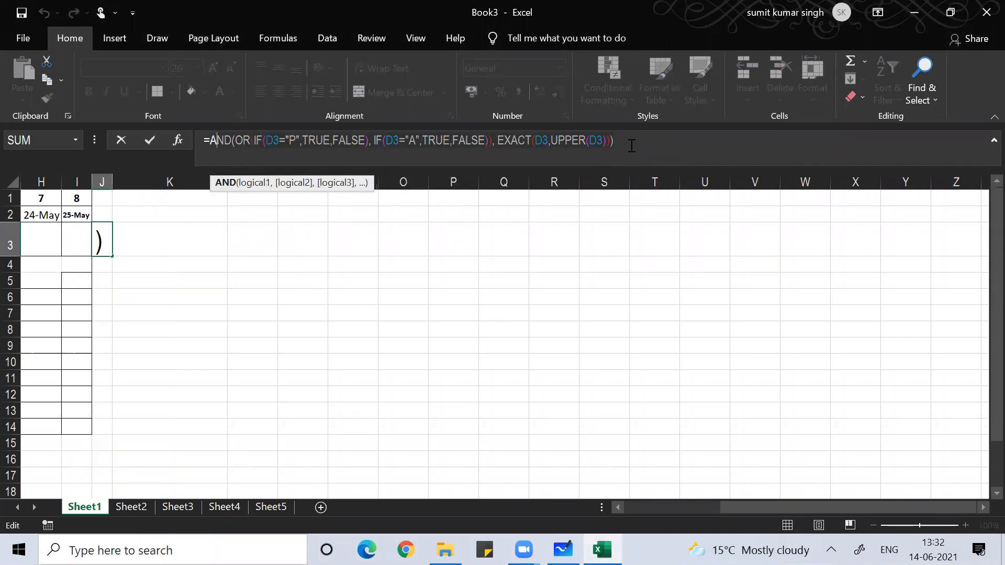
{"action": "key", "text": "ctrl+c"}
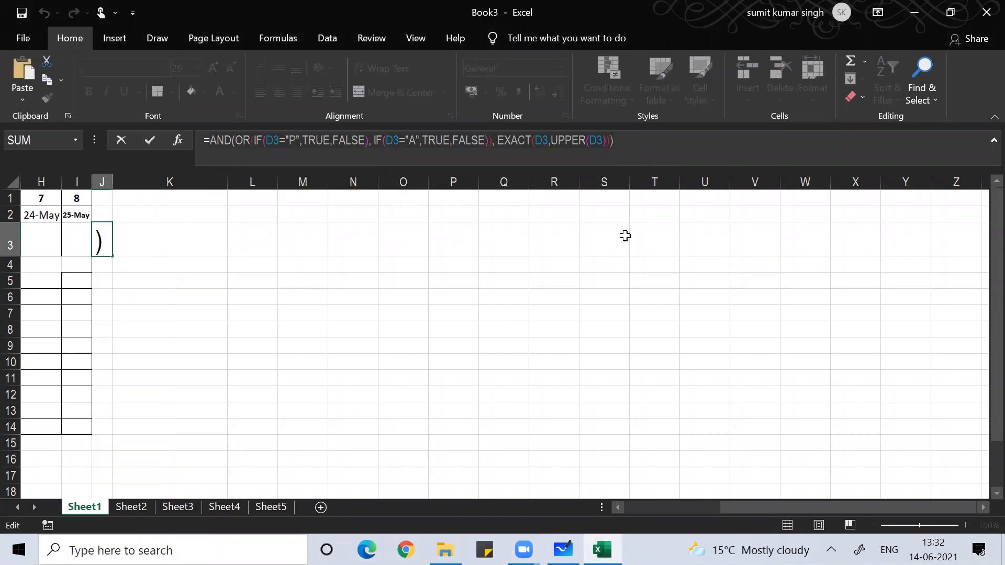
{"action": "left_click", "coordinate": [634, 316]}
{"action": "key", "text": "Escape"}
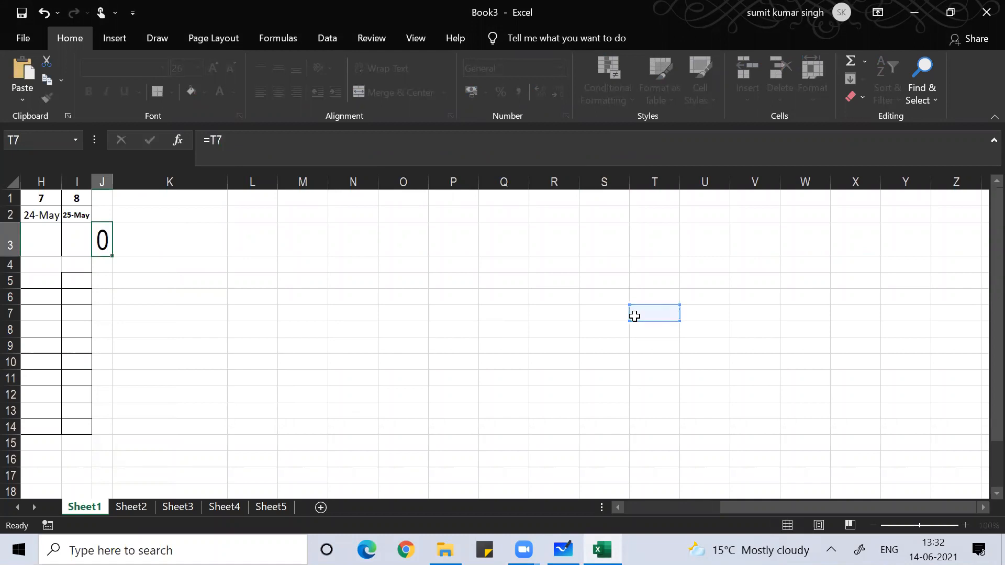
{"action": "key", "text": "Down"}
{"action": "key", "text": "Down"}
{"action": "key", "text": "Left"}
{"action": "key", "text": "Left"}
{"action": "key", "text": "Left"}
{"action": "key", "text": "Left"}
{"action": "key", "text": "Left"}
{"action": "key", "text": "Left"}
{"action": "key", "text": "Left"}
{"action": "key", "text": "Left"}
{"action": "key", "text": "Left"}
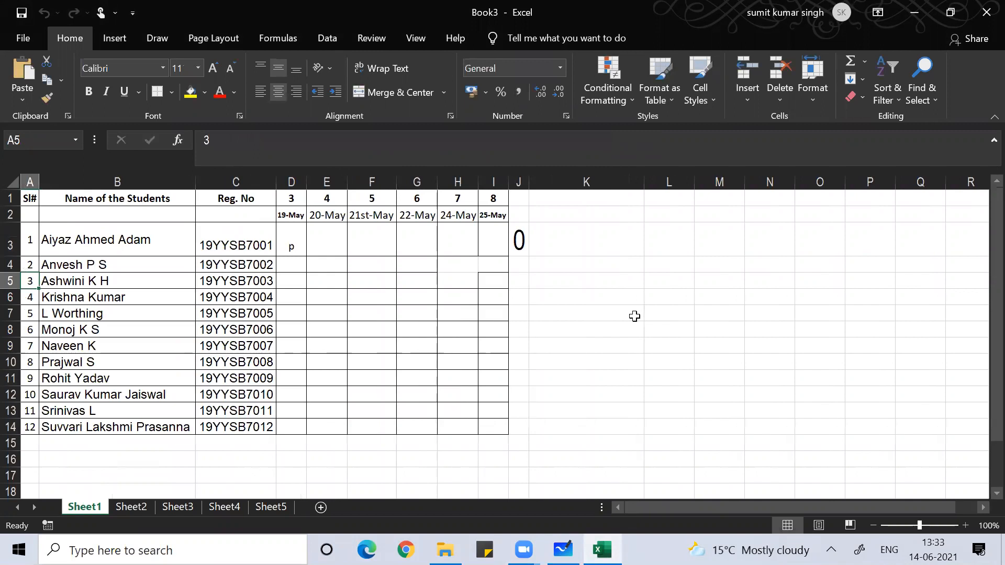
- Select the attendance grid D3:I14
{"action": "left_click_drag", "start_coordinate": [279, 246], "coordinate": [413, 246]}
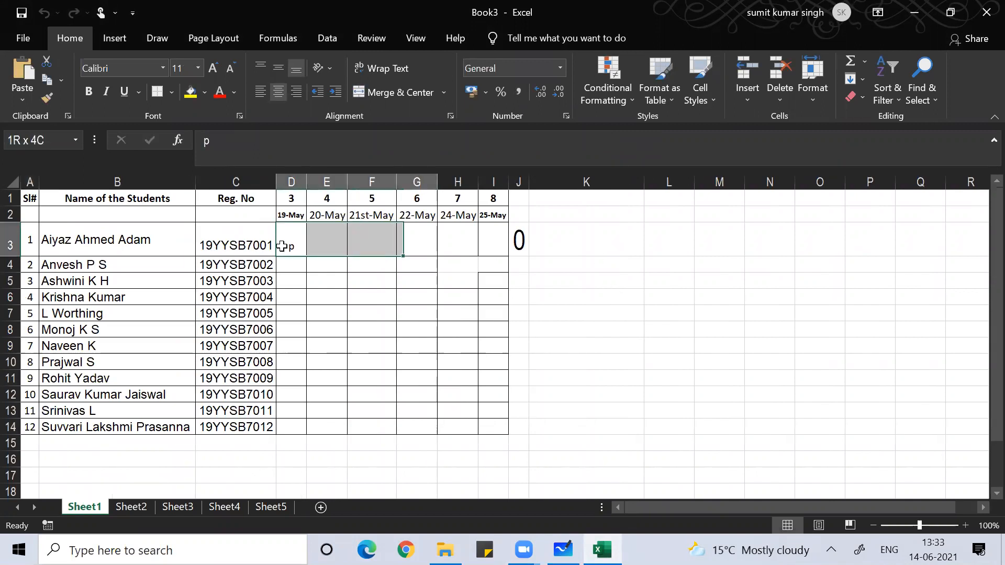
{"action": "key", "text": "shift+Right"}
{"action": "key", "text": "shift+Right"}
{"action": "key", "text": "shift+Down"}
{"action": "key", "text": "shift+Down"}
{"action": "key", "text": "shift+Down"}
{"action": "key", "text": "shift+Down"}
{"action": "key", "text": "shift+Down"}
{"action": "key", "text": "shift+Down"}
{"action": "key", "text": "shift+Down"}
{"action": "key", "text": "shift+Down"}
{"action": "key", "text": "shift+Down"}
{"action": "key", "text": "shift+Down"}
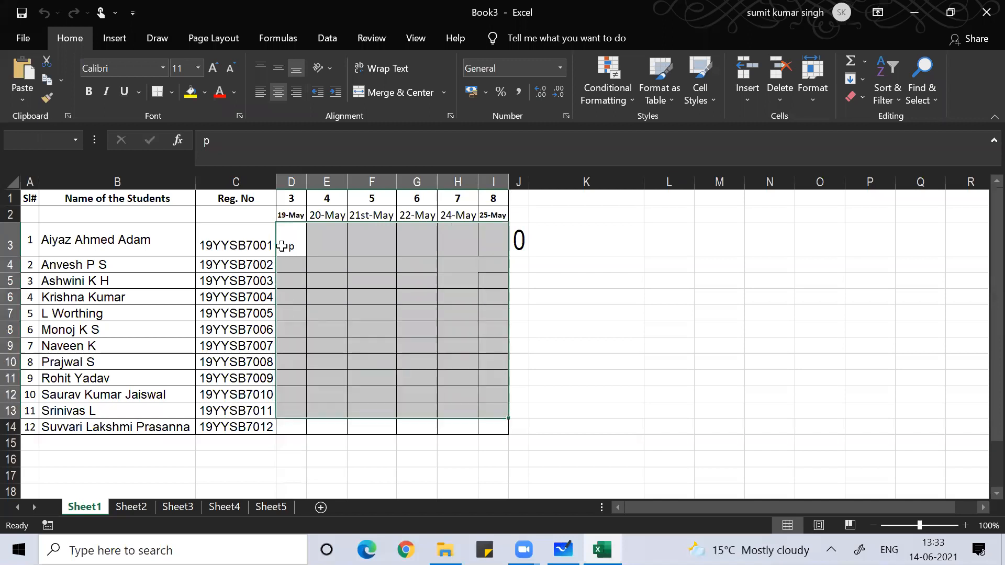
{"action": "key", "text": "shift+Down"}
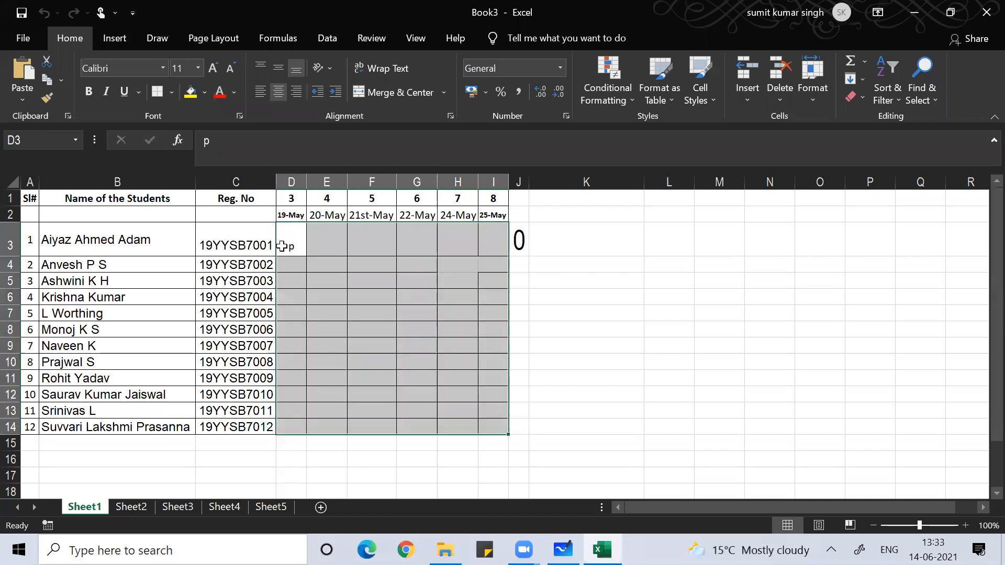
- Add a Custom data validation rule using the pasted uppercase P/A formula, then select J3
{"action": "key", "text": "alt"}
{"action": "key", "text": "d"}
{"action": "key", "text": "l"}
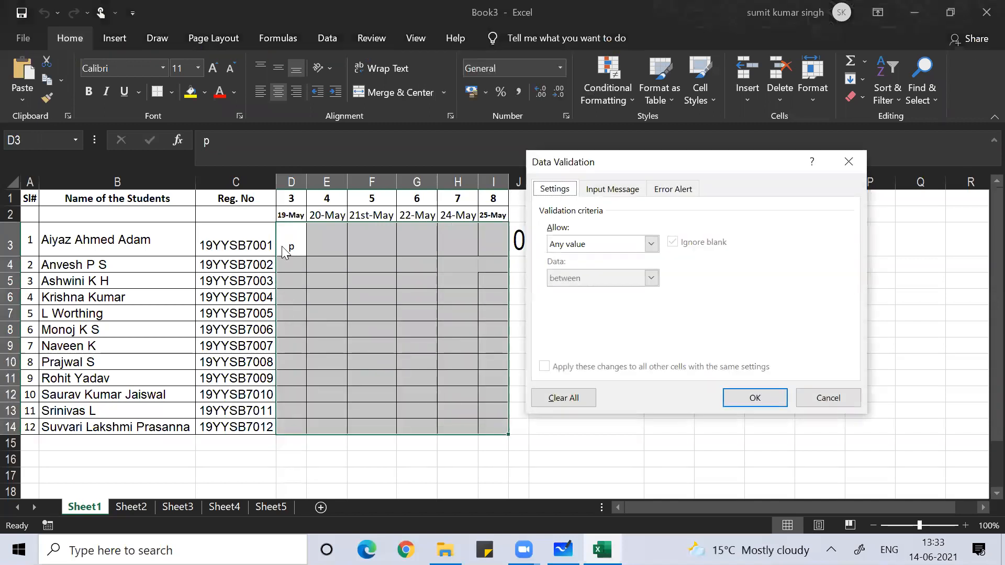
{"action": "left_click", "coordinate": [652, 244]}
{"action": "left_click", "coordinate": [602, 338]}
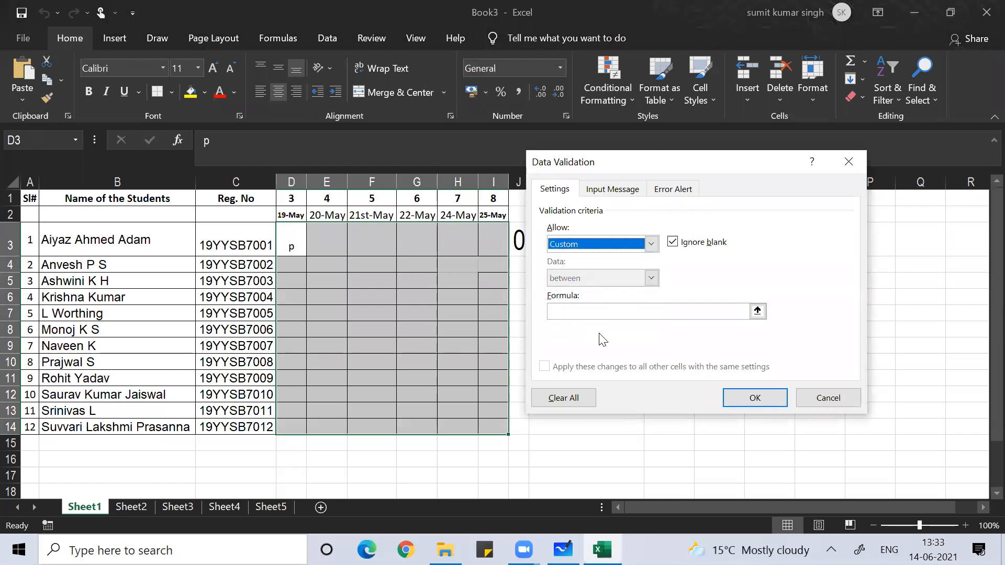
{"action": "left_click", "coordinate": [564, 309]}
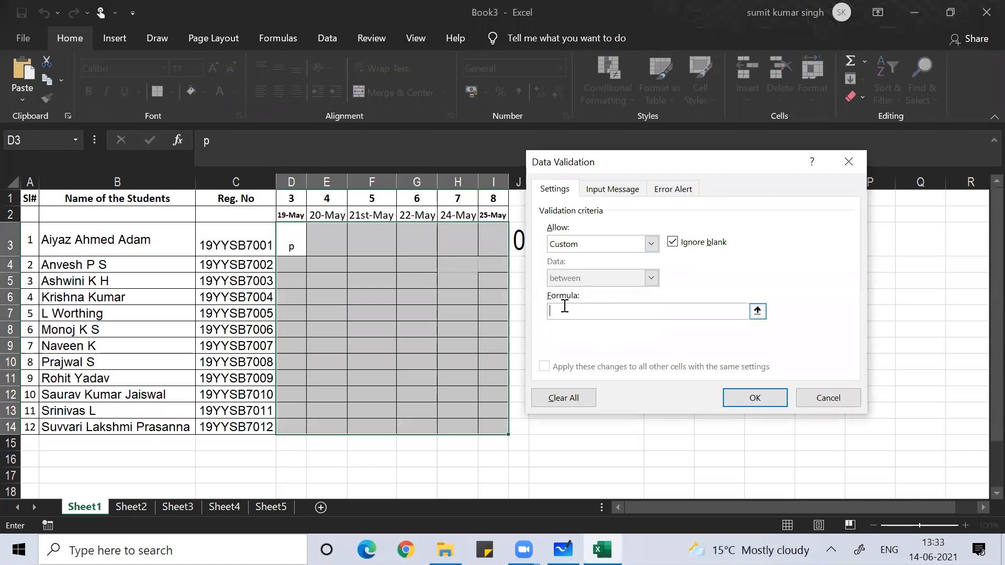
{"action": "key", "text": "ctrl+v"}
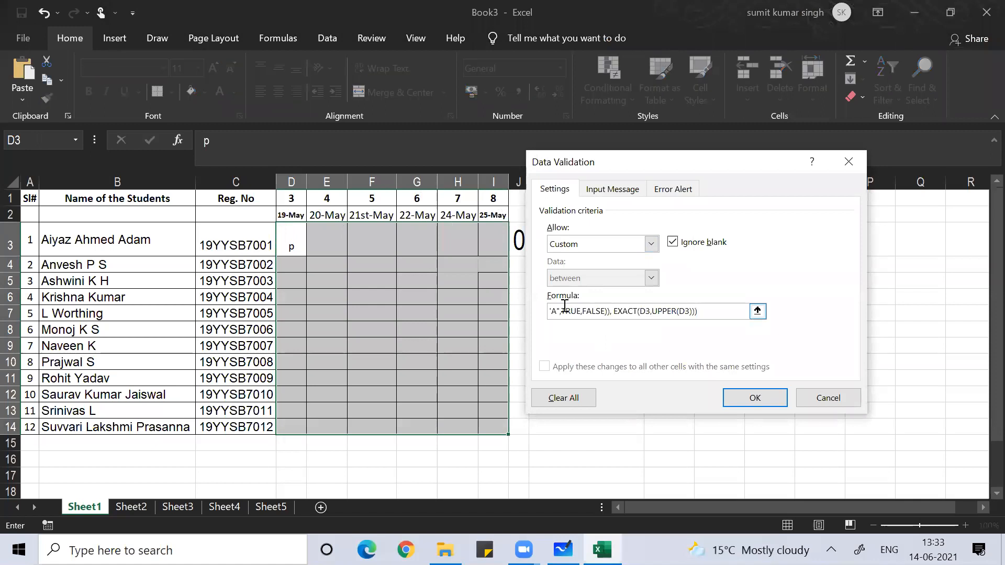
{"action": "left_click", "coordinate": [751, 398]}
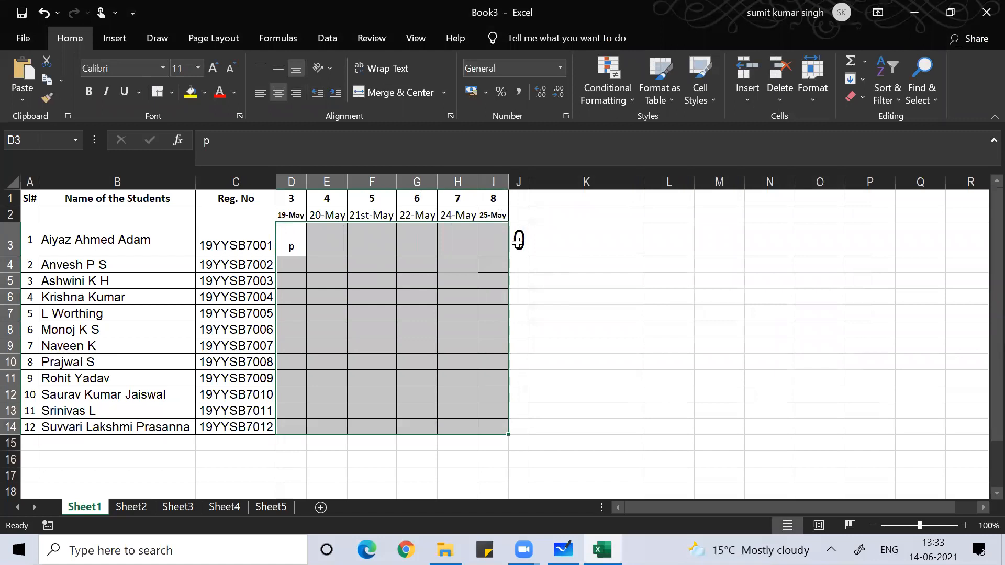
{"action": "left_click", "coordinate": [518, 241]}
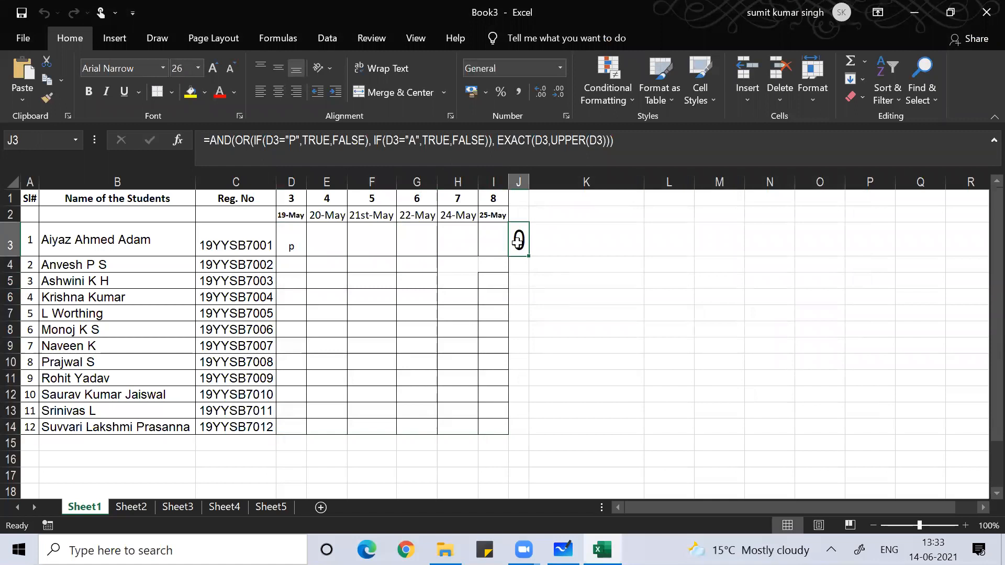
- Replace J3's General format with a custom " " format so its 0 result shows blank
{"action": "key", "text": "ctrl+1"}
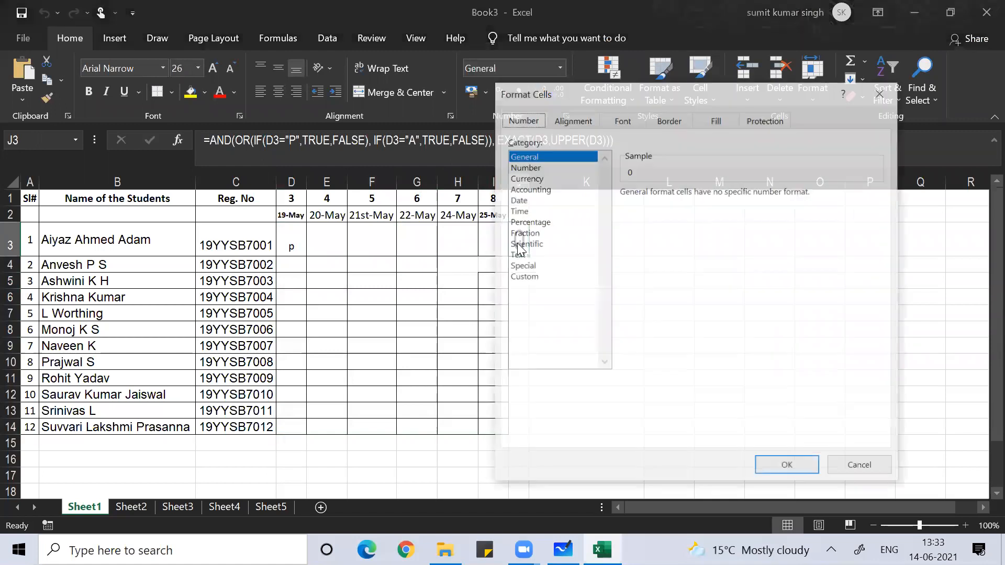
{"action": "left_click", "coordinate": [523, 277]}
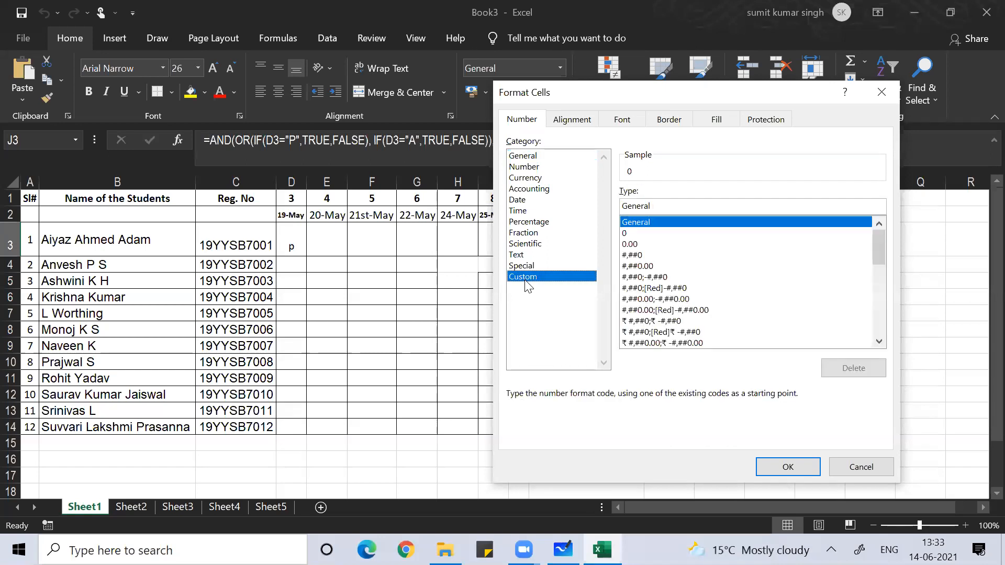
{"action": "double_click", "coordinate": [665, 207]}
{"action": "key", "text": "BackSpace"}
{"action": "type", "text": "\" \""}
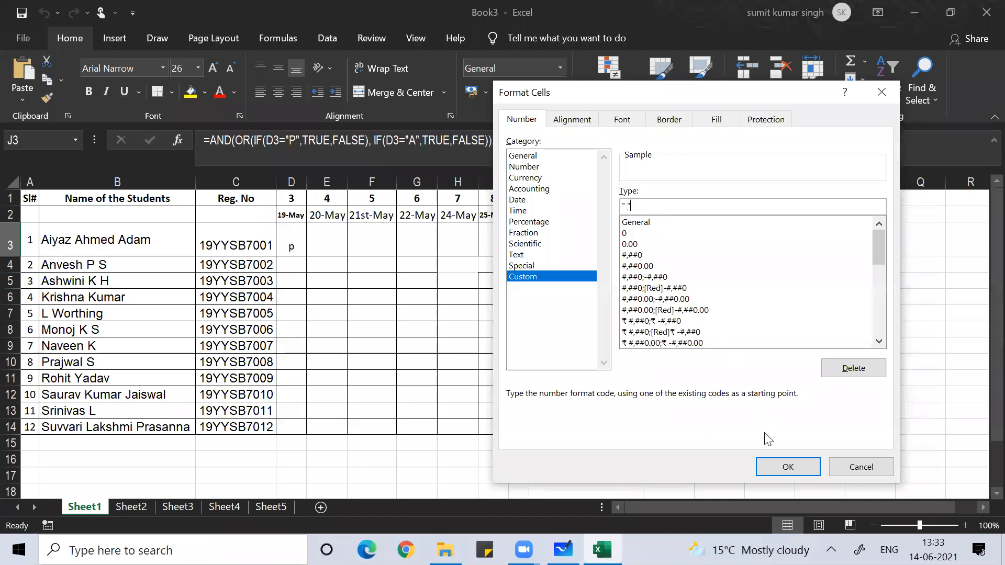
{"action": "left_click", "coordinate": [772, 467]}
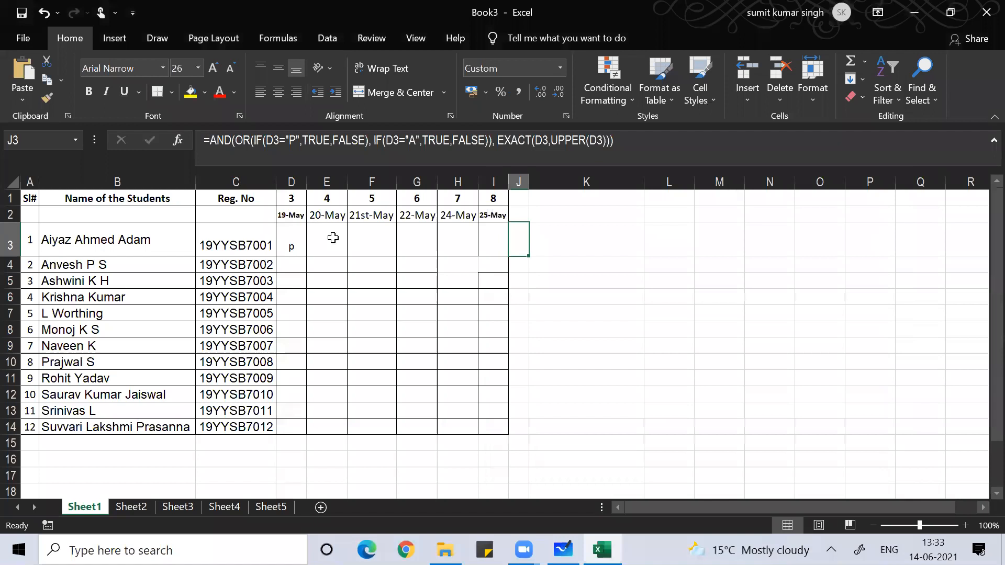
- Enter 1 in D3 and cancel the validation error that rejects it
{"action": "left_click", "coordinate": [291, 234]}
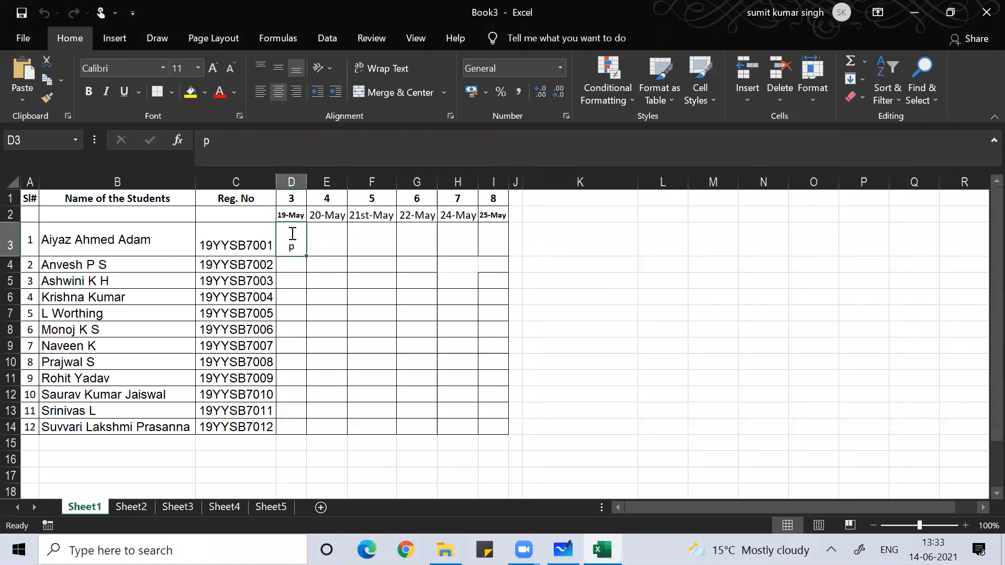
{"action": "type", "text": "1"}
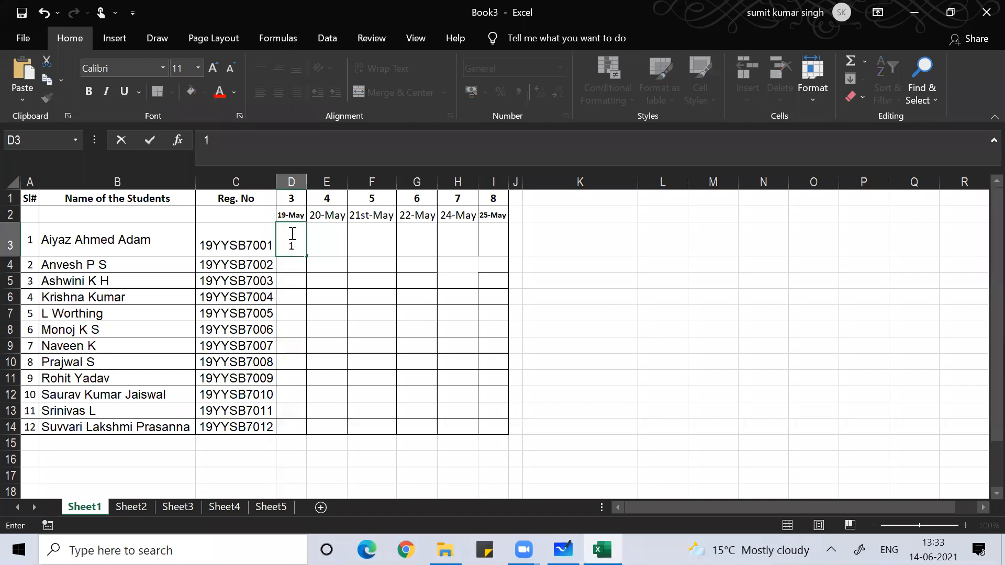
{"action": "key", "text": "Return"}
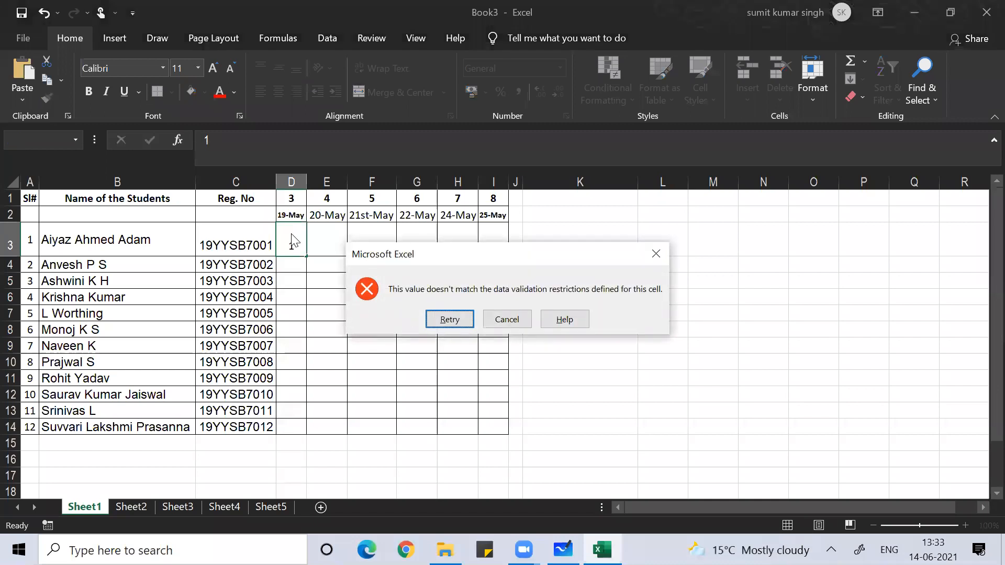
{"action": "key", "text": "Tab"}
{"action": "key", "text": "Return"}
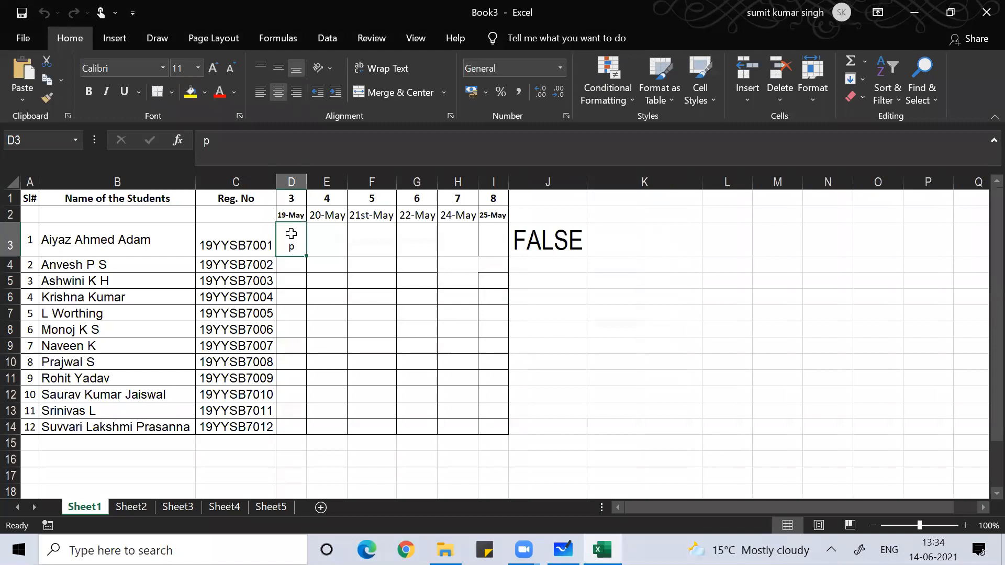
- Try p, A and P in D3, retrying after each is rejected
{"action": "double_click", "coordinate": [291, 233]}
{"action": "key", "text": "Return"}
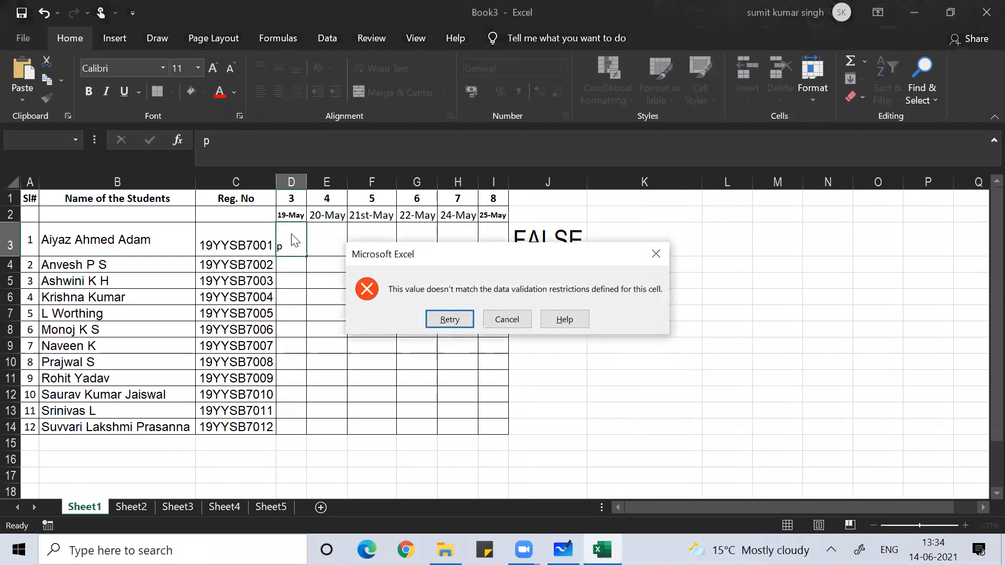
{"action": "key", "text": "Return"}
{"action": "type", "text": "A"}
{"action": "key", "text": "Return"}
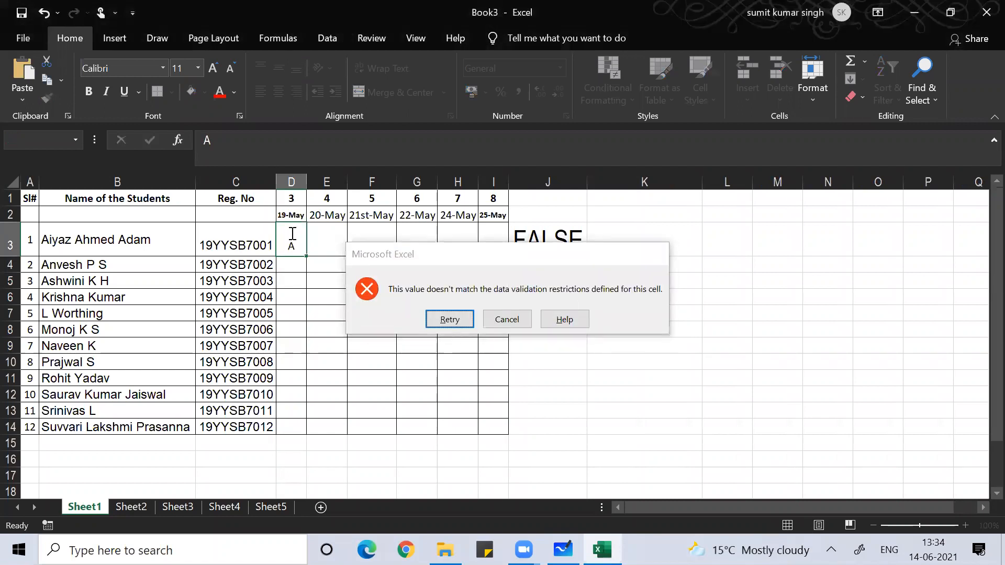
{"action": "key", "text": "Return"}
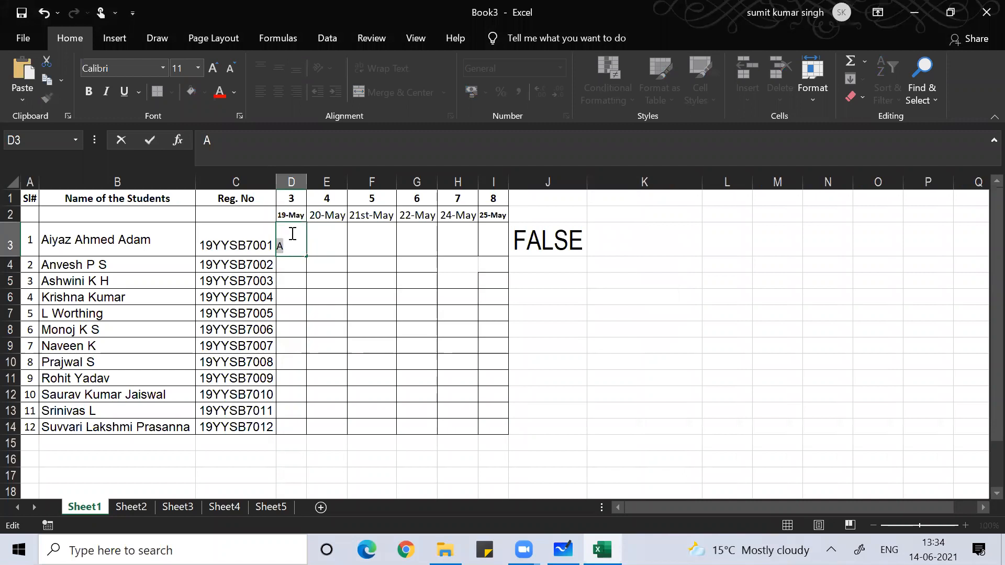
{"action": "type", "text": "P"}
{"action": "key", "text": "Return"}
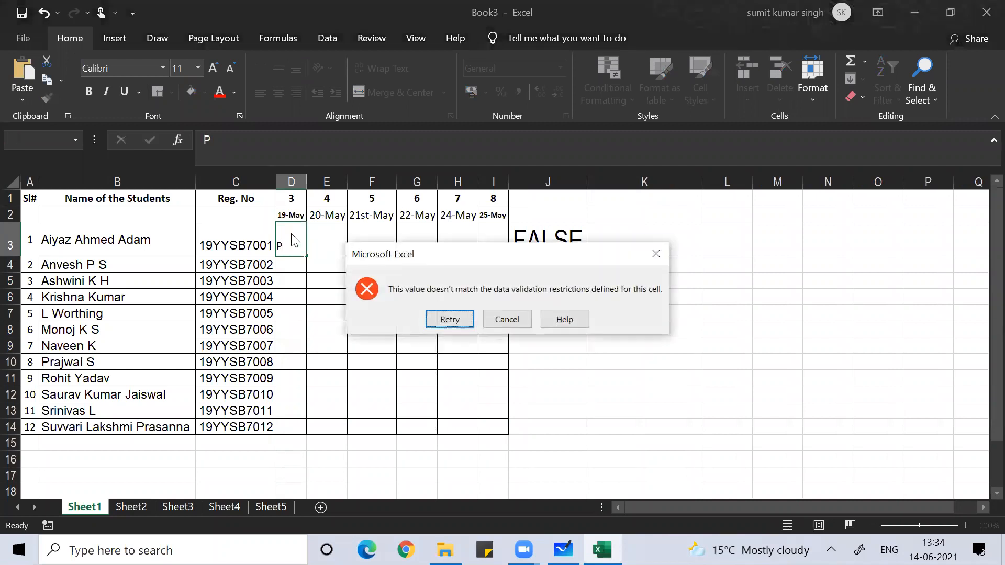
{"action": "key", "text": "Return"}
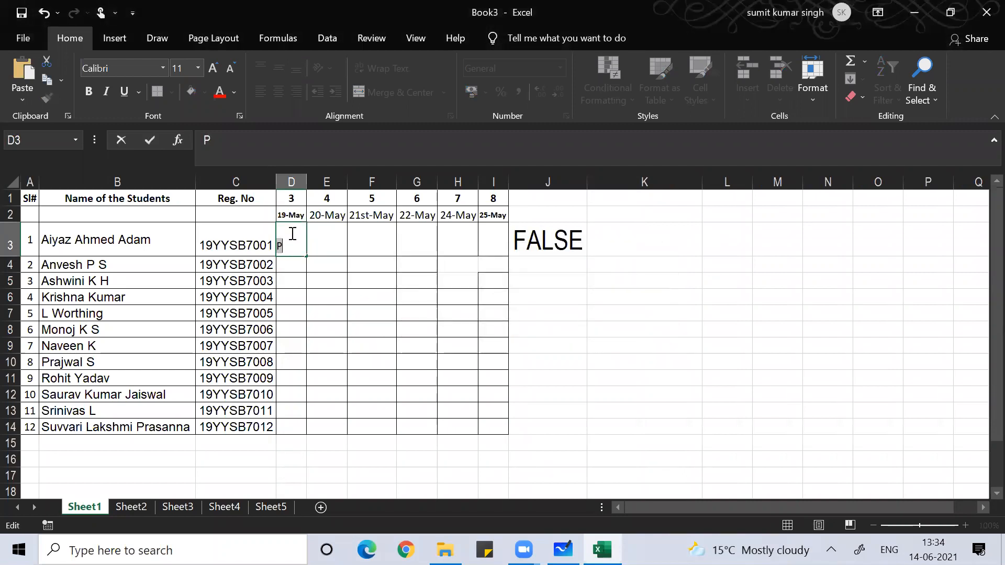
- Abandon the edit, empty D3, and select J3 to check it shows FALSE
{"action": "key", "text": "Escape"}
{"action": "left_click", "coordinate": [261, 294]}
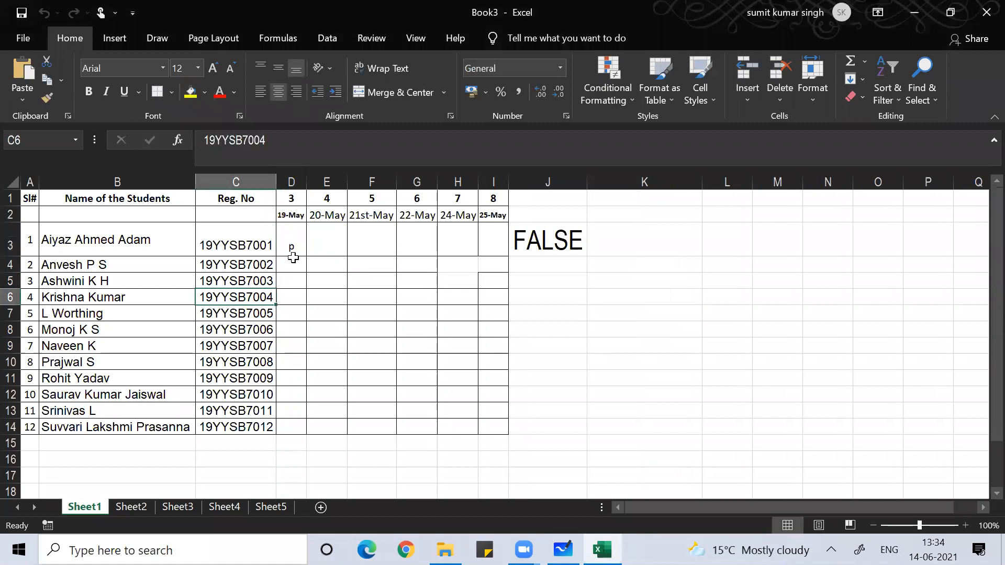
{"action": "left_click", "coordinate": [299, 243]}
{"action": "double_click", "coordinate": [299, 243]}
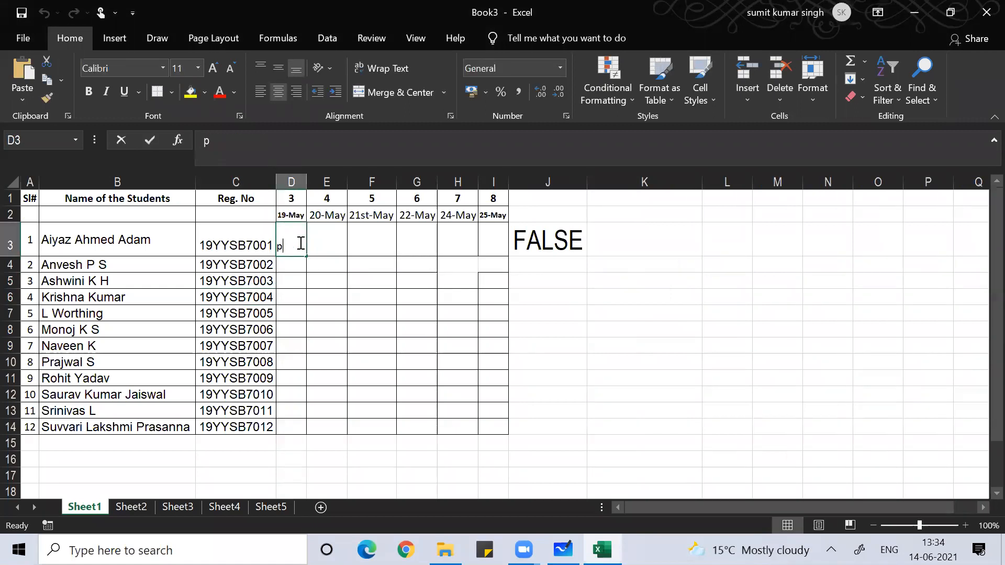
{"action": "key", "text": "Return"}
{"action": "key", "text": "BackSpace"}
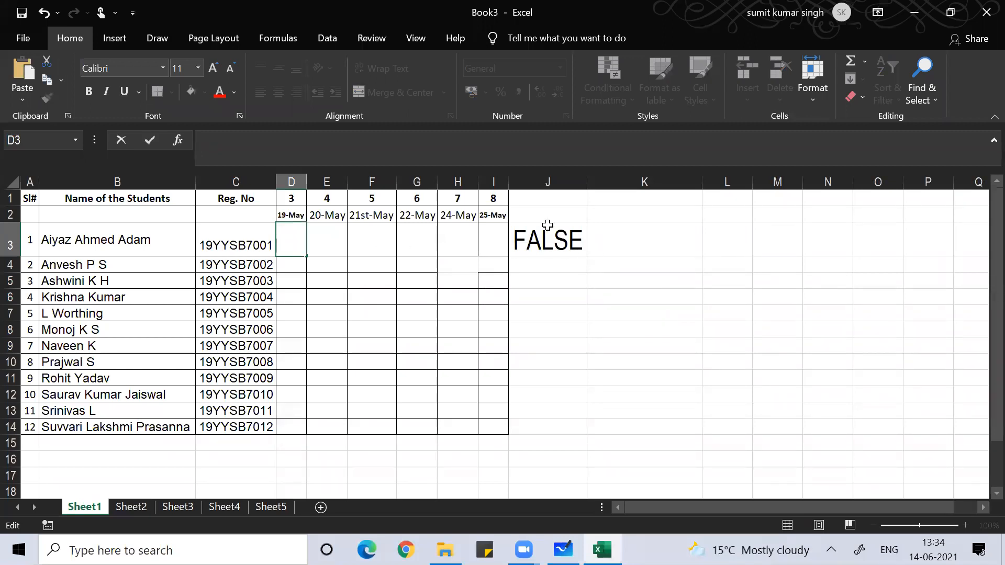
{"action": "left_click", "coordinate": [546, 227]}
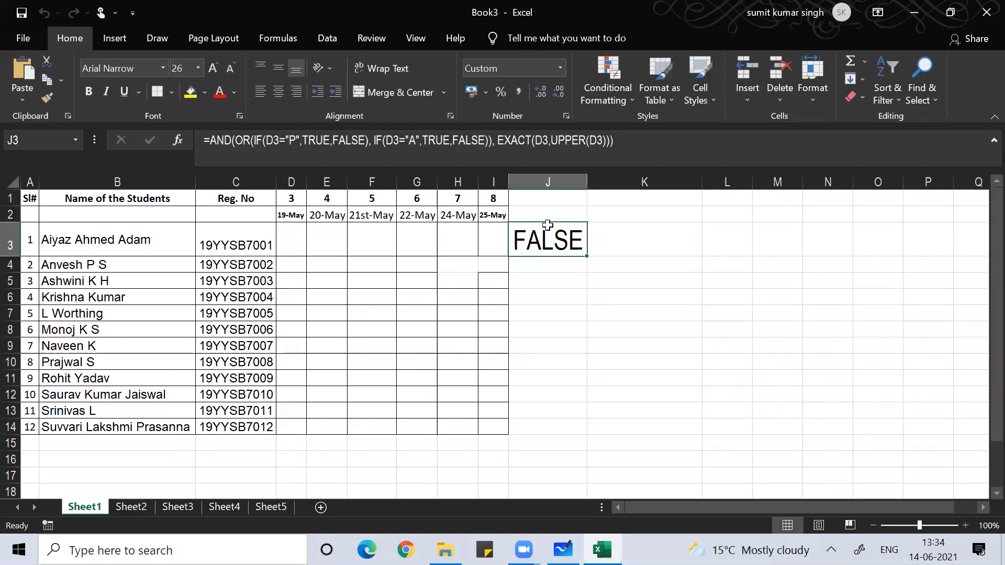
{"action": "double_click", "coordinate": [548, 225]}
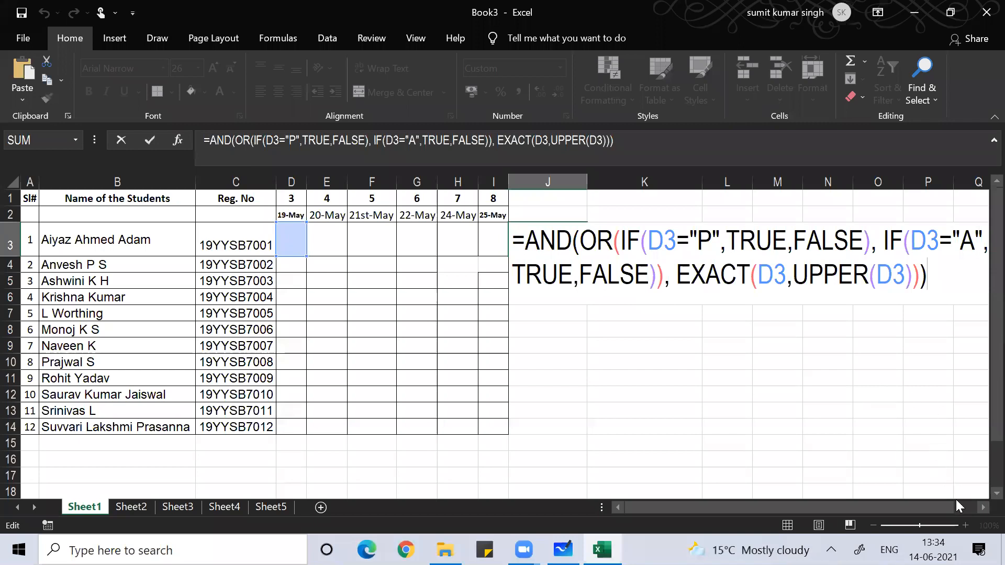
{"action": "left_click", "coordinate": [982, 507]}
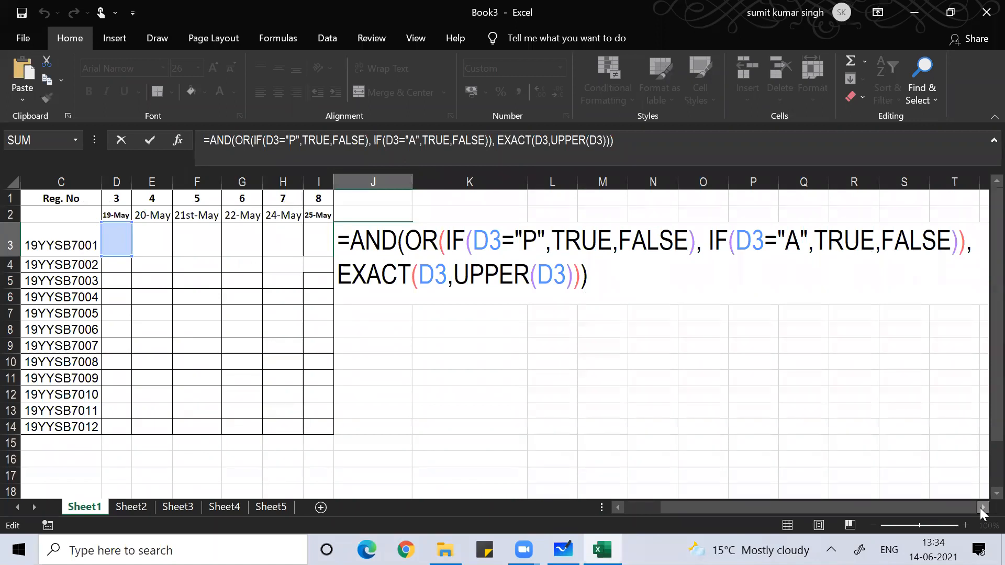
{"action": "key", "text": "Return"}
{"action": "key", "text": "Left"}
{"action": "key", "text": "Left"}
{"action": "key", "text": "Left"}
{"action": "key", "text": "Left"}
{"action": "key", "text": "Left"}
{"action": "key", "text": "Left"}
{"action": "key", "text": "Left"}
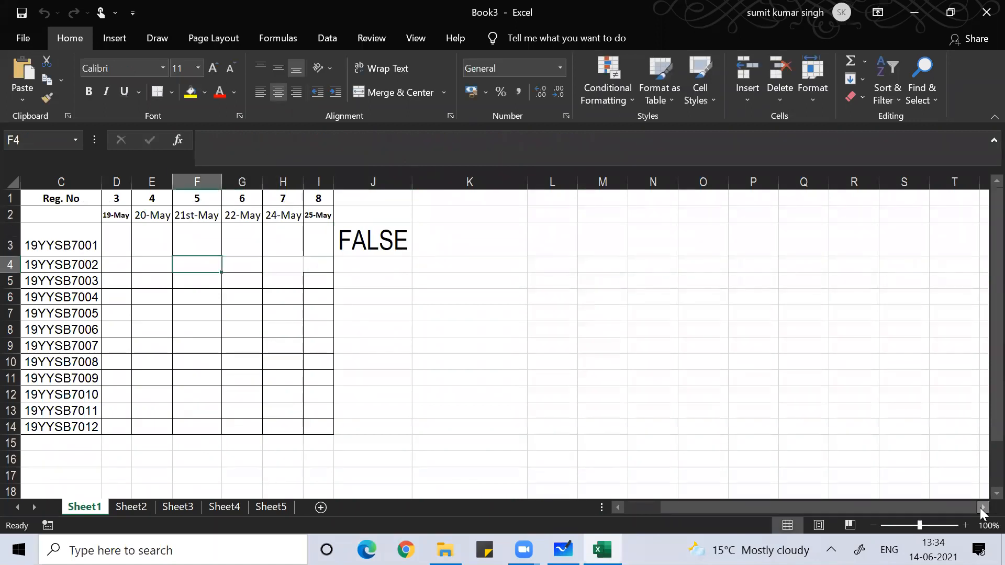
- Select the D3:I14 attendance grid from the keyboard, starting at D3
{"action": "key", "text": "Up"}
{"action": "key", "text": "Up"}
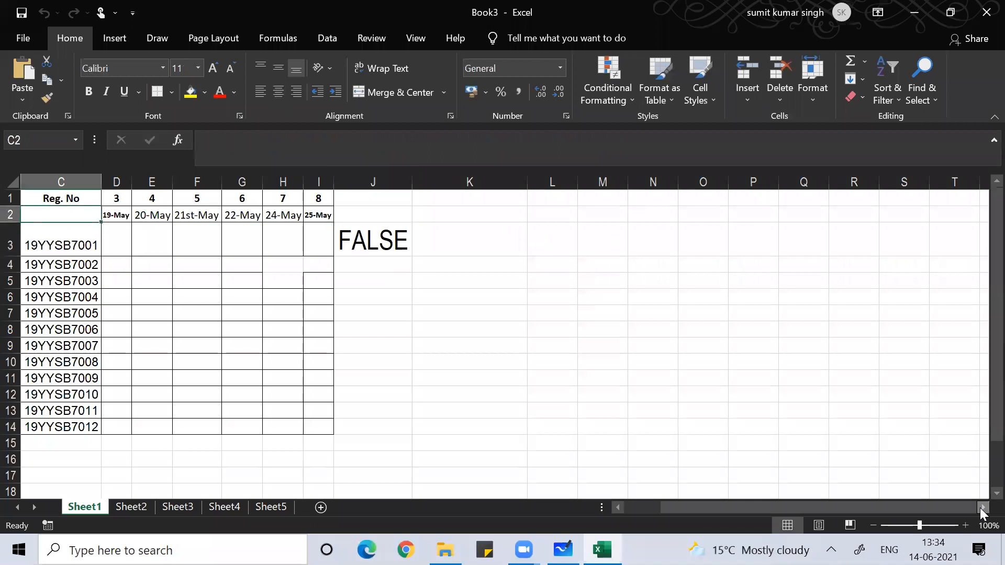
{"action": "key", "text": "Right"}
{"action": "key", "text": "Down"}
{"action": "key", "text": "shift+Right"}
{"action": "key", "text": "shift+Right"}
{"action": "key", "text": "shift+Right"}
{"action": "key", "text": "shift+Right"}
{"action": "key", "text": "shift+Right"}
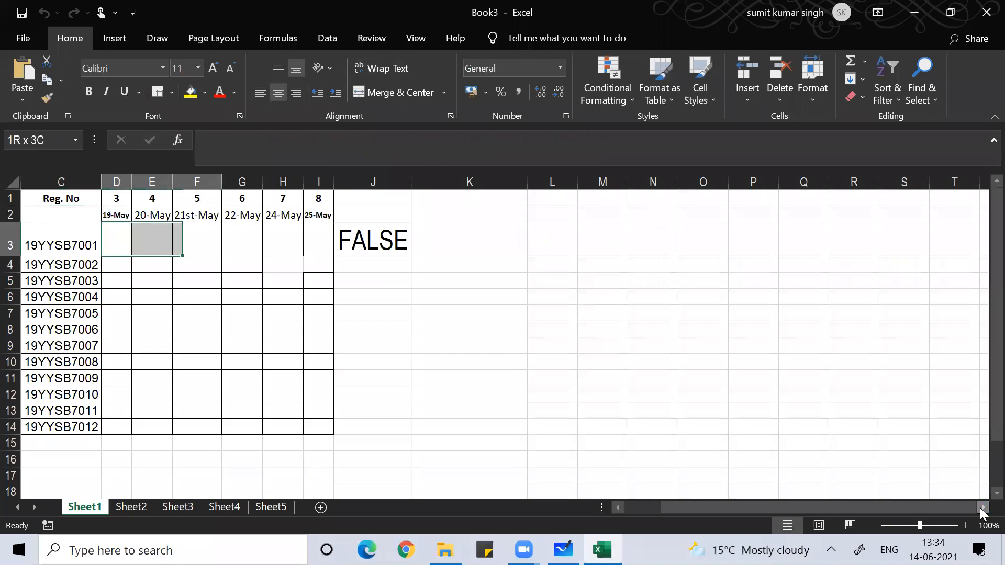
{"action": "key", "text": "shift+Down"}
{"action": "key", "text": "shift+Down"}
{"action": "key", "text": "shift+Down"}
{"action": "key", "text": "shift+Down"}
{"action": "key", "text": "shift+Down"}
{"action": "key", "text": "shift+Down"}
{"action": "key", "text": "shift+Down"}
{"action": "key", "text": "shift+Down"}
{"action": "key", "text": "shift+Down"}
{"action": "key", "text": "shift+Down"}
{"action": "key", "text": "shift+Down"}
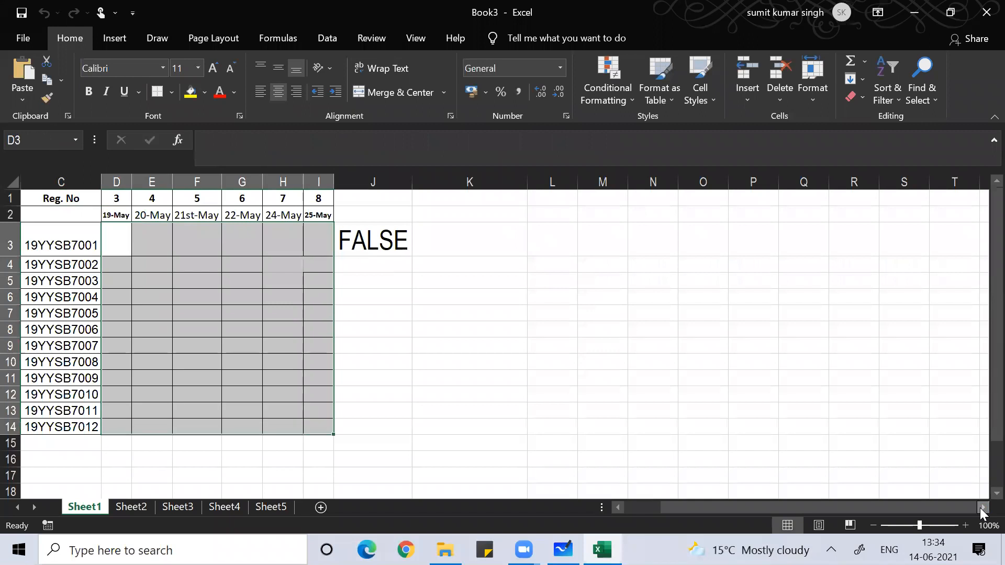
{"action": "key", "text": "alt"}
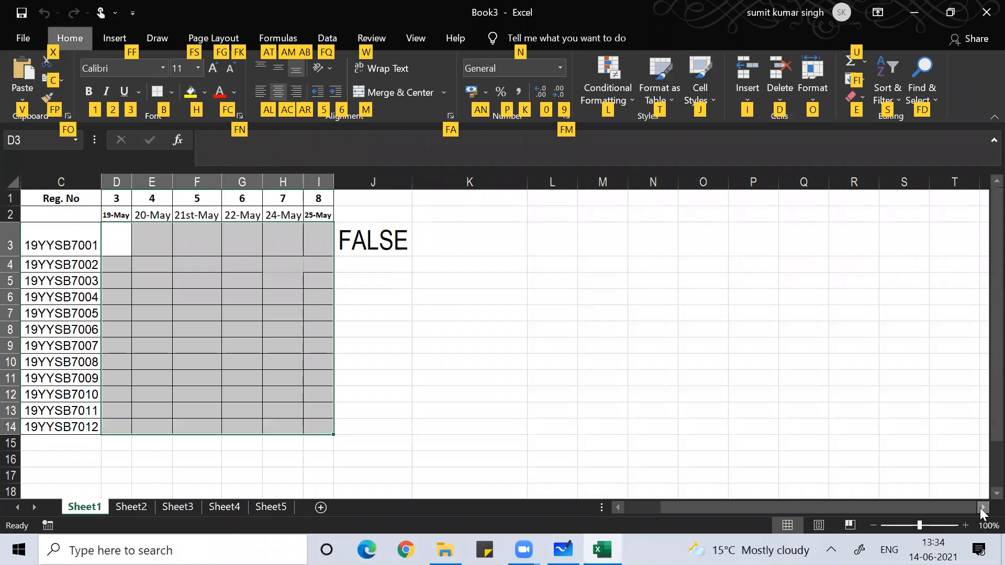
{"action": "key", "text": "f"}
{"action": "key", "text": "d"}
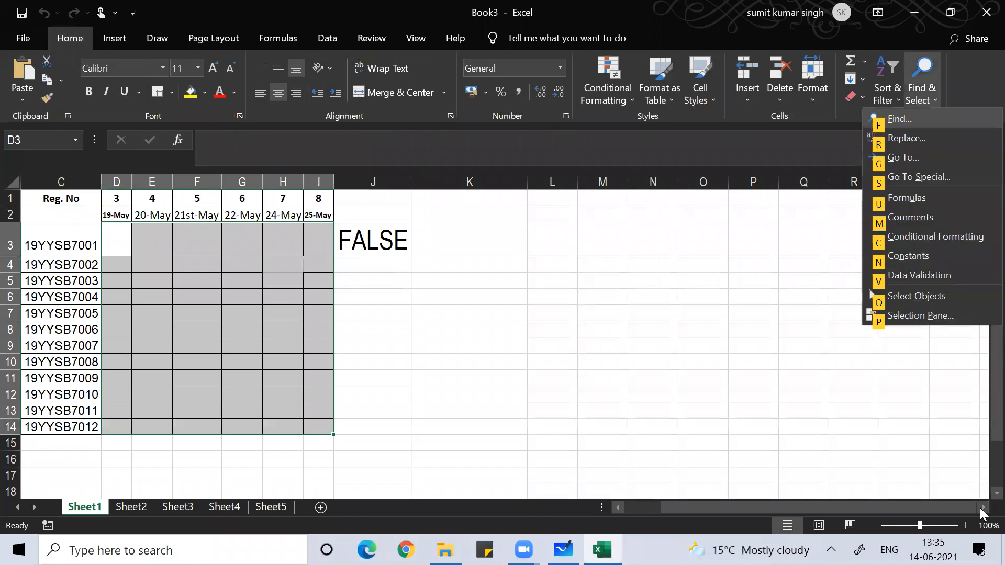
{"action": "key", "text": "Escape"}
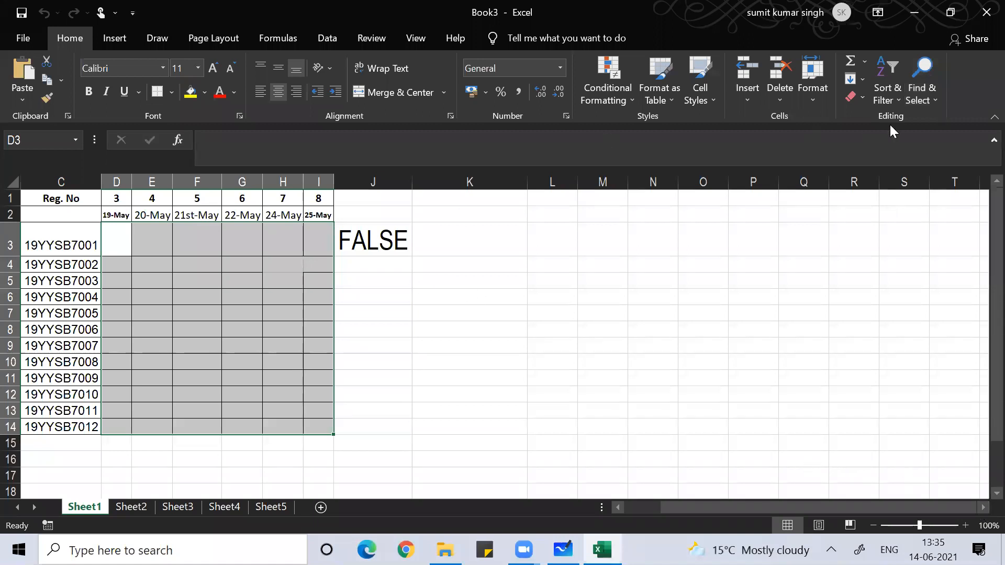
- Use Find & Select > Data Validation to select all validated cells, D3:I14
{"action": "left_click", "coordinate": [921, 94]}
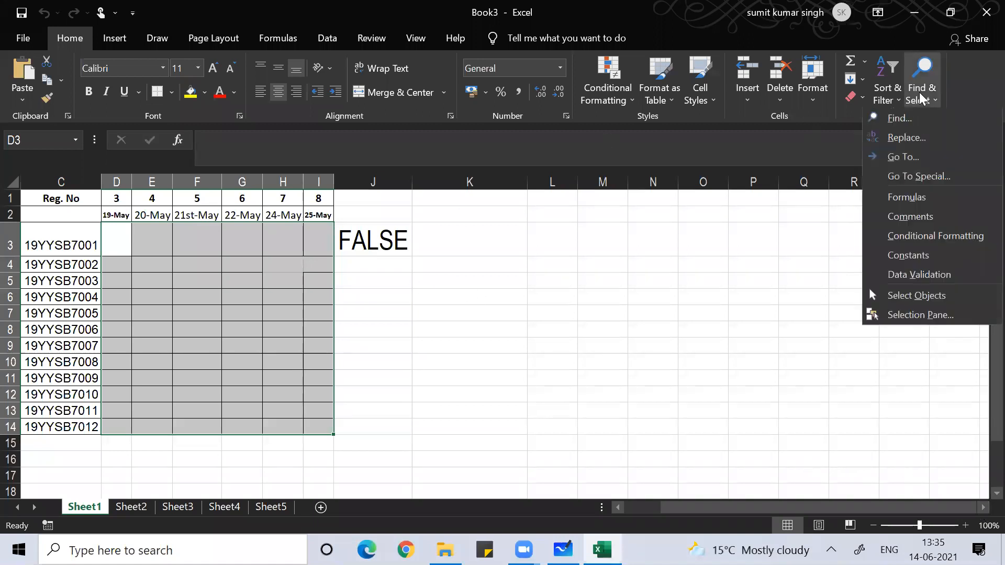
{"action": "left_click", "coordinate": [924, 269]}
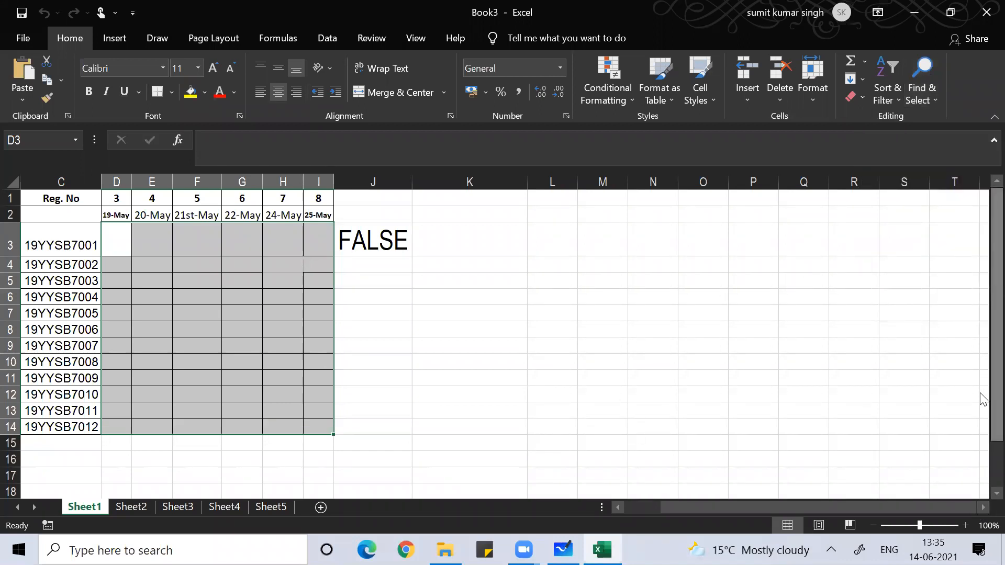
{"action": "left_click_drag", "start_coordinate": [986, 403], "coordinate": [980, 343]}
{"action": "left_click", "coordinate": [922, 90]}
{"action": "left_click", "coordinate": [910, 278]}
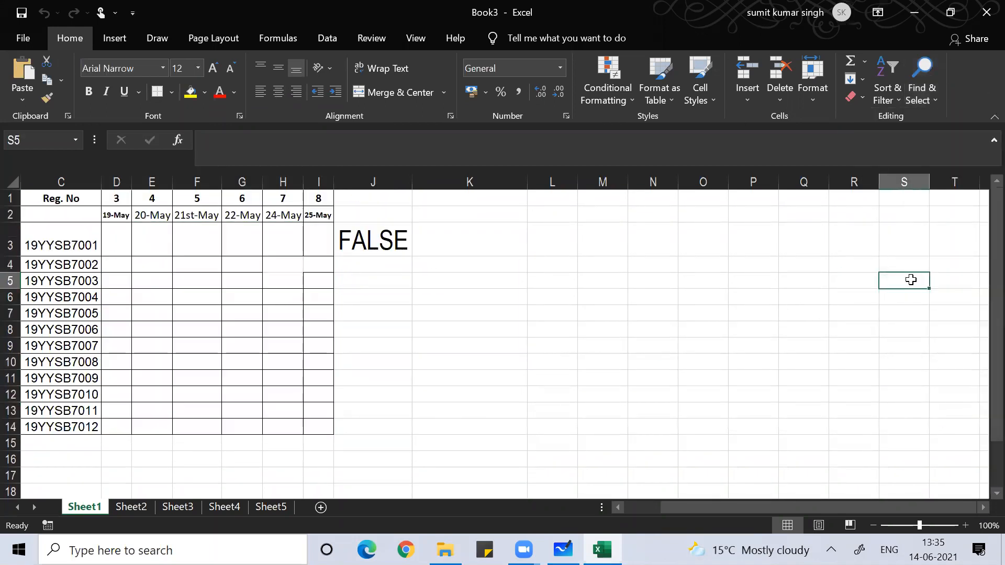
{"action": "left_click", "coordinate": [230, 290]}
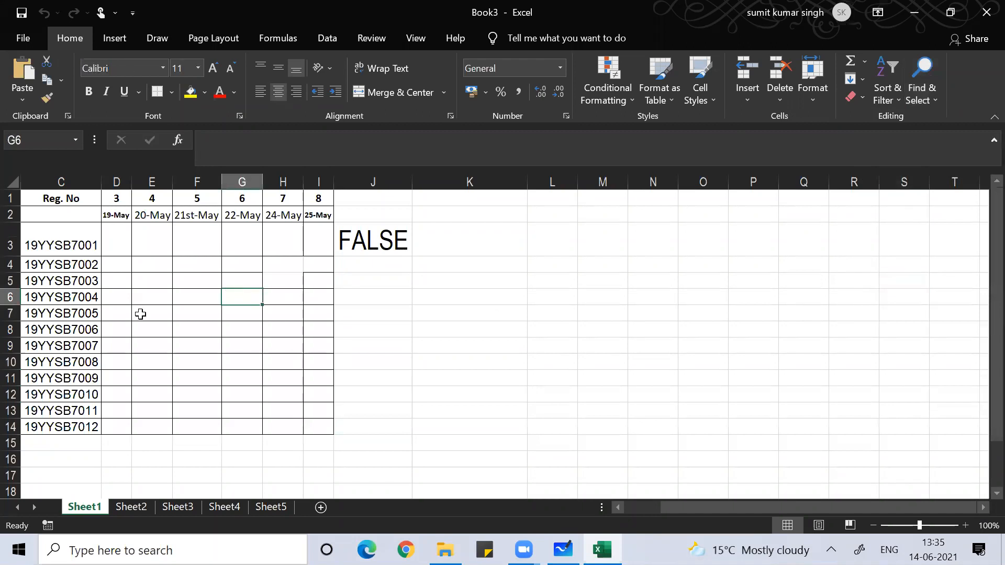
{"action": "left_click", "coordinate": [927, 99]}
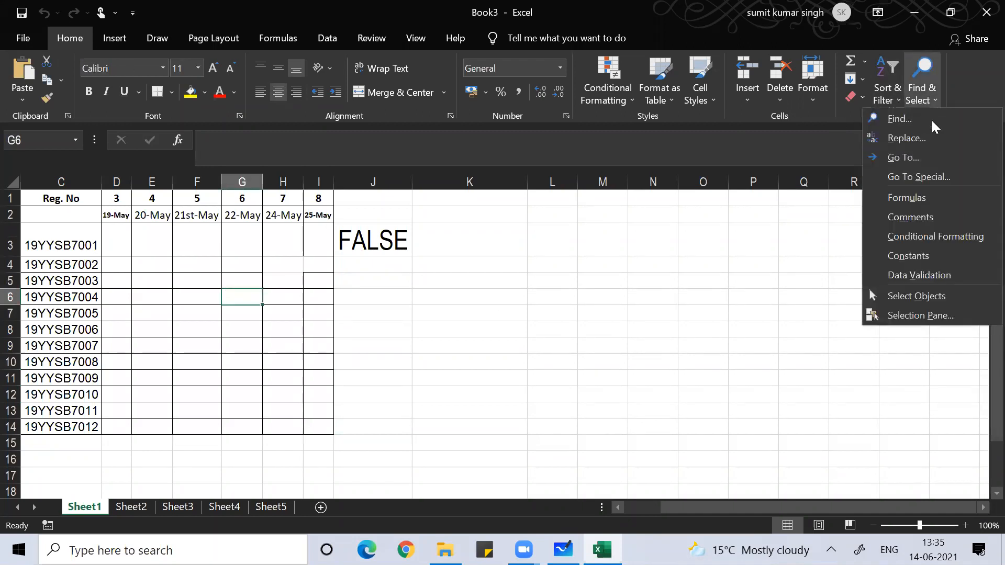
{"action": "left_click", "coordinate": [911, 277]}
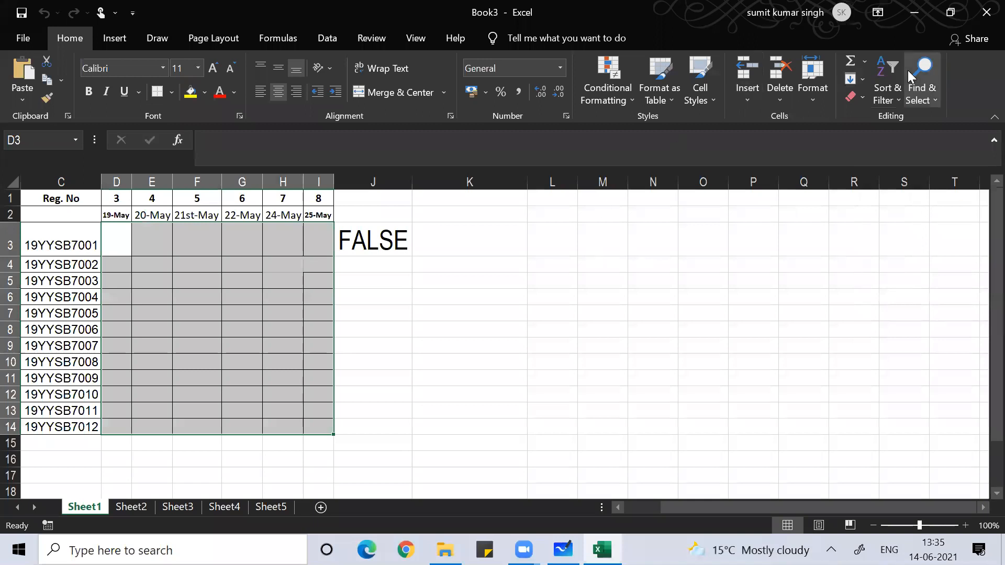
- Clear All validation on D3:I14 via Data Validation (Alt, D, L), then select D3
{"action": "key", "text": "alt"}
{"action": "key", "text": "d"}
{"action": "key", "text": "l"}
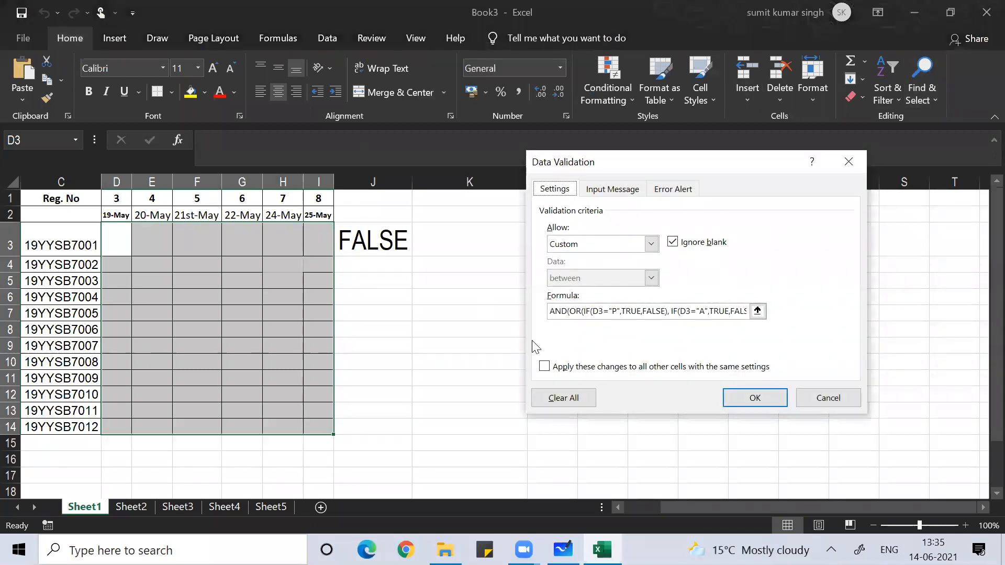
{"action": "left_click", "coordinate": [569, 400]}
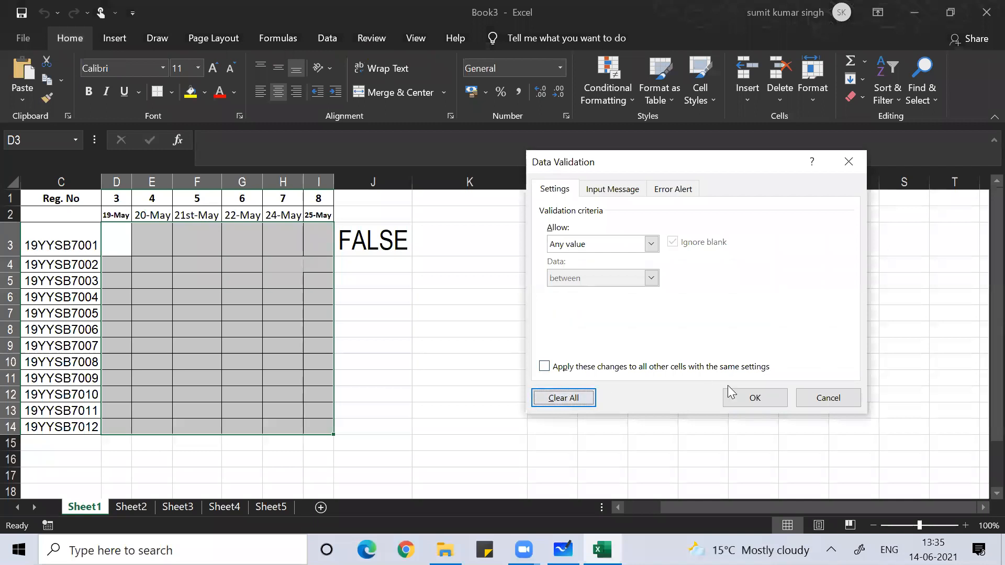
{"action": "left_click", "coordinate": [741, 403]}
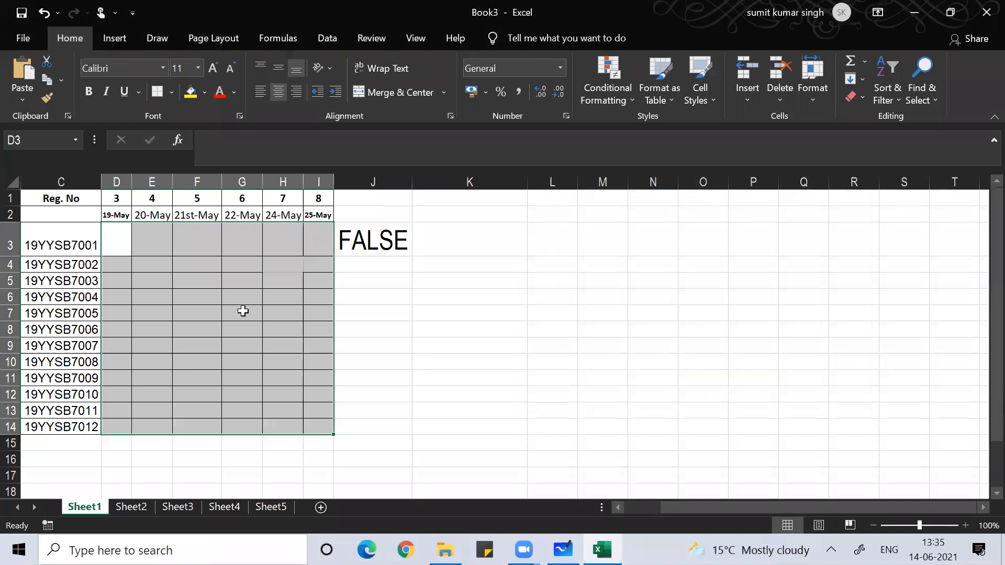
{"action": "left_click", "coordinate": [147, 263]}
{"action": "left_click", "coordinate": [117, 240]}
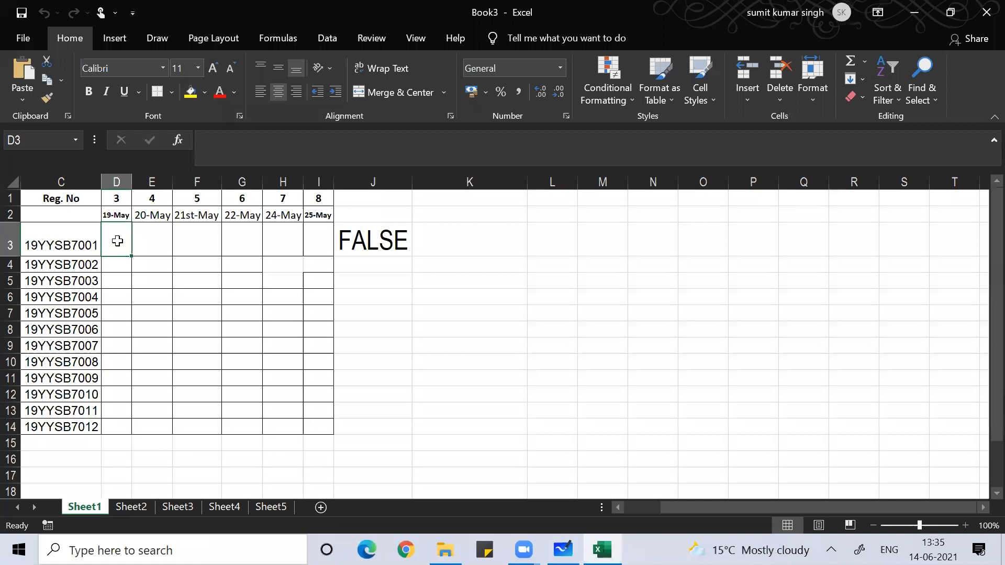
- Enter A and then P in D3, now accepted without errors, watching J3's result
{"action": "type", "text": "A"}
{"action": "key", "text": "Return"}
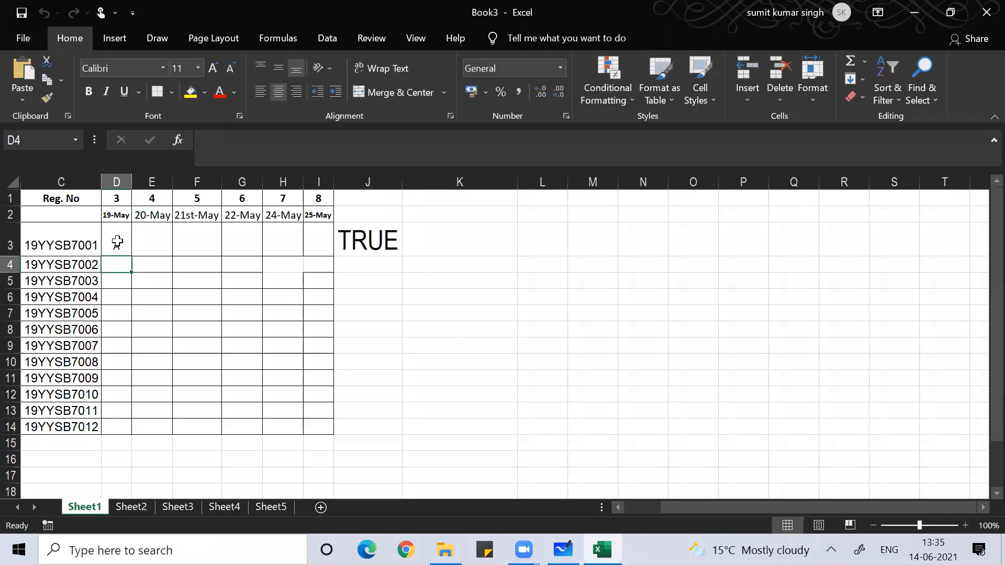
{"action": "left_click", "coordinate": [117, 242]}
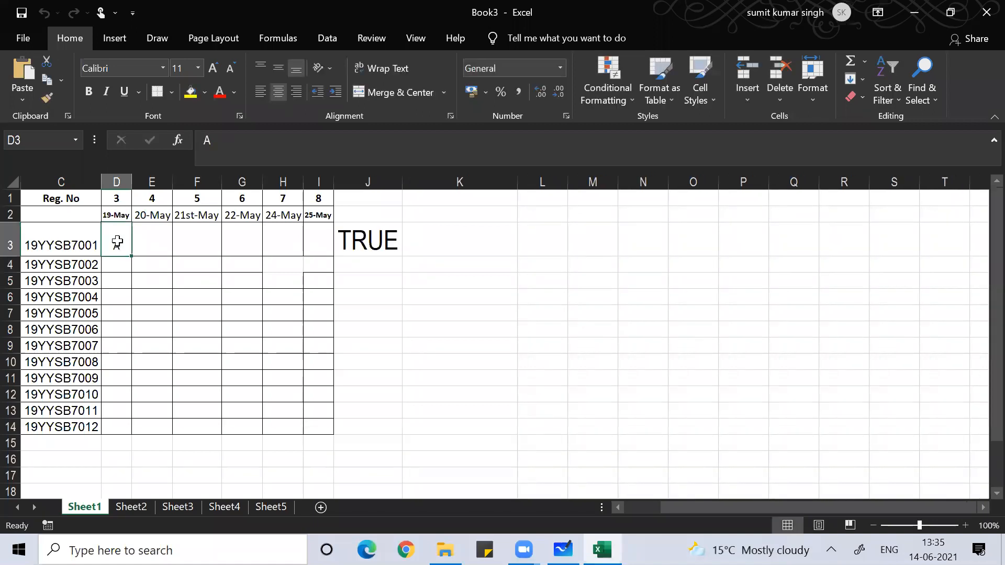
{"action": "type", "text": "P"}
{"action": "key", "text": "Return"}
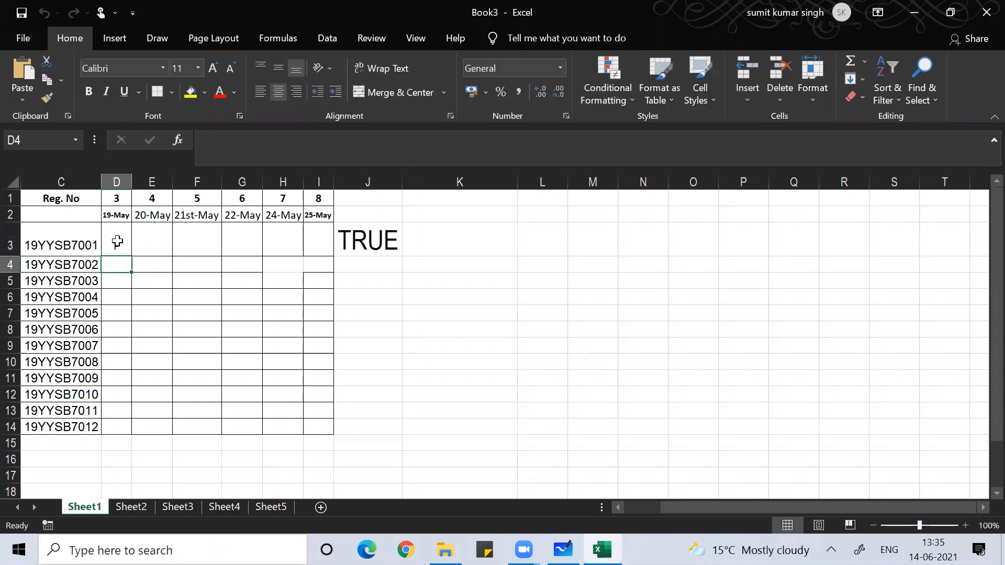
- Empty D3 repeatedly, leaving the cell blank
{"action": "left_click", "coordinate": [118, 242]}
{"action": "key", "text": "BackSpace"}
{"action": "key", "text": "Return"}
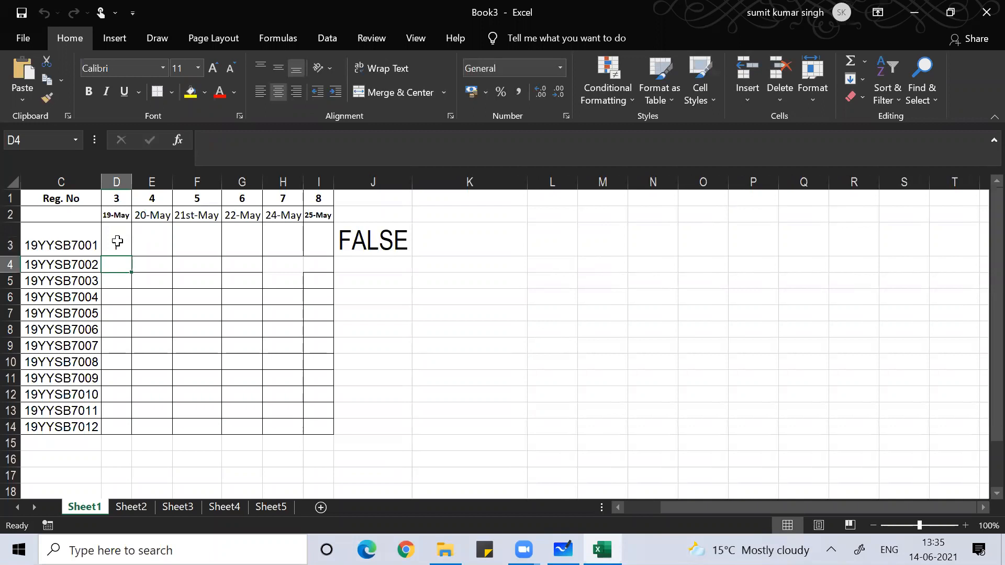
{"action": "left_click", "coordinate": [117, 241]}
{"action": "key", "text": "BackSpace"}
{"action": "key", "text": "Return"}
{"action": "left_click", "coordinate": [117, 241]}
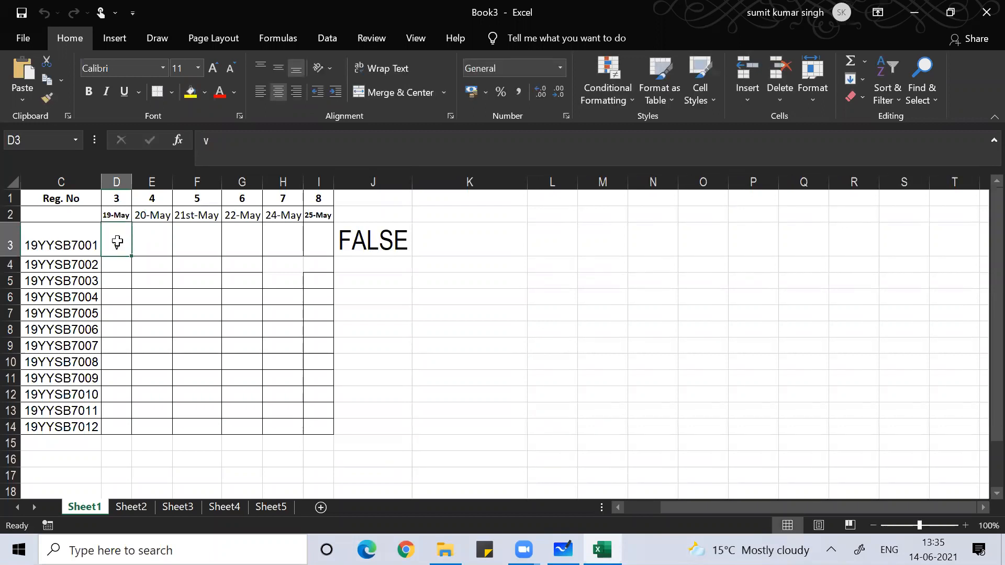
{"action": "key", "text": "BackSpace"}
{"action": "key", "text": "Return"}
- Enter A in D3 so J3 reads TRUE
{"action": "left_click", "coordinate": [117, 242]}
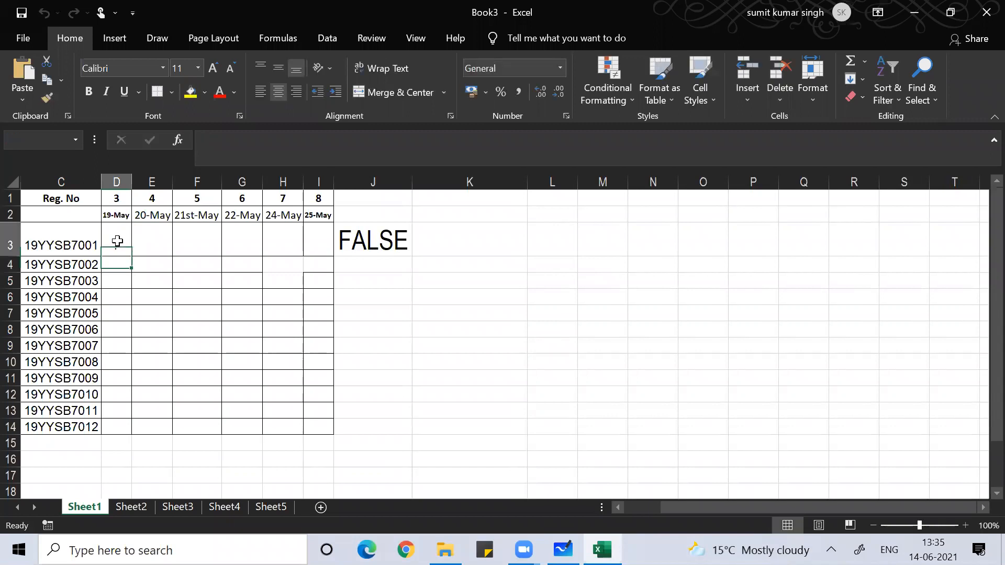
{"action": "type", "text": "A"}
{"action": "key", "text": "Return"}
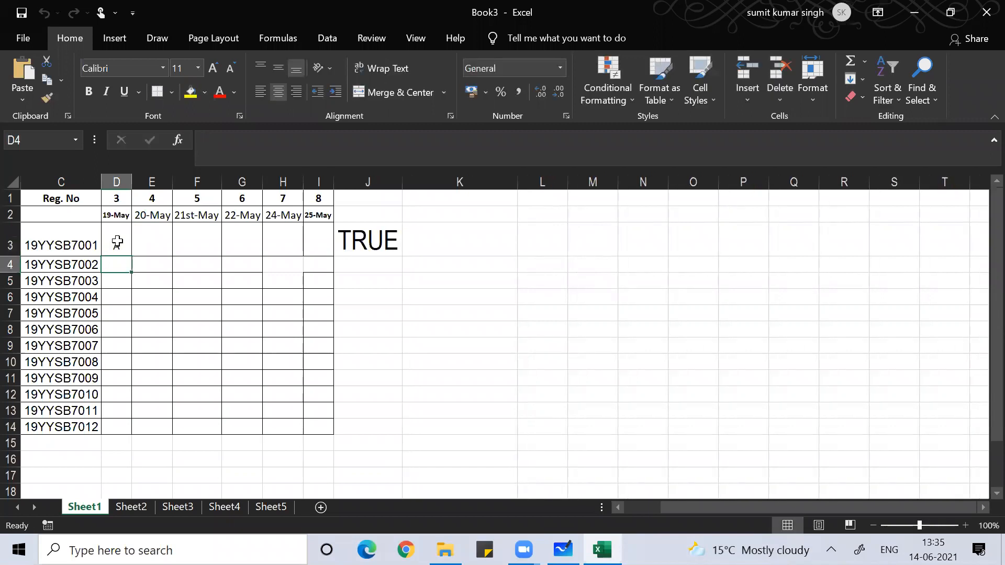
{"action": "left_click", "coordinate": [117, 242]}
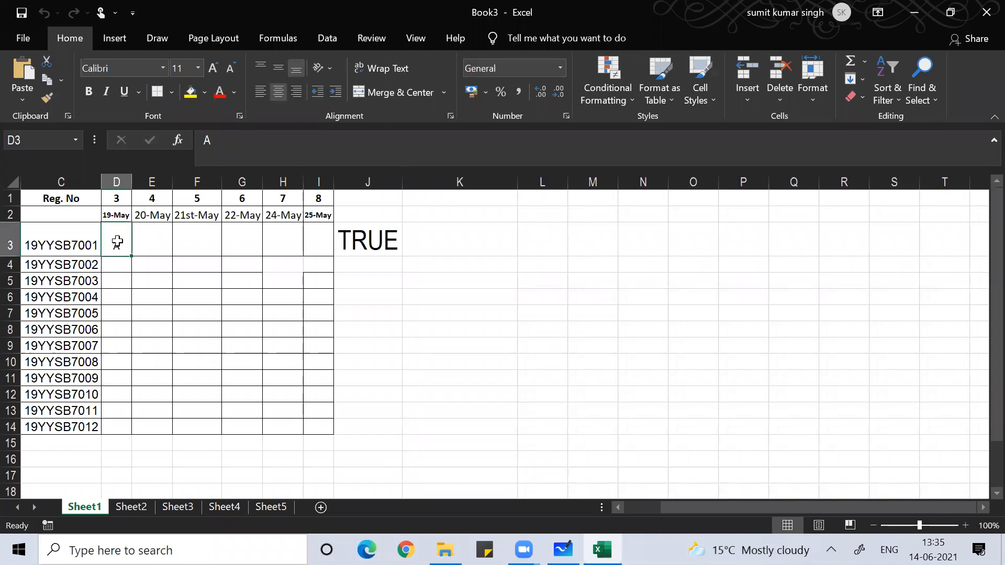
{"action": "key", "text": "BackSpace"}
{"action": "key", "text": "Return"}
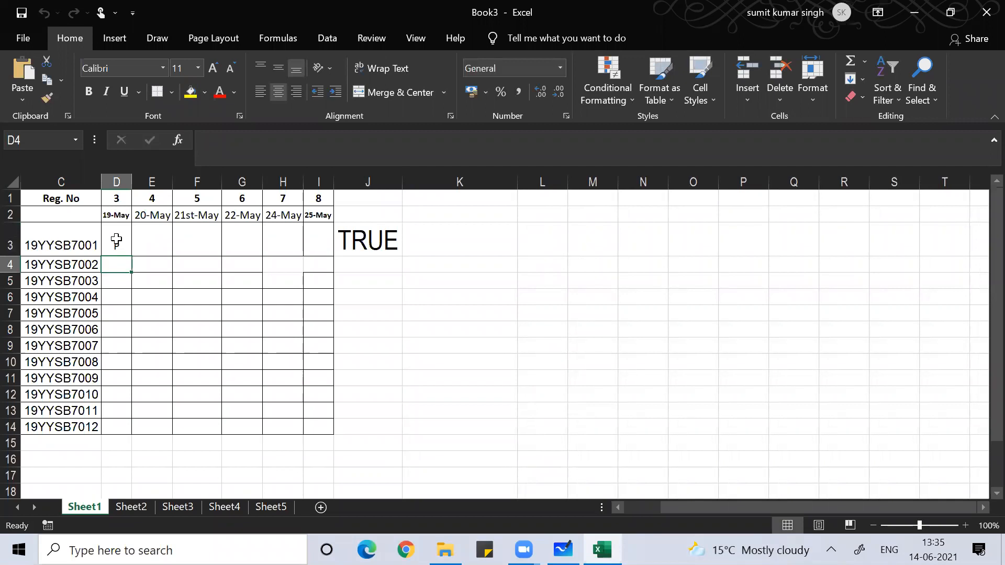
- Check D3's data validation settings and close them without changes
{"action": "left_click", "coordinate": [116, 241]}
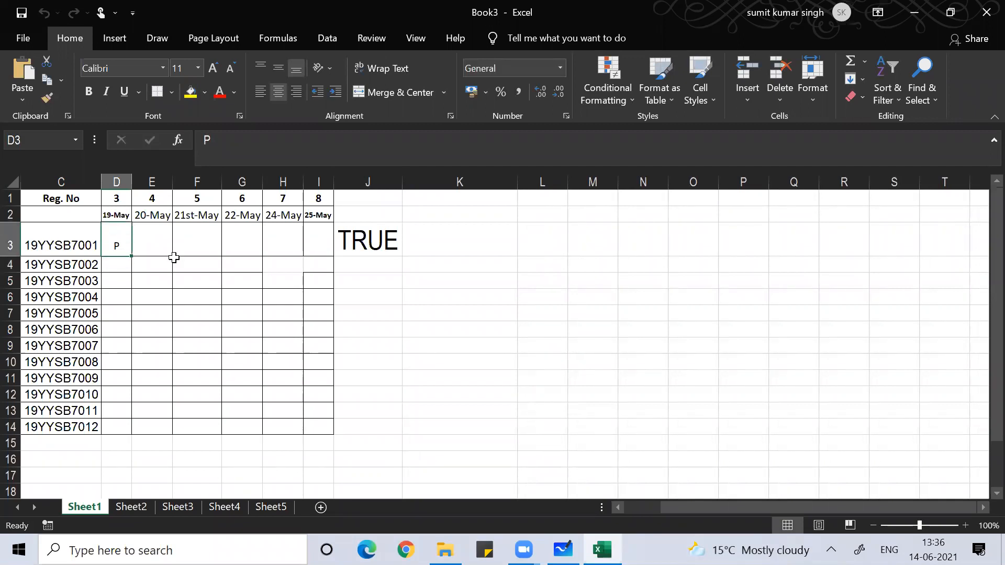
{"action": "key", "text": "alt+a"}
{"action": "key", "text": "v"}
{"action": "key", "text": "v"}
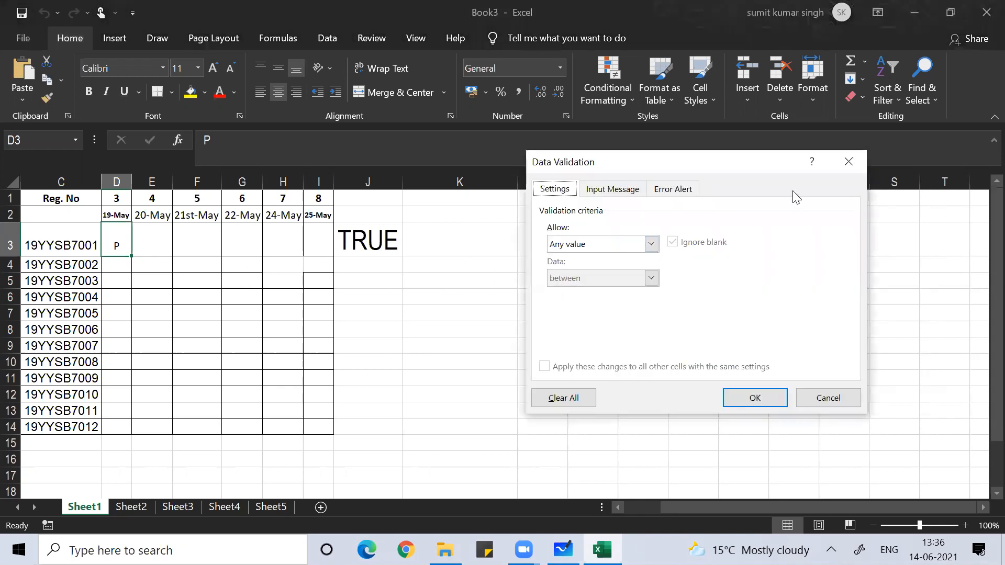
{"action": "left_click", "coordinate": [848, 162]}
- Copy J3's P/A check formula, leave J3 unchanged, and reselect D3
{"action": "left_click", "coordinate": [355, 243]}
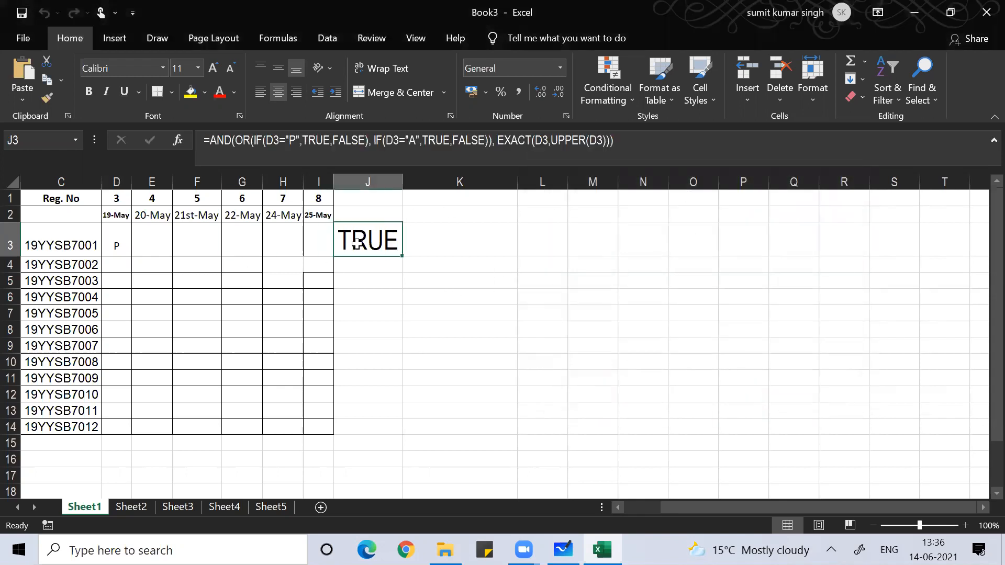
{"action": "key", "text": "F2"}
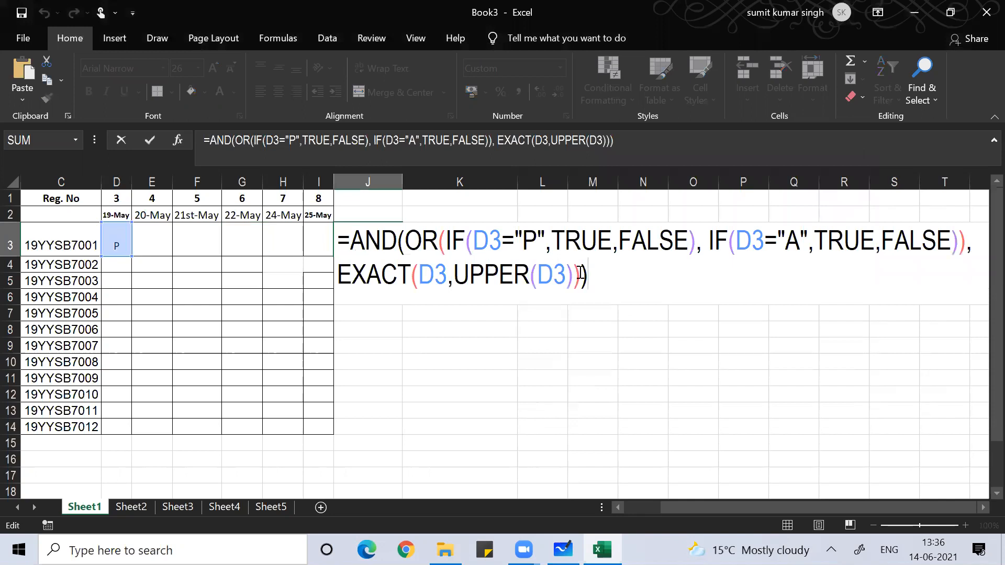
{"action": "key", "text": "ctrl+shift+Home"}
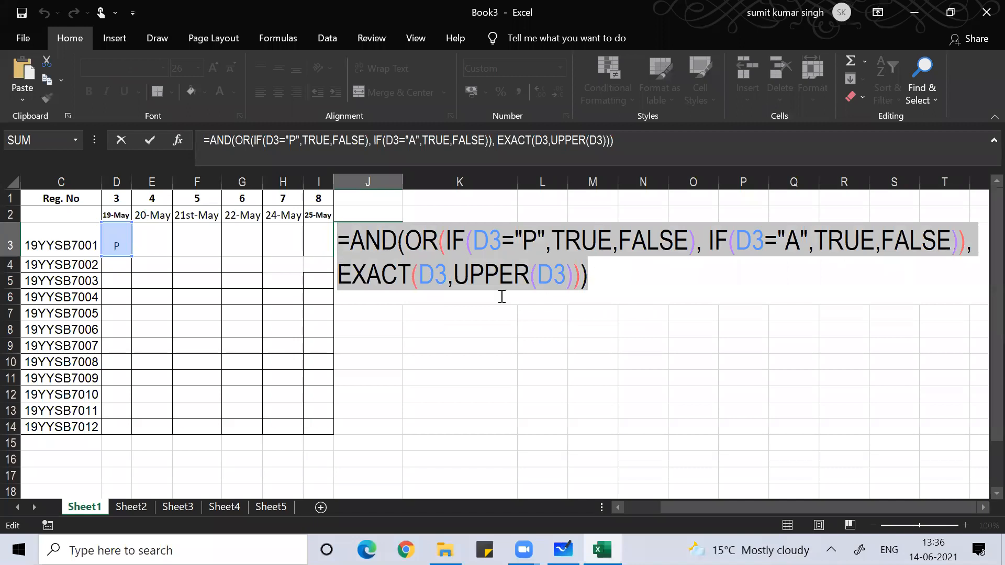
{"action": "type", "text": "="}
{"action": "left_click", "coordinate": [224, 327]}
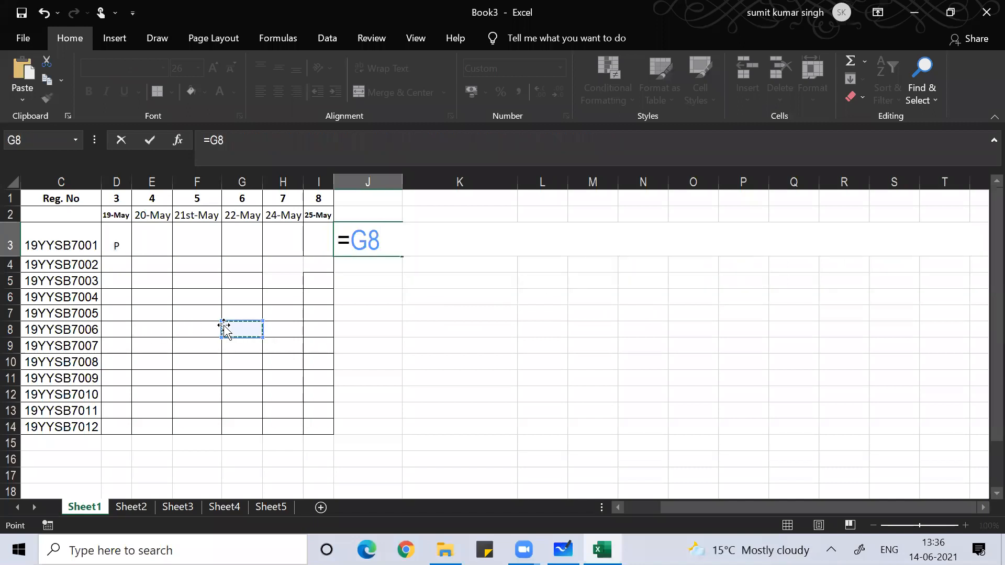
{"action": "key", "text": "Escape"}
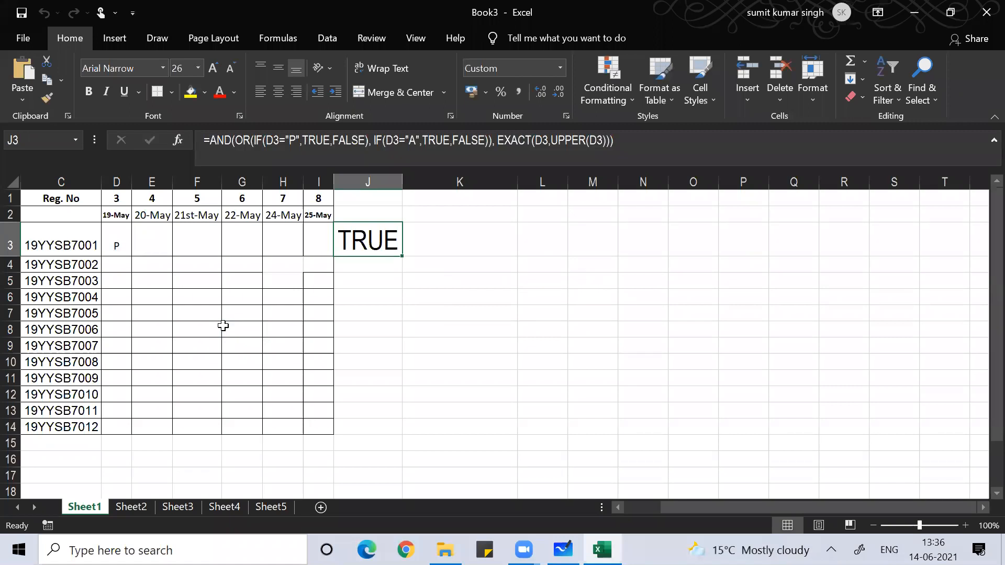
{"action": "key", "text": "Return"}
{"action": "left_click", "coordinate": [117, 235]}
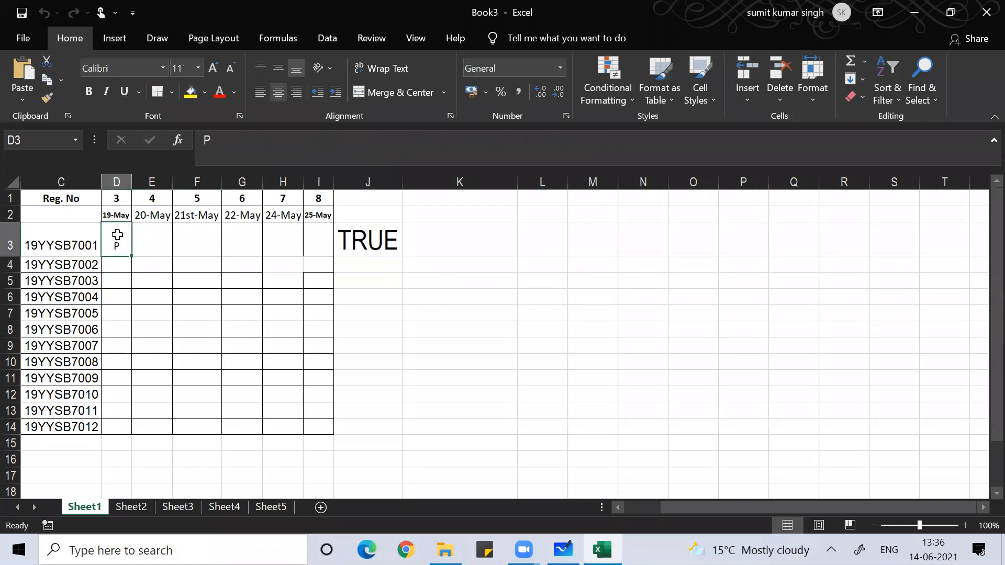
- Give D3 a Custom validation rule using the pasted AND/OR/EXACT P/A check formula
{"action": "key", "text": "alt+d"}
{"action": "key", "text": "l"}
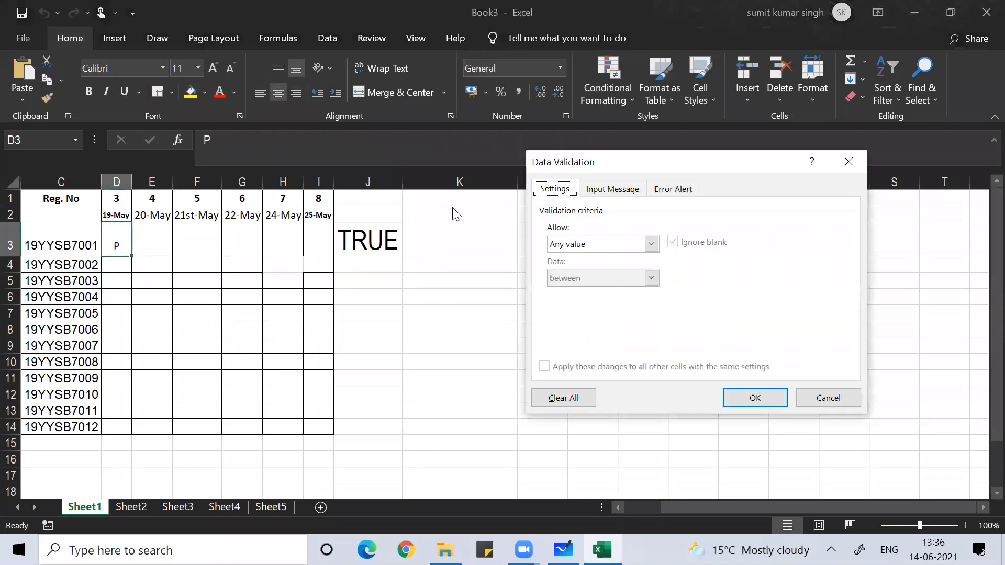
{"action": "left_click", "coordinate": [651, 245]}
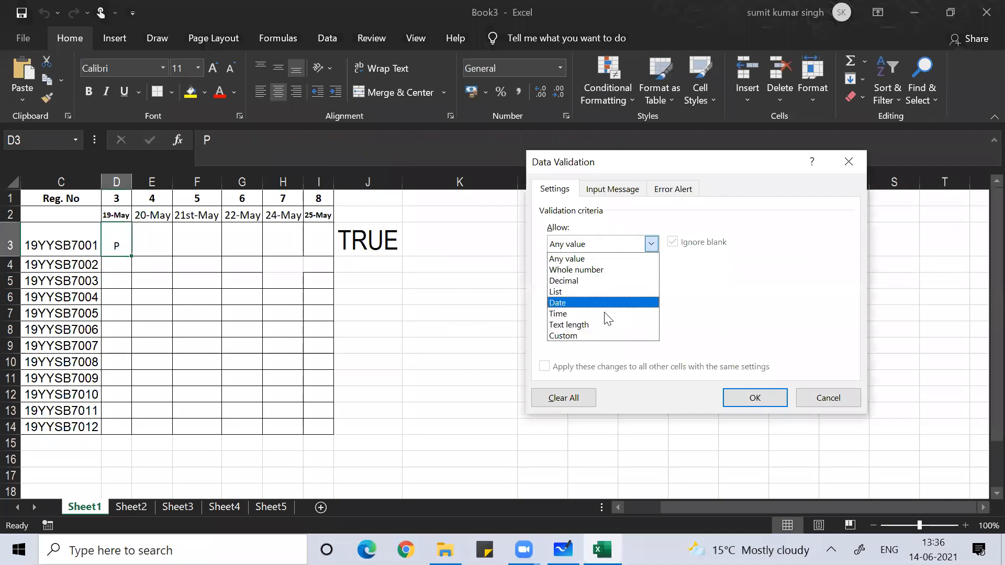
{"action": "left_click", "coordinate": [597, 333]}
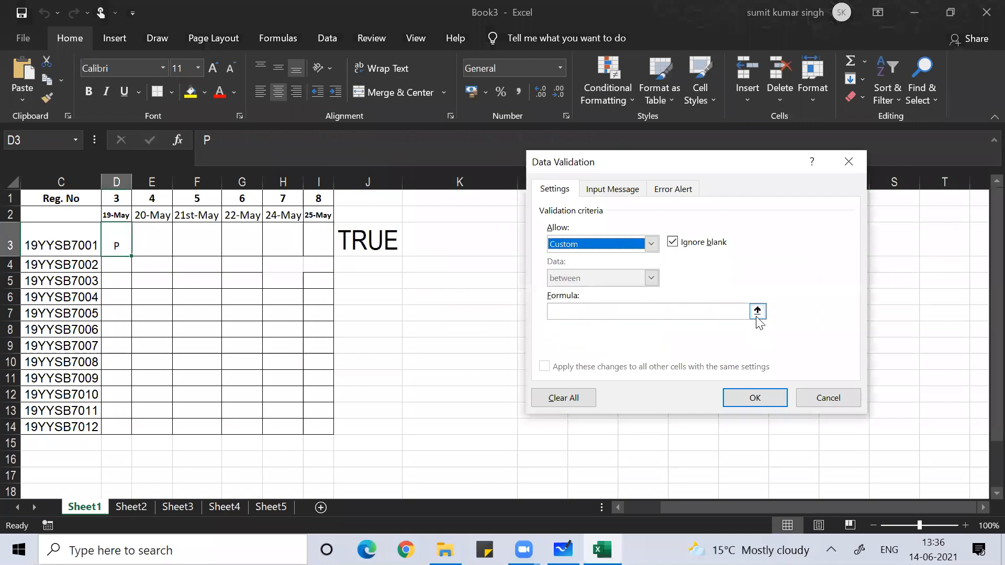
{"action": "left_click", "coordinate": [694, 312]}
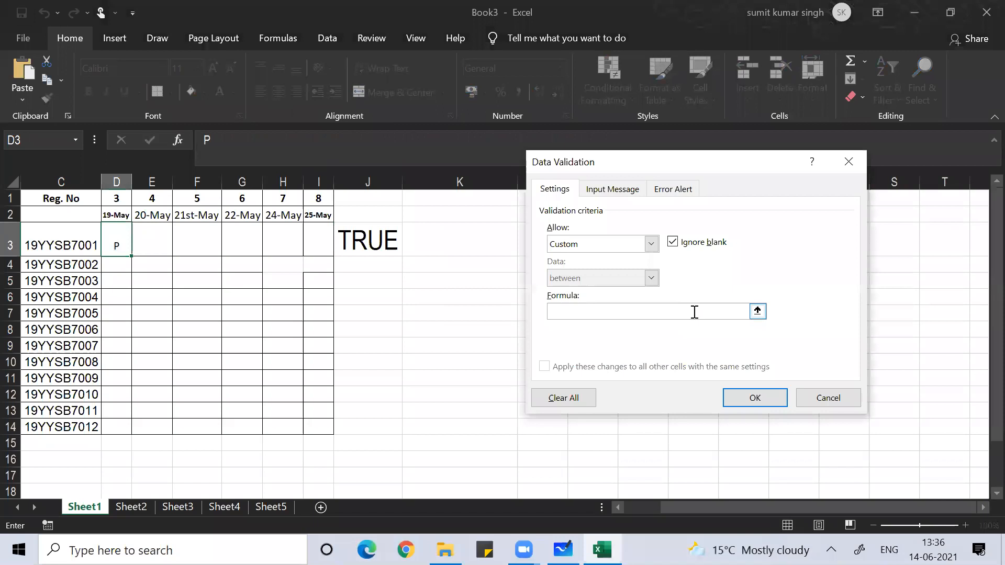
{"action": "key", "text": "ctrl+v"}
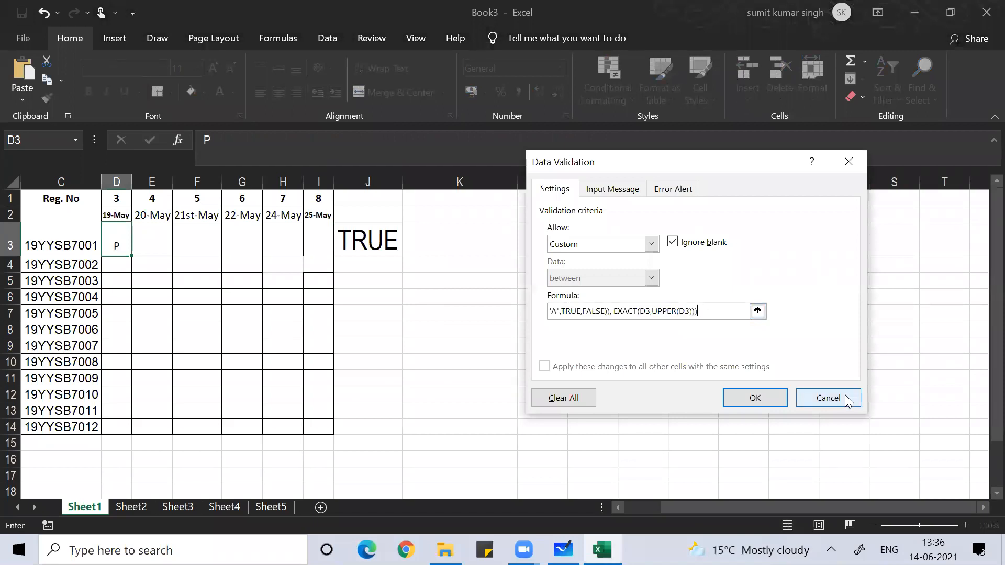
{"action": "left_click", "coordinate": [755, 406]}
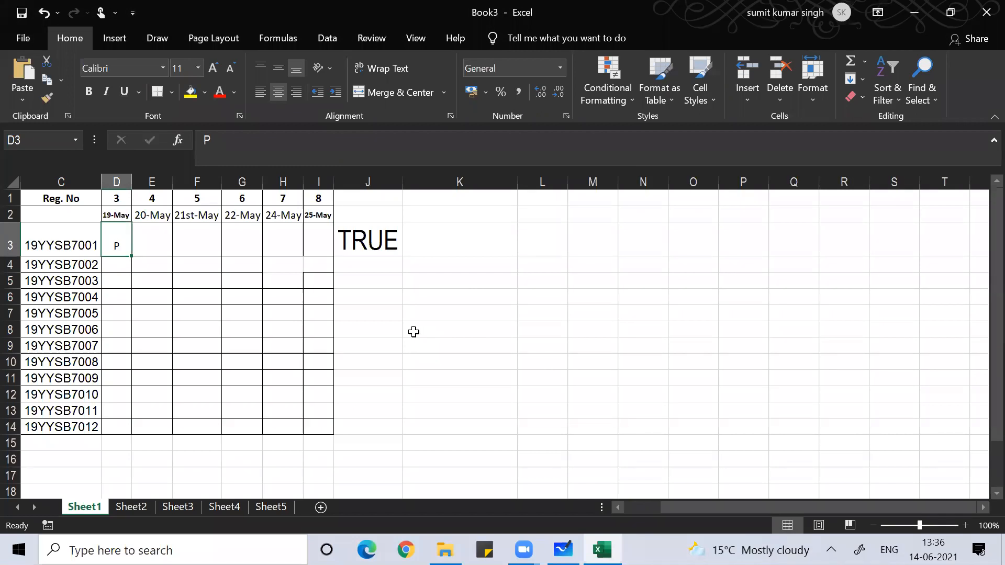
{"action": "type", "text": "a"}
{"action": "key", "text": "Return"}
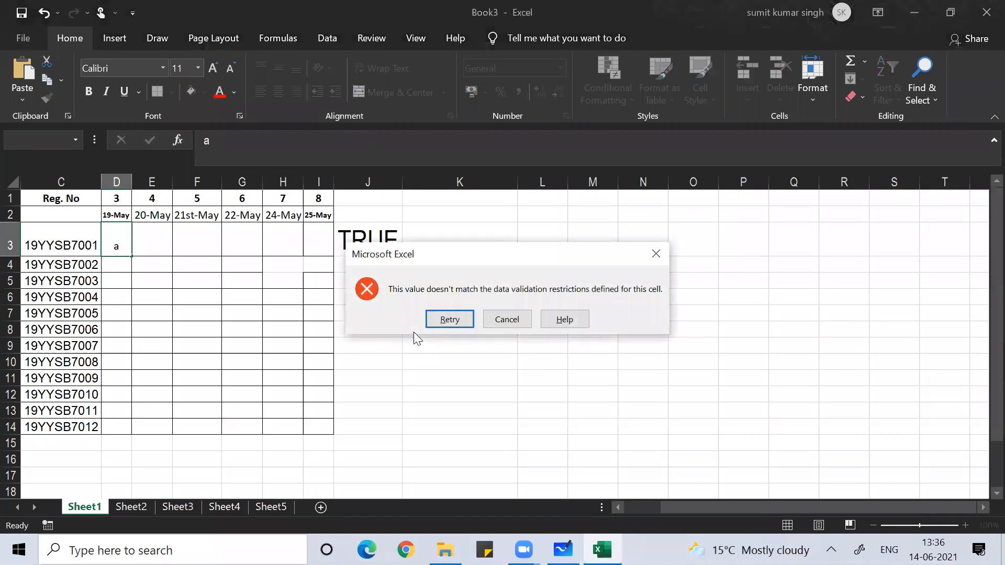
{"action": "key", "text": "Return"}
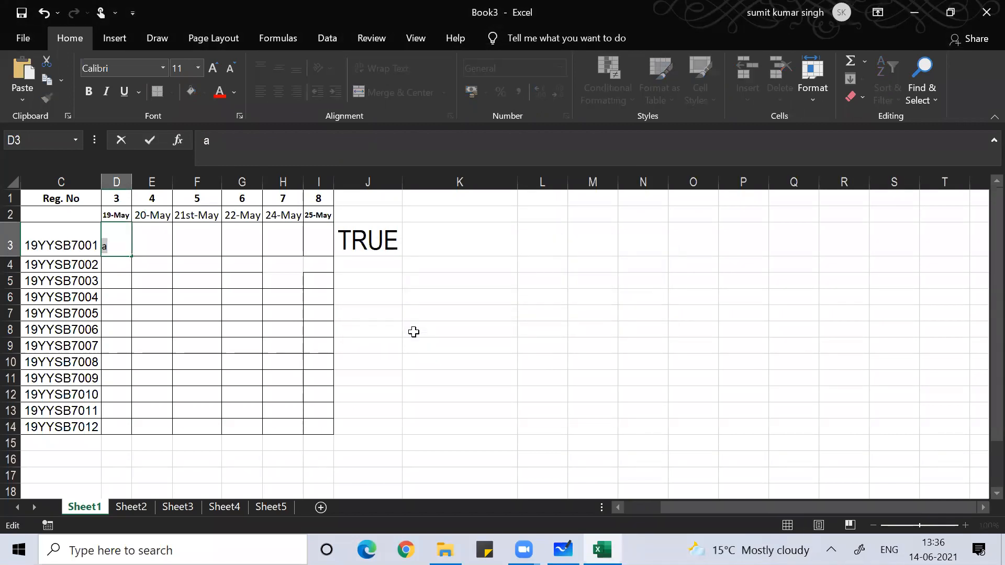
{"action": "type", "text": "A"}
{"action": "key", "text": "Return"}
{"action": "key", "text": "Up"}
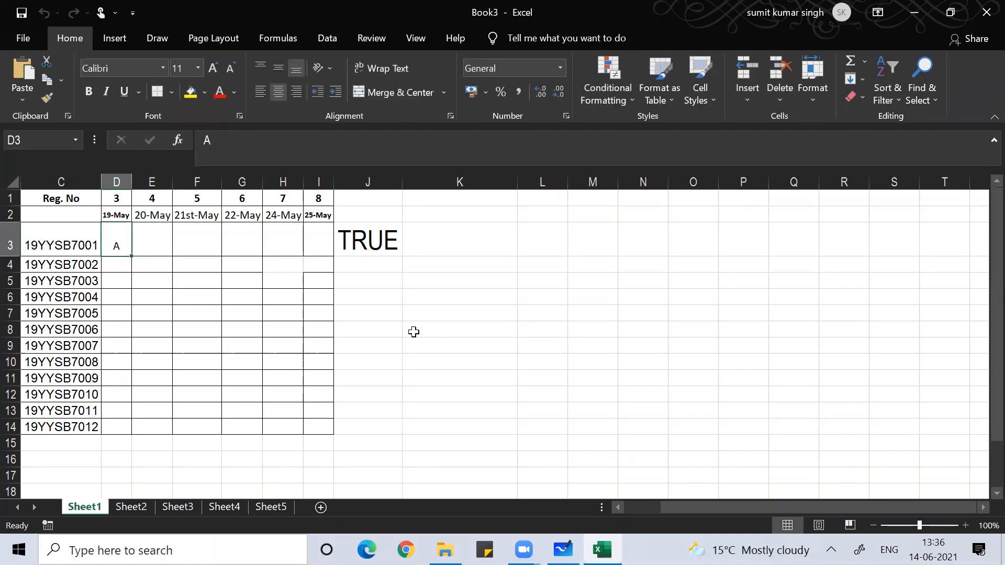
{"action": "type", "text": "P"}
{"action": "key", "text": "Return"}
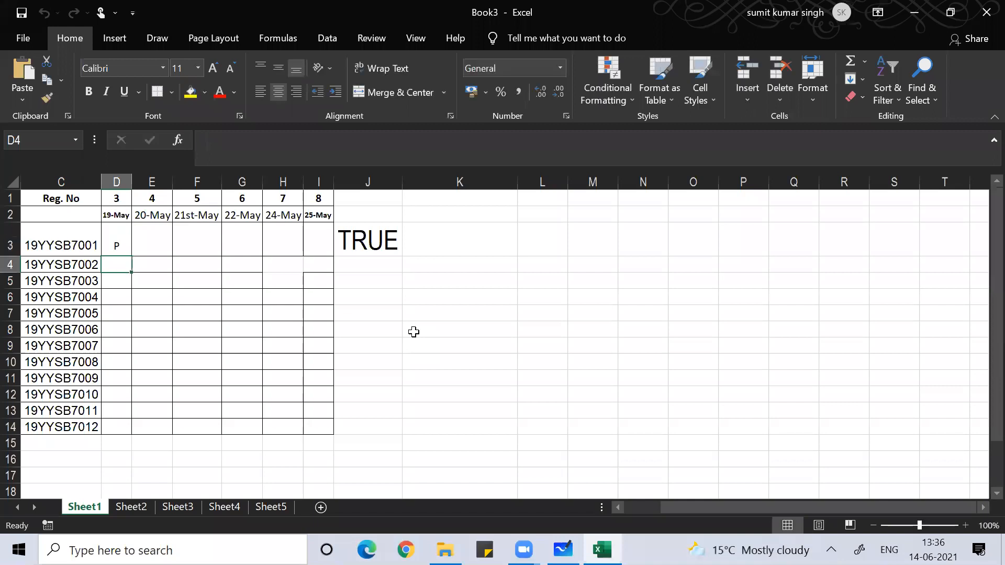
{"action": "key", "text": "Up"}
{"action": "type", "text": "r"}
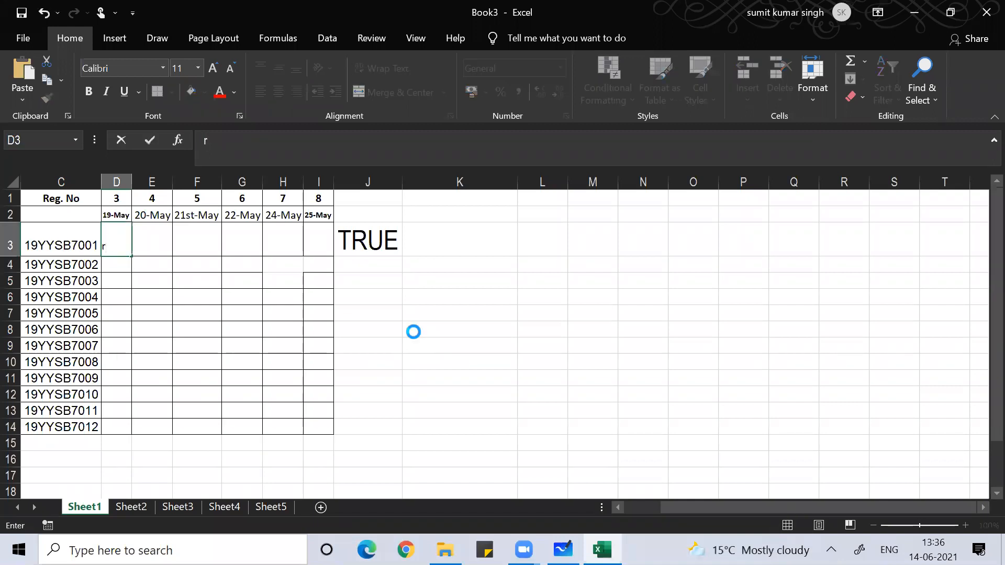
{"action": "key", "text": "Return"}
{"action": "key", "text": "Return"}
{"action": "type", "text": "t"}
{"action": "key", "text": "Return"}
{"action": "key", "text": "Return"}
{"action": "type", "text": "P"}
{"action": "key", "text": "Return"}
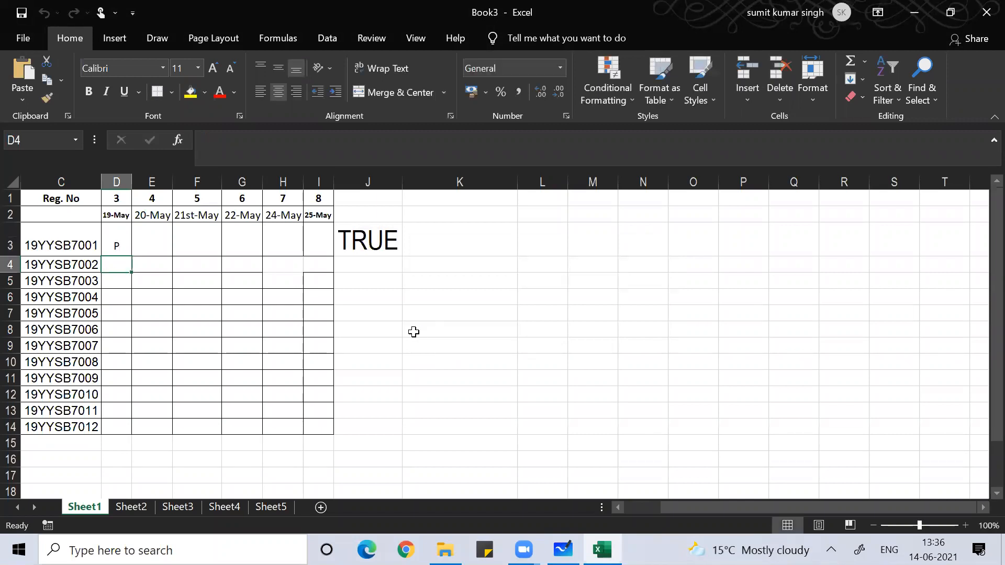
{"action": "key", "text": "Up"}
- Select the attendance range, extend its validation to uncovered cells, and close the settings
{"action": "key", "text": "shift+Right"}
{"action": "key", "text": "shift+Right"}
{"action": "key", "text": "shift+Right"}
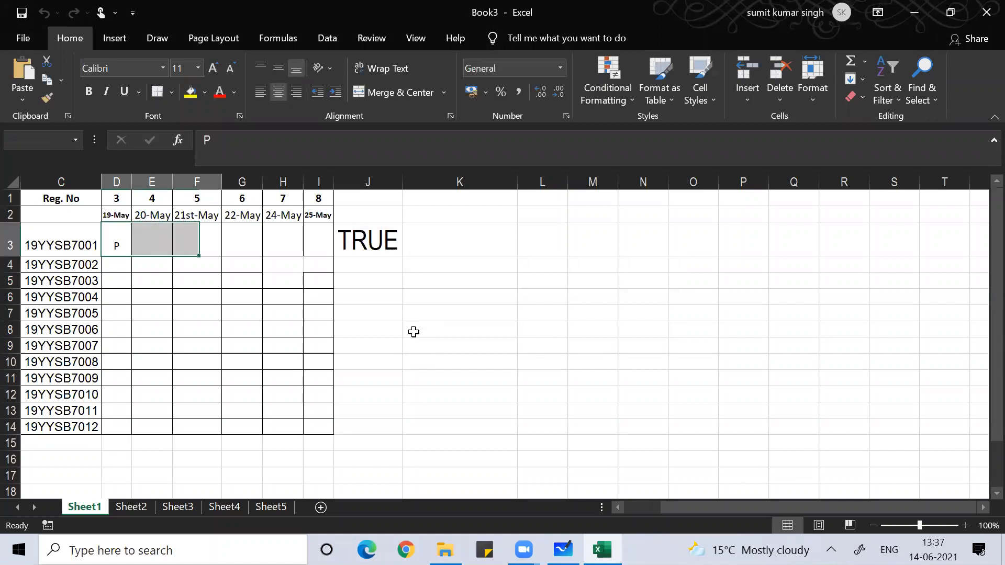
{"action": "key", "text": "shift+Right"}
{"action": "key", "text": "shift+Right"}
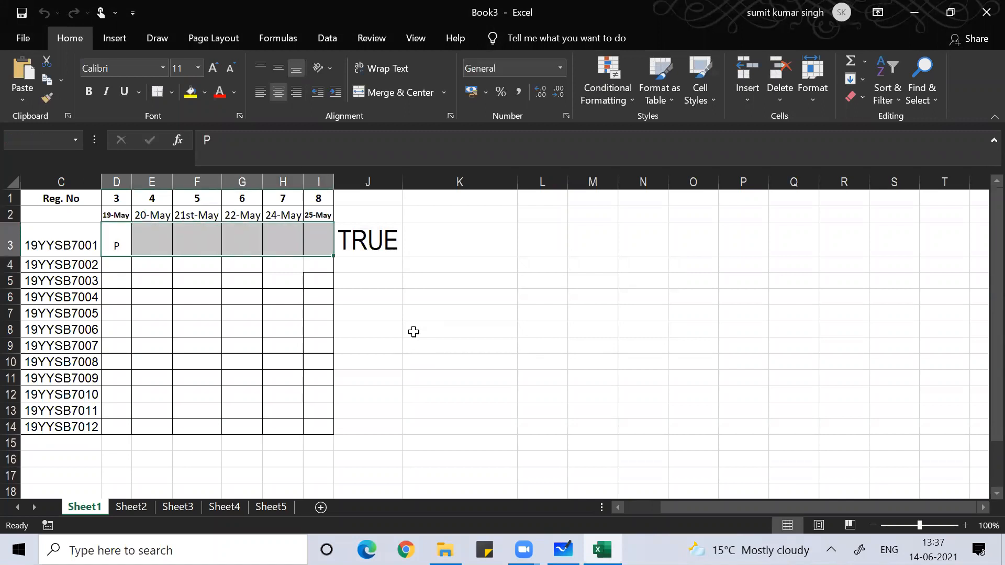
{"action": "key", "text": "shift+Down"}
{"action": "key", "text": "shift+Down"}
{"action": "key", "text": "shift+Down"}
{"action": "key", "text": "shift+Down"}
{"action": "key", "text": "shift+Down"}
{"action": "key", "text": "shift+Down"}
{"action": "key", "text": "shift+Down"}
{"action": "key", "text": "shift+Down"}
{"action": "key", "text": "shift+Down"}
{"action": "key", "text": "shift+Down"}
{"action": "key", "text": "shift+Down"}
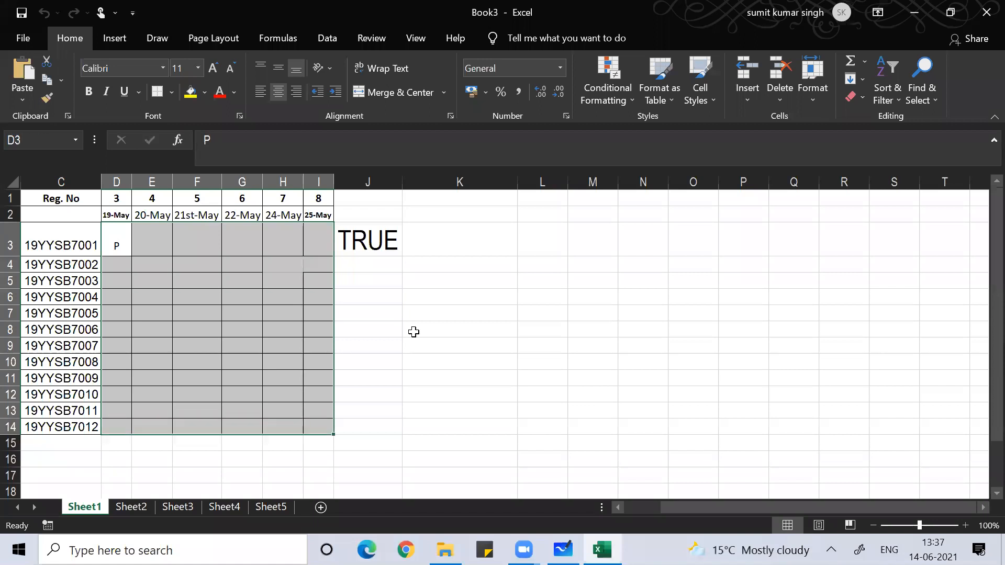
{"action": "key", "text": "alt"}
{"action": "key", "text": "d"}
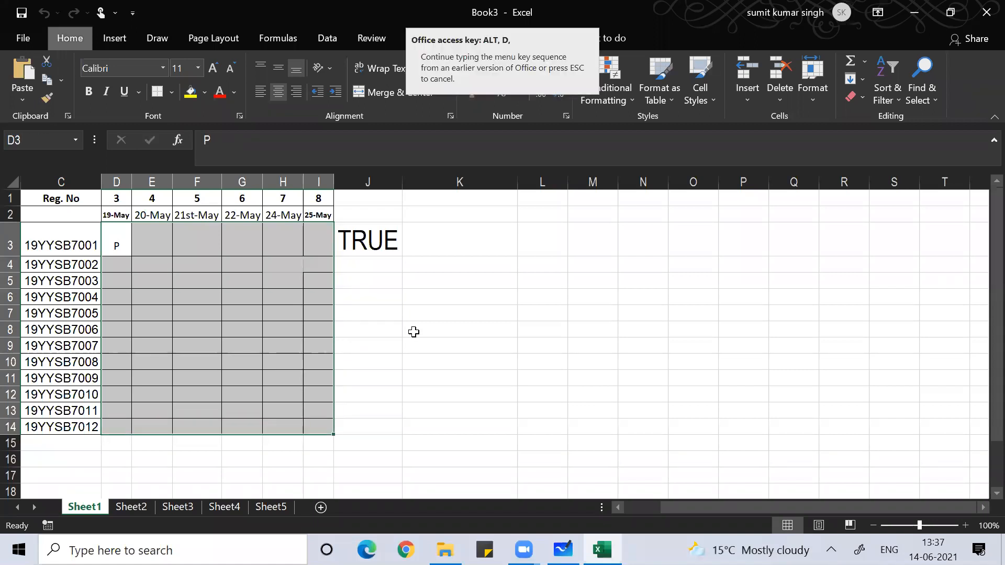
{"action": "key", "text": "l"}
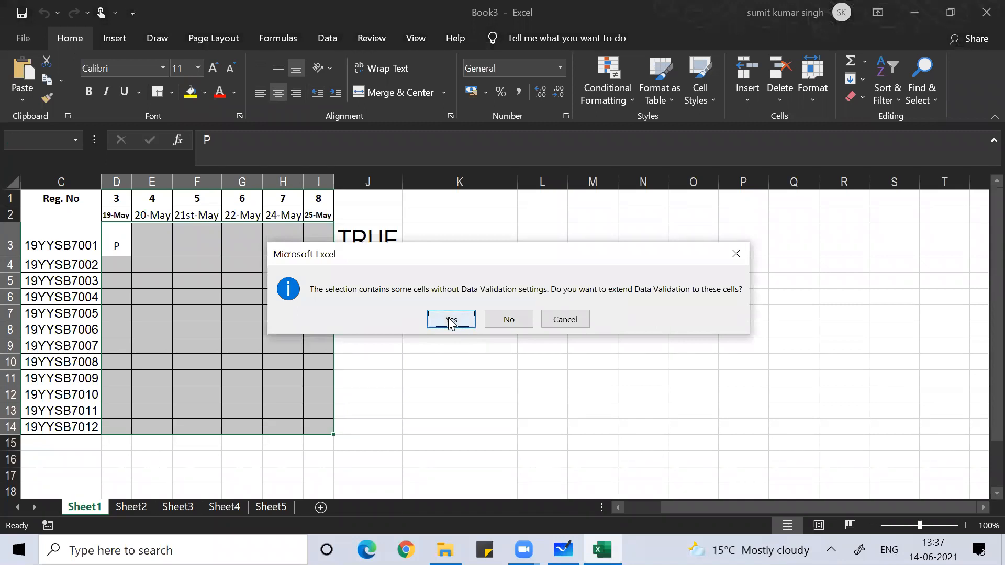
{"action": "left_click", "coordinate": [450, 320]}
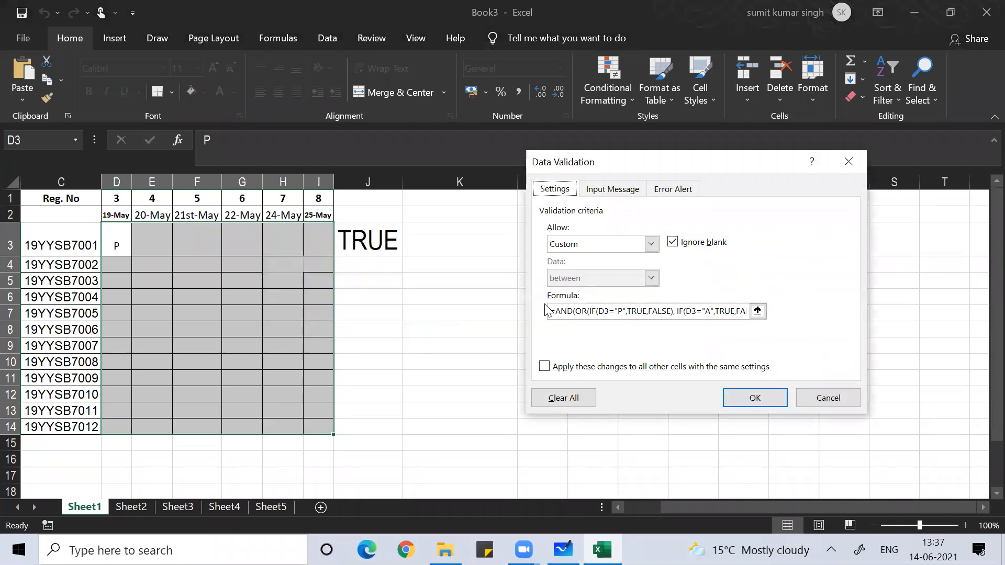
{"action": "left_click", "coordinate": [848, 162]}
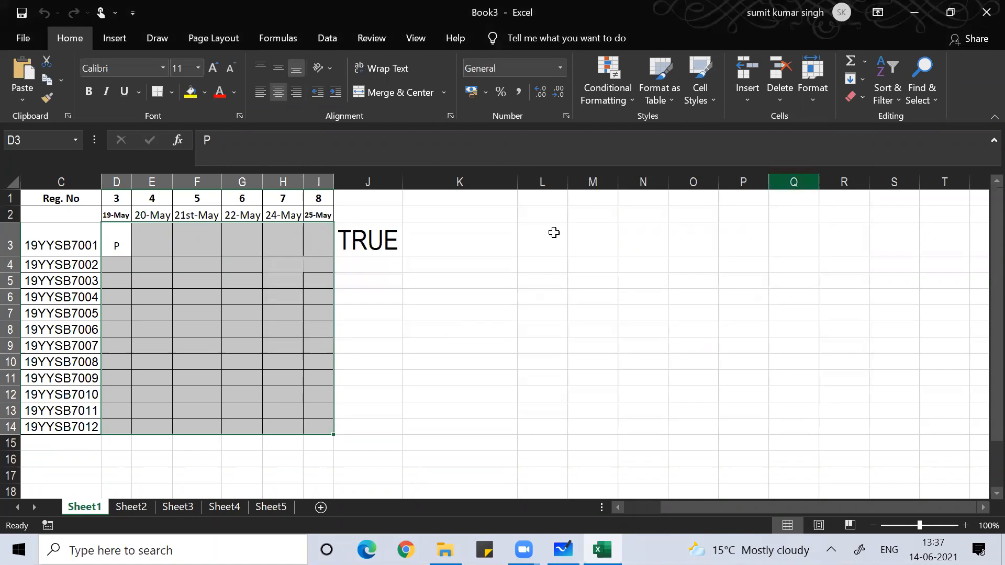
- Select the validated cells via Find & Select, then extend the selection to D3:I14
{"action": "left_click", "coordinate": [111, 244]}
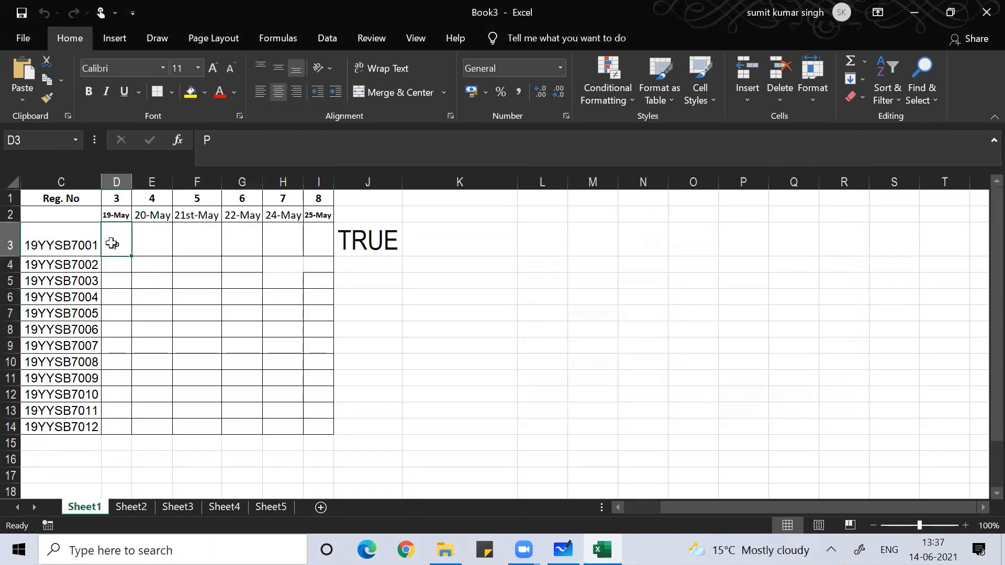
{"action": "left_click", "coordinate": [923, 85]}
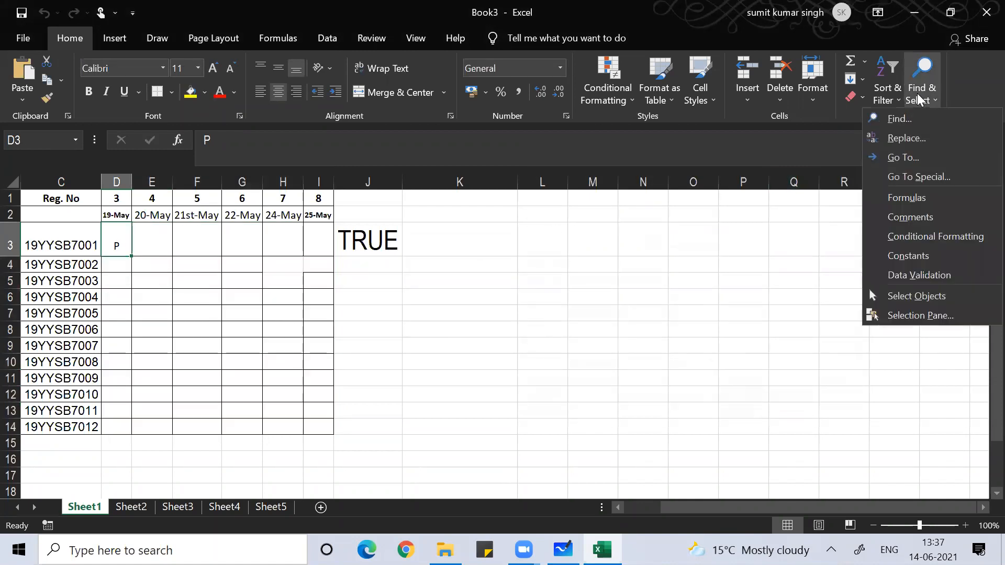
{"action": "left_click", "coordinate": [914, 276]}
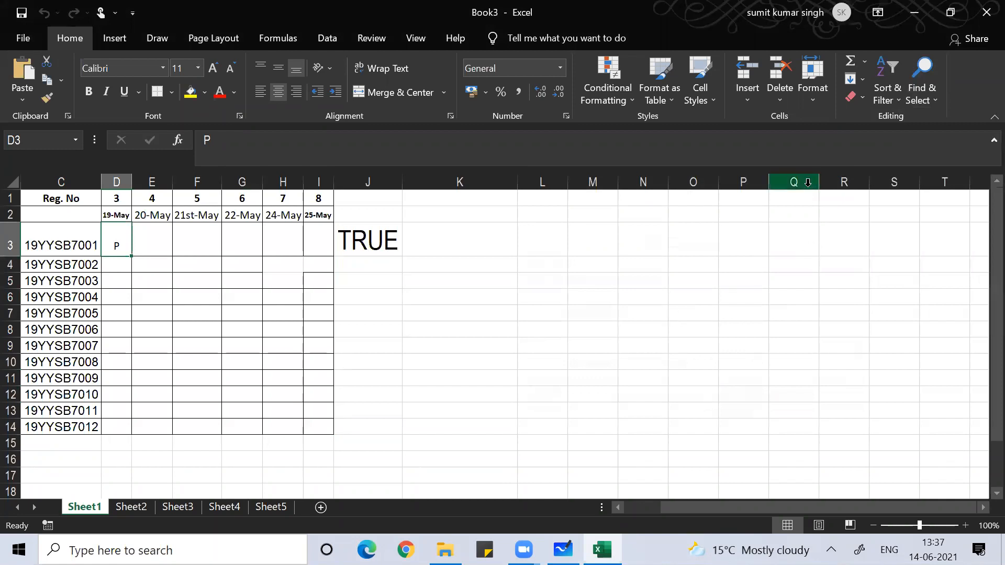
{"action": "left_click", "coordinate": [913, 92]}
{"action": "left_click", "coordinate": [937, 273]}
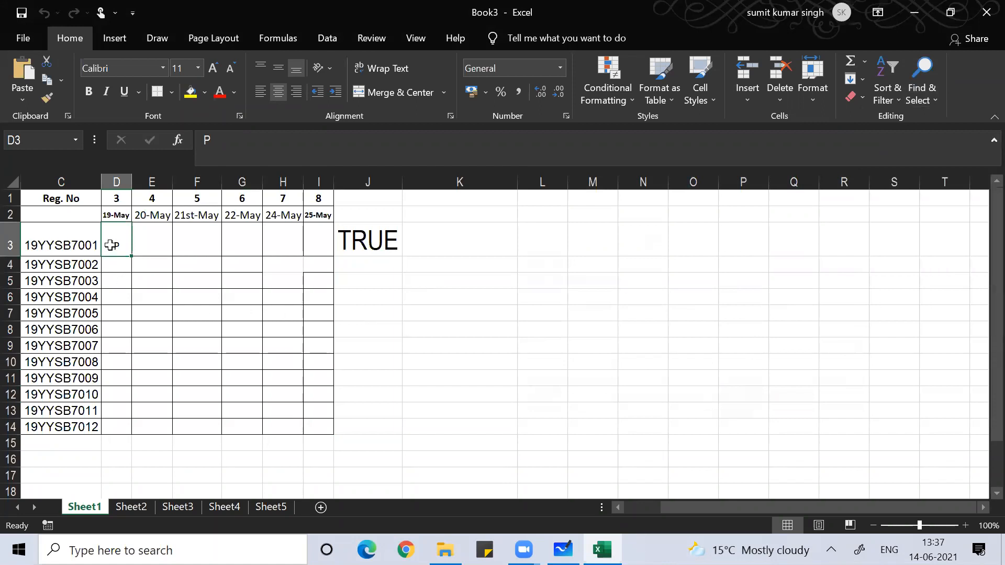
{"action": "key", "text": "shift+Down"}
{"action": "key", "text": "shift+Down"}
{"action": "key", "text": "shift+Down"}
{"action": "key", "text": "shift+Down"}
{"action": "key", "text": "shift+Down"}
{"action": "key", "text": "shift+Down"}
{"action": "key", "text": "shift+Down"}
{"action": "key", "text": "shift+Down"}
{"action": "key", "text": "shift+Down"}
{"action": "key", "text": "shift+Down"}
{"action": "key", "text": "shift+Down"}
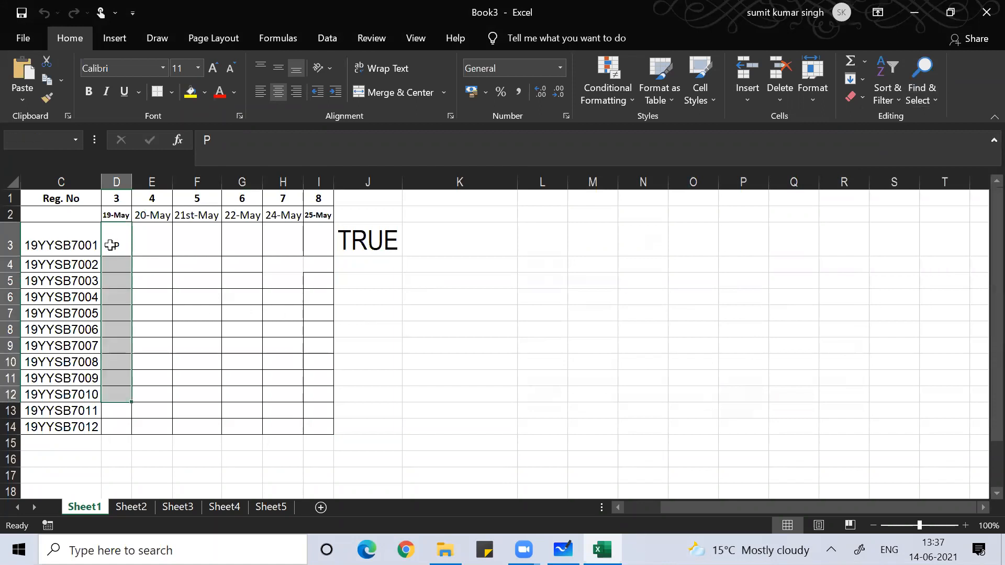
{"action": "key", "text": "shift+Right"}
{"action": "key", "text": "shift+Right"}
{"action": "key", "text": "shift+Right"}
{"action": "key", "text": "shift+Right"}
{"action": "key", "text": "shift+Right"}
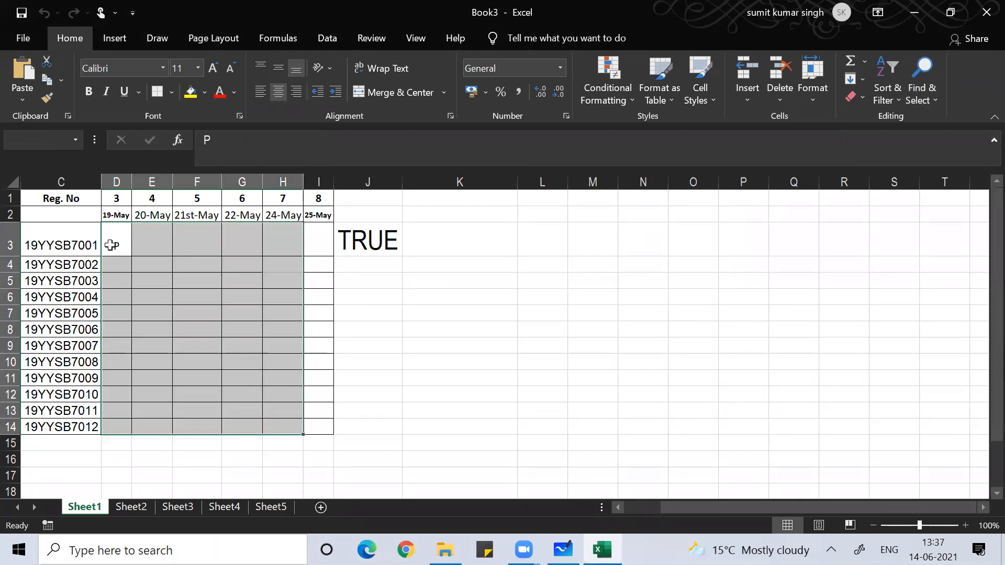
- Clear D3:I14's validation and apply Custom with the pasted AND(OR(IF…),EXACT(D3,UPPER(D3))) formula
{"action": "key", "text": "alt+d"}
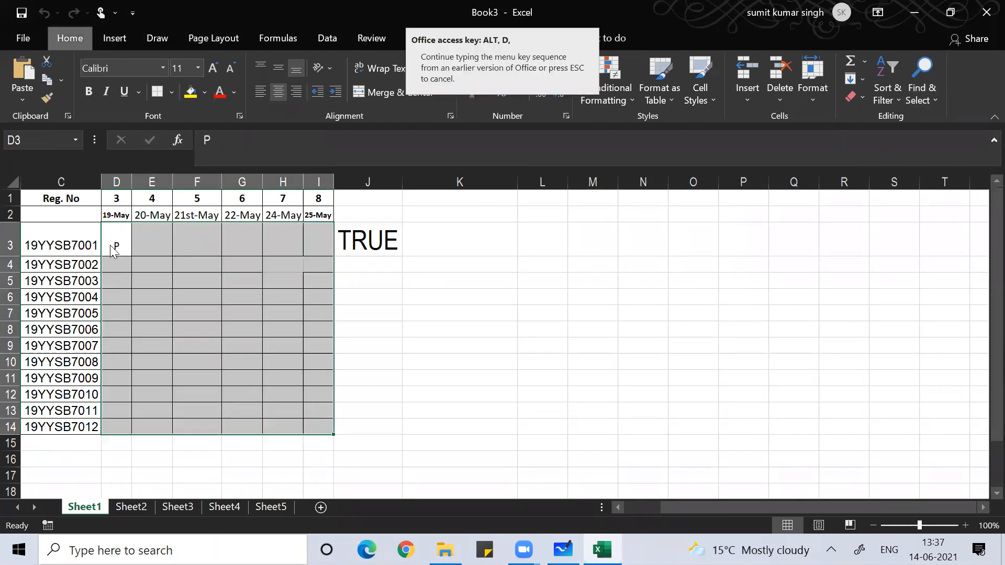
{"action": "key", "text": "l"}
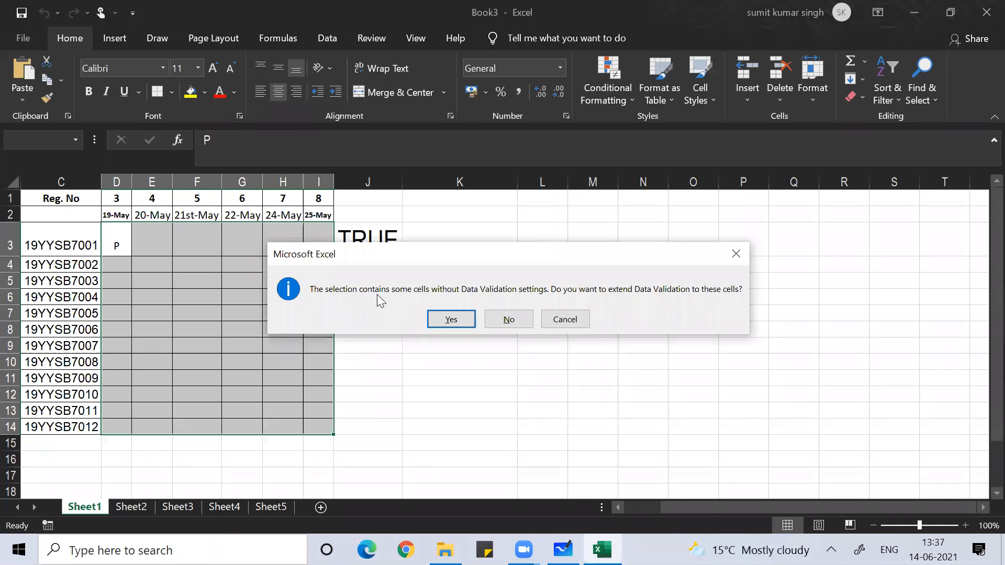
{"action": "left_click", "coordinate": [464, 321]}
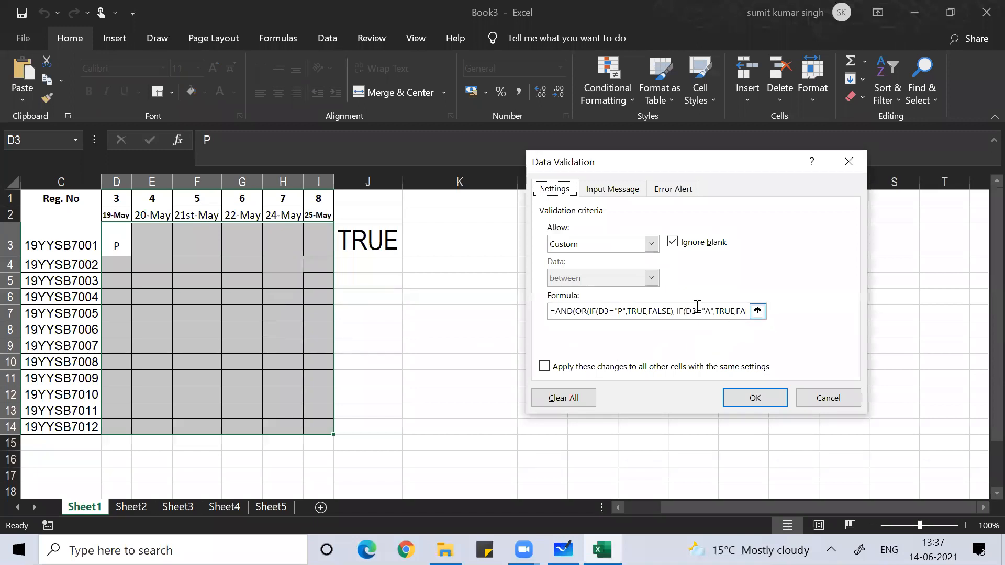
{"action": "left_click", "coordinate": [561, 398]}
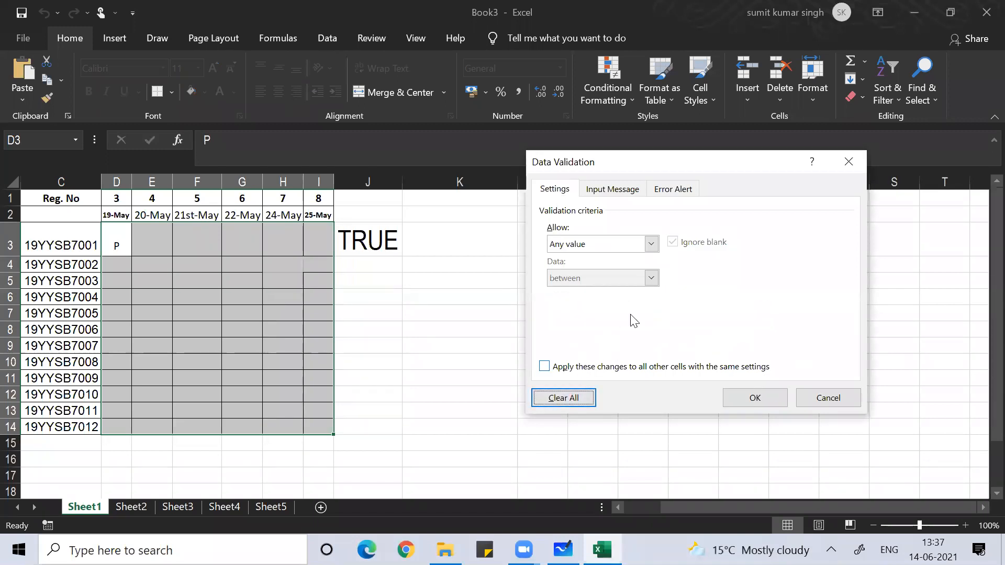
{"action": "left_click", "coordinate": [651, 245]}
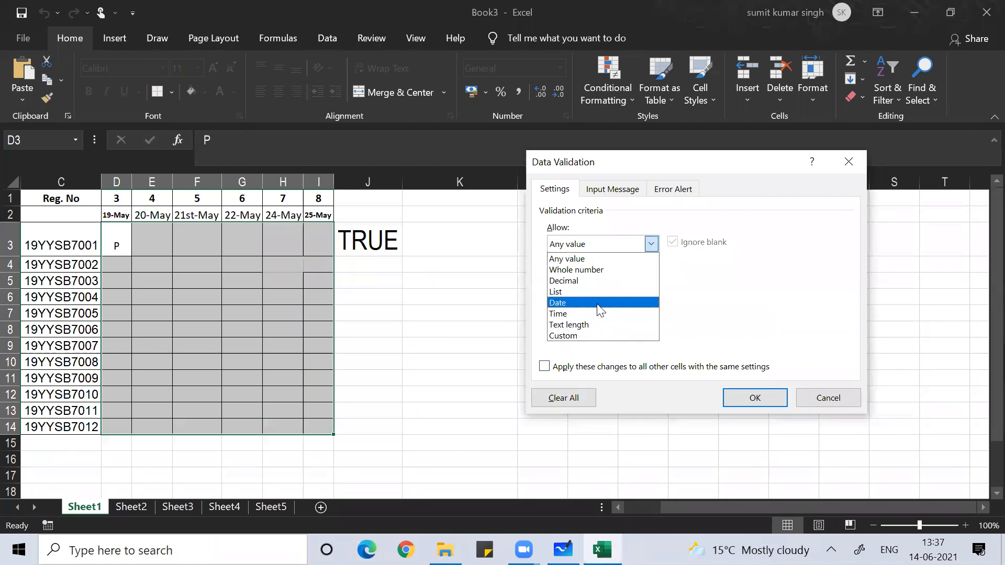
{"action": "left_click", "coordinate": [594, 335]}
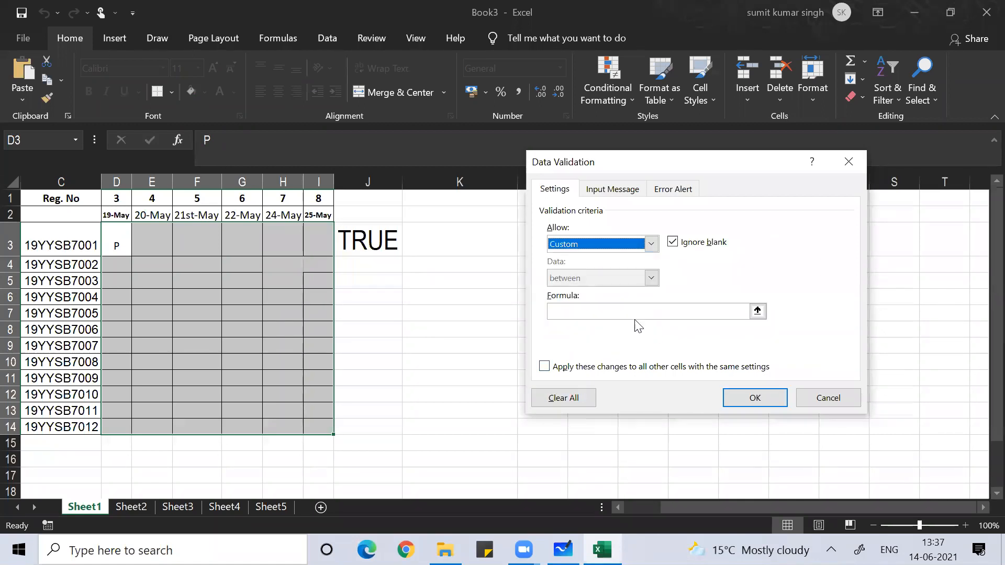
{"action": "left_click", "coordinate": [721, 313]}
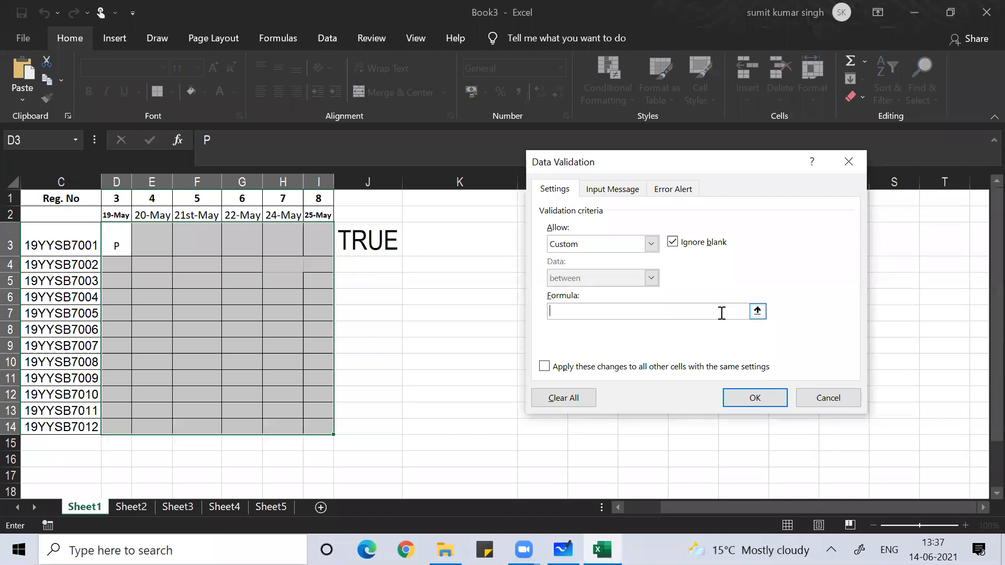
{"action": "key", "text": "ctrl+v"}
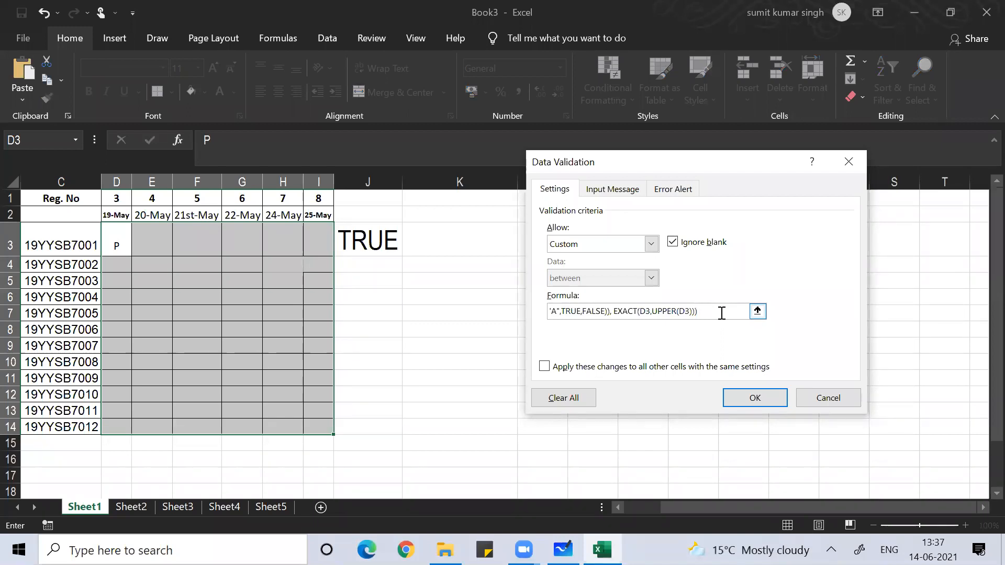
{"action": "left_click", "coordinate": [734, 395]}
- Enter A in F9 and P in F10 after a lowercase a is rejected
{"action": "left_click", "coordinate": [105, 335]}
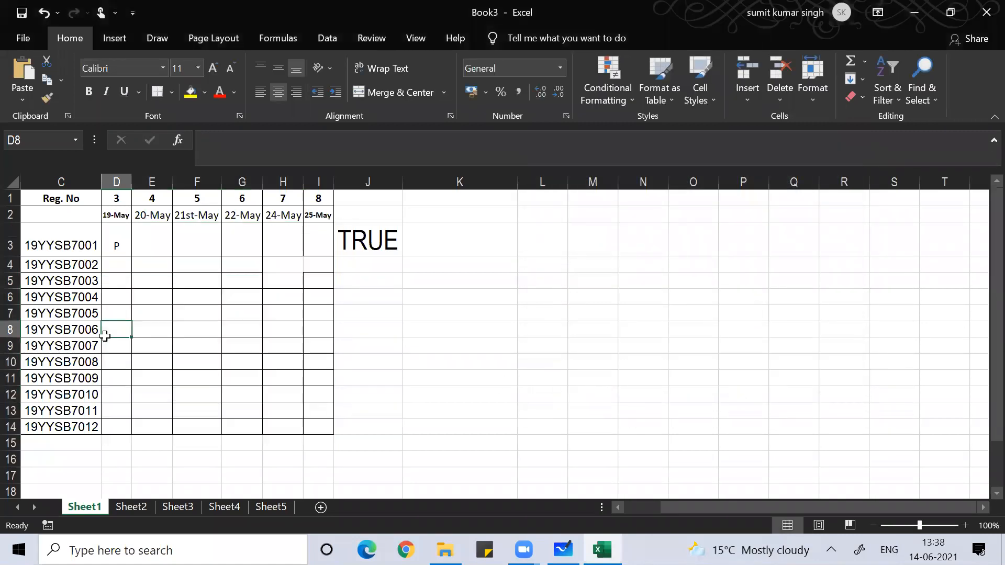
{"action": "left_click", "coordinate": [180, 340]}
{"action": "type", "text": "a"}
{"action": "key", "text": "Return"}
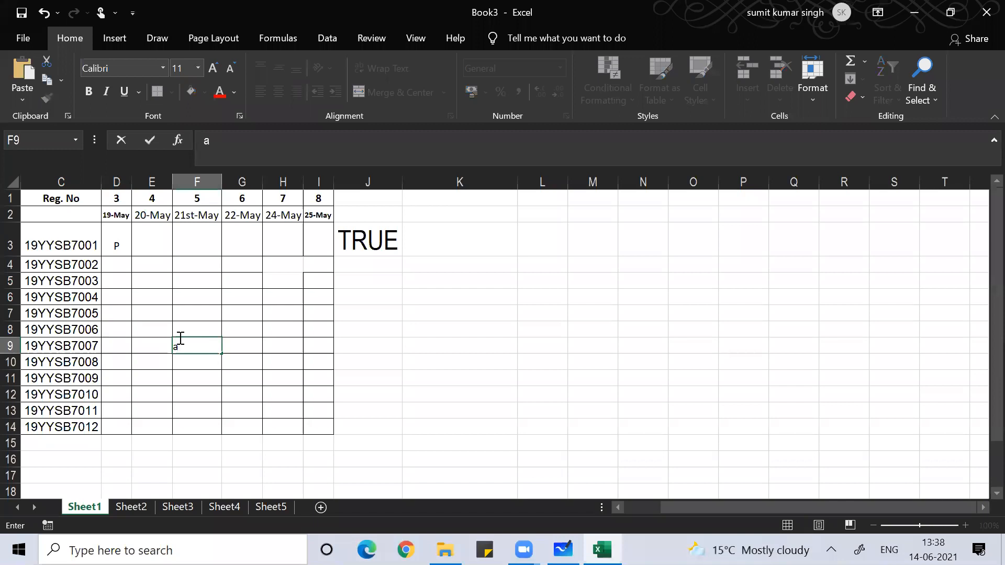
{"action": "key", "text": "Return"}
{"action": "type", "text": "A"}
{"action": "key", "text": "Return"}
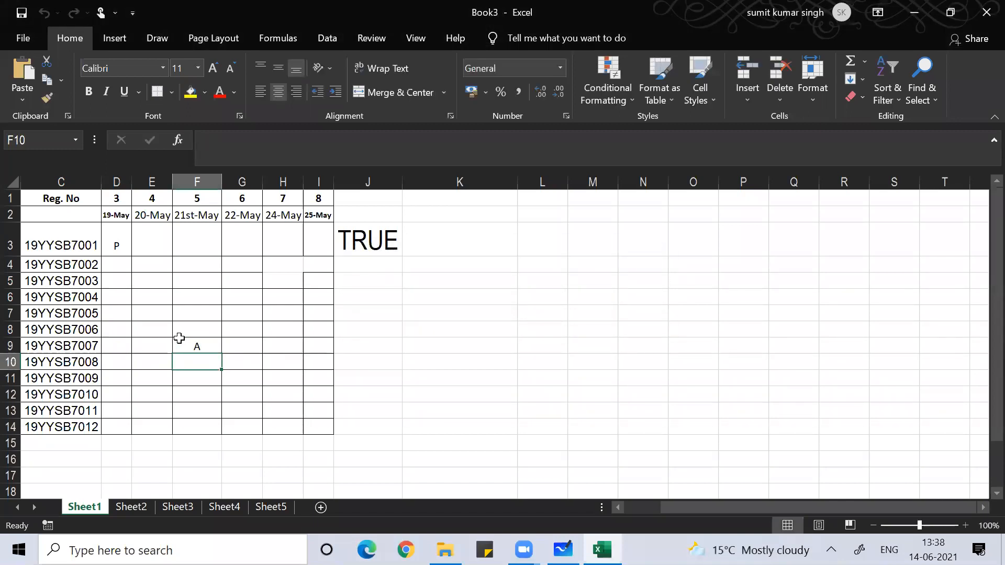
{"action": "type", "text": "P"}
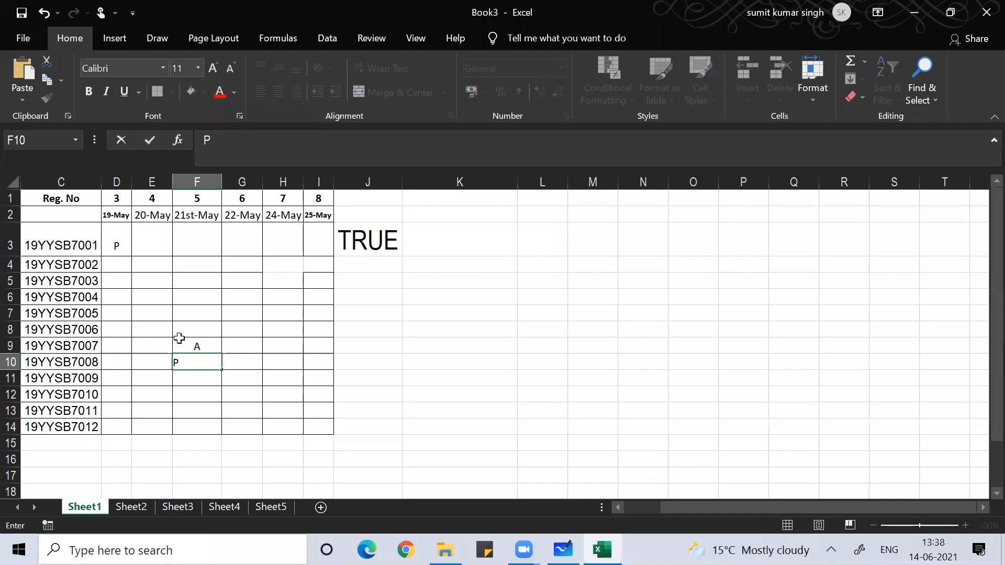
{"action": "key", "text": "Return"}
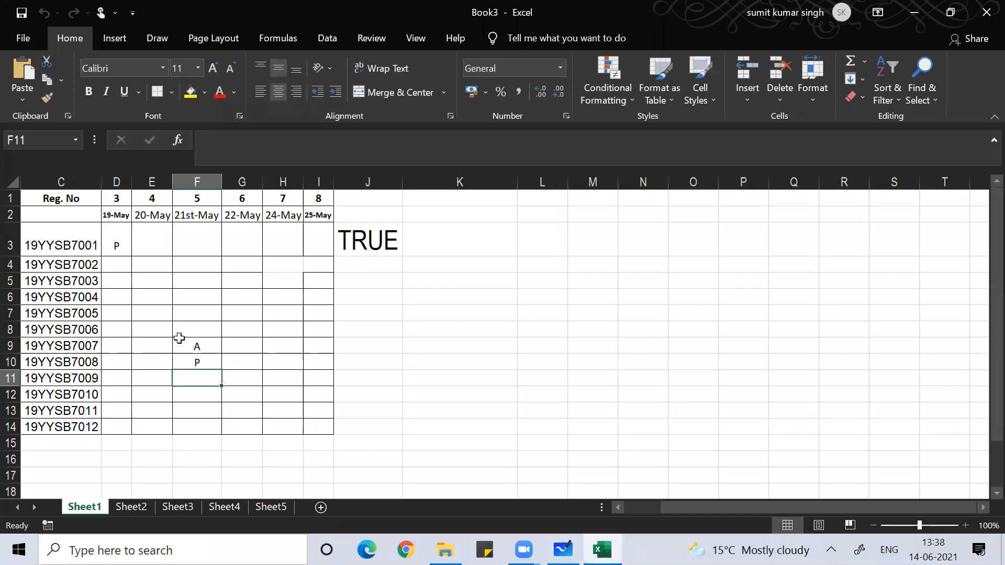
- Fill F11:F14 with A, P, P, A after t is rejected
{"action": "type", "text": "t"}
{"action": "key", "text": "Return"}
{"action": "key", "text": "Return"}
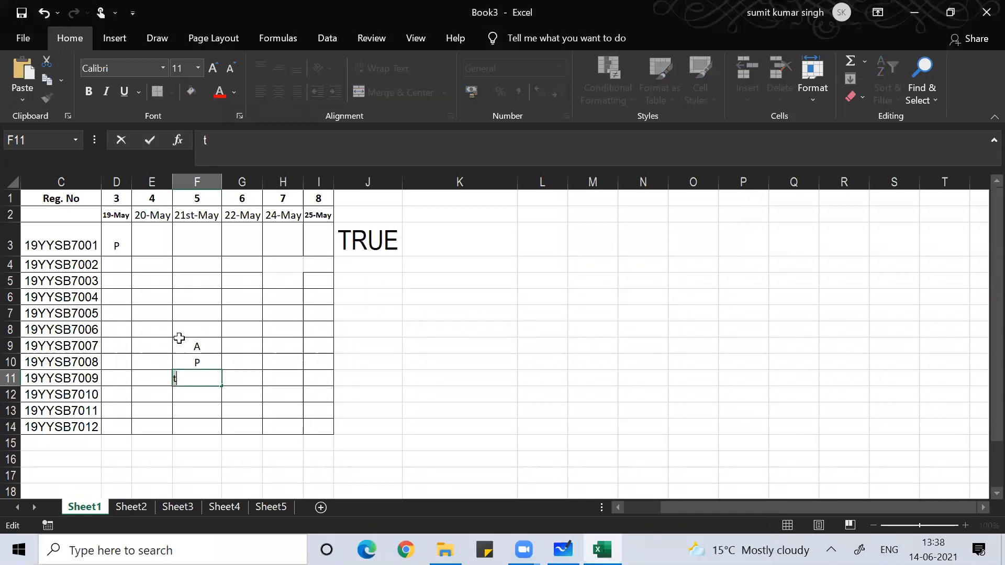
{"action": "type", "text": "A"}
{"action": "key", "text": "Return"}
{"action": "type", "text": "p"}
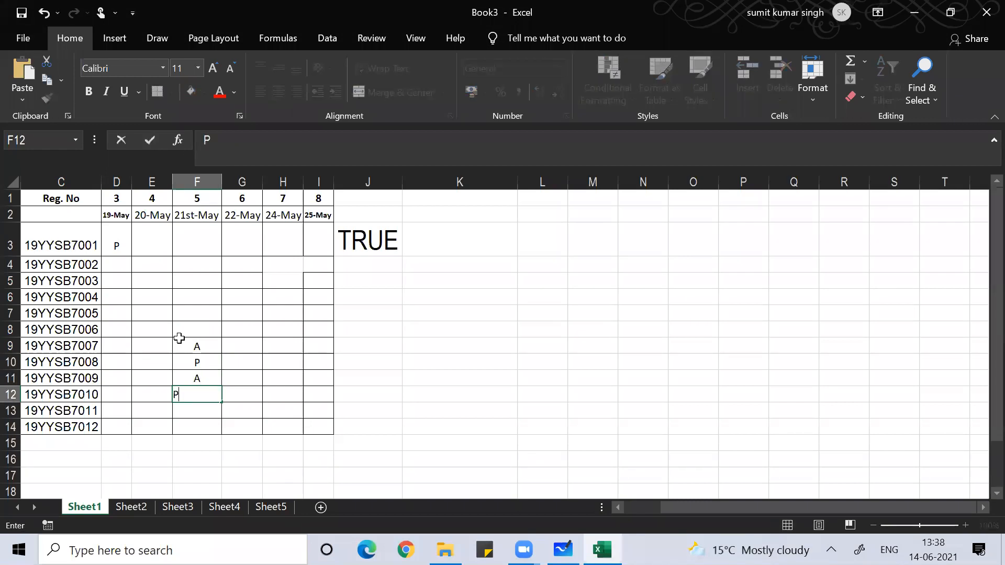
{"action": "key", "text": "Return"}
{"action": "type", "text": "p"}
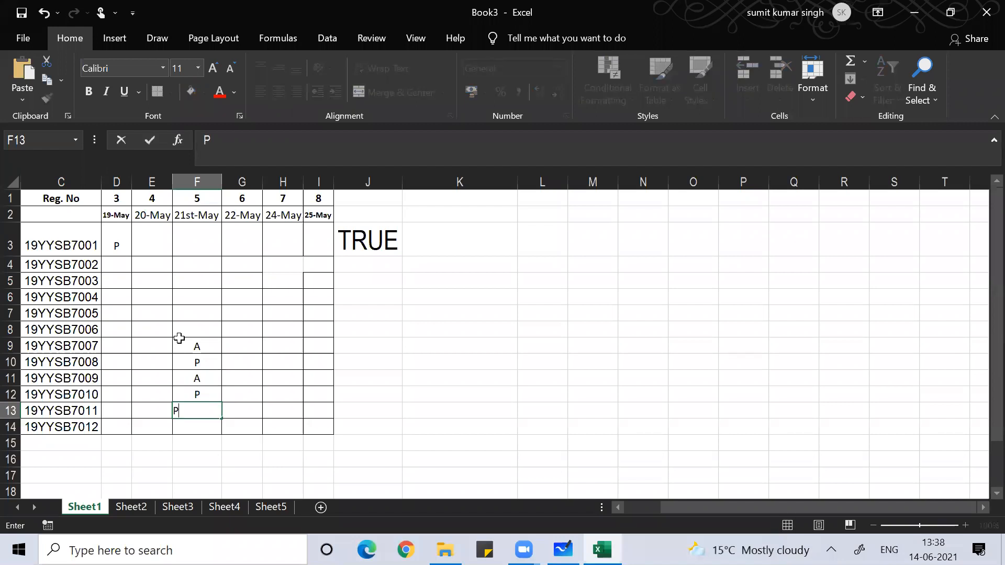
{"action": "key", "text": "Return"}
{"action": "type", "text": "A"}
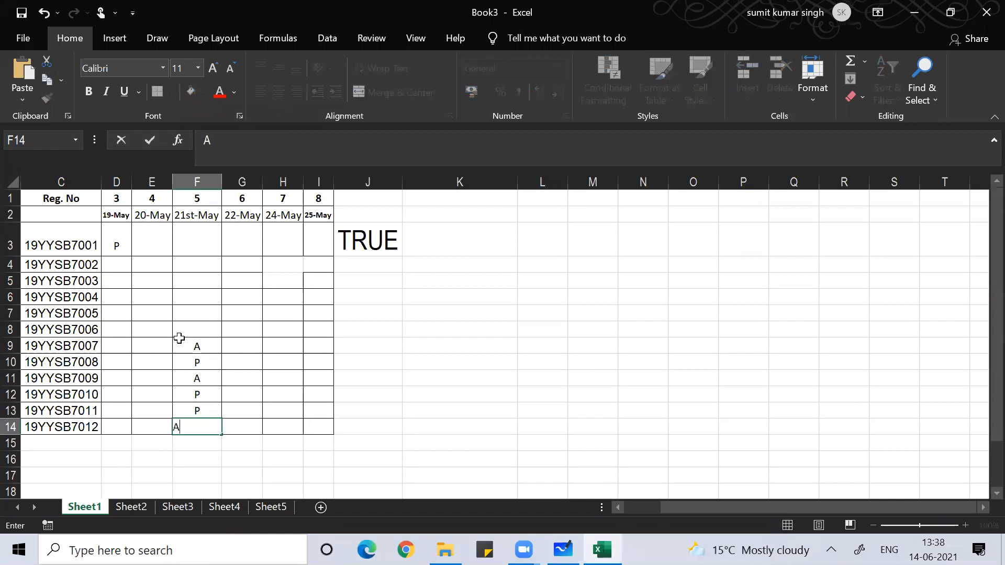
{"action": "key", "text": "Tab"}
- Try M, H, e and q in G14, see each rejected, then clear it and select I9
{"action": "type", "text": "M"}
{"action": "key", "text": "Return"}
{"action": "key", "text": "Return"}
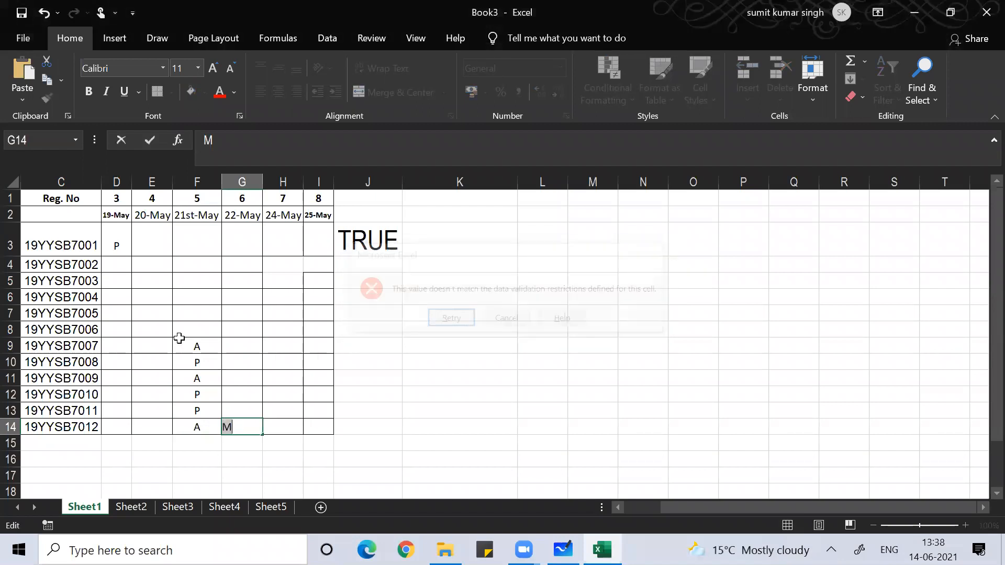
{"action": "type", "text": "H"}
{"action": "key", "text": "Return"}
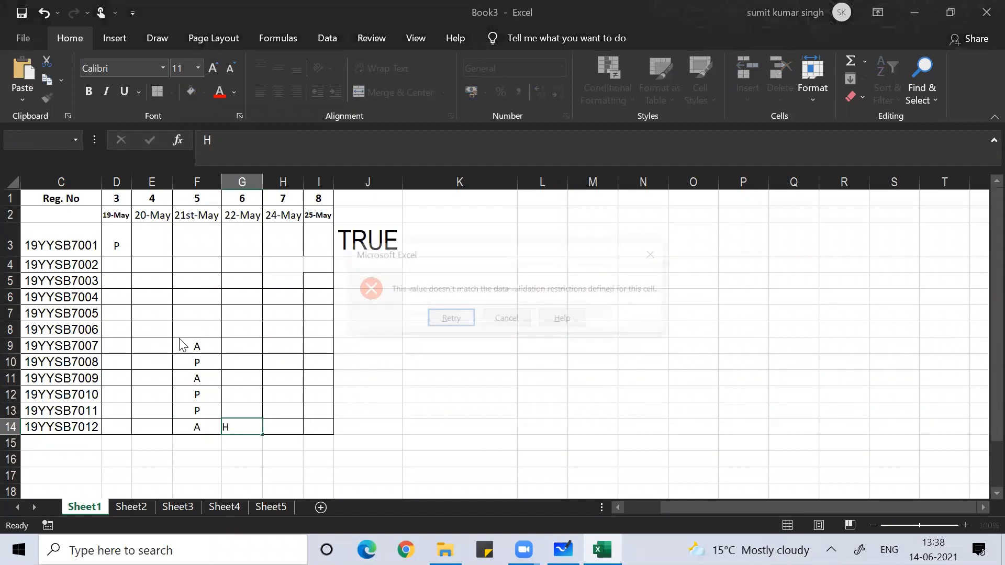
{"action": "key", "text": "Return"}
{"action": "type", "text": "e"}
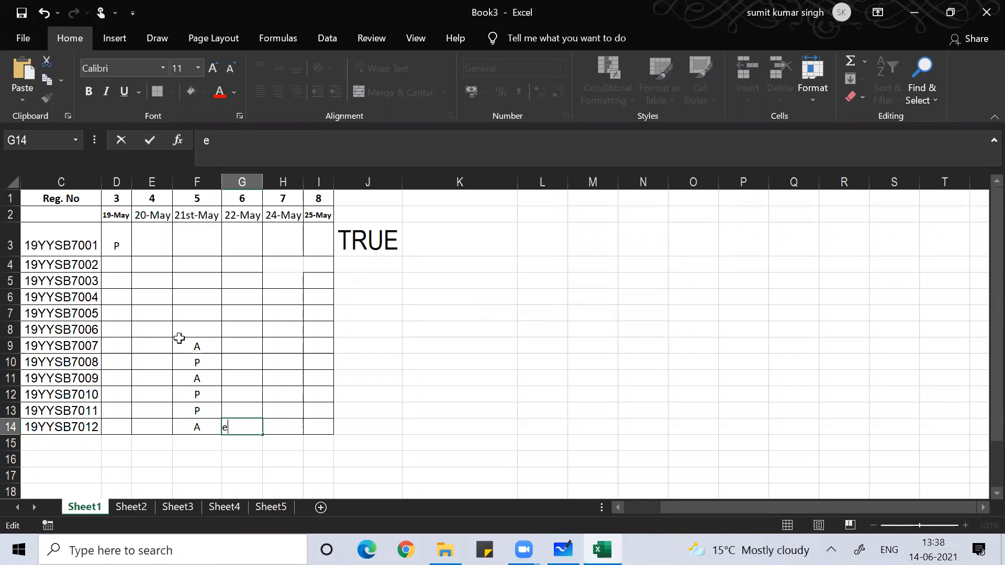
{"action": "key", "text": "Return"}
{"action": "key", "text": "Return"}
{"action": "type", "text": "q"}
{"action": "key", "text": "Return"}
{"action": "key", "text": "Return"}
{"action": "key", "text": "BackSpace"}
{"action": "left_click", "coordinate": [330, 344]}
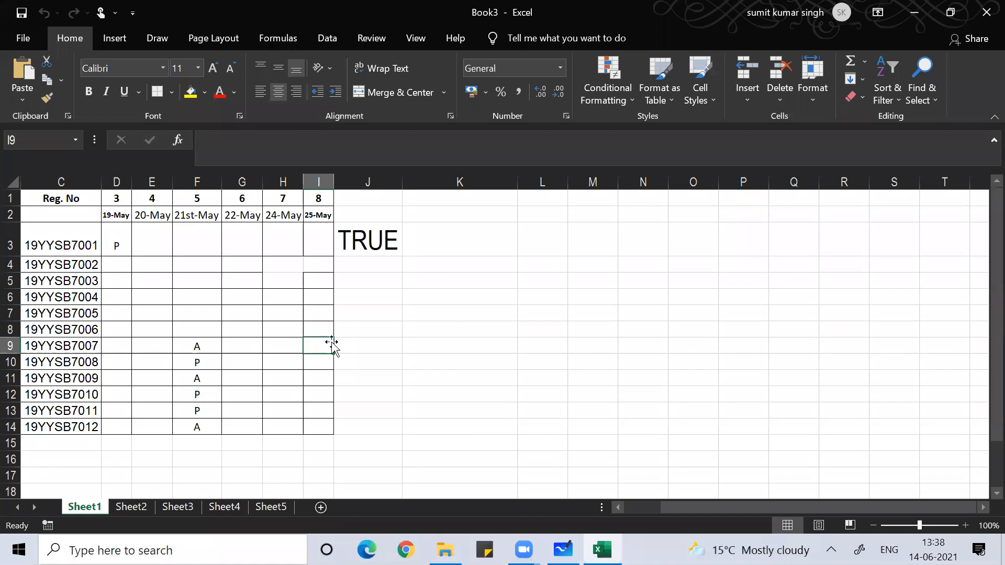
- Handwrite =and(exact( in ink to the right of the attendance table
{"action": "mouse_move", "coordinate": [374, 303]}
{"action": "left_mouse_down"}
{"action": "mouse_move", "coordinate": [416, 311]}
{"action": "mouse_move", "coordinate": [428, 297]}
{"action": "mouse_move", "coordinate": [435, 312]}
{"action": "left_mouse_up"}
{"action": "left_click_drag", "start_coordinate": [445, 305], "coordinate": [449, 313]}
{"action": "left_click_drag", "start_coordinate": [476, 271], "coordinate": [486, 335]}
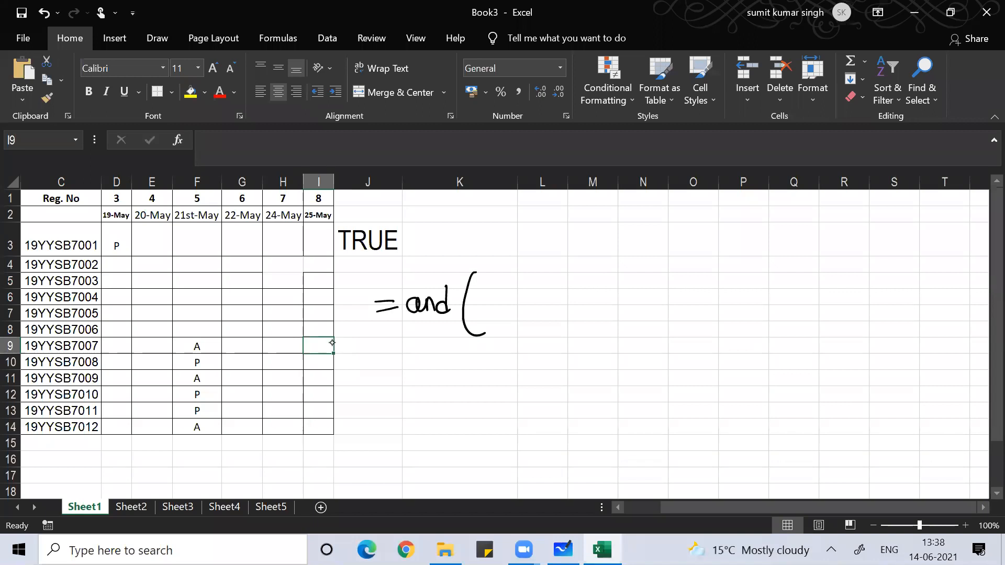
{"action": "mouse_move", "coordinate": [486, 300]}
{"action": "left_mouse_down"}
{"action": "mouse_move", "coordinate": [495, 292]}
{"action": "mouse_move", "coordinate": [498, 305]}
{"action": "left_mouse_up"}
{"action": "mouse_move", "coordinate": [501, 292]}
{"action": "left_mouse_down"}
{"action": "mouse_move", "coordinate": [512, 306]}
{"action": "mouse_move", "coordinate": [501, 307]}
{"action": "mouse_move", "coordinate": [544, 303]}
{"action": "left_mouse_up"}
{"action": "mouse_move", "coordinate": [547, 282]}
{"action": "left_mouse_down"}
{"action": "mouse_move", "coordinate": [549, 303]}
{"action": "mouse_move", "coordinate": [553, 290]}
{"action": "mouse_move", "coordinate": [576, 317]}
{"action": "mouse_move", "coordinate": [594, 313]}
{"action": "left_mouse_up"}
{"action": "left_click", "coordinate": [743, 475]}
- Continue the ink with d3, upper(d3)) to close the exact call
{"action": "mouse_move", "coordinate": [599, 288]}
{"action": "left_mouse_down"}
{"action": "mouse_move", "coordinate": [600, 306]}
{"action": "mouse_move", "coordinate": [612, 309]}
{"action": "mouse_move", "coordinate": [641, 302]}
{"action": "mouse_move", "coordinate": [663, 314]}
{"action": "mouse_move", "coordinate": [674, 288]}
{"action": "mouse_move", "coordinate": [700, 310]}
{"action": "left_mouse_up"}
{"action": "left_click_drag", "start_coordinate": [712, 281], "coordinate": [713, 302]}
{"action": "mouse_move", "coordinate": [714, 292]}
{"action": "left_mouse_down"}
{"action": "mouse_move", "coordinate": [725, 303]}
{"action": "mouse_move", "coordinate": [713, 305]}
{"action": "left_mouse_up"}
{"action": "left_click_drag", "start_coordinate": [717, 274], "coordinate": [713, 318]}
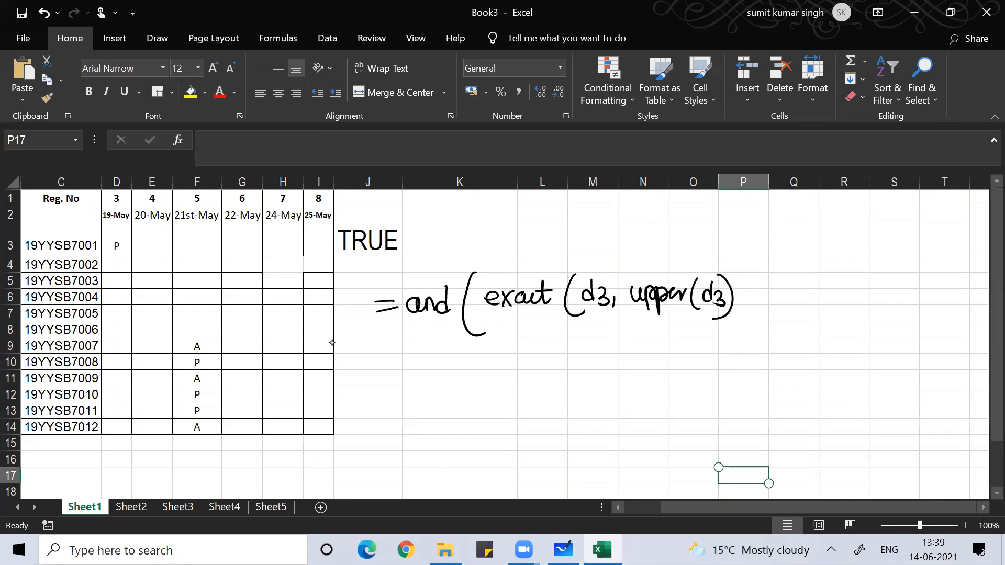
{"action": "mouse_move", "coordinate": [733, 267]}
{"action": "left_mouse_down"}
{"action": "mouse_move", "coordinate": [744, 294]}
{"action": "mouse_move", "coordinate": [726, 318]}
{"action": "left_mouse_up"}
{"action": "key", "text": "Up"}
{"action": "key", "text": "Up"}
{"action": "key", "text": "Up"}
{"action": "key", "text": "Up"}
{"action": "key", "text": "Up"}
{"action": "key", "text": "Up"}
{"action": "key", "text": "Up"}
{"action": "key", "text": "Up"}
{"action": "key", "text": "Up"}
{"action": "key", "text": "Up"}
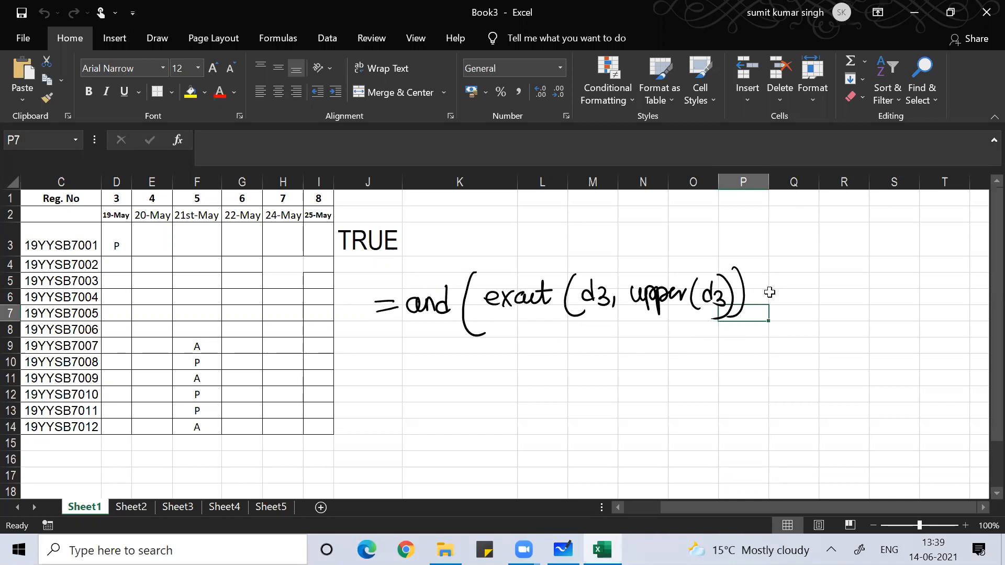
{"action": "left_click_drag", "start_coordinate": [762, 299], "coordinate": [760, 307]}
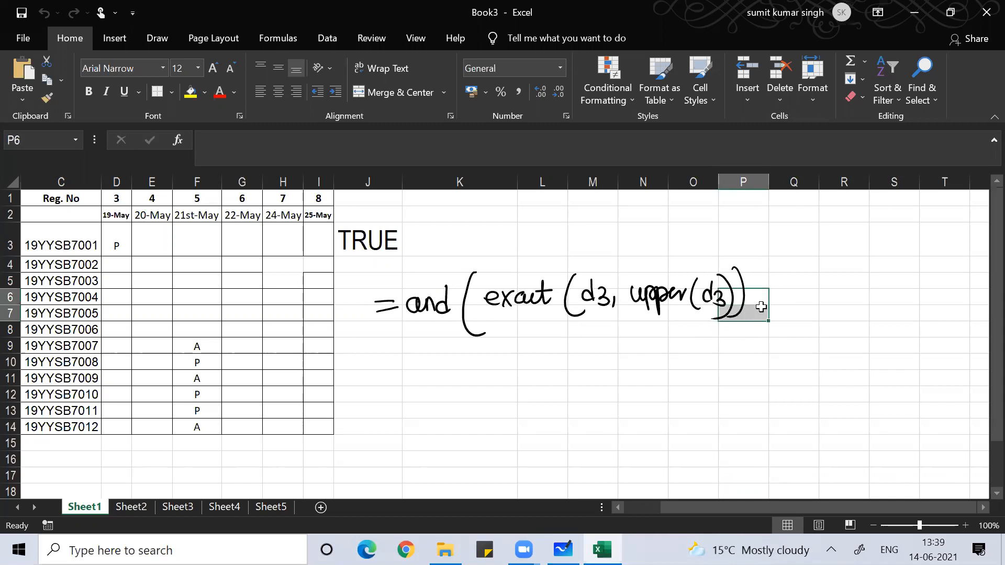
{"action": "scroll", "coordinate": [760, 307], "scroll_direction": "right", "scroll_amount": 3}
- Ink ,or(if(d3="A",true,false) after the exact part of the formula
{"action": "left_click", "coordinate": [592, 394]}
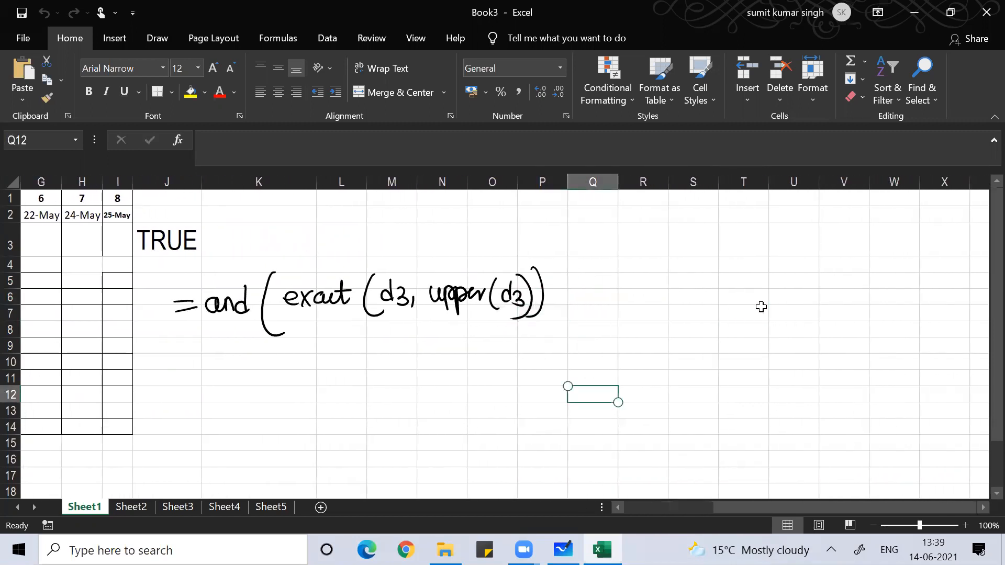
{"action": "left_click_drag", "start_coordinate": [559, 319], "coordinate": [548, 336]}
{"action": "mouse_move", "coordinate": [582, 303]}
{"action": "left_mouse_down"}
{"action": "mouse_move", "coordinate": [570, 308]}
{"action": "mouse_move", "coordinate": [582, 313]}
{"action": "left_mouse_up"}
{"action": "left_click_drag", "start_coordinate": [587, 317], "coordinate": [597, 308]}
{"action": "left_click_drag", "start_coordinate": [618, 275], "coordinate": [631, 339]}
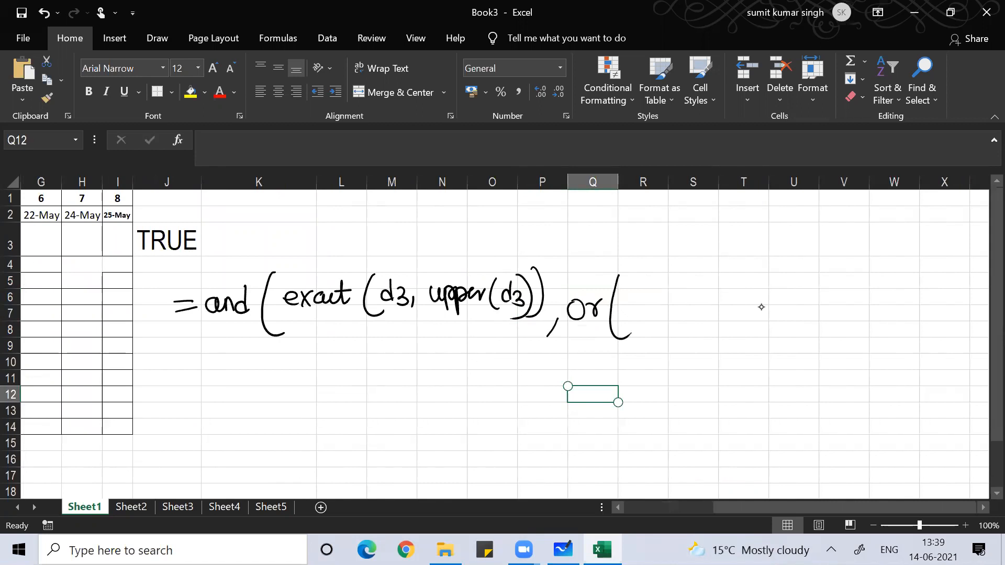
{"action": "left_click_drag", "start_coordinate": [635, 300], "coordinate": [634, 318]}
{"action": "mouse_move", "coordinate": [654, 282]}
{"action": "left_mouse_down"}
{"action": "mouse_move", "coordinate": [646, 315]}
{"action": "mouse_move", "coordinate": [674, 319]}
{"action": "left_mouse_up"}
{"action": "left_click_drag", "start_coordinate": [639, 298], "coordinate": [678, 307]}
{"action": "mouse_move", "coordinate": [689, 300]}
{"action": "left_mouse_down"}
{"action": "mouse_move", "coordinate": [697, 307]}
{"action": "mouse_move", "coordinate": [689, 320]}
{"action": "left_mouse_up"}
{"action": "left_click_drag", "start_coordinate": [701, 299], "coordinate": [721, 300]}
{"action": "mouse_move", "coordinate": [727, 287]}
{"action": "left_mouse_down"}
{"action": "mouse_move", "coordinate": [727, 300]}
{"action": "mouse_move", "coordinate": [742, 294]}
{"action": "mouse_move", "coordinate": [748, 312]}
{"action": "left_mouse_up"}
{"action": "left_click_drag", "start_coordinate": [736, 305], "coordinate": [751, 298]}
{"action": "left_click_drag", "start_coordinate": [755, 286], "coordinate": [780, 313]}
{"action": "left_click_drag", "start_coordinate": [772, 299], "coordinate": [778, 298]}
{"action": "mouse_move", "coordinate": [781, 309]}
{"action": "left_mouse_down"}
{"action": "mouse_move", "coordinate": [788, 297]}
{"action": "mouse_move", "coordinate": [816, 301]}
{"action": "left_mouse_up"}
{"action": "mouse_move", "coordinate": [820, 303]}
{"action": "left_mouse_down"}
{"action": "mouse_move", "coordinate": [817, 313]}
{"action": "mouse_move", "coordinate": [847, 274]}
{"action": "left_mouse_up"}
{"action": "mouse_move", "coordinate": [834, 298]}
{"action": "left_mouse_down"}
{"action": "mouse_move", "coordinate": [856, 293]}
{"action": "mouse_move", "coordinate": [859, 303]}
{"action": "left_mouse_up"}
{"action": "mouse_move", "coordinate": [865, 282]}
{"action": "left_mouse_down"}
{"action": "mouse_move", "coordinate": [863, 304]}
{"action": "mouse_move", "coordinate": [889, 301]}
{"action": "left_mouse_up"}
{"action": "mouse_move", "coordinate": [891, 276]}
{"action": "left_mouse_down"}
{"action": "mouse_move", "coordinate": [889, 314]}
{"action": "mouse_move", "coordinate": [906, 321]}
{"action": "left_mouse_up"}
- Ink , if(d3="p",true,false))) on a second line, closing the or and and brackets
{"action": "mouse_move", "coordinate": [700, 350]}
{"action": "left_mouse_down"}
{"action": "mouse_move", "coordinate": [699, 366]}
{"action": "mouse_move", "coordinate": [713, 351]}
{"action": "left_mouse_up"}
{"action": "mouse_move", "coordinate": [740, 337]}
{"action": "left_mouse_down"}
{"action": "mouse_move", "coordinate": [737, 372]}
{"action": "mouse_move", "coordinate": [751, 365]}
{"action": "left_mouse_up"}
{"action": "mouse_move", "coordinate": [752, 353]}
{"action": "left_mouse_down"}
{"action": "mouse_move", "coordinate": [744, 366]}
{"action": "mouse_move", "coordinate": [760, 373]}
{"action": "left_mouse_up"}
{"action": "left_click_drag", "start_coordinate": [796, 343], "coordinate": [796, 357]}
{"action": "left_click_drag", "start_coordinate": [801, 344], "coordinate": [801, 354]}
{"action": "mouse_move", "coordinate": [811, 350]}
{"action": "left_mouse_down"}
{"action": "mouse_move", "coordinate": [810, 374]}
{"action": "mouse_move", "coordinate": [812, 362]}
{"action": "left_mouse_up"}
{"action": "left_click_drag", "start_coordinate": [827, 339], "coordinate": [839, 374]}
{"action": "mouse_move", "coordinate": [854, 344]}
{"action": "left_mouse_down"}
{"action": "mouse_move", "coordinate": [855, 369]}
{"action": "mouse_move", "coordinate": [868, 351]}
{"action": "left_mouse_up"}
{"action": "left_click_drag", "start_coordinate": [867, 365], "coordinate": [889, 362]}
{"action": "mouse_move", "coordinate": [892, 360]}
{"action": "left_mouse_down"}
{"action": "mouse_move", "coordinate": [891, 371]}
{"action": "mouse_move", "coordinate": [927, 369]}
{"action": "left_mouse_up"}
{"action": "mouse_move", "coordinate": [937, 356]}
{"action": "left_mouse_down"}
{"action": "mouse_move", "coordinate": [932, 369]}
{"action": "mouse_move", "coordinate": [950, 367]}
{"action": "left_mouse_up"}
{"action": "mouse_move", "coordinate": [949, 339]}
{"action": "left_mouse_down"}
{"action": "mouse_move", "coordinate": [960, 357]}
{"action": "mouse_move", "coordinate": [948, 381]}
{"action": "left_mouse_up"}
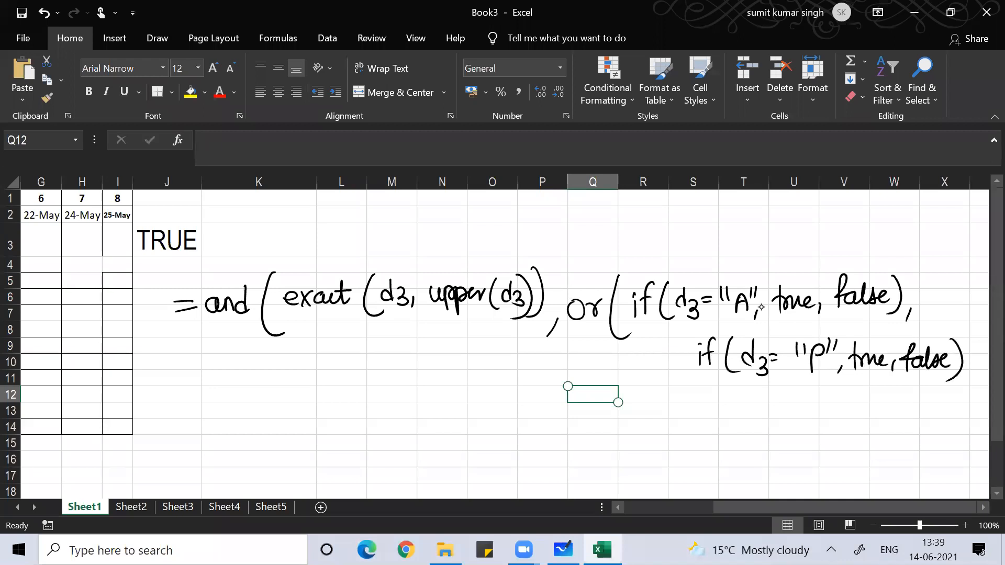
{"action": "mouse_move", "coordinate": [952, 331]}
{"action": "left_mouse_down"}
{"action": "mouse_move", "coordinate": [959, 380]}
{"action": "mouse_move", "coordinate": [948, 387]}
{"action": "left_mouse_up"}
{"action": "left_click_drag", "start_coordinate": [972, 325], "coordinate": [940, 410]}
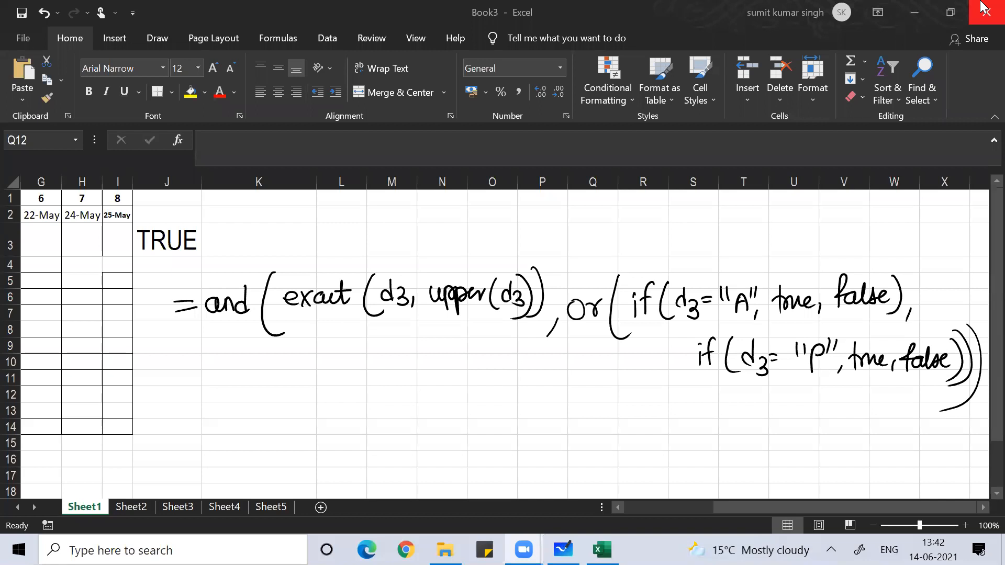
- Back in Whiteboard, draw a horizontal line under the countif note
{"action": "key", "text": "alt+Tab"}
{"action": "key", "text": "alt+Tab"}
{"action": "key", "text": "alt+Tab"}
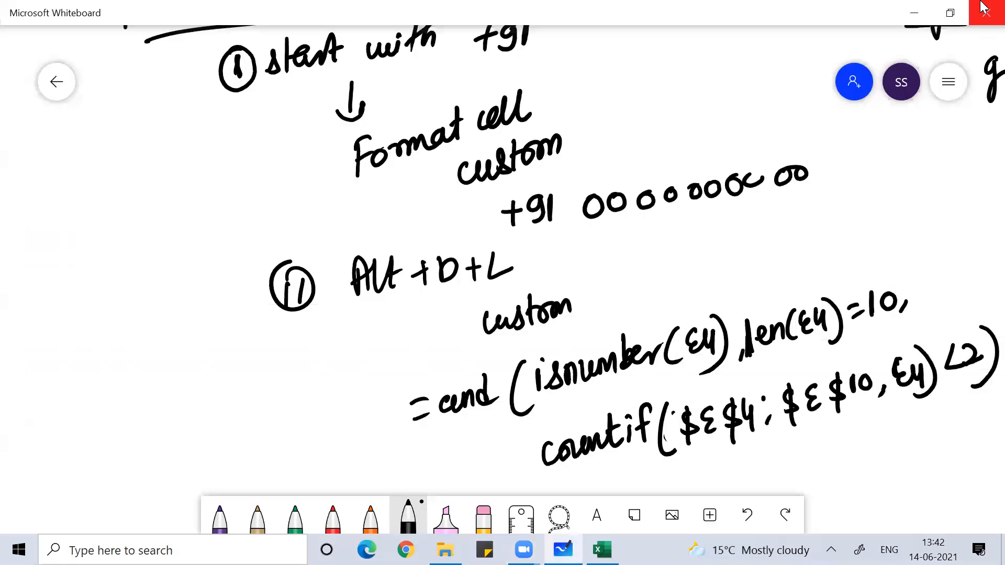
{"action": "scroll", "coordinate": [502, 280], "scroll_direction": "down", "scroll_amount": 7}
{"action": "scroll", "coordinate": [503, 279], "scroll_direction": "up", "scroll_amount": 1}
{"action": "left_click_drag", "start_coordinate": [185, 139], "coordinate": [928, 166]}
- Handwrite the heading 'data validation' below the line
{"action": "mouse_move", "coordinate": [335, 175]}
{"action": "left_mouse_down"}
{"action": "mouse_move", "coordinate": [334, 219]}
{"action": "mouse_move", "coordinate": [369, 211]}
{"action": "mouse_move", "coordinate": [387, 192]}
{"action": "left_mouse_up"}
{"action": "mouse_move", "coordinate": [389, 198]}
{"action": "left_mouse_down"}
{"action": "mouse_move", "coordinate": [390, 214]}
{"action": "mouse_move", "coordinate": [481, 209]}
{"action": "left_mouse_up"}
{"action": "mouse_move", "coordinate": [513, 174]}
{"action": "left_mouse_down"}
{"action": "mouse_move", "coordinate": [502, 207]}
{"action": "mouse_move", "coordinate": [539, 197]}
{"action": "left_mouse_up"}
{"action": "left_click_drag", "start_coordinate": [540, 199], "coordinate": [553, 183]}
{"action": "left_click_drag", "start_coordinate": [556, 189], "coordinate": [581, 185]}
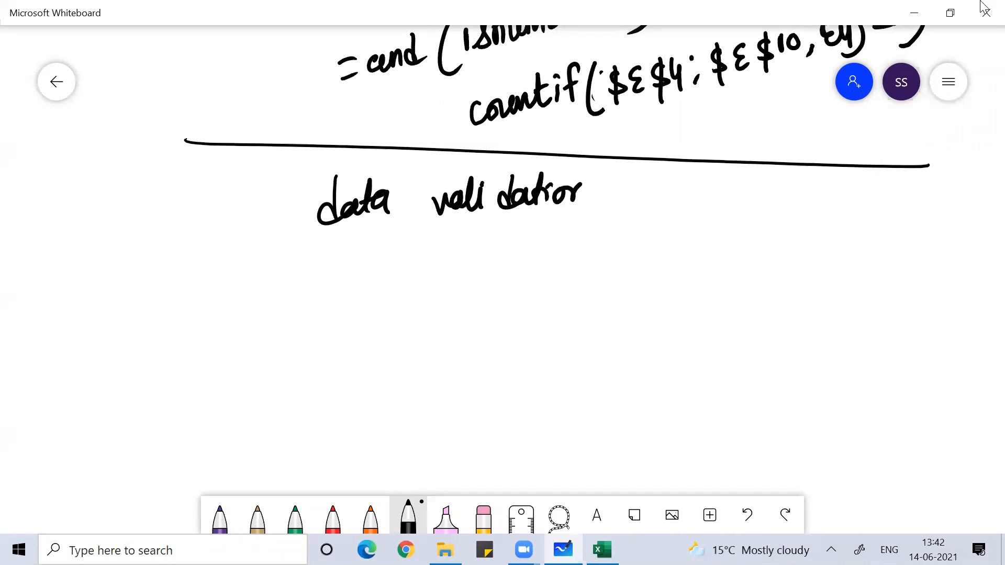
{"action": "left_click_drag", "start_coordinate": [580, 184], "coordinate": [588, 188]}
- Erase the stray arrow mark, write '=custom' under the heading, and begin an '= i' line
{"action": "mouse_move", "coordinate": [607, 255]}
{"action": "left_mouse_down"}
{"action": "mouse_move", "coordinate": [660, 219]}
{"action": "mouse_move", "coordinate": [651, 249]}
{"action": "left_mouse_up"}
{"action": "left_click_drag", "start_coordinate": [568, 243], "coordinate": [584, 241]}
{"action": "left_click_drag", "start_coordinate": [569, 255], "coordinate": [608, 256]}
{"action": "left_click_drag", "start_coordinate": [613, 239], "coordinate": [637, 253]}
{"action": "left_click_drag", "start_coordinate": [641, 240], "coordinate": [631, 251]}
{"action": "mouse_move", "coordinate": [649, 216]}
{"action": "left_mouse_down"}
{"action": "mouse_move", "coordinate": [648, 251]}
{"action": "mouse_move", "coordinate": [655, 230]}
{"action": "left_mouse_up"}
{"action": "left_click_drag", "start_coordinate": [665, 231], "coordinate": [692, 225]}
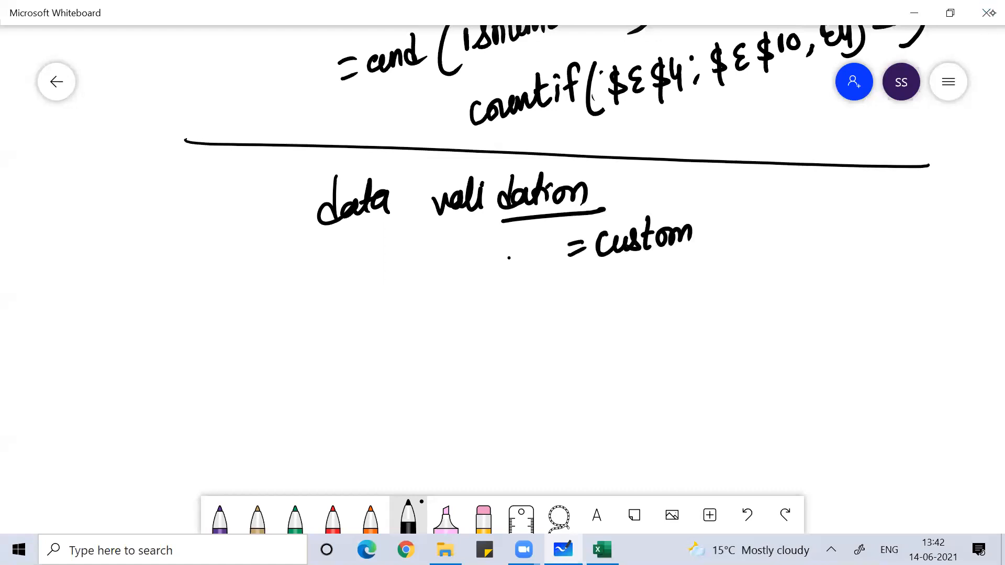
{"action": "left_click_drag", "start_coordinate": [544, 305], "coordinate": [557, 301]}
{"action": "left_click_drag", "start_coordinate": [545, 317], "coordinate": [592, 312]}
{"action": "left_click", "coordinate": [587, 287]}
{"action": "left_click", "coordinate": [989, 12]}
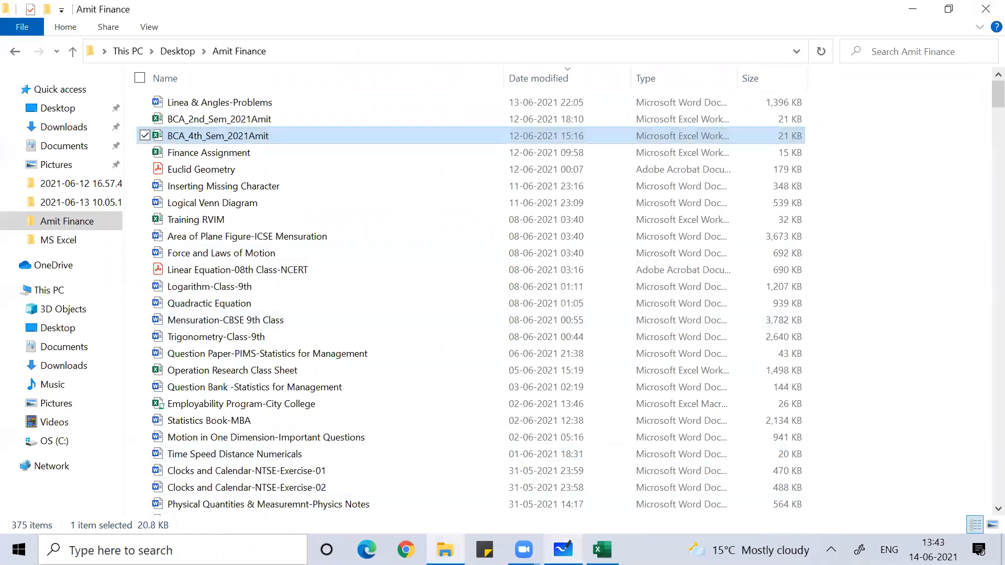
{"action": "left_click", "coordinate": [563, 550]}
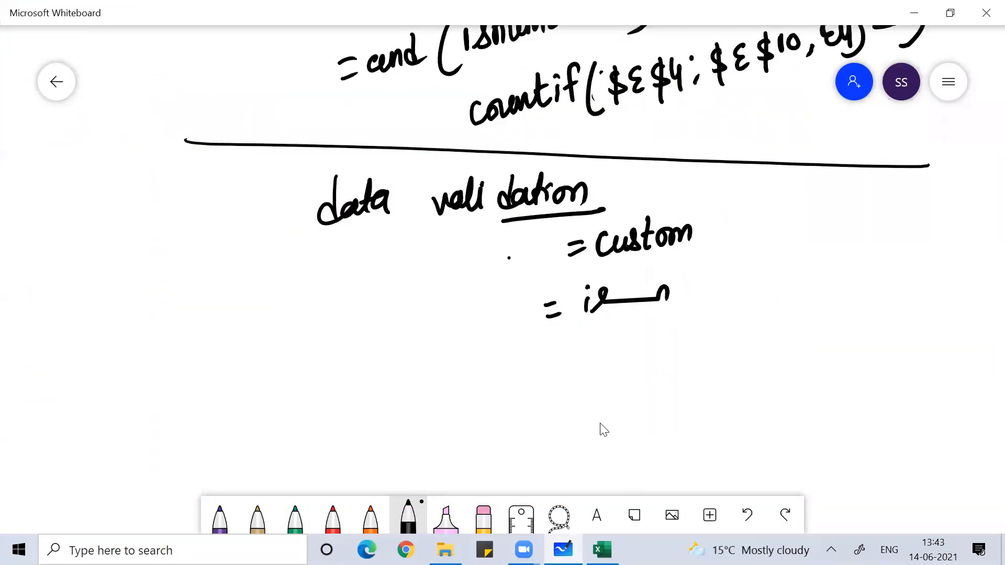
- Erase the half-written line and write =isnumber(C4) in its place
{"action": "mouse_move", "coordinate": [633, 300]}
{"action": "left_mouse_down"}
{"action": "mouse_move", "coordinate": [589, 297]}
{"action": "mouse_move", "coordinate": [663, 287]}
{"action": "left_mouse_up"}
{"action": "mouse_move", "coordinate": [598, 299]}
{"action": "left_mouse_down"}
{"action": "mouse_move", "coordinate": [595, 318]}
{"action": "mouse_move", "coordinate": [643, 314]}
{"action": "mouse_move", "coordinate": [675, 291]}
{"action": "mouse_move", "coordinate": [689, 308]}
{"action": "left_mouse_up"}
{"action": "mouse_move", "coordinate": [702, 272]}
{"action": "left_mouse_down"}
{"action": "mouse_move", "coordinate": [718, 305]}
{"action": "mouse_move", "coordinate": [746, 289]}
{"action": "mouse_move", "coordinate": [782, 314]}
{"action": "left_mouse_up"}
{"action": "mouse_move", "coordinate": [800, 278]}
{"action": "left_mouse_down"}
{"action": "mouse_move", "coordinate": [791, 298]}
{"action": "mouse_move", "coordinate": [812, 301]}
{"action": "left_mouse_up"}
{"action": "left_click_drag", "start_coordinate": [817, 257], "coordinate": [809, 323]}
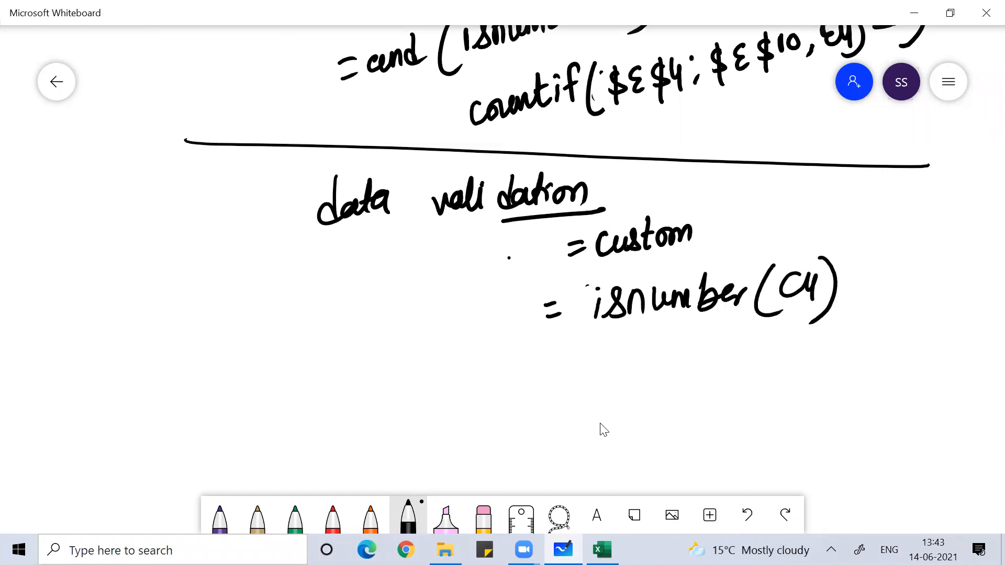
- Write =istext(C4) on the next line
{"action": "mouse_move", "coordinate": [558, 359]}
{"action": "left_mouse_down"}
{"action": "mouse_move", "coordinate": [582, 353]}
{"action": "mouse_move", "coordinate": [586, 365]}
{"action": "left_mouse_up"}
{"action": "mouse_move", "coordinate": [610, 349]}
{"action": "left_mouse_down"}
{"action": "mouse_move", "coordinate": [611, 371]}
{"action": "mouse_move", "coordinate": [614, 344]}
{"action": "left_mouse_up"}
{"action": "left_click_drag", "start_coordinate": [631, 350], "coordinate": [618, 373]}
{"action": "mouse_move", "coordinate": [655, 337]}
{"action": "left_mouse_down"}
{"action": "mouse_move", "coordinate": [655, 370]}
{"action": "mouse_move", "coordinate": [660, 346]}
{"action": "left_mouse_up"}
{"action": "mouse_move", "coordinate": [658, 360]}
{"action": "left_mouse_down"}
{"action": "mouse_move", "coordinate": [680, 369]}
{"action": "mouse_move", "coordinate": [667, 372]}
{"action": "left_mouse_up"}
{"action": "mouse_move", "coordinate": [689, 366]}
{"action": "left_mouse_down"}
{"action": "mouse_move", "coordinate": [704, 352]}
{"action": "mouse_move", "coordinate": [682, 376]}
{"action": "left_mouse_up"}
{"action": "mouse_move", "coordinate": [722, 335]}
{"action": "left_mouse_down"}
{"action": "mouse_move", "coordinate": [716, 375]}
{"action": "mouse_move", "coordinate": [739, 345]}
{"action": "left_mouse_up"}
{"action": "left_click_drag", "start_coordinate": [764, 334], "coordinate": [754, 382]}
{"action": "mouse_move", "coordinate": [795, 345]}
{"action": "left_mouse_down"}
{"action": "mouse_move", "coordinate": [780, 367]}
{"action": "mouse_move", "coordinate": [794, 368]}
{"action": "left_mouse_up"}
{"action": "mouse_move", "coordinate": [809, 348]}
{"action": "left_mouse_down"}
{"action": "mouse_move", "coordinate": [806, 377]}
{"action": "mouse_move", "coordinate": [785, 400]}
{"action": "left_mouse_up"}
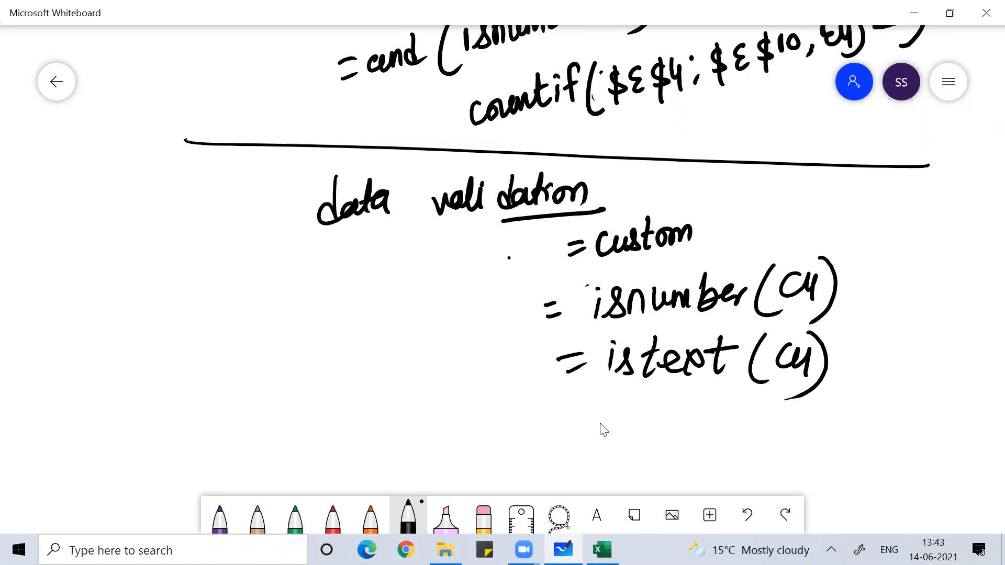
- Write =iseven(C4) on the line below
{"action": "left_click_drag", "start_coordinate": [572, 432], "coordinate": [589, 431]}
{"action": "left_click_drag", "start_coordinate": [579, 444], "coordinate": [616, 443]}
{"action": "mouse_move", "coordinate": [619, 414]}
{"action": "left_mouse_down"}
{"action": "mouse_move", "coordinate": [622, 444]}
{"action": "mouse_move", "coordinate": [657, 443]}
{"action": "left_mouse_up"}
{"action": "left_click_drag", "start_coordinate": [665, 418], "coordinate": [727, 442]}
{"action": "left_click_drag", "start_coordinate": [754, 413], "coordinate": [757, 445]}
{"action": "left_click_drag", "start_coordinate": [777, 417], "coordinate": [789, 449]}
{"action": "mouse_move", "coordinate": [793, 408]}
{"action": "left_mouse_down"}
{"action": "mouse_move", "coordinate": [792, 457]}
{"action": "mouse_move", "coordinate": [773, 444]}
{"action": "left_mouse_up"}
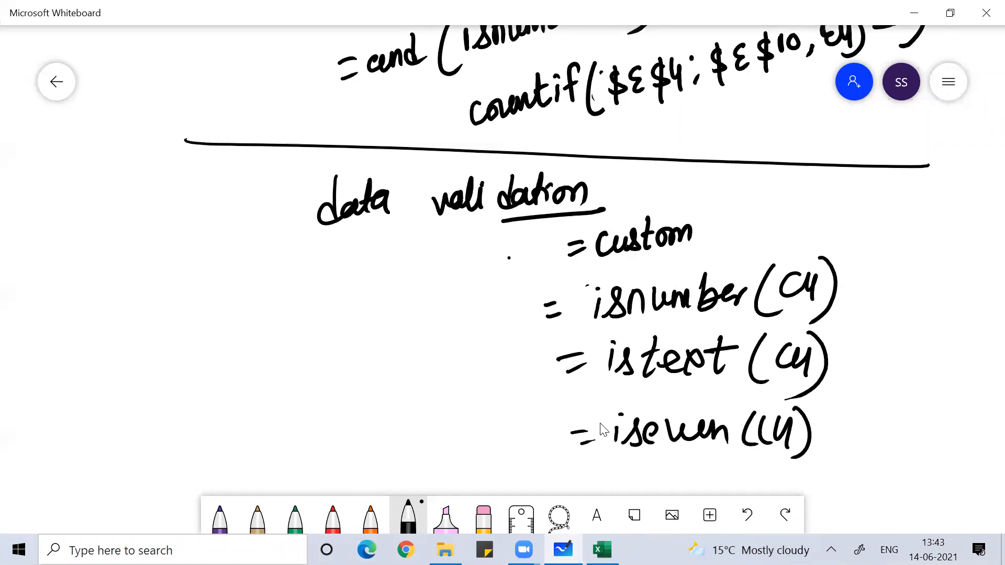
- Add =isodd(C4) as a fourth line below =iseven(C4), erasing a mistaken letter
{"action": "scroll", "coordinate": [602, 429], "scroll_direction": "down", "scroll_amount": 2}
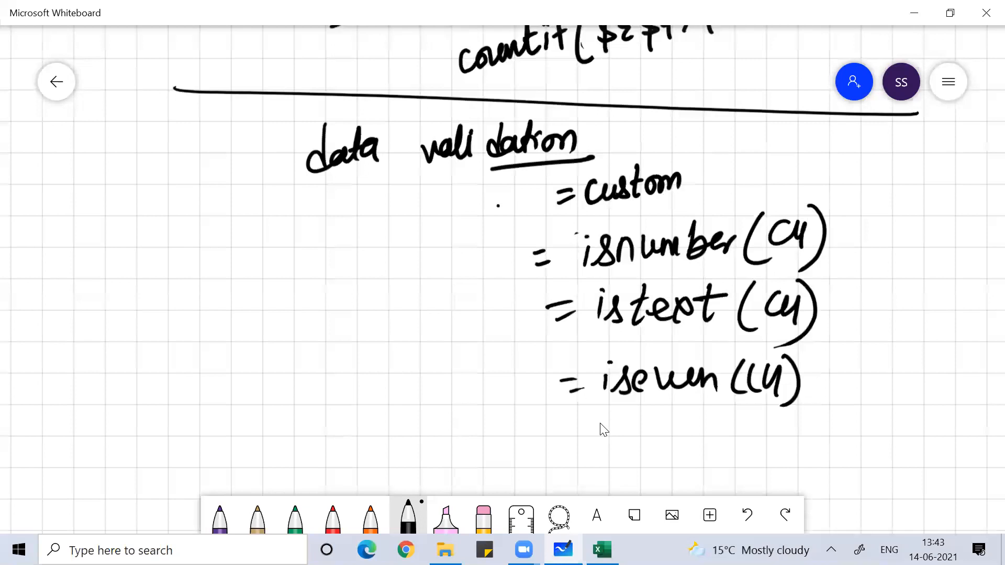
{"action": "scroll", "coordinate": [602, 429], "scroll_direction": "down", "scroll_amount": 1}
{"action": "left_click_drag", "start_coordinate": [571, 408], "coordinate": [586, 404]}
{"action": "left_click_drag", "start_coordinate": [570, 419], "coordinate": [583, 417]}
{"action": "mouse_move", "coordinate": [600, 413]}
{"action": "left_mouse_down"}
{"action": "mouse_move", "coordinate": [615, 423]}
{"action": "mouse_move", "coordinate": [615, 410]}
{"action": "mouse_move", "coordinate": [615, 418]}
{"action": "left_mouse_up"}
{"action": "left_click", "coordinate": [618, 393]}
{"action": "mouse_move", "coordinate": [623, 421]}
{"action": "left_mouse_down"}
{"action": "mouse_move", "coordinate": [637, 401]}
{"action": "mouse_move", "coordinate": [635, 420]}
{"action": "left_mouse_up"}
{"action": "left_click_drag", "start_coordinate": [655, 405], "coordinate": [712, 416]}
{"action": "mouse_move", "coordinate": [748, 384]}
{"action": "left_mouse_down"}
{"action": "mouse_move", "coordinate": [738, 419]}
{"action": "mouse_move", "coordinate": [791, 389]}
{"action": "mouse_move", "coordinate": [786, 425]}
{"action": "left_mouse_up"}
{"action": "mouse_move", "coordinate": [795, 373]}
{"action": "left_mouse_down"}
{"action": "mouse_move", "coordinate": [814, 404]}
{"action": "mouse_move", "coordinate": [777, 436]}
{"action": "left_mouse_up"}
- Circle the four is-functions and write '=true, false' beside them, underlining false
{"action": "mouse_move", "coordinate": [474, 220]}
{"action": "left_mouse_down"}
{"action": "mouse_move", "coordinate": [858, 201]}
{"action": "mouse_move", "coordinate": [409, 246]}
{"action": "mouse_move", "coordinate": [510, 166]}
{"action": "left_mouse_up"}
{"action": "left_click_drag", "start_coordinate": [895, 238], "coordinate": [913, 234]}
{"action": "left_click_drag", "start_coordinate": [906, 248], "coordinate": [921, 241]}
{"action": "left_click_drag", "start_coordinate": [929, 207], "coordinate": [927, 244]}
{"action": "left_click_drag", "start_coordinate": [919, 226], "coordinate": [970, 222]}
{"action": "left_click", "coordinate": [947, 301]}
{"action": "left_click_drag", "start_coordinate": [983, 220], "coordinate": [942, 300]}
{"action": "left_click_drag", "start_coordinate": [966, 272], "coordinate": [958, 290]}
{"action": "mouse_move", "coordinate": [974, 255]}
{"action": "left_mouse_down"}
{"action": "mouse_move", "coordinate": [972, 287]}
{"action": "mouse_move", "coordinate": [995, 285]}
{"action": "mouse_move", "coordinate": [961, 276]}
{"action": "left_mouse_up"}
{"action": "left_click_drag", "start_coordinate": [951, 317], "coordinate": [992, 300]}
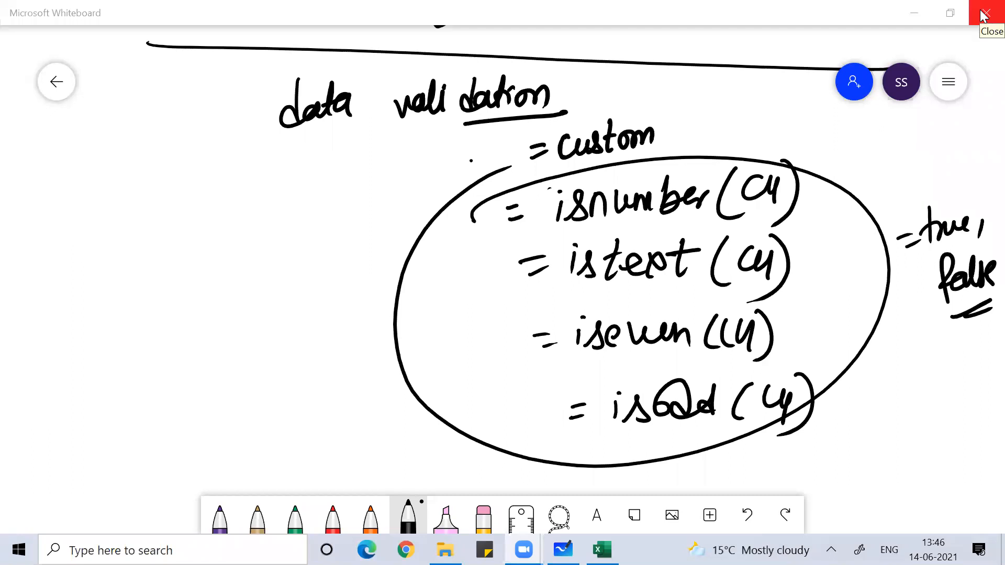
- Pan right, draw a vertical divider, and write 'thankyou' with an oval around it
{"action": "scroll", "coordinate": [502, 283], "scroll_direction": "left", "scroll_amount": 10}
{"action": "left_click_drag", "start_coordinate": [628, 64], "coordinate": [611, 494]}
{"action": "mouse_move", "coordinate": [131, 203]}
{"action": "left_mouse_down"}
{"action": "mouse_move", "coordinate": [144, 278]}
{"action": "mouse_move", "coordinate": [197, 260]}
{"action": "mouse_move", "coordinate": [230, 233]}
{"action": "mouse_move", "coordinate": [260, 246]}
{"action": "left_mouse_up"}
{"action": "left_click", "coordinate": [260, 178]}
{"action": "mouse_move", "coordinate": [260, 178]}
{"action": "left_mouse_down"}
{"action": "mouse_move", "coordinate": [321, 186]}
{"action": "mouse_move", "coordinate": [344, 203]}
{"action": "mouse_move", "coordinate": [459, 163]}
{"action": "left_mouse_up"}
{"action": "mouse_move", "coordinate": [106, 205]}
{"action": "left_mouse_down"}
{"action": "mouse_move", "coordinate": [146, 370]}
{"action": "mouse_move", "coordinate": [151, 149]}
{"action": "left_mouse_up"}
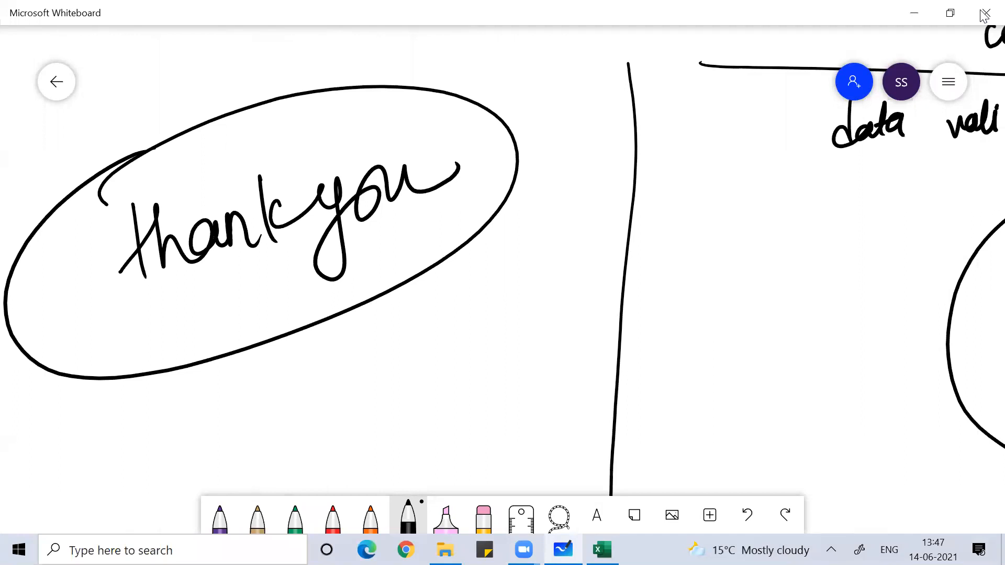
{"action": "left_click", "coordinate": [982, 6]}
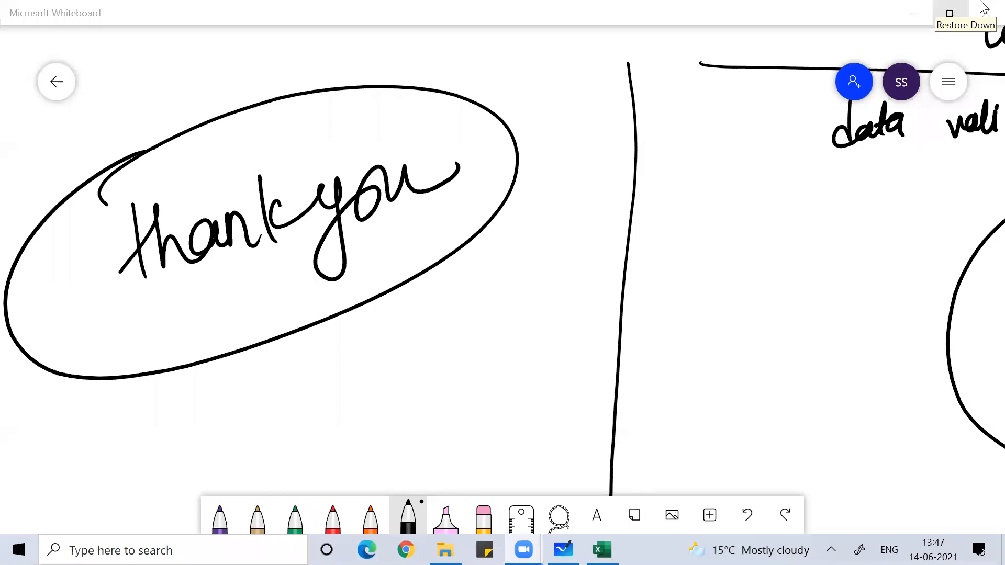
- Pan the canvas so the circled 'thankyou' sits in the centre of the view
{"action": "left_click_drag", "start_coordinate": [314, 251], "coordinate": [498, 287]}
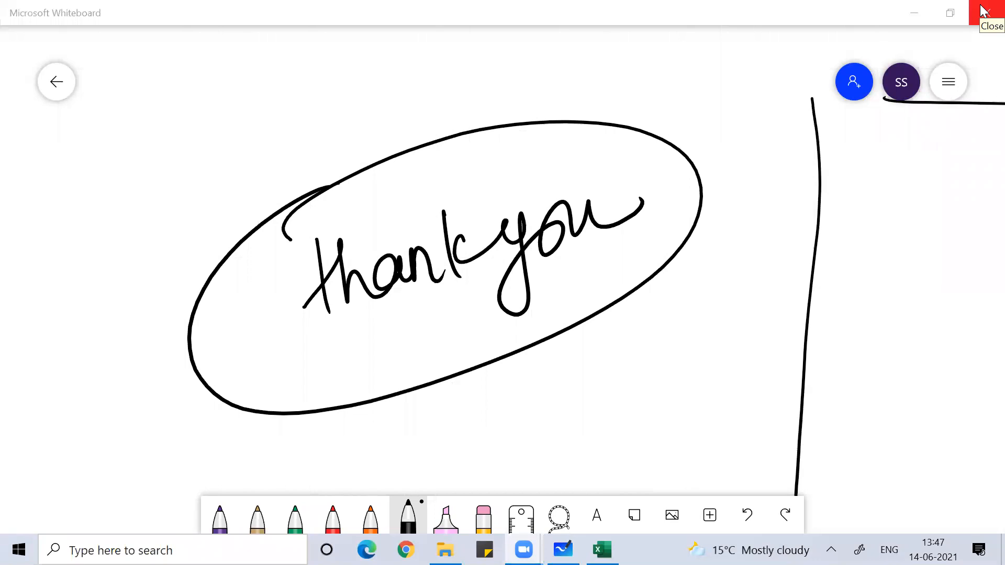
{"action": "left_click", "coordinate": [983, 11]}
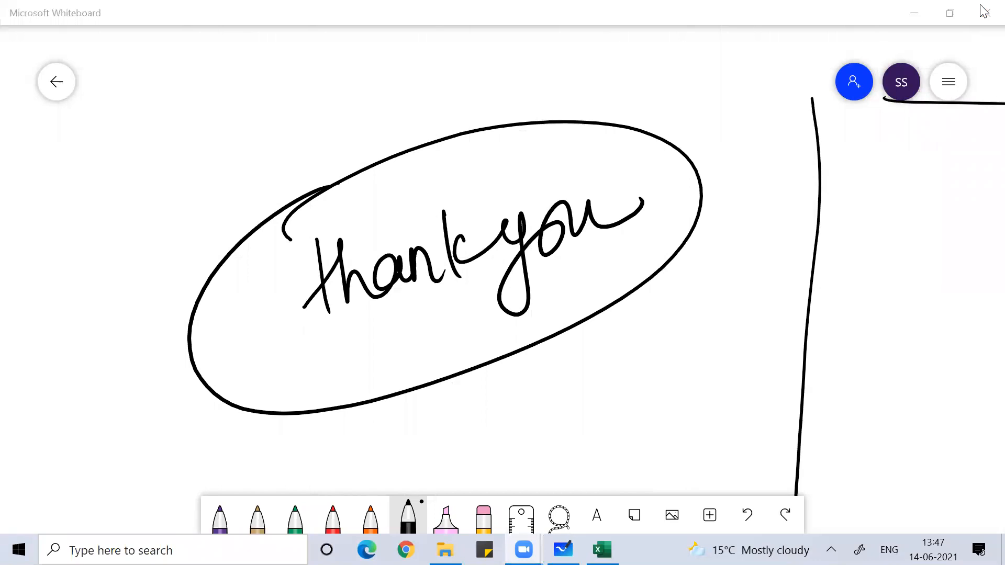